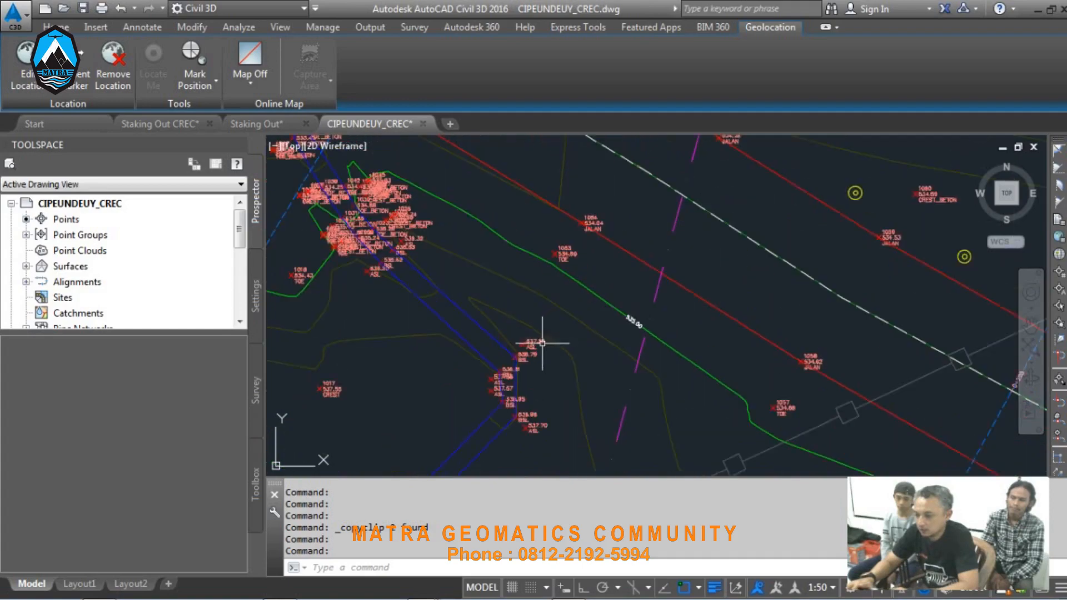
# Step: Examine the CIPEUNDEUY_CREC survey drawing along the road, the hatched crossing area, the tunnel centre line and the BM 01 benchmark
pyautogui.scroll(-4, 541, 310)
pyautogui.scroll(-5, 564, 269)
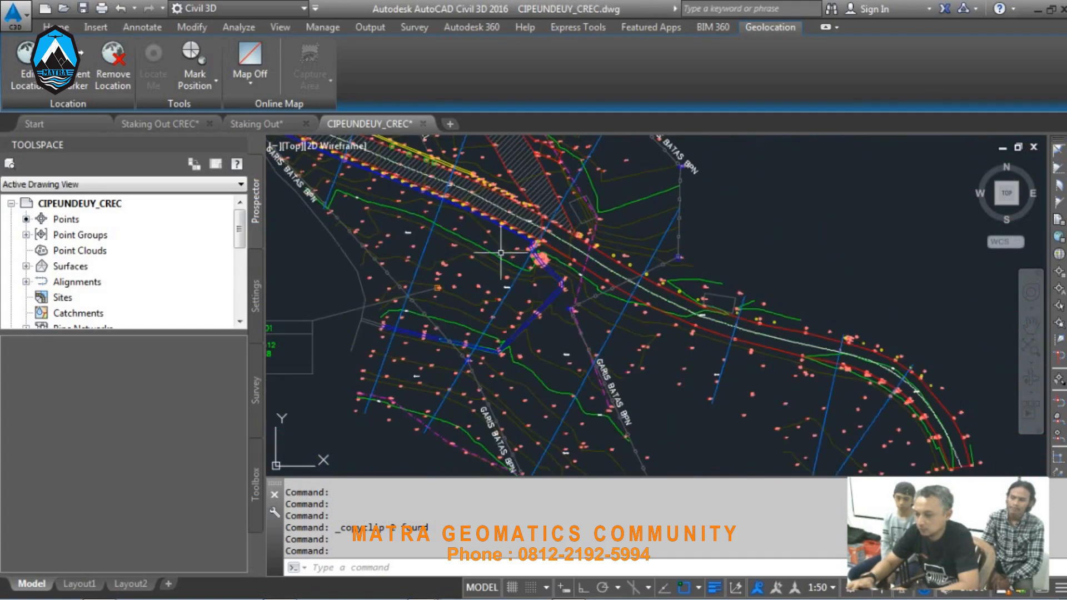
pyautogui.moveTo(509, 287); pyautogui.dragTo(585, 362, button='middle')
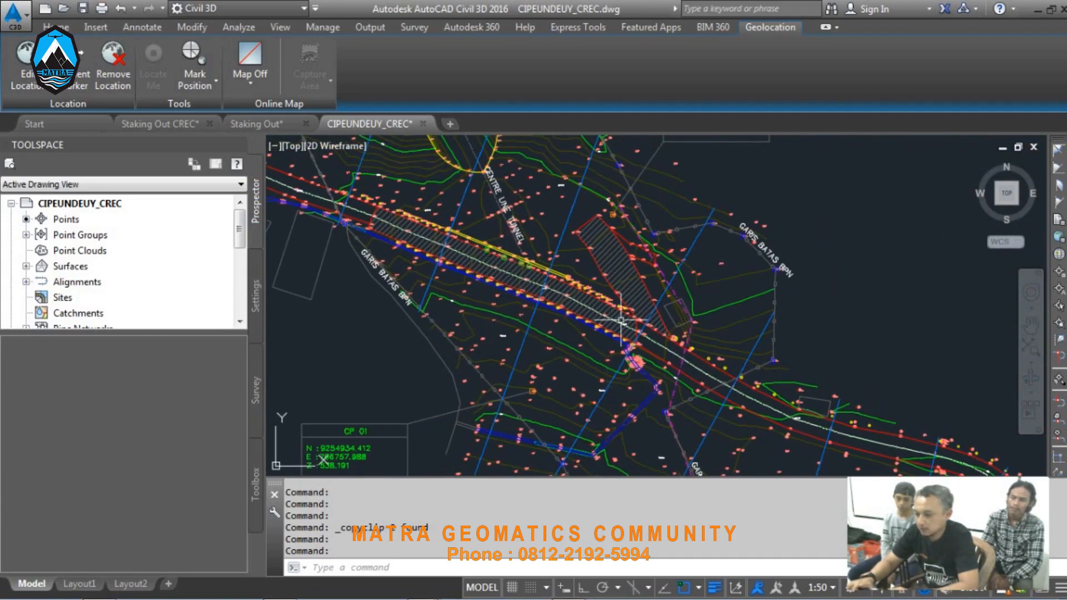
pyautogui.moveTo(737, 375); pyautogui.dragTo(796, 391, button='middle')
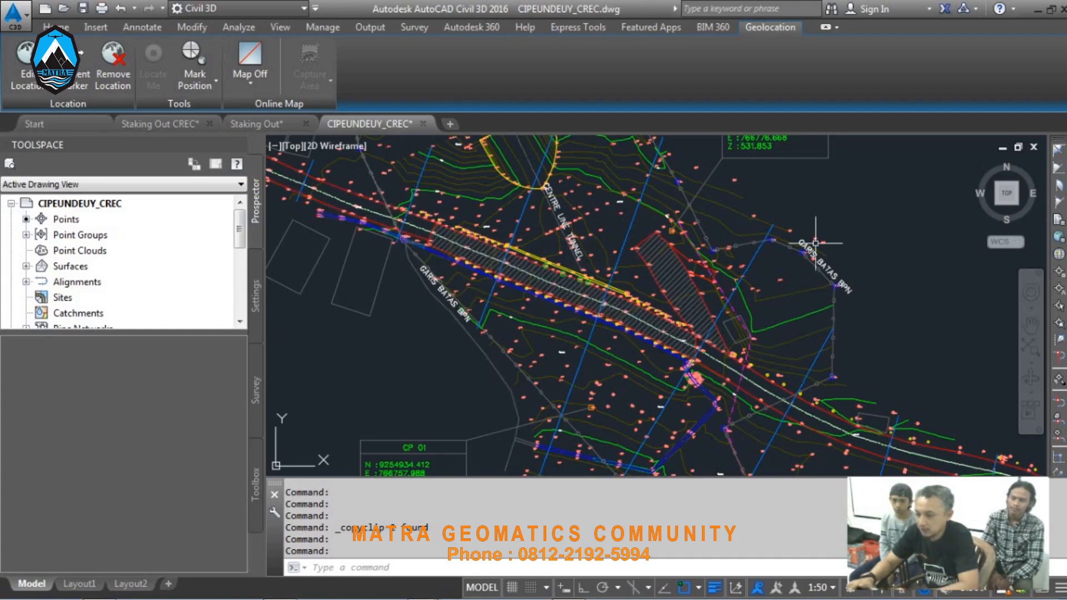
pyautogui.moveTo(522, 142); pyautogui.dragTo(522, 231, button='middle')
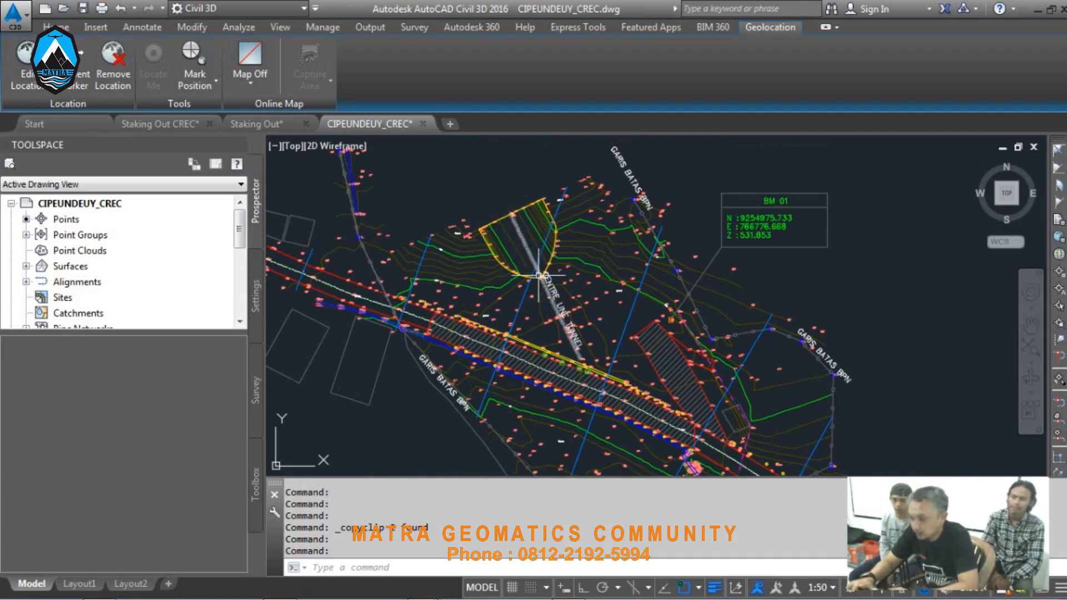
pyautogui.moveTo(581, 350); pyautogui.dragTo(575, 335, button='middle')
pyautogui.moveTo(582, 379); pyautogui.dragTo(575, 365, button='middle')
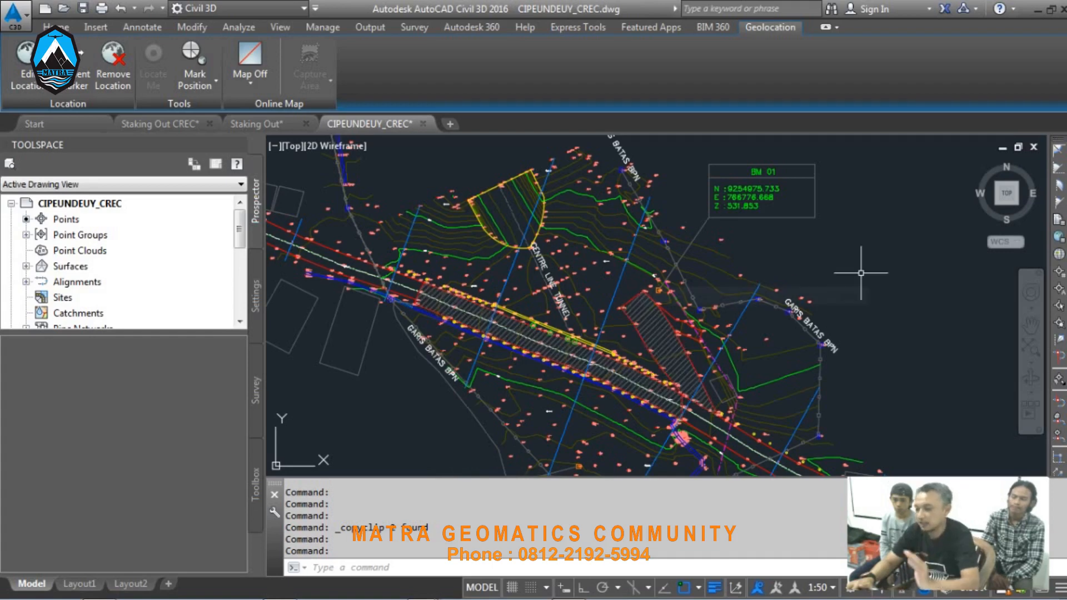
pyautogui.moveTo(861, 273)
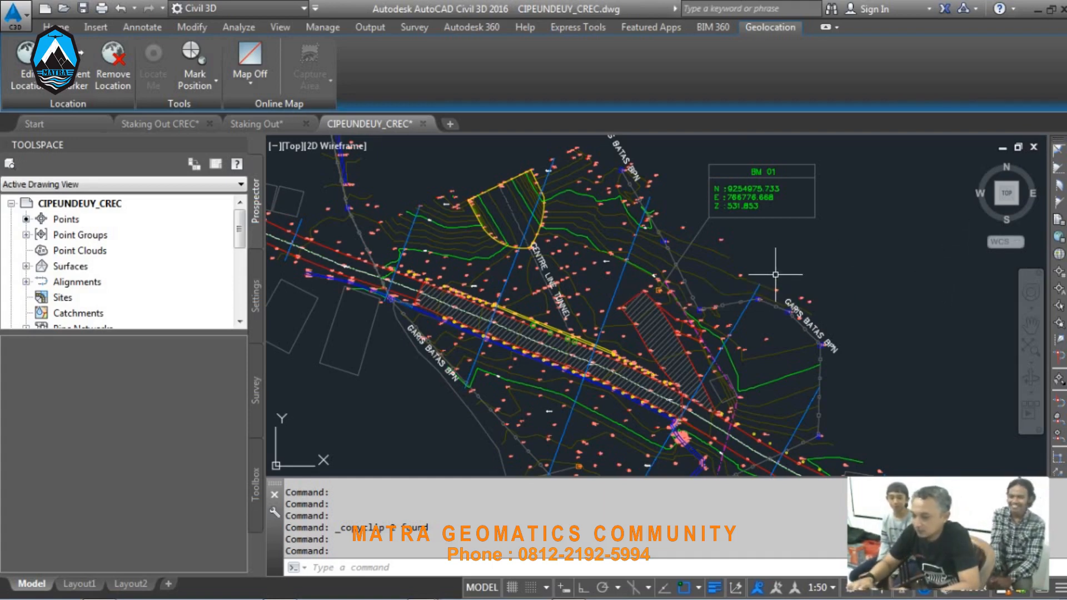
pyautogui.moveTo(587, 279)
pyautogui.mouseDown(button='middle')
pyautogui.moveTo(654, 328)
pyautogui.moveTo(649, 281)
pyautogui.mouseUp(button='middle')
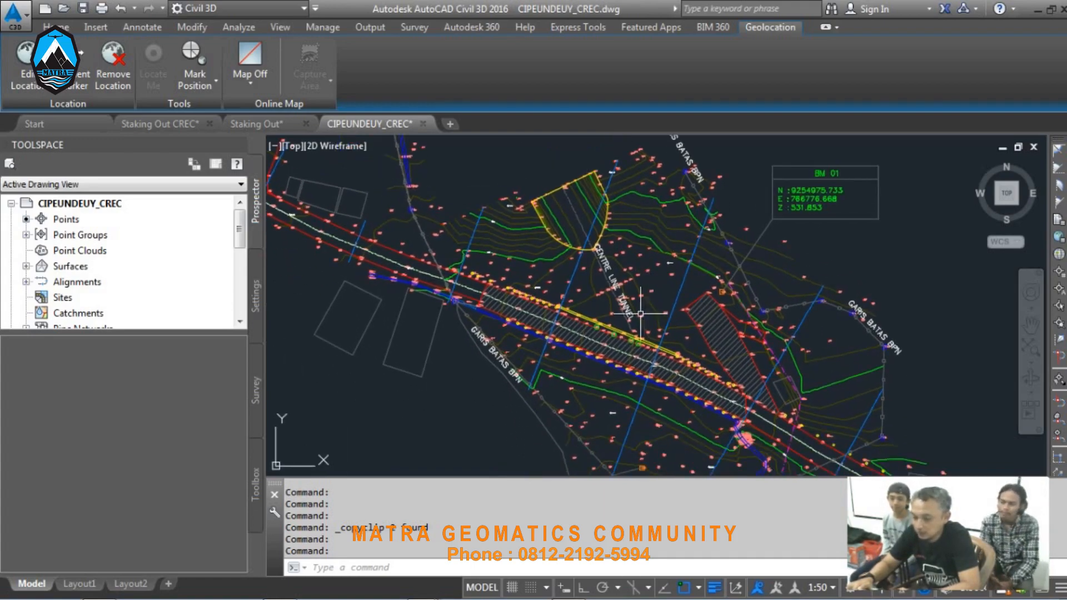
pyautogui.scroll(-2, 551, 230)
pyautogui.scroll(2, 595, 298)
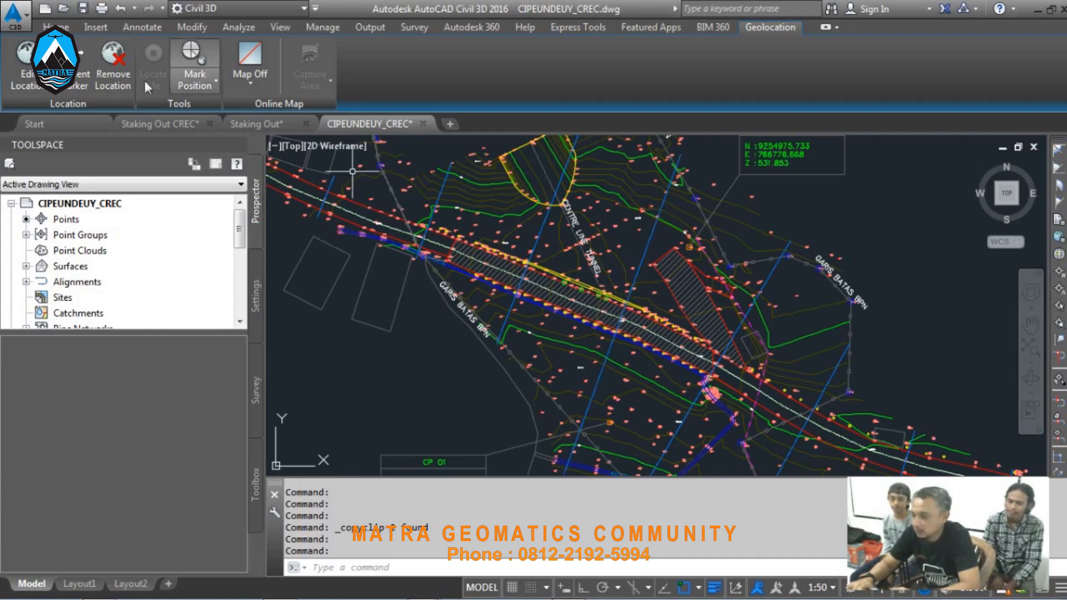
# Step: Freeze the layer of the survey point labels by picking one of the points beside the BPN boundary line
pyautogui.click(55, 27)
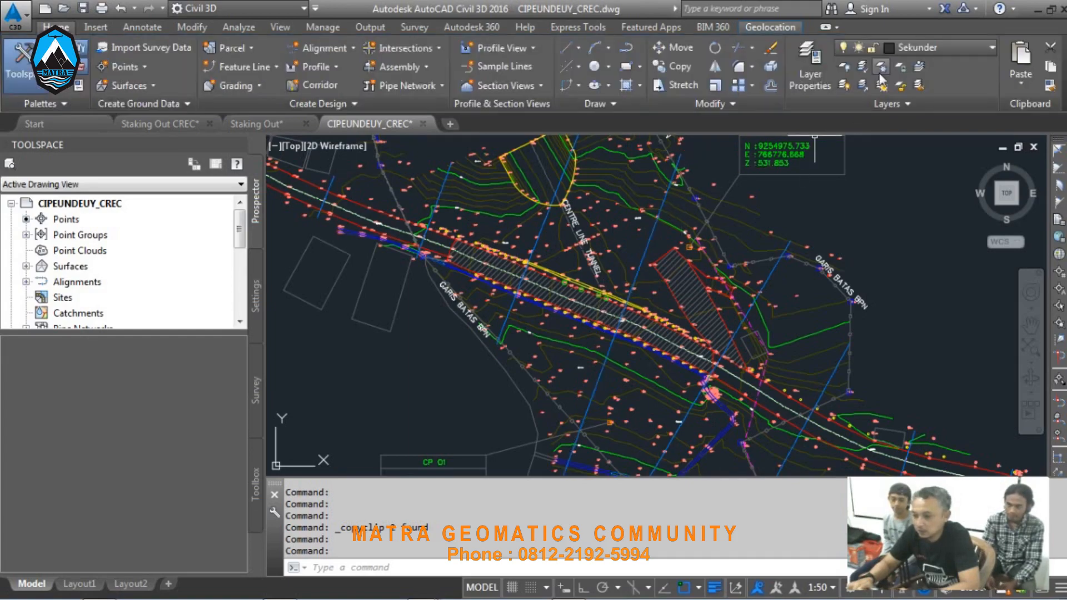
pyautogui.scroll(2, 792, 299)
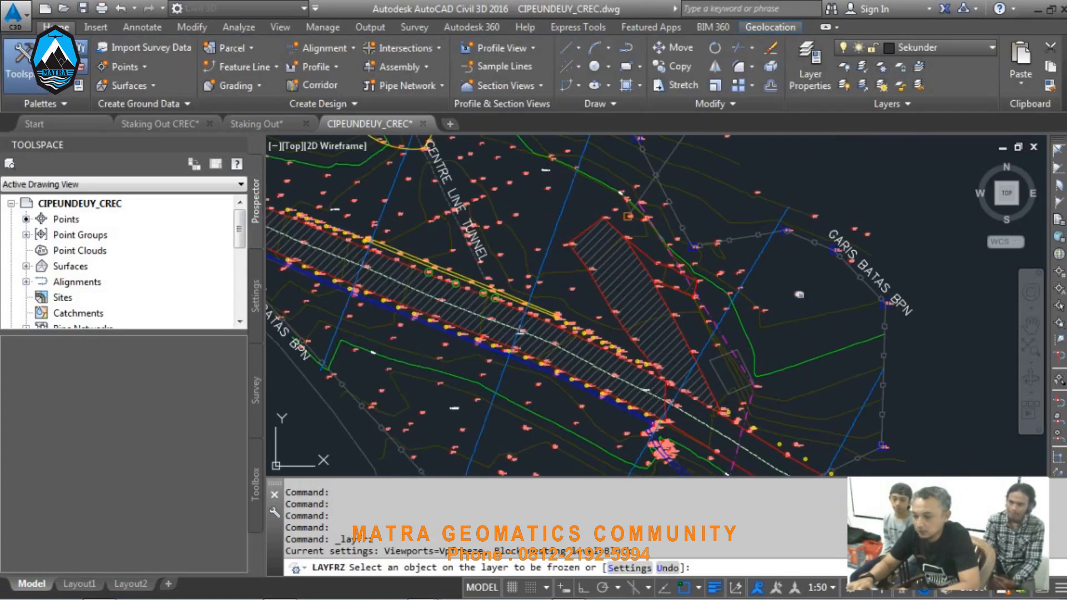
pyautogui.click(799, 295)
pyautogui.scroll(-4, 731, 267)
pyautogui.press('Return')
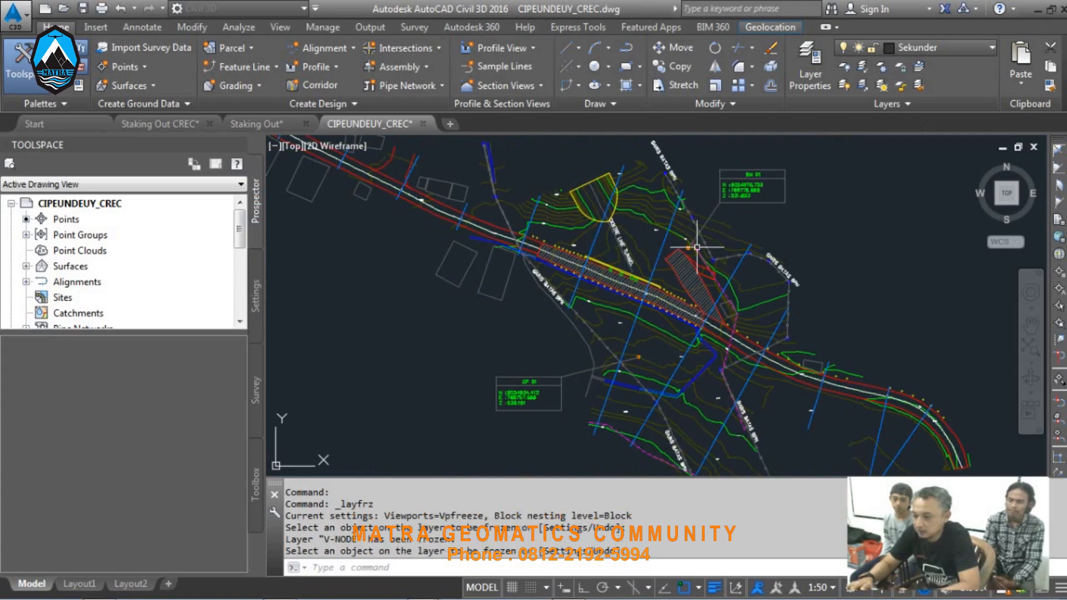
pyautogui.scroll(2, 678, 344)
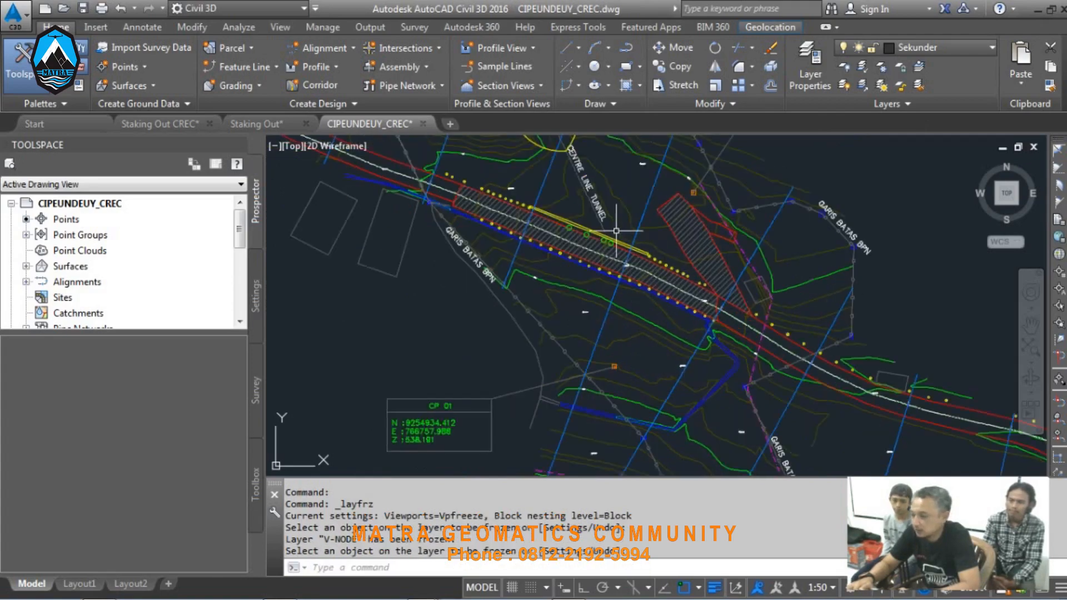
pyautogui.scroll(-2, 629, 264)
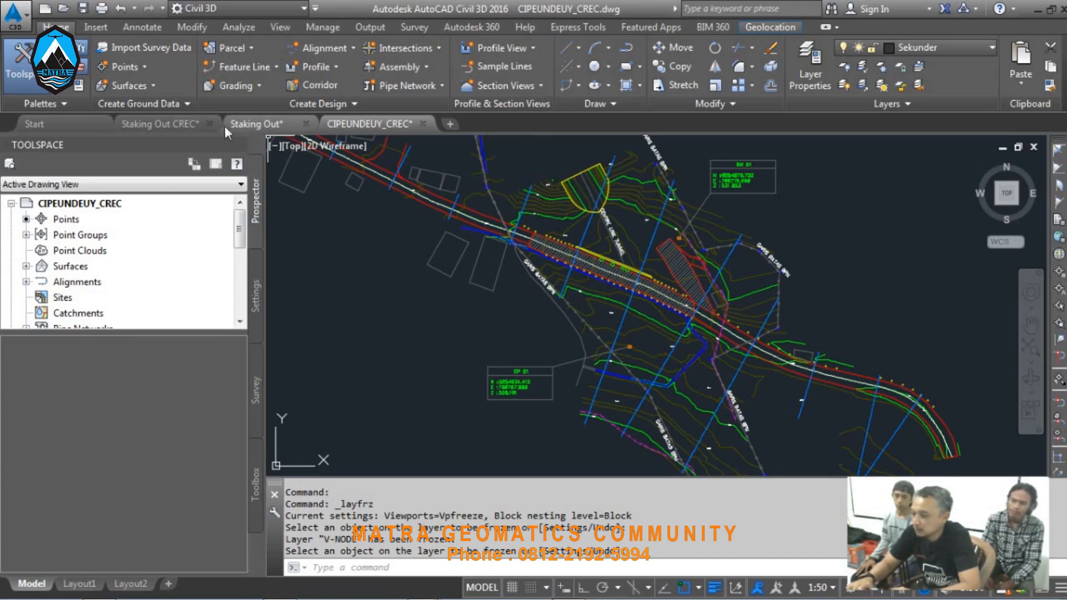
# Step: Switch to the Staking Out drawing and examine the layout of the staking road, relocation road and HSR tunnel
pyautogui.click(259, 123)
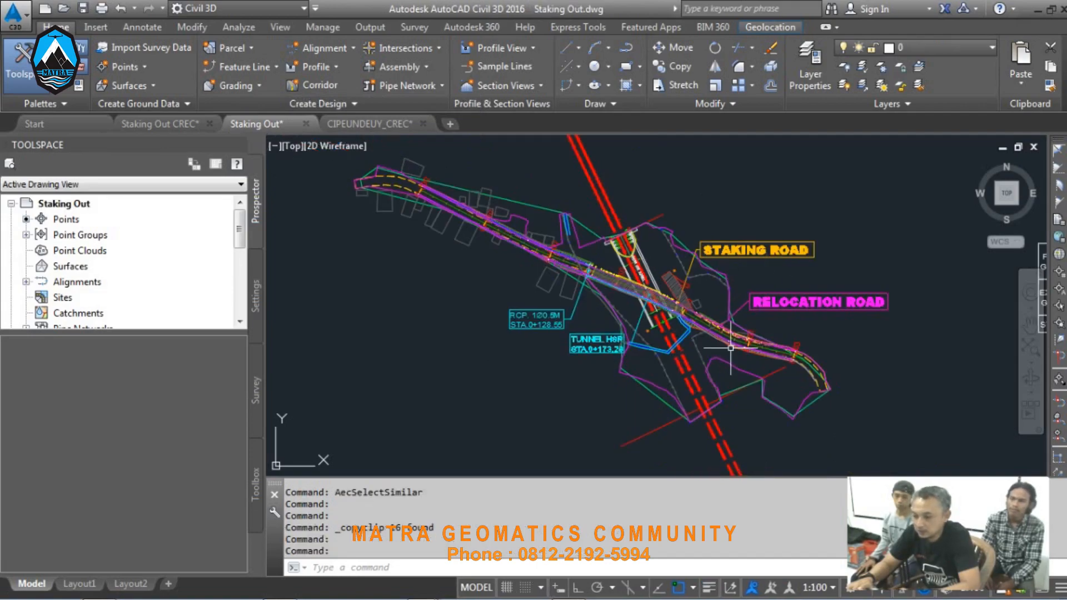
pyautogui.scroll(4, 731, 348)
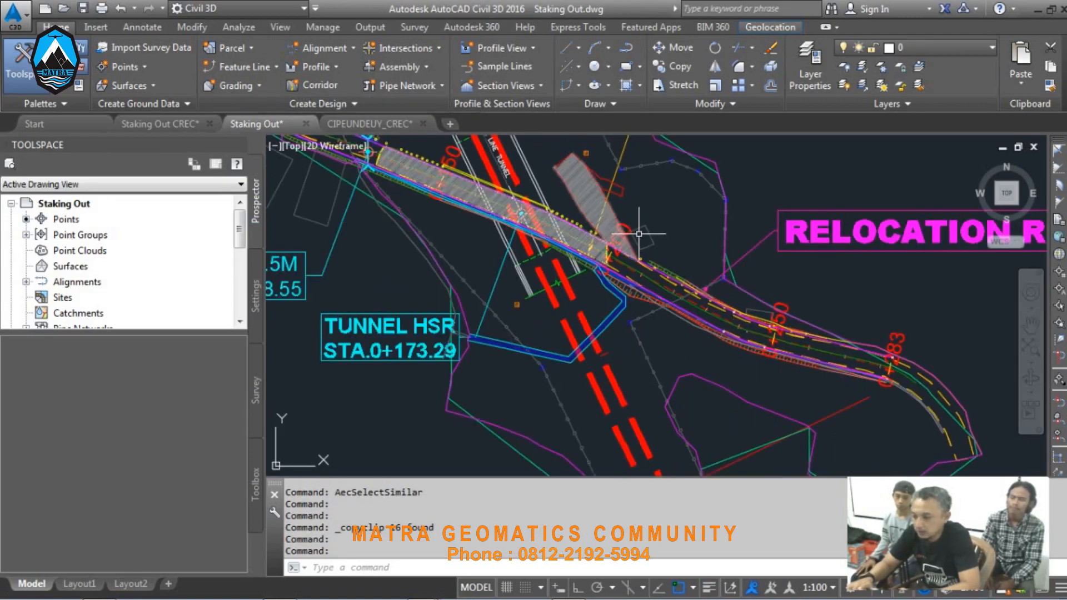
pyautogui.moveTo(640, 234); pyautogui.dragTo(716, 300, button='middle')
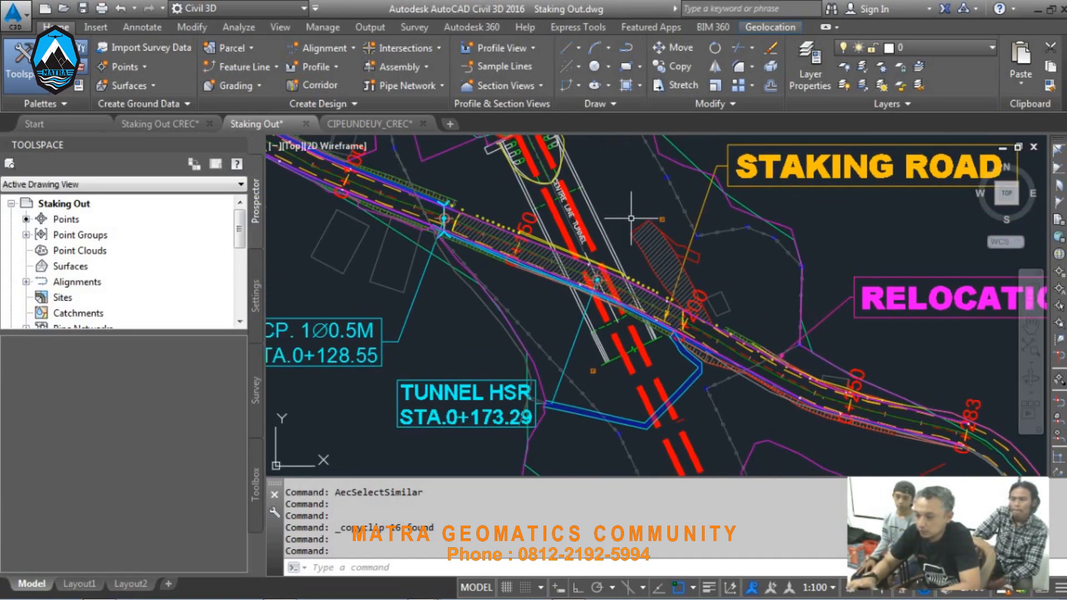
pyautogui.scroll(-2, 614, 215)
pyautogui.moveTo(616, 206); pyautogui.dragTo(630, 251, button='middle')
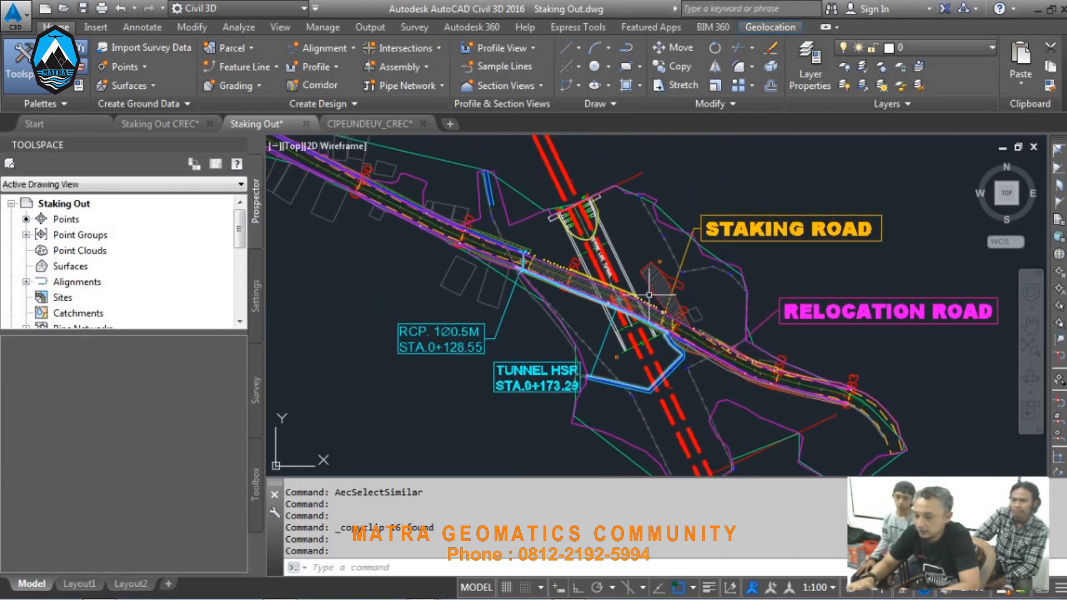
pyautogui.scroll(-2, 660, 256)
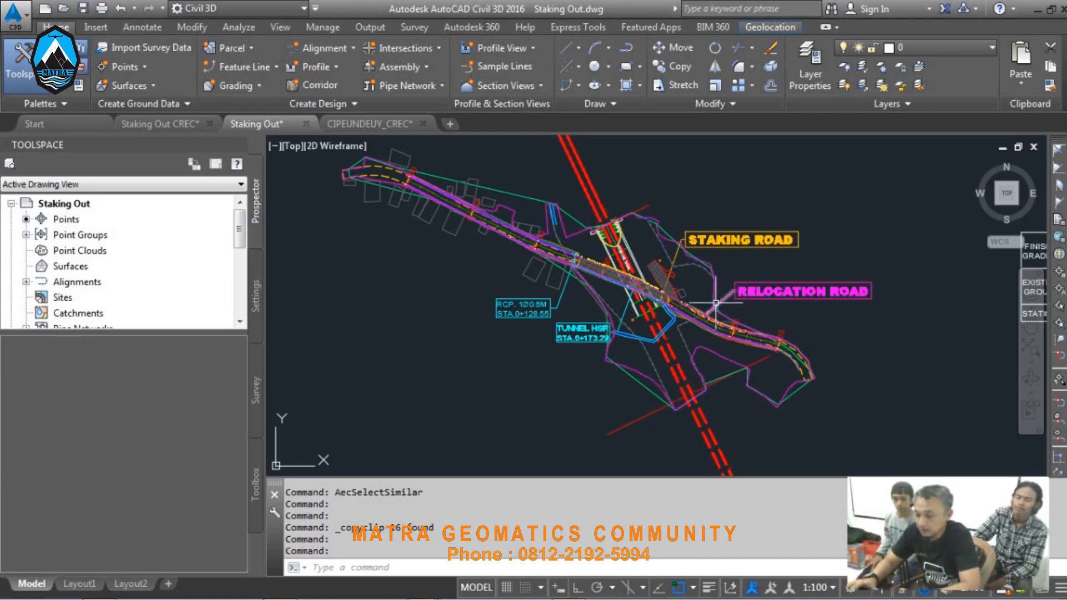
# Step: Delete the boxed STAKING ROAD label and its leader line
pyautogui.scroll(4, 728, 245)
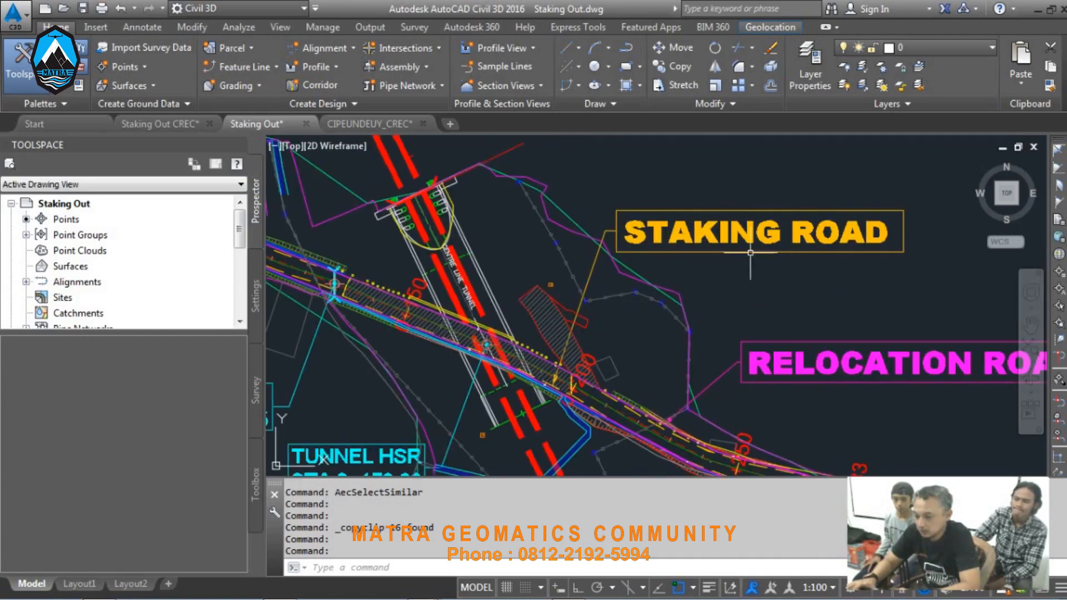
pyautogui.click(906, 261)
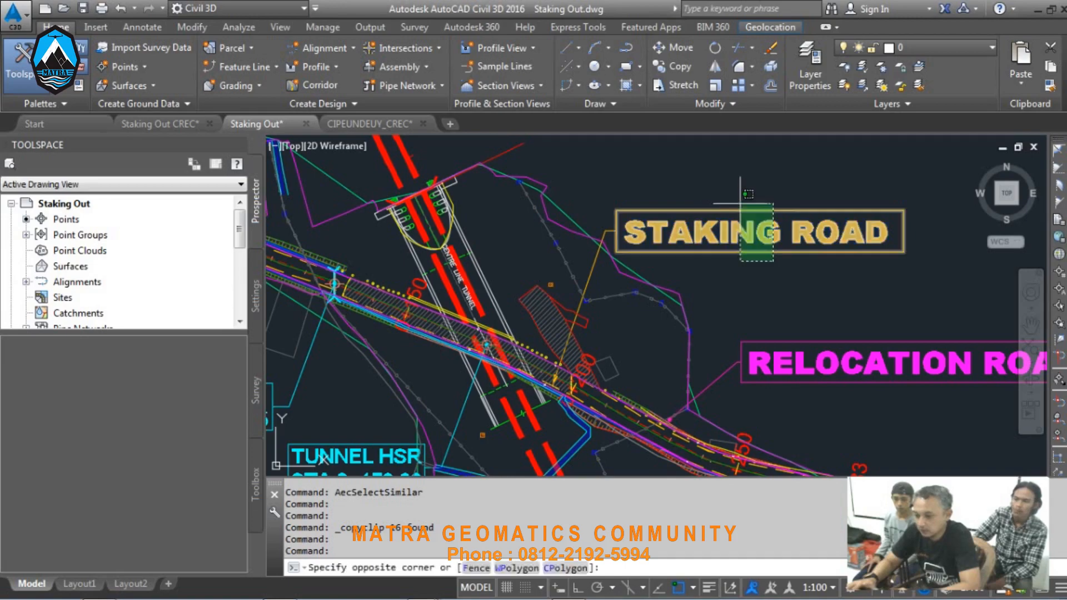
pyautogui.click(612, 218)
pyautogui.press('Delete')
pyautogui.click(611, 229)
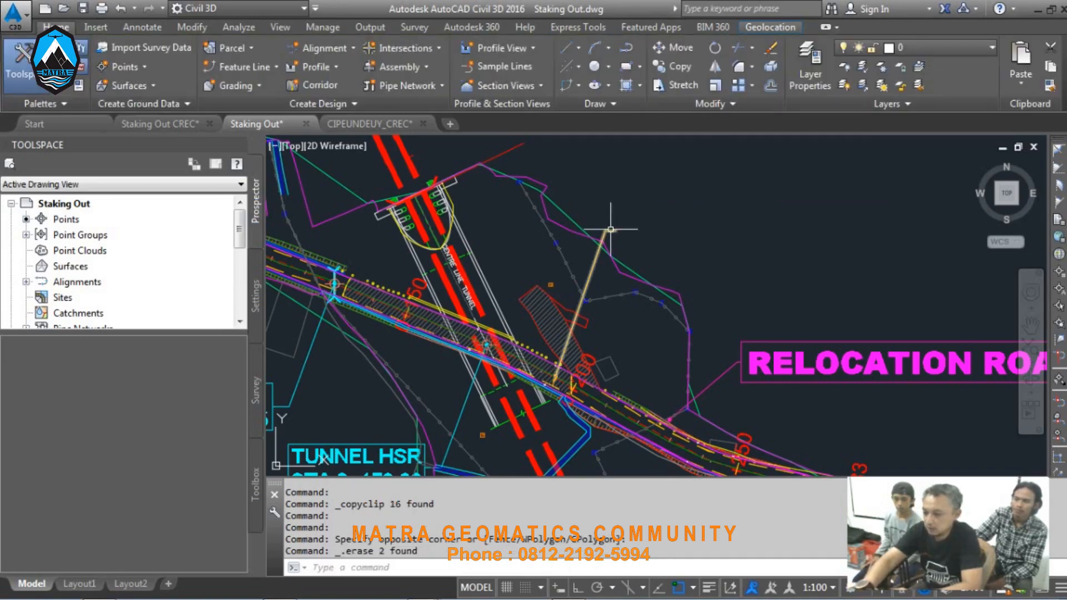
pyautogui.press('Delete')
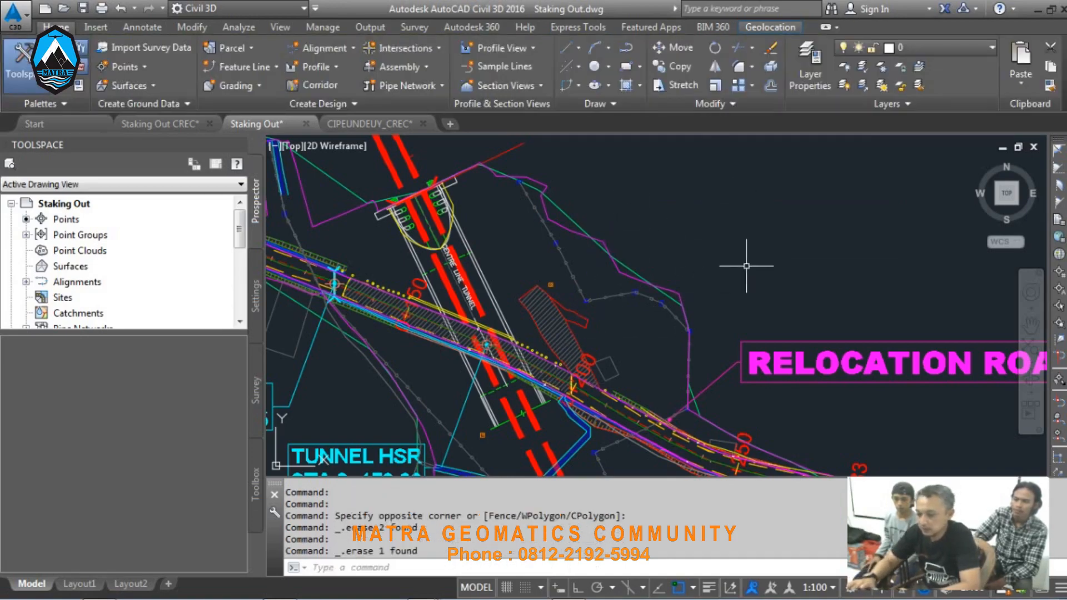
# Step: Inspect the road edges between stations 0+200 and 0+250 and check which layer the dashed orange line is on
pyautogui.scroll(5, 580, 383)
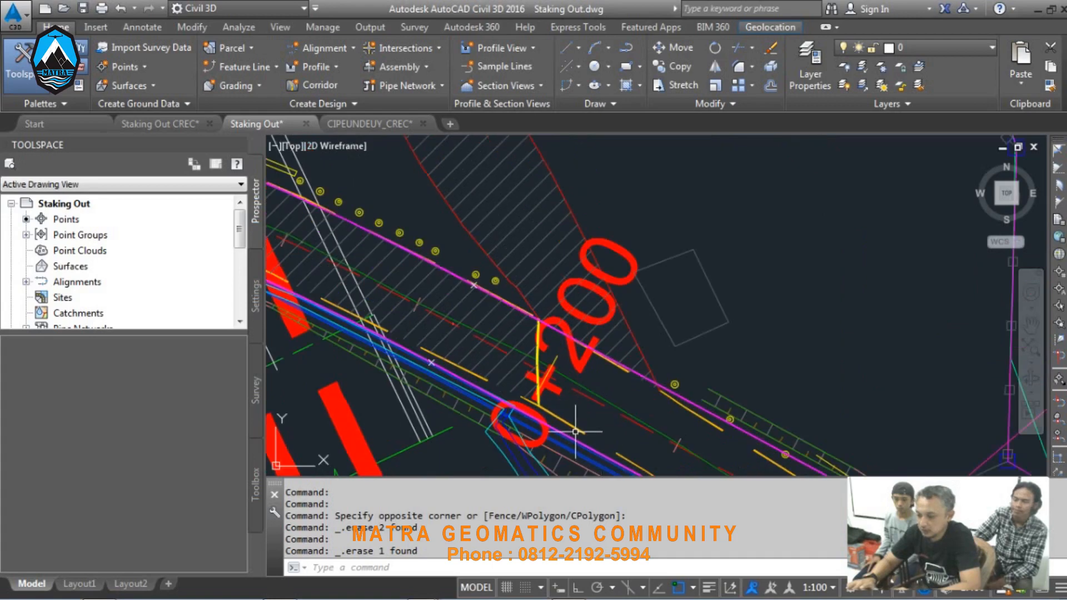
pyautogui.scroll(-4, 598, 367)
pyautogui.scroll(4, 605, 346)
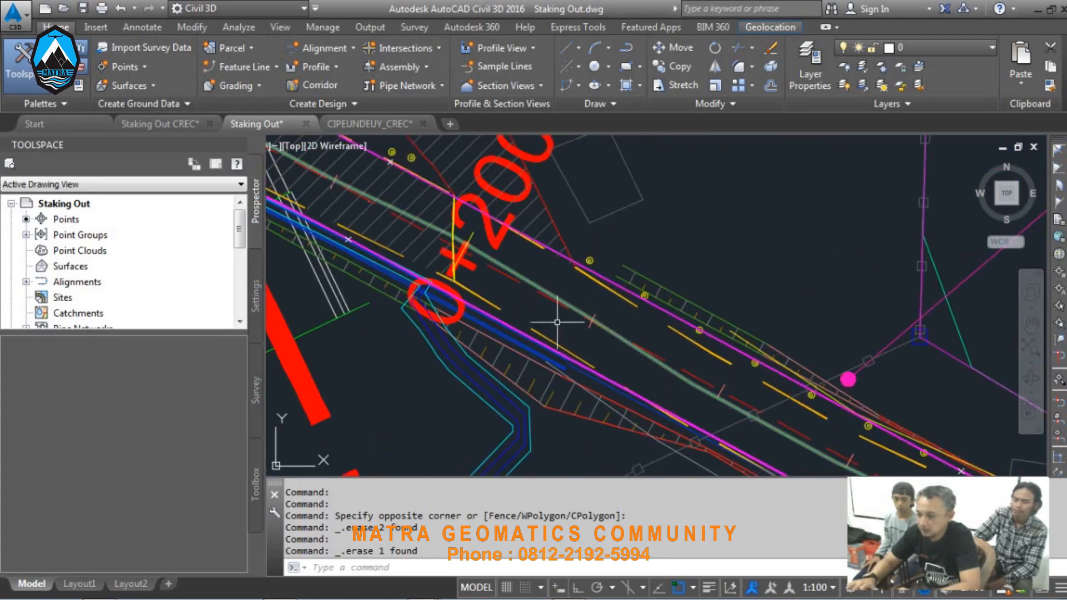
pyautogui.scroll(-3, 557, 322)
pyautogui.moveTo(757, 400); pyautogui.dragTo(662, 347, button='middle')
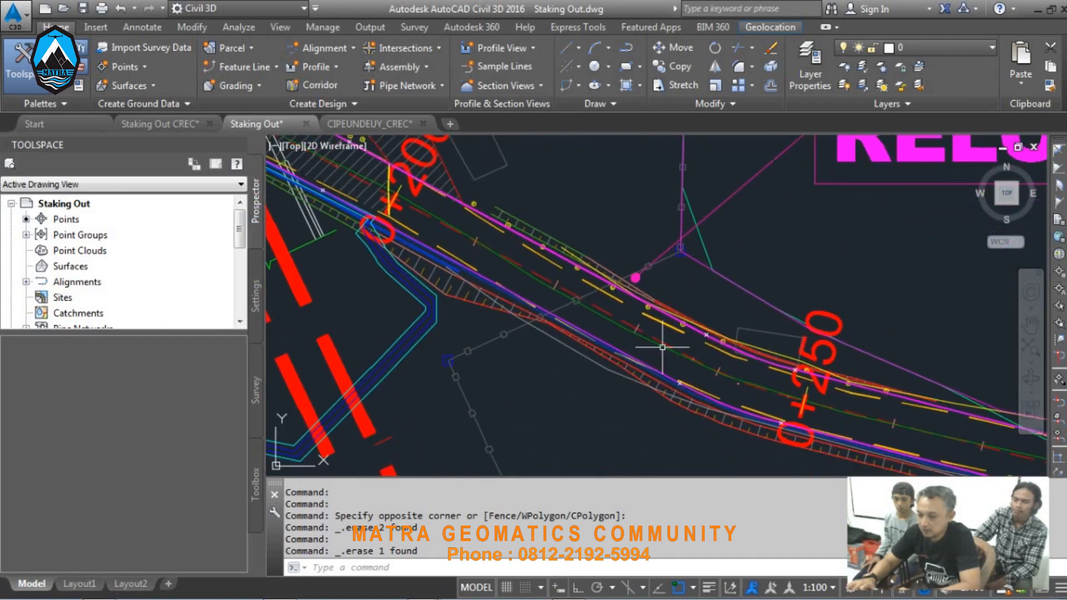
pyautogui.scroll(2, 662, 332)
pyautogui.click(665, 320)
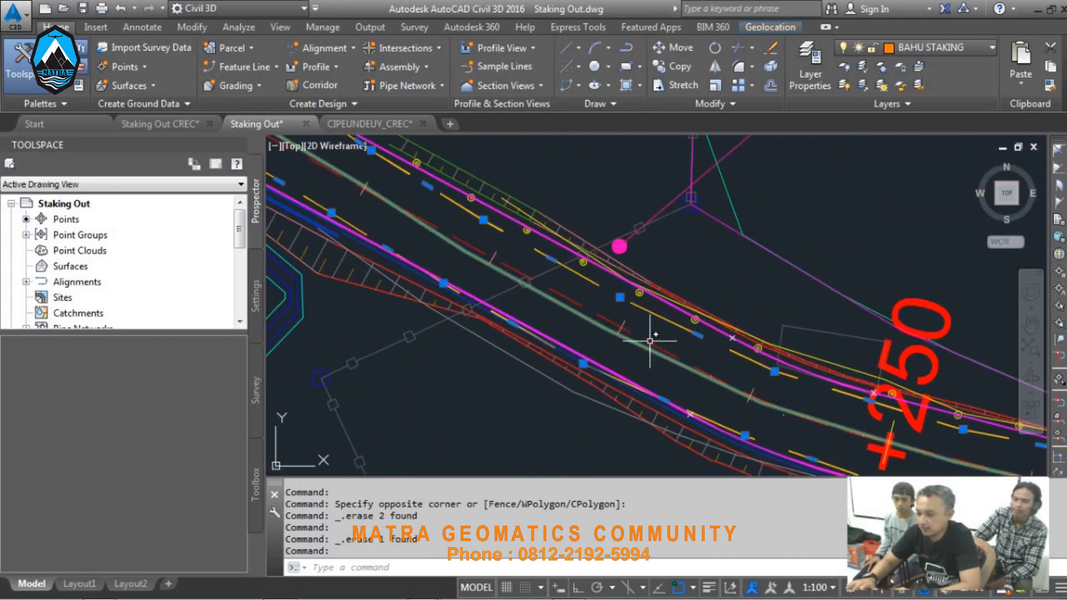
pyautogui.press('Escape')
pyautogui.press('Escape')
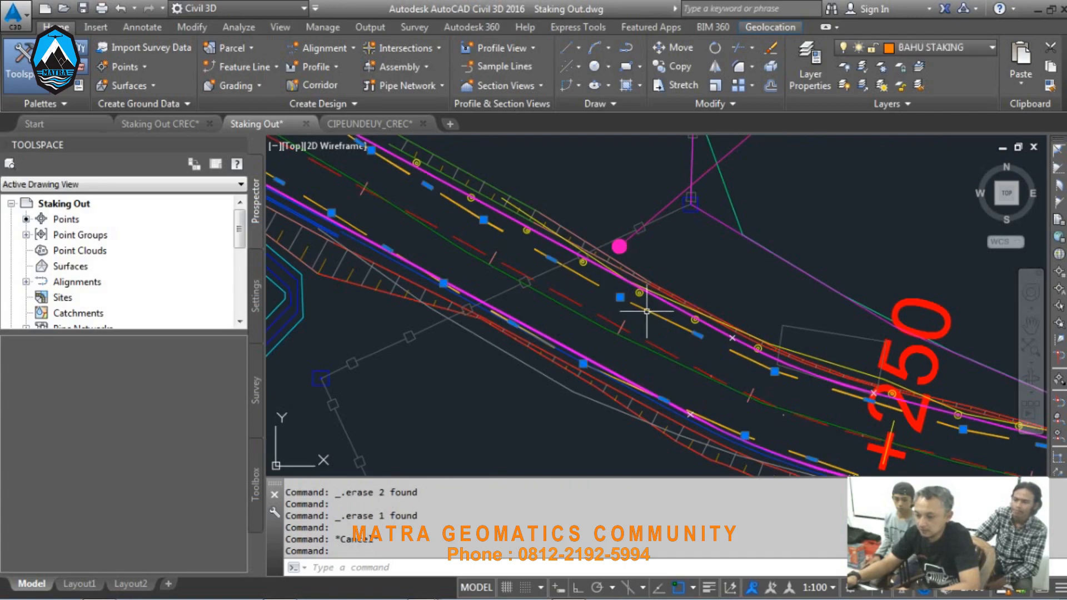
# Step: Reselect the dashed orange road line, view its full extent along the road, and clear the selection
pyautogui.scroll(-3, 647, 316)
pyautogui.scroll(2, 650, 313)
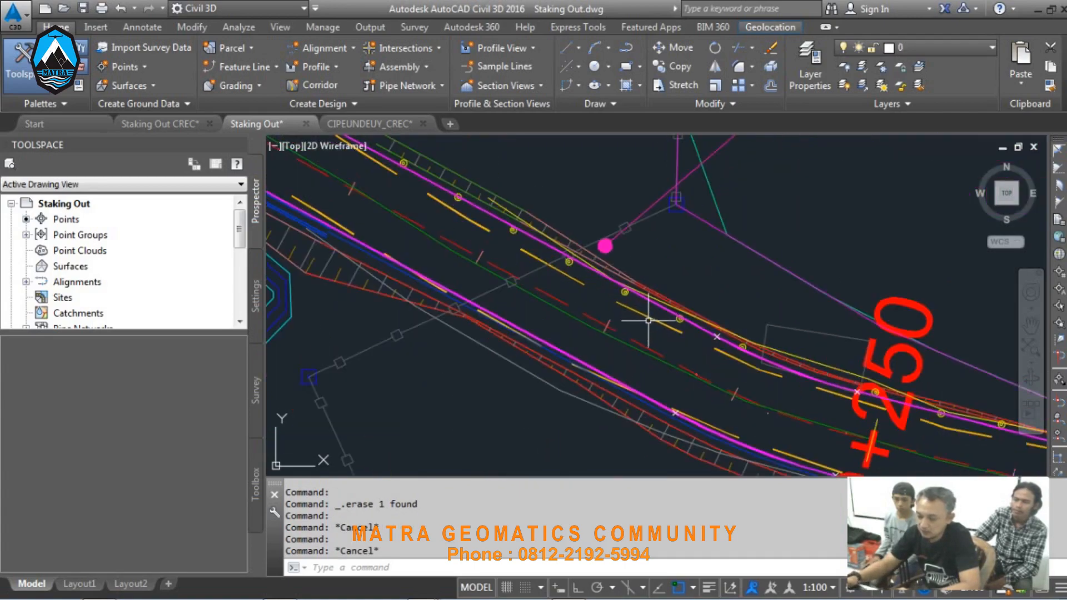
pyautogui.click(648, 319)
pyautogui.scroll(-5, 633, 326)
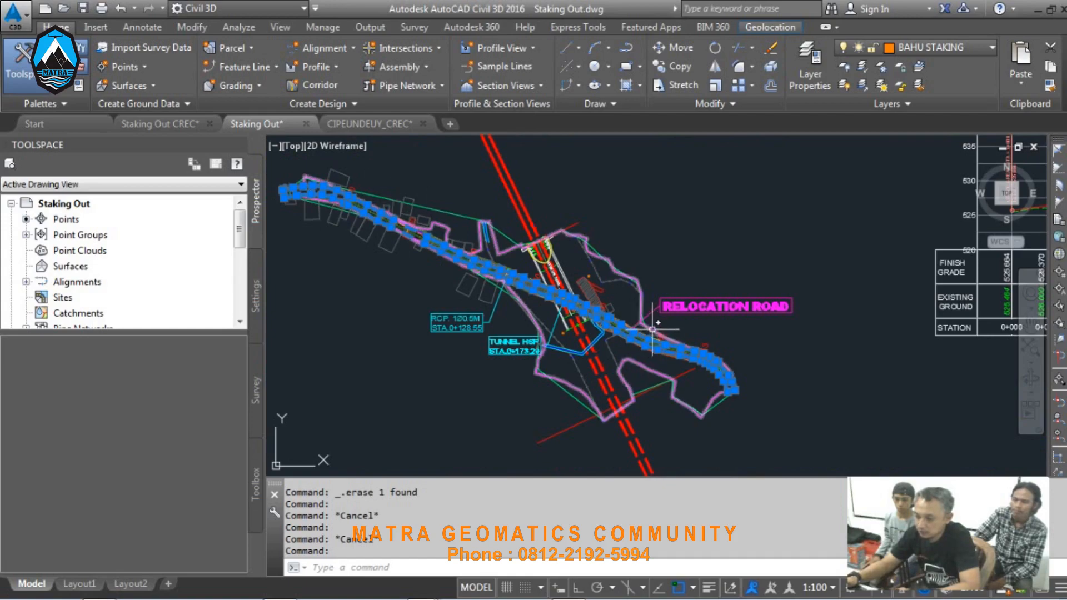
pyautogui.scroll(4, 622, 329)
pyautogui.press('Escape')
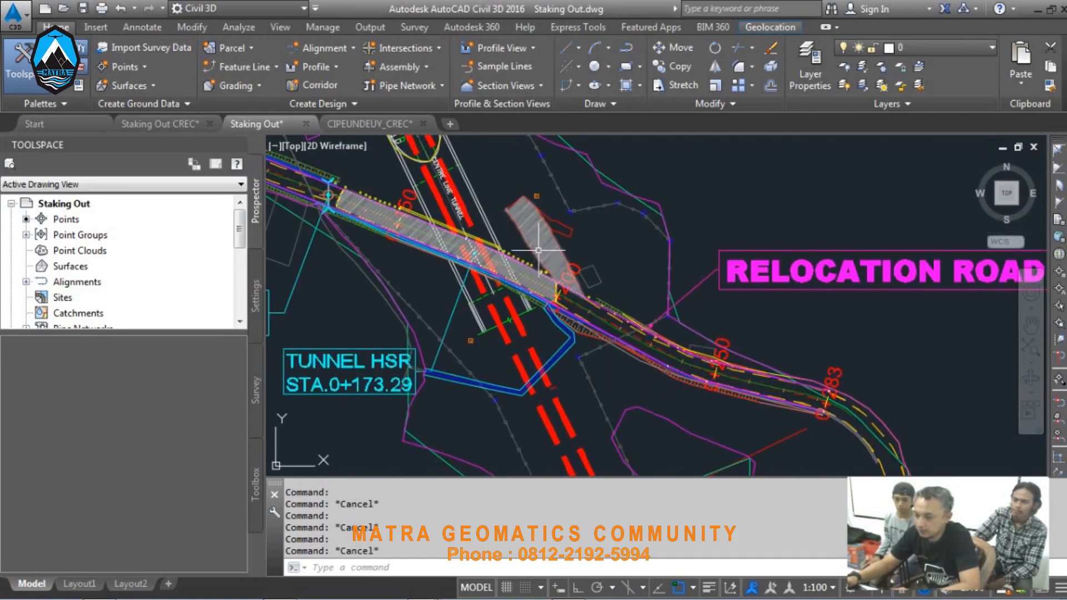
# Step: Examine the drainage channel near station 0+200, the tunnel crossing, the boundary lines and the road back to station 0+100
pyautogui.scroll(4, 582, 336)
pyautogui.scroll(2, 582, 336)
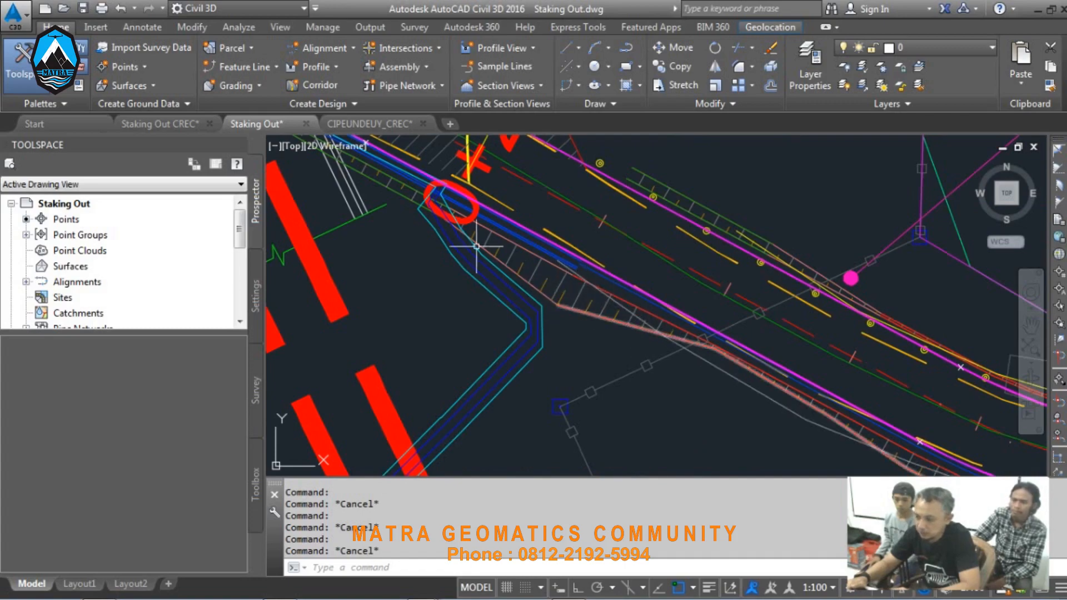
pyautogui.moveTo(489, 260); pyautogui.dragTo(709, 379, button='middle')
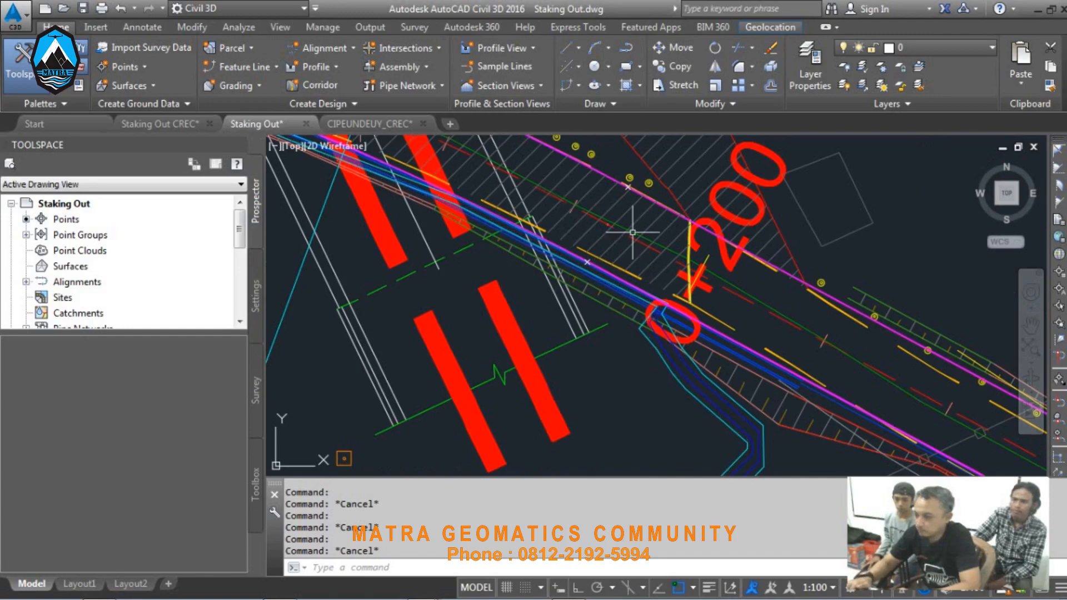
pyautogui.scroll(-4, 617, 260)
pyautogui.moveTo(548, 217); pyautogui.dragTo(703, 331, button='middle')
pyautogui.scroll(-4, 598, 237)
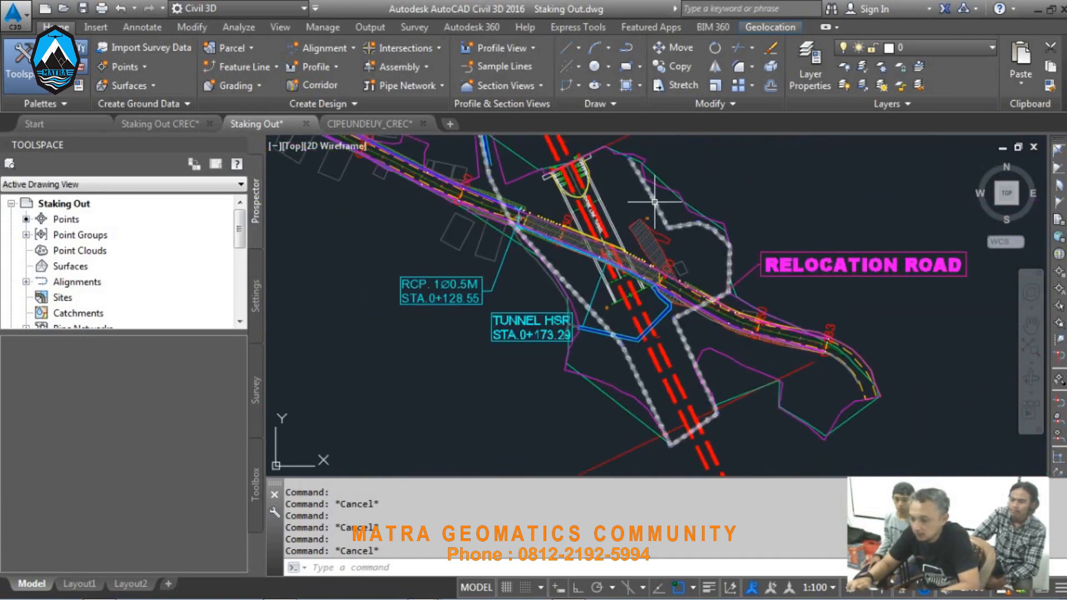
pyautogui.moveTo(698, 171); pyautogui.dragTo(739, 218, button='middle')
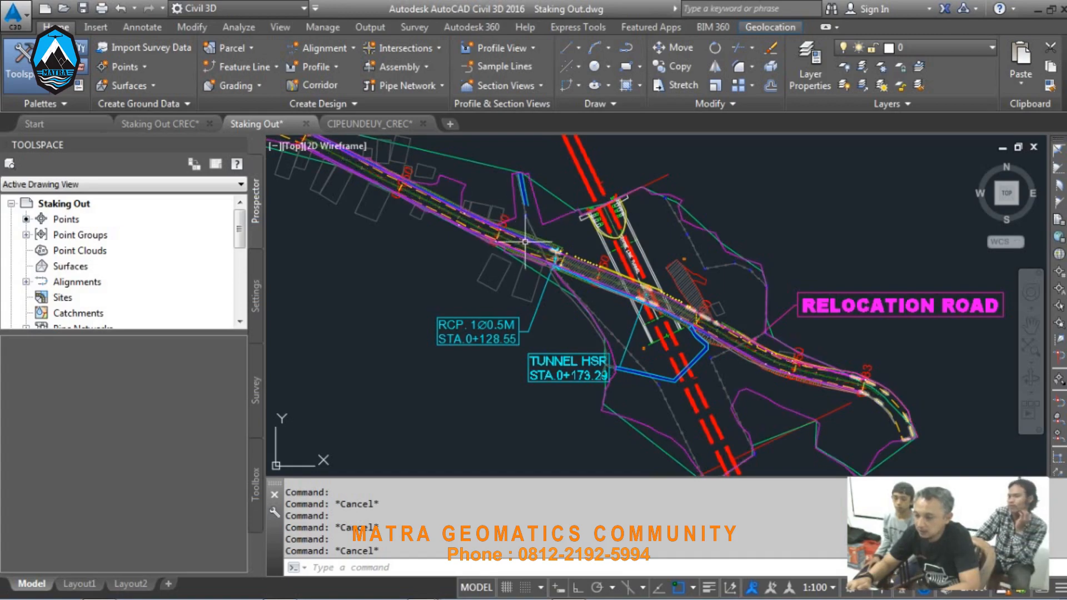
pyautogui.scroll(4, 522, 236)
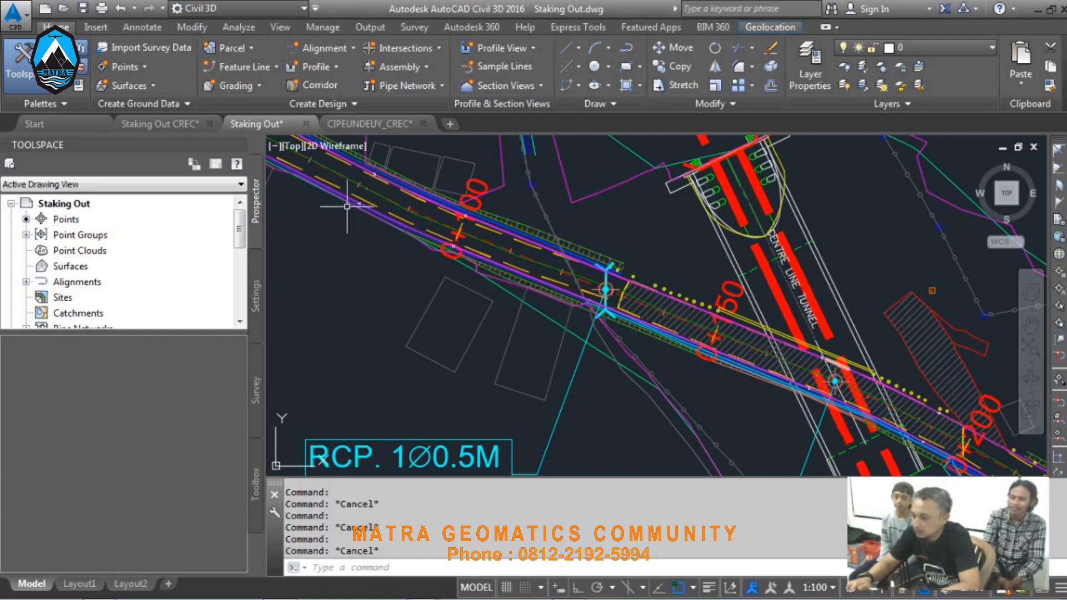
# Step: Copy the two magenta Bahu Jalan road edge lines in the Staking Out drawing to the clipboard
pyautogui.scroll(-2, 332, 219)
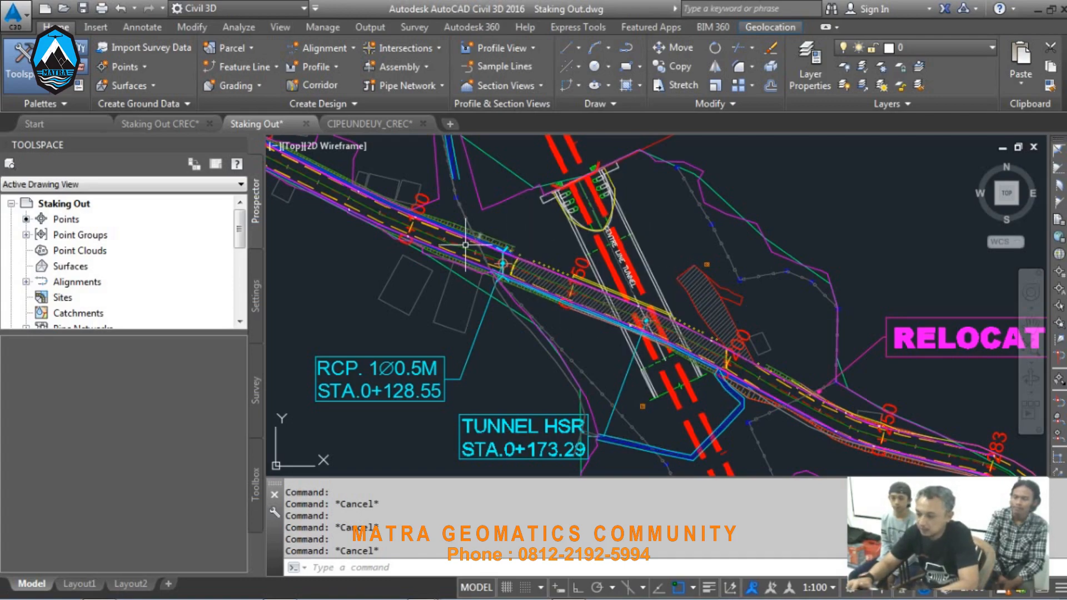
pyautogui.scroll(6, 466, 245)
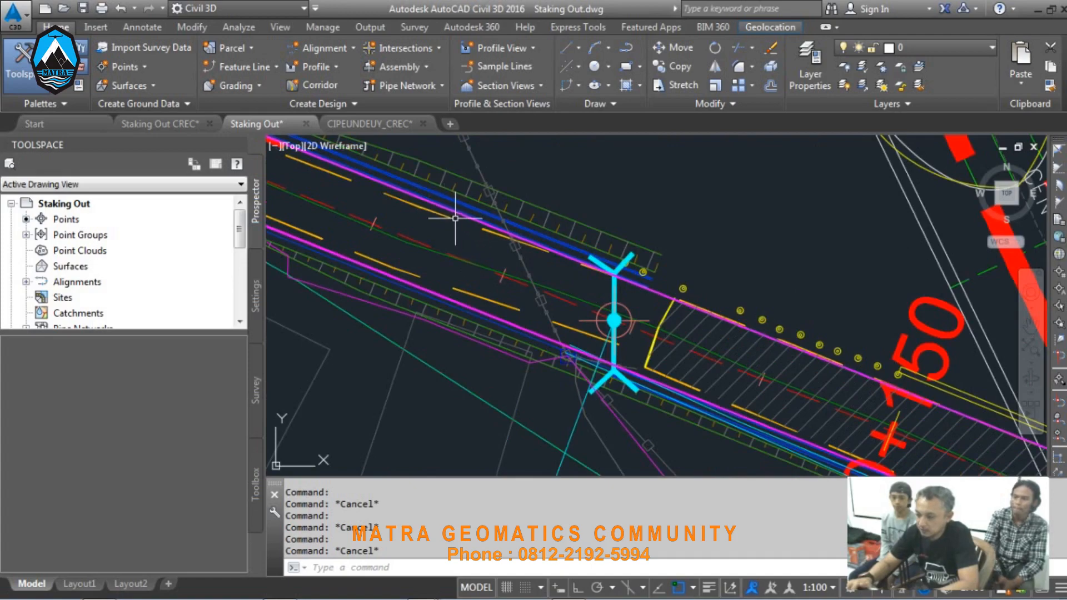
pyautogui.scroll(4, 456, 219)
pyautogui.click(479, 212)
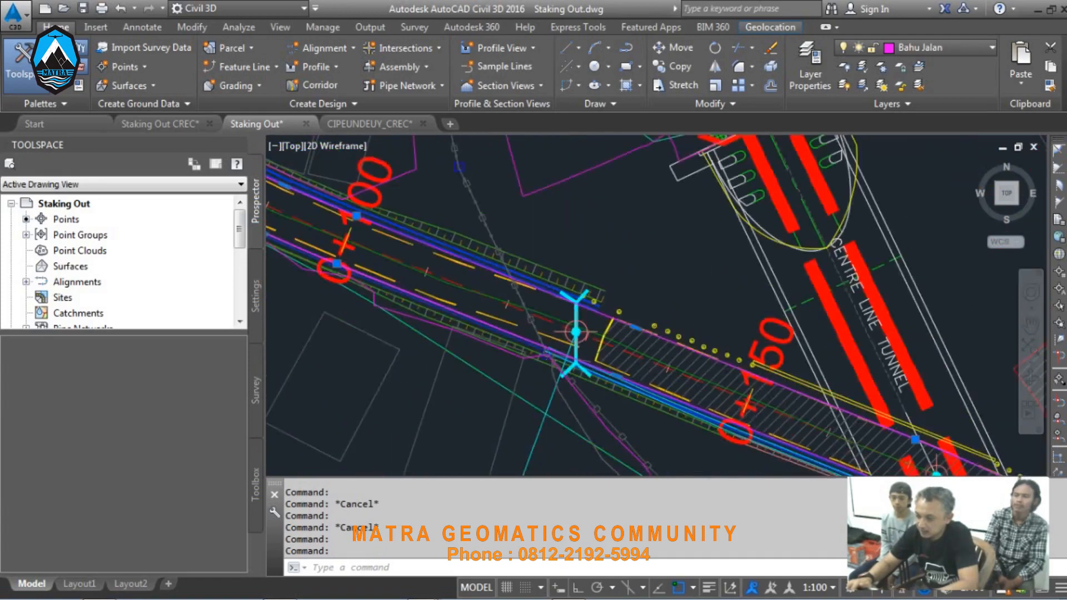
pyautogui.scroll(-8, 476, 284)
pyautogui.scroll(-2, 475, 281)
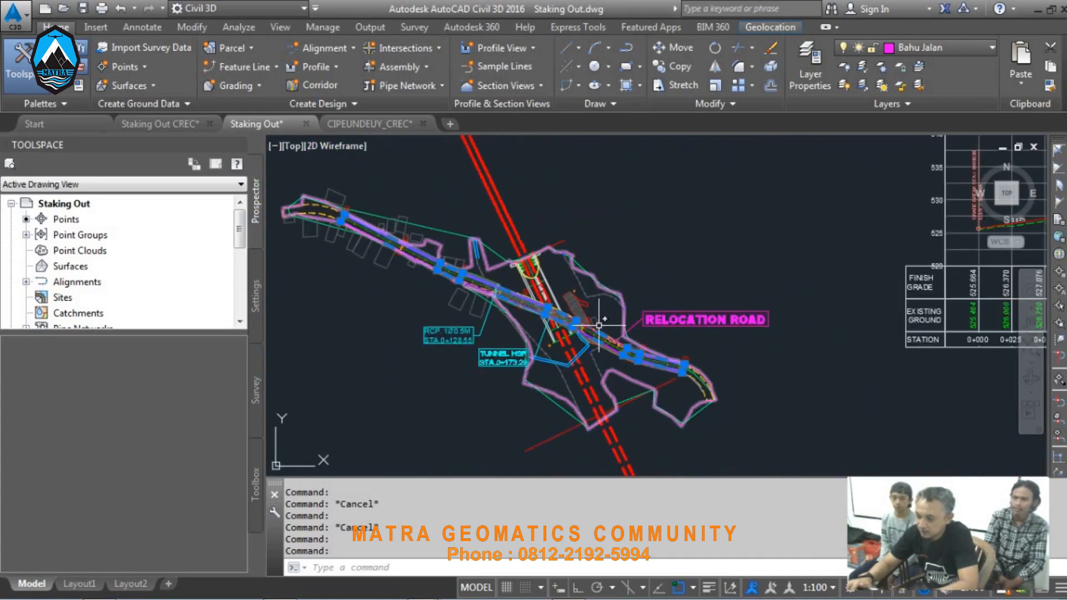
pyautogui.scroll(2, 474, 287)
pyautogui.scroll(6, 474, 286)
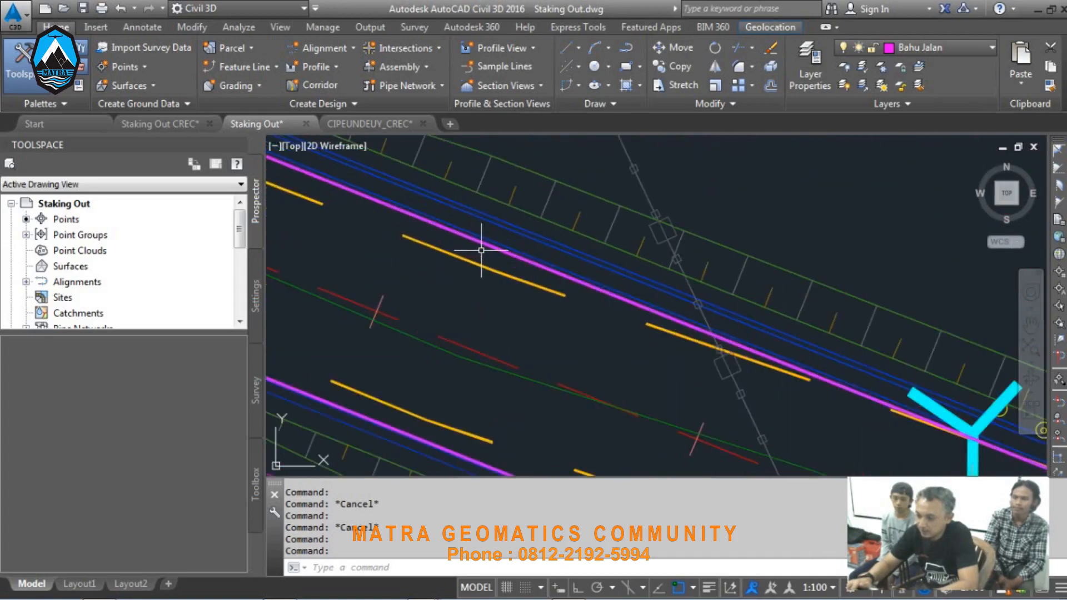
pyautogui.scroll(-2, 552, 274)
pyautogui.scroll(-2, 552, 274)
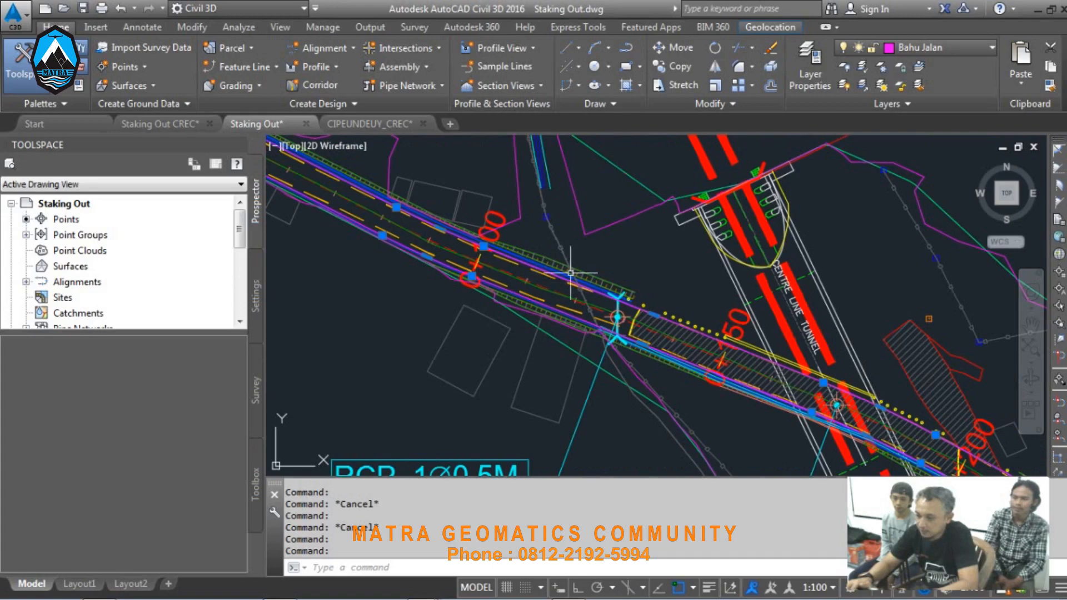
pyautogui.rightClick(594, 250)
pyautogui.moveTo(646, 313)
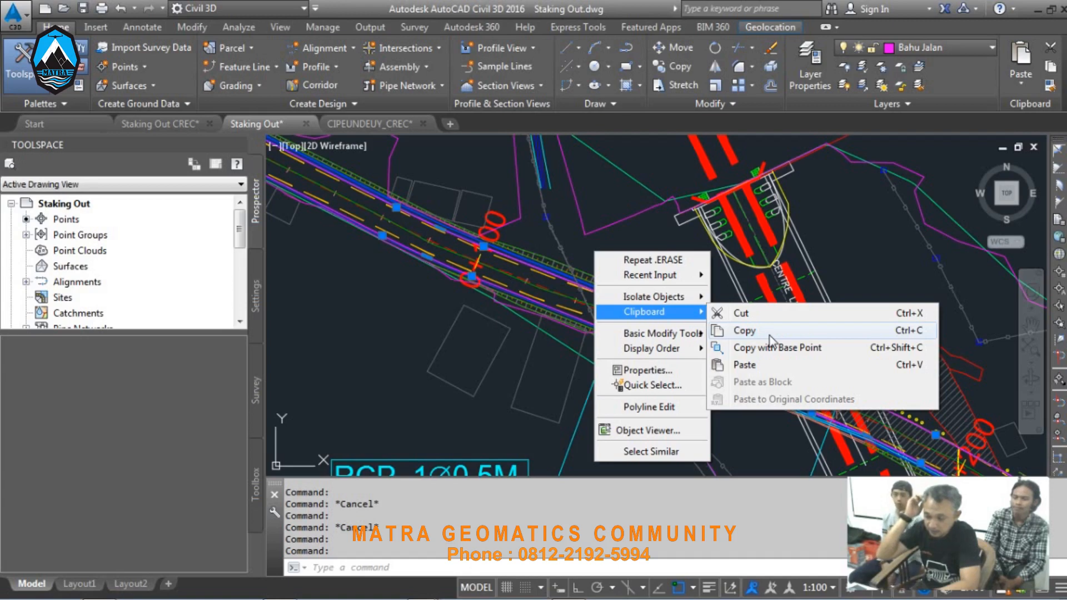
pyautogui.click(745, 330)
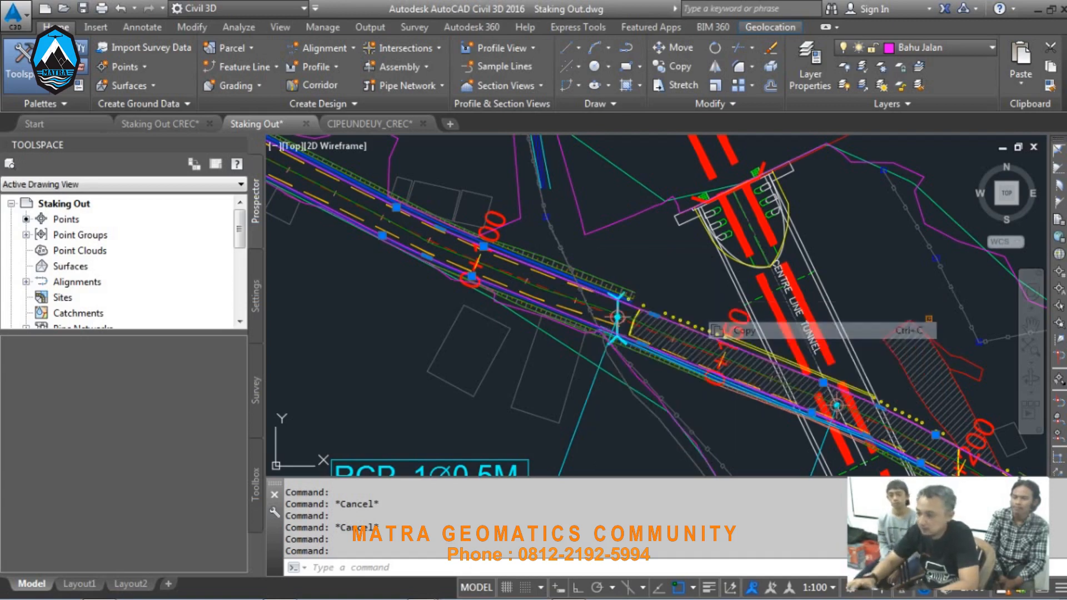
# Step: Create a new drawing, paste the copied road edge lines at their original coordinates and zoom to the drawing's extents
pyautogui.click(450, 124)
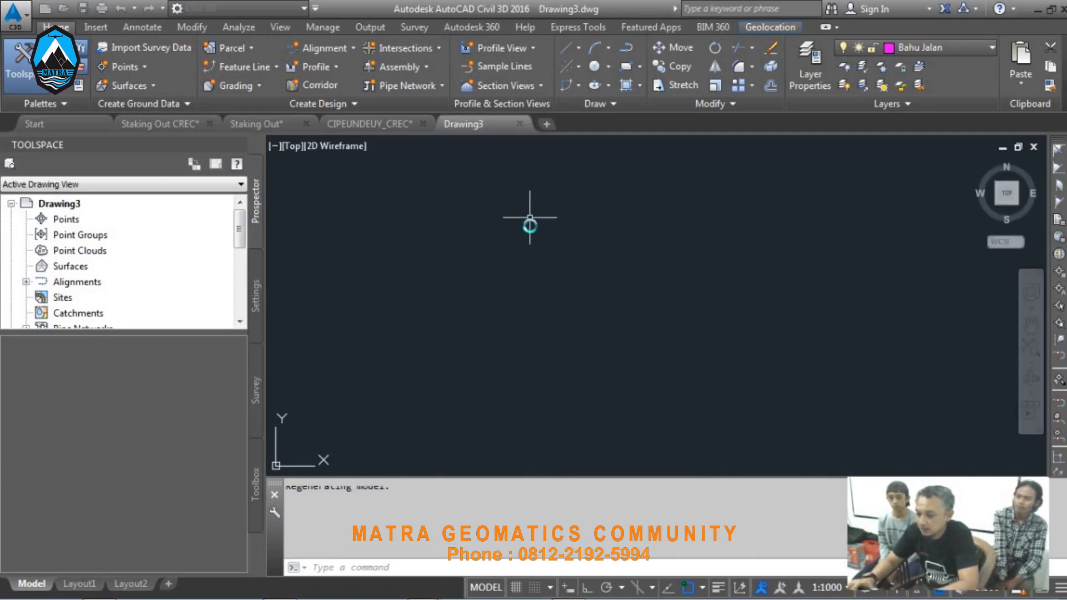
pyautogui.rightClick(572, 209)
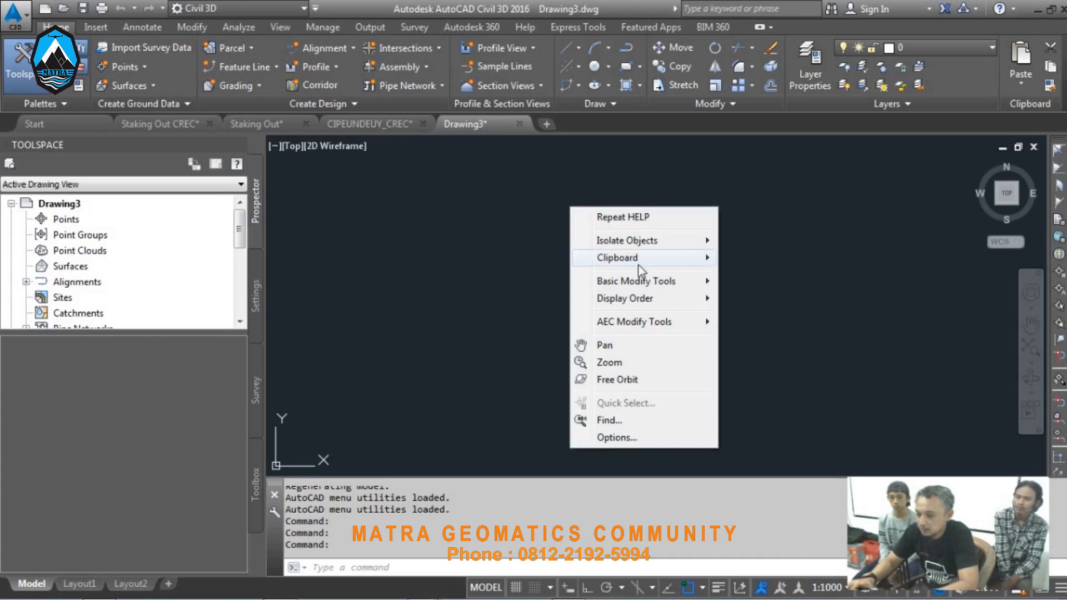
pyautogui.moveTo(640, 259)
pyautogui.click(802, 345)
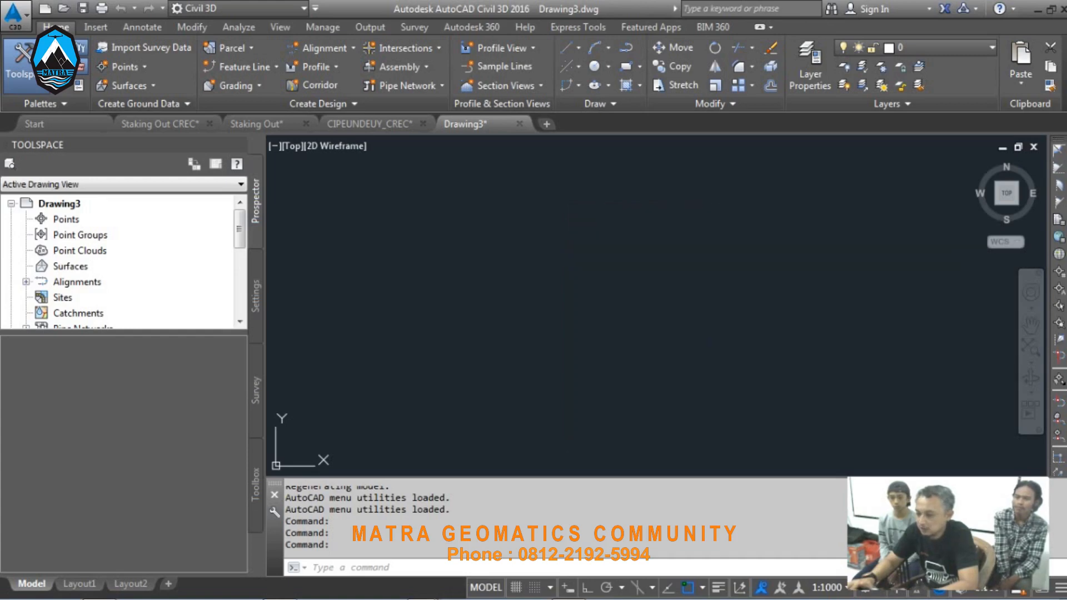
pyautogui.write('Z')
pyautogui.press('Return')
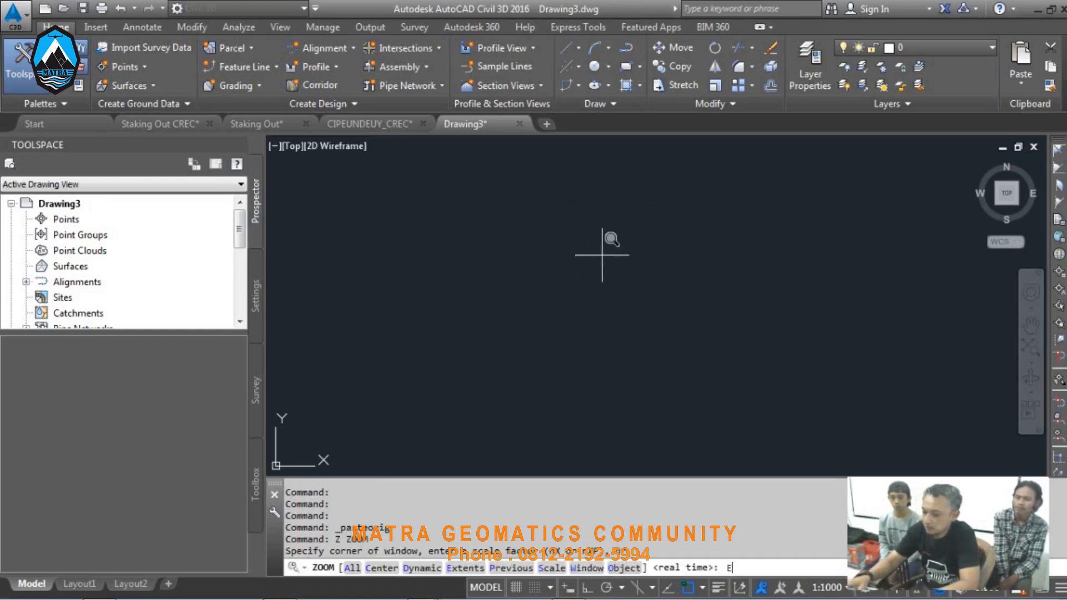
pyautogui.write('E')
pyautogui.press('Return')
pyautogui.scroll(2, 626, 233)
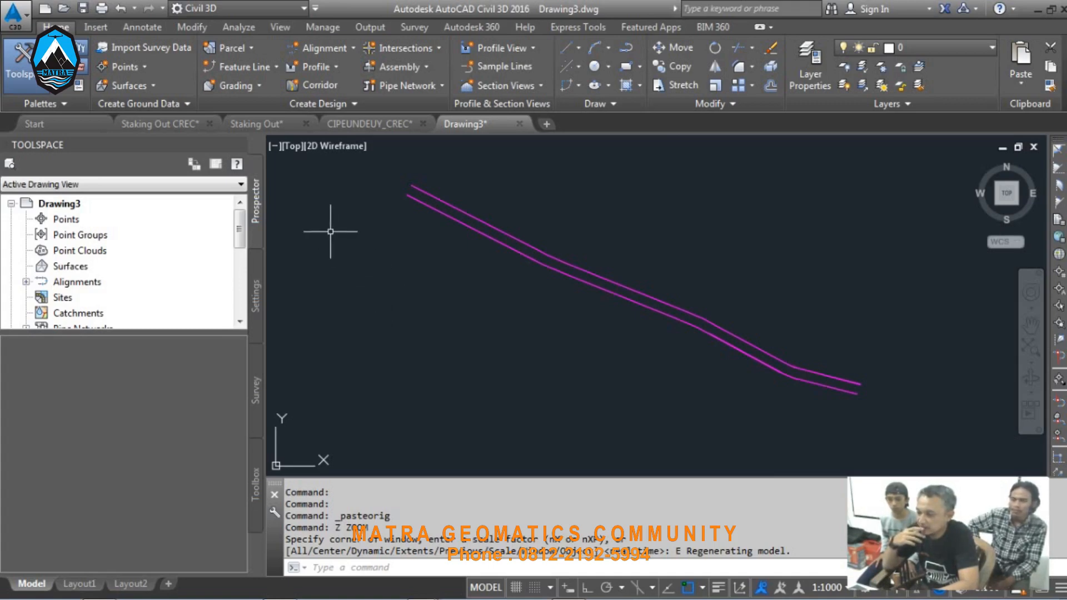
# Step: Examine the road in the Staking Out CREC and CIPEUNDEUY_CREC drawings, and return to Staking Out with nothing selected
pyautogui.click(165, 123)
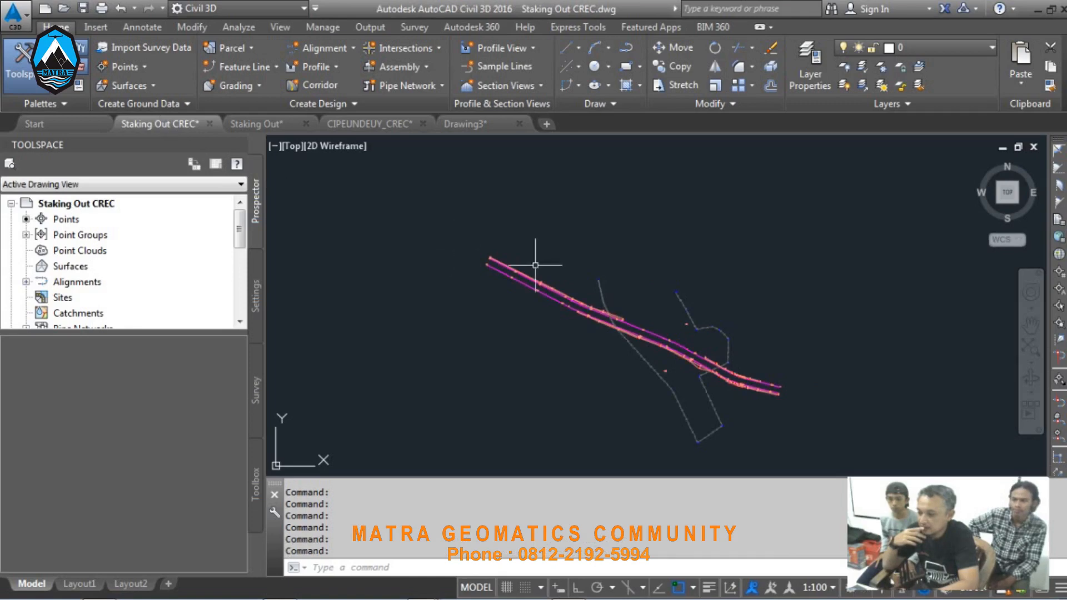
pyautogui.click(363, 122)
pyautogui.scroll(7, 539, 224)
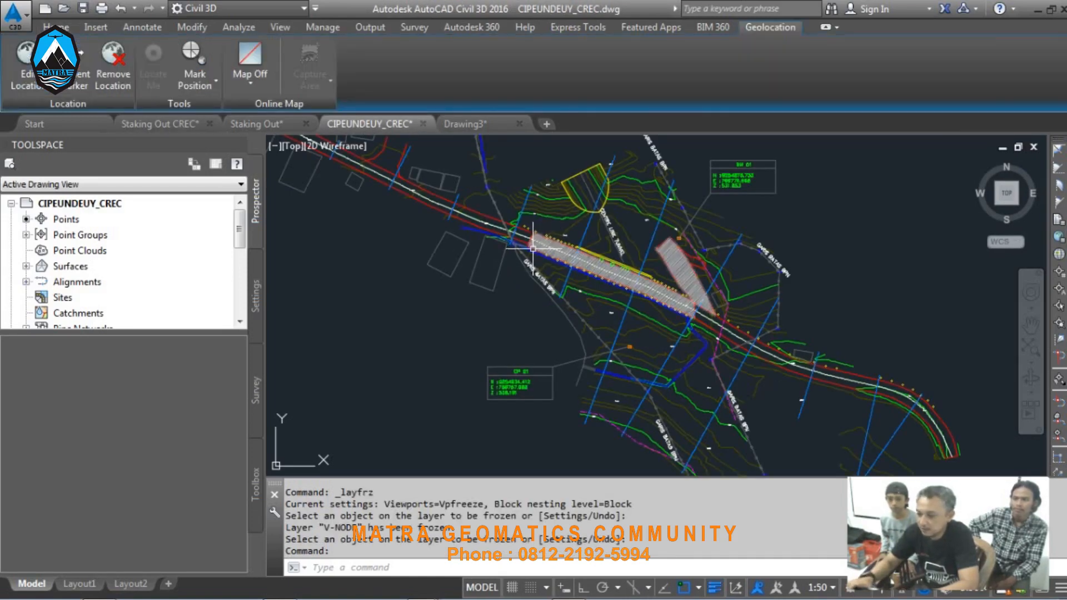
pyautogui.scroll(-5, 466, 272)
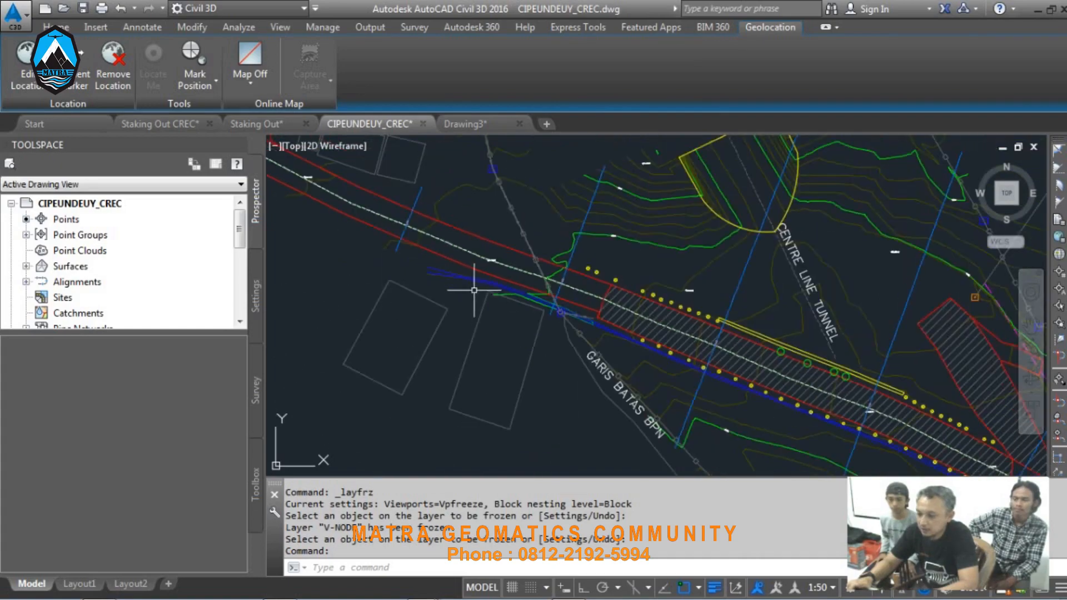
pyautogui.scroll(-2, 442, 257)
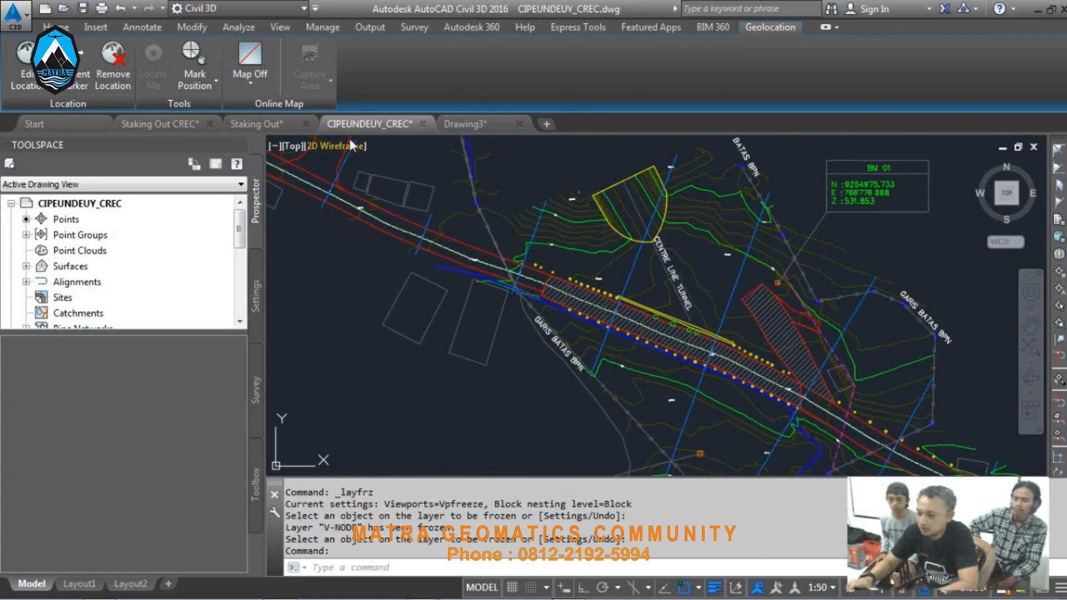
pyautogui.click(268, 124)
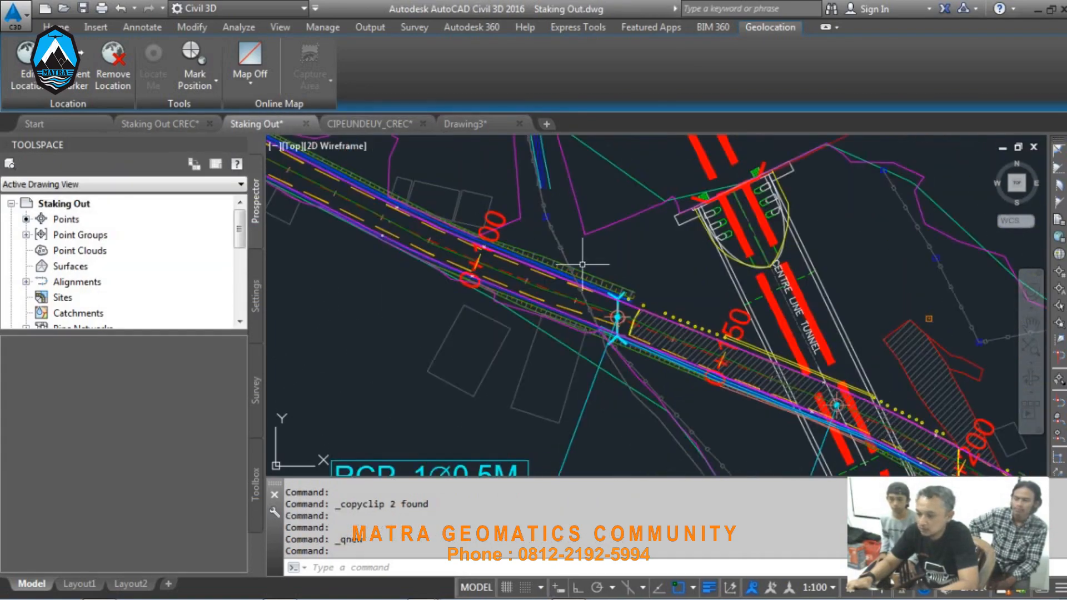
pyautogui.press('Escape')
pyautogui.press('Escape')
# Step: Select the slope's outer line near the RCP culvert and all similar lines, and check the selection along the whole road
pyautogui.scroll(2, 594, 226)
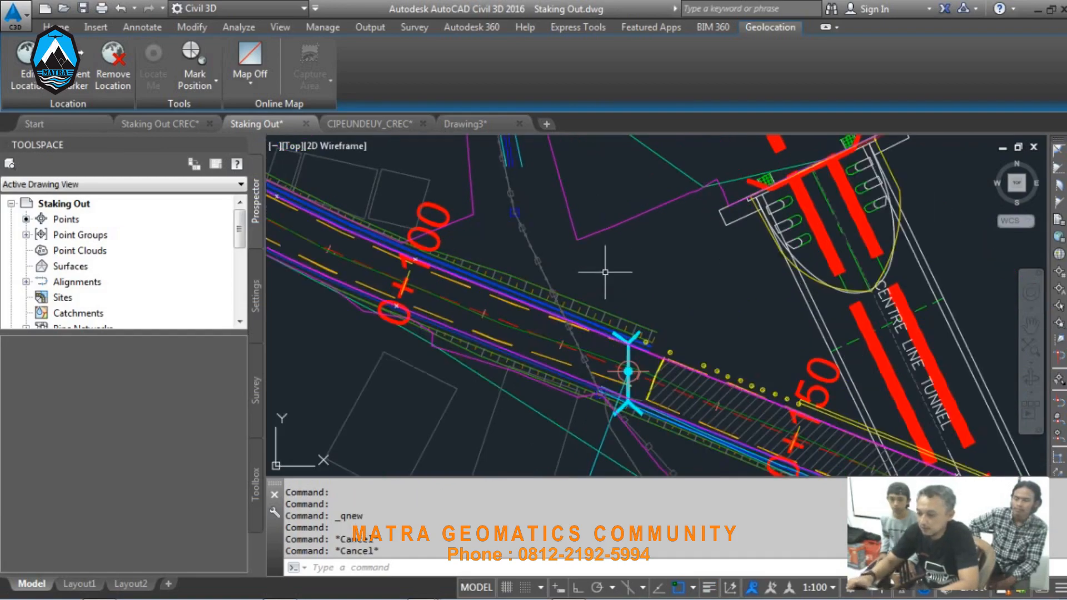
pyautogui.scroll(3, 583, 303)
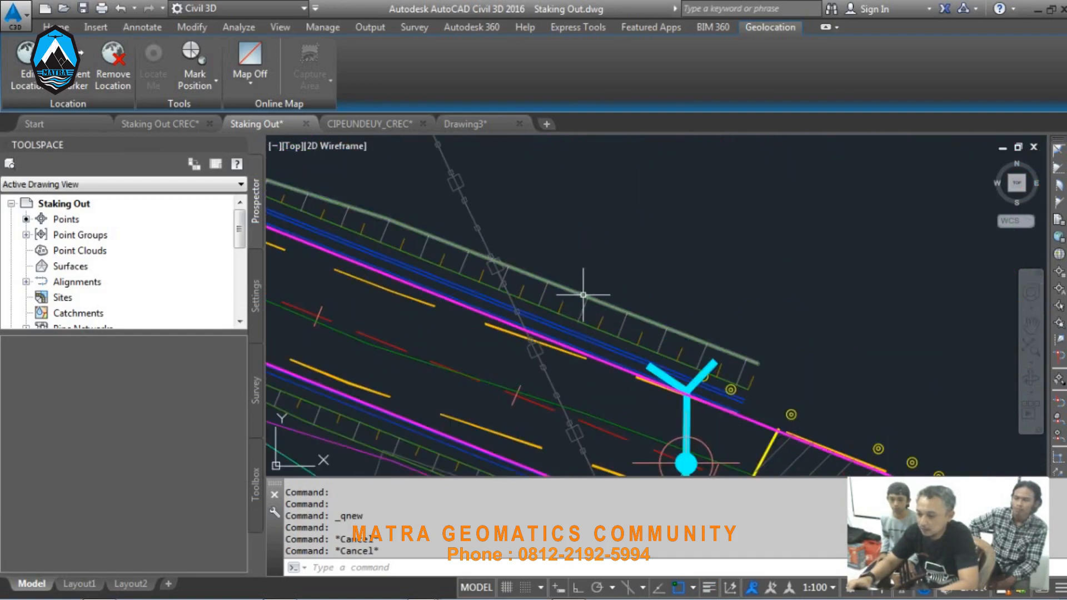
pyautogui.click(581, 295)
pyautogui.rightClick(592, 262)
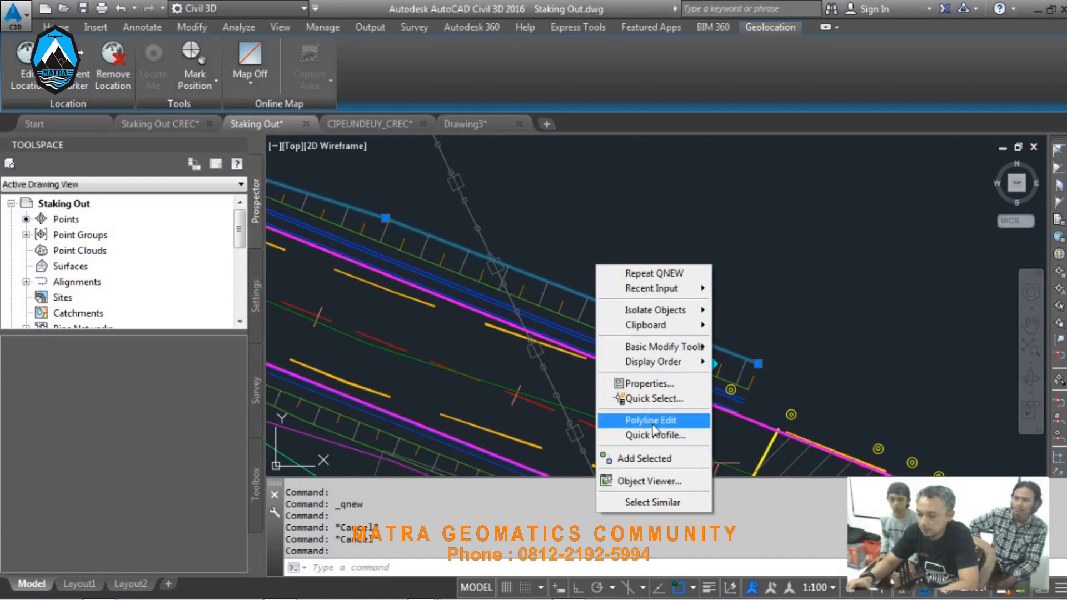
pyautogui.click(644, 503)
pyautogui.scroll(-2, 638, 227)
pyautogui.scroll(-1, 656, 220)
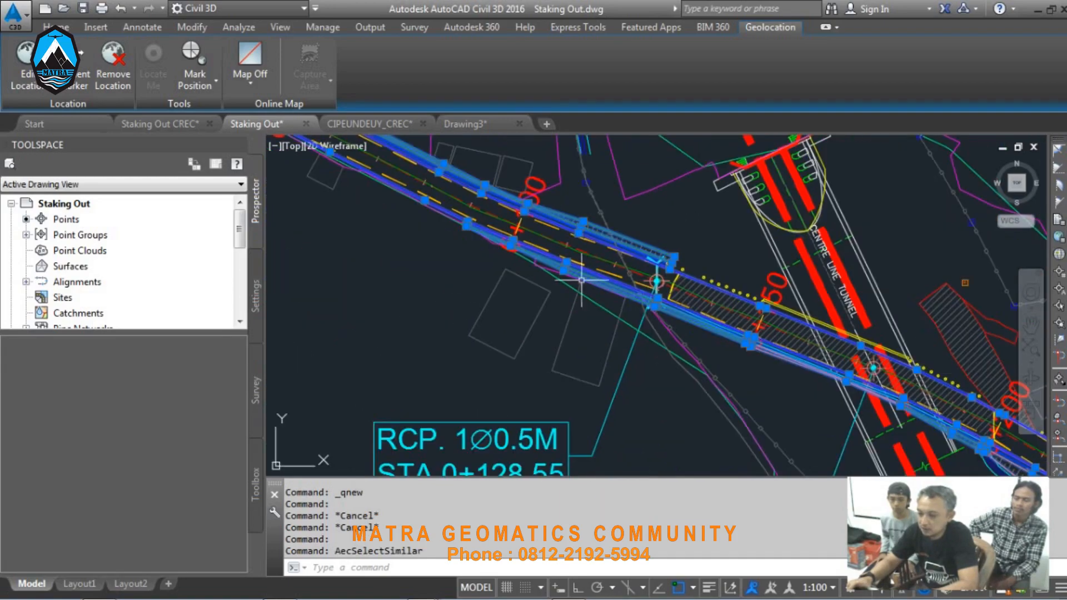
pyautogui.scroll(-1, 551, 380)
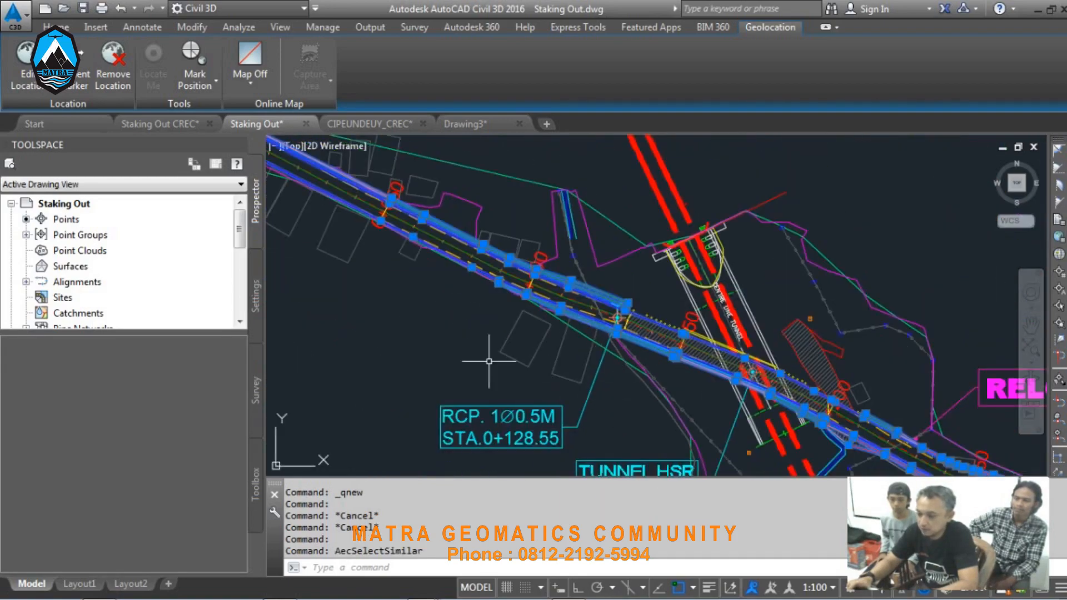
pyautogui.moveTo(501, 375); pyautogui.dragTo(582, 429, button='middle')
pyautogui.scroll(-2, 430, 311)
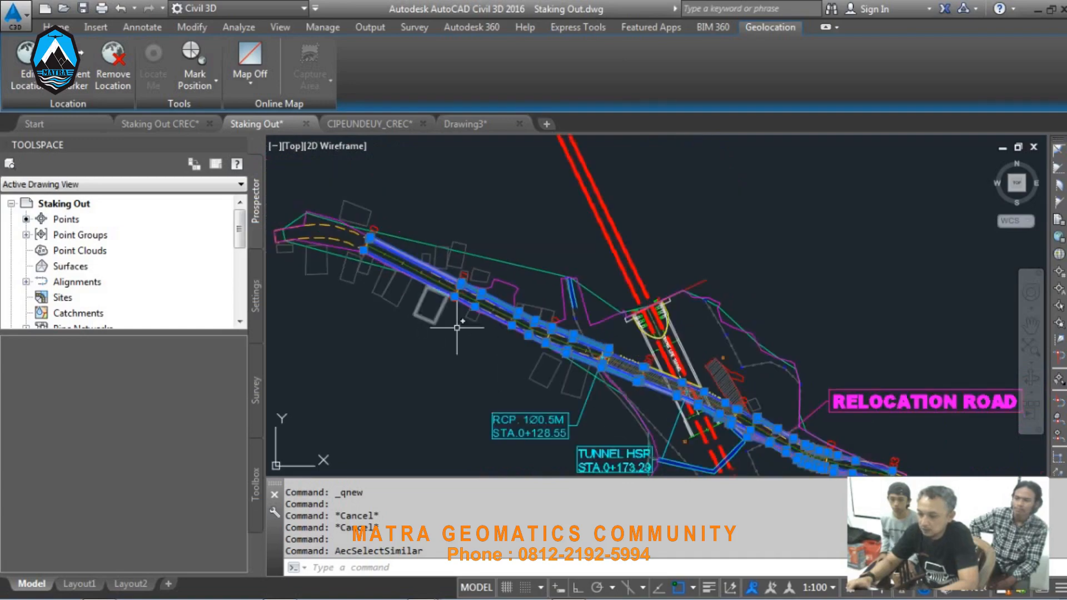
pyautogui.moveTo(743, 352); pyautogui.dragTo(662, 276, button='middle')
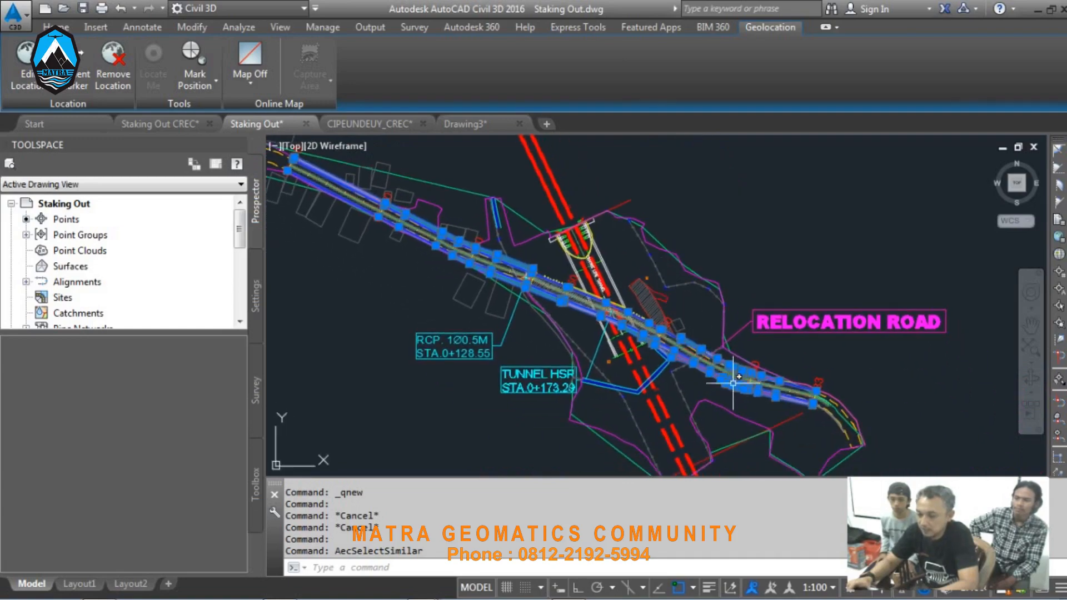
pyautogui.scroll(5, 726, 389)
# Step: Copy the selected slope and road lines and paste them into Drawing3 at their original coordinates
pyautogui.rightClick(559, 356)
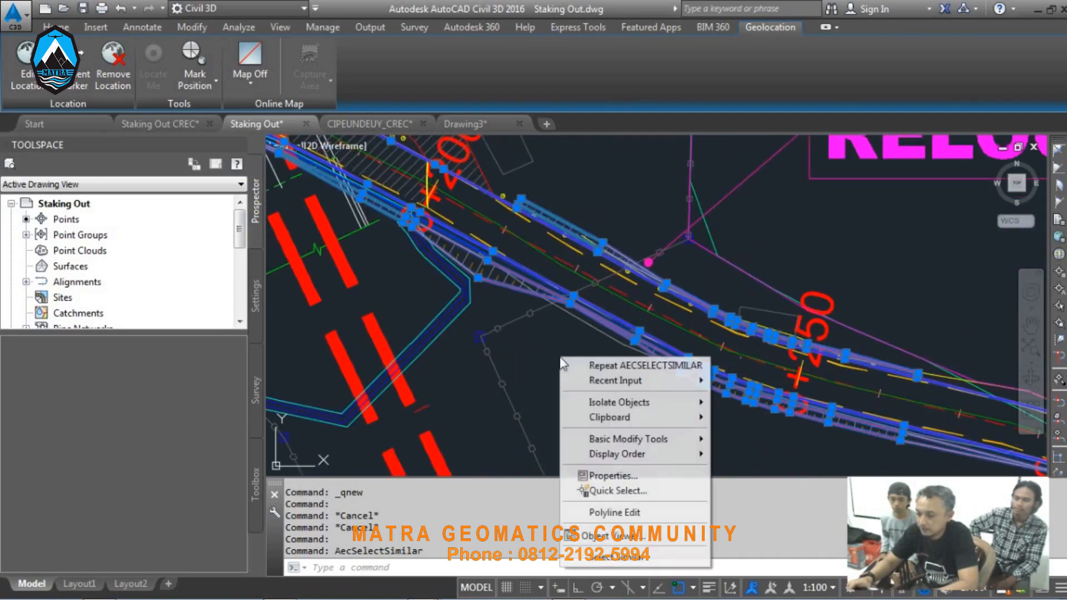
pyautogui.moveTo(619, 418)
pyautogui.click(745, 437)
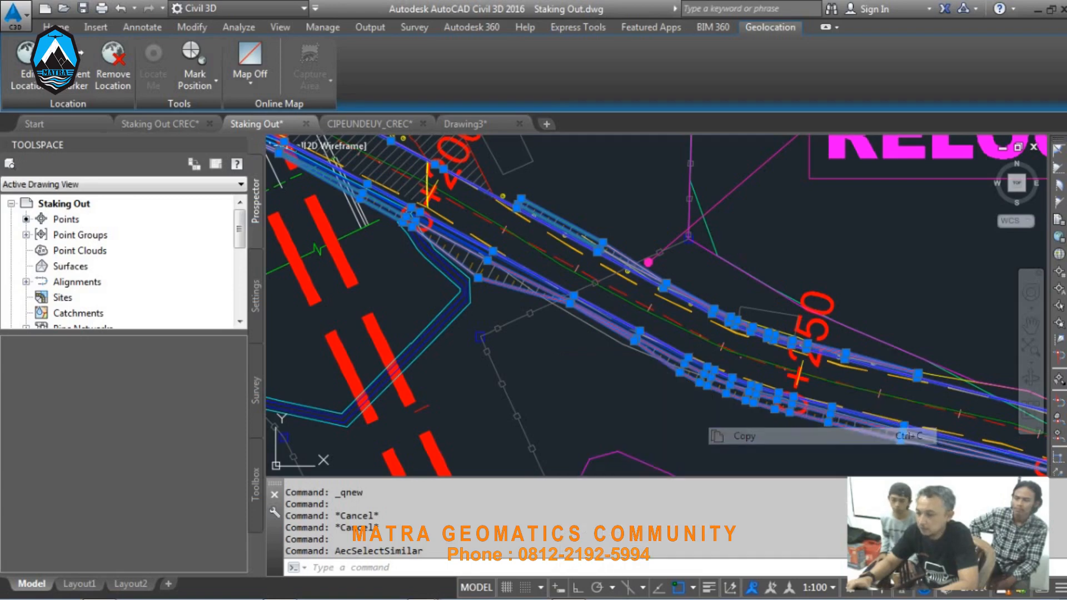
pyautogui.click(473, 125)
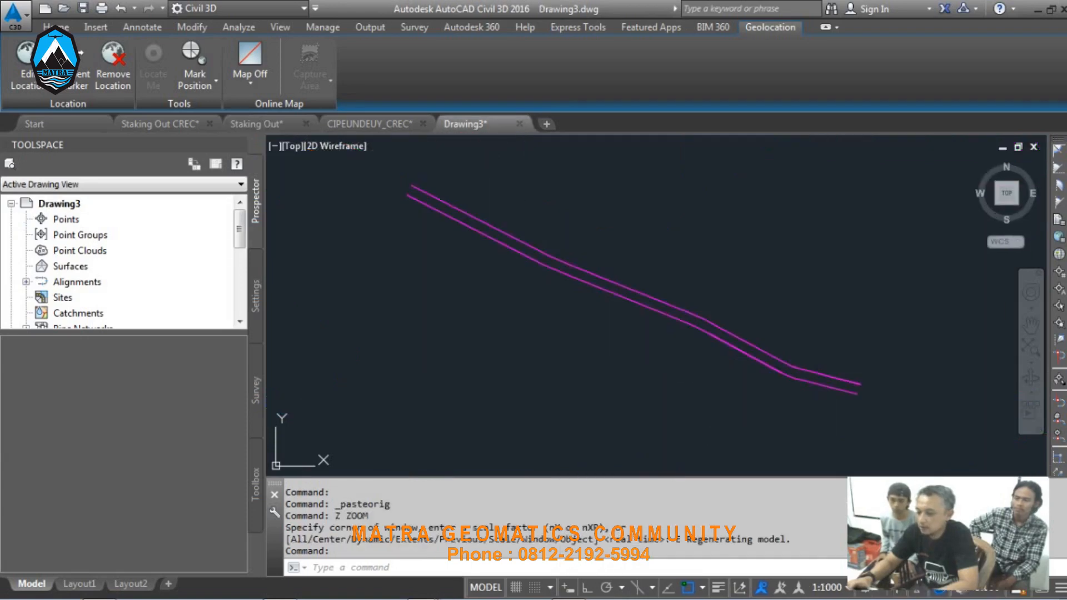
pyautogui.rightClick(536, 194)
pyautogui.moveTo(599, 270)
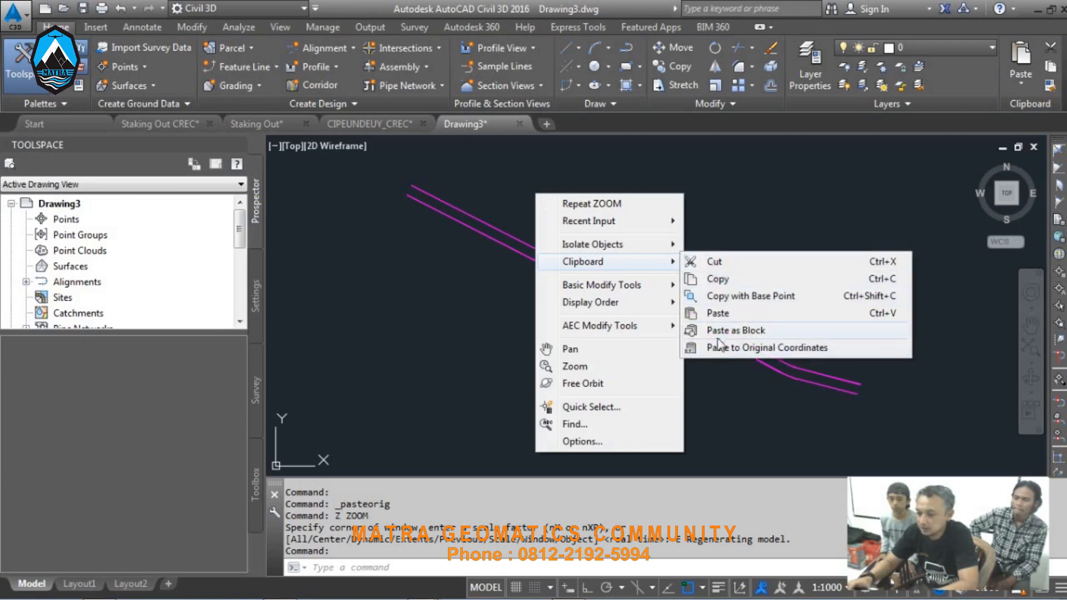
pyautogui.click(722, 346)
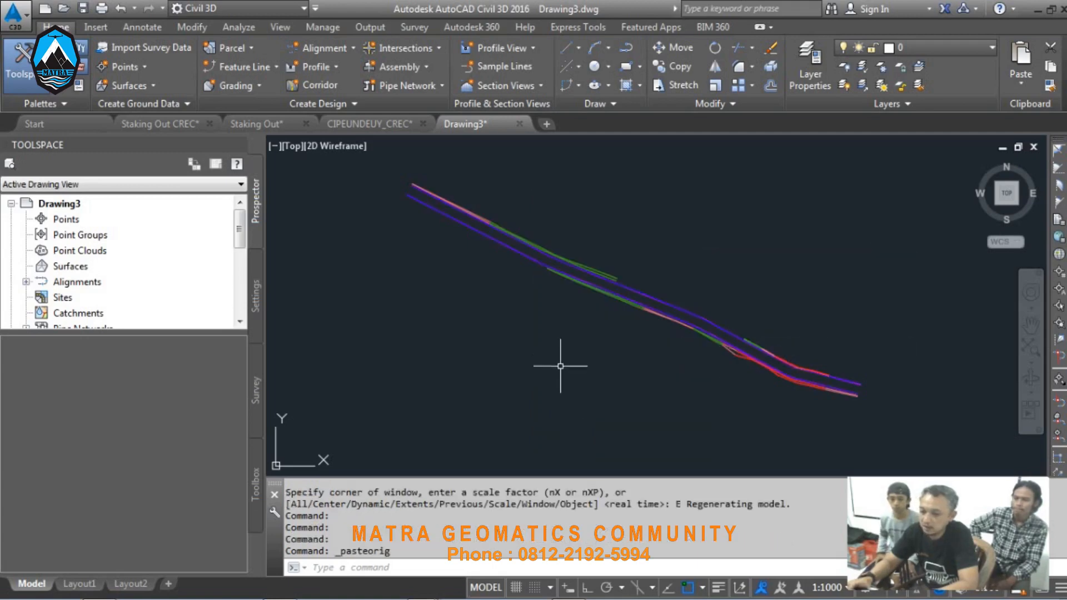
# Step: Erase the two green overlapping lines and the inner red overlapping line along the lower side of the road
pyautogui.scroll(4, 613, 273)
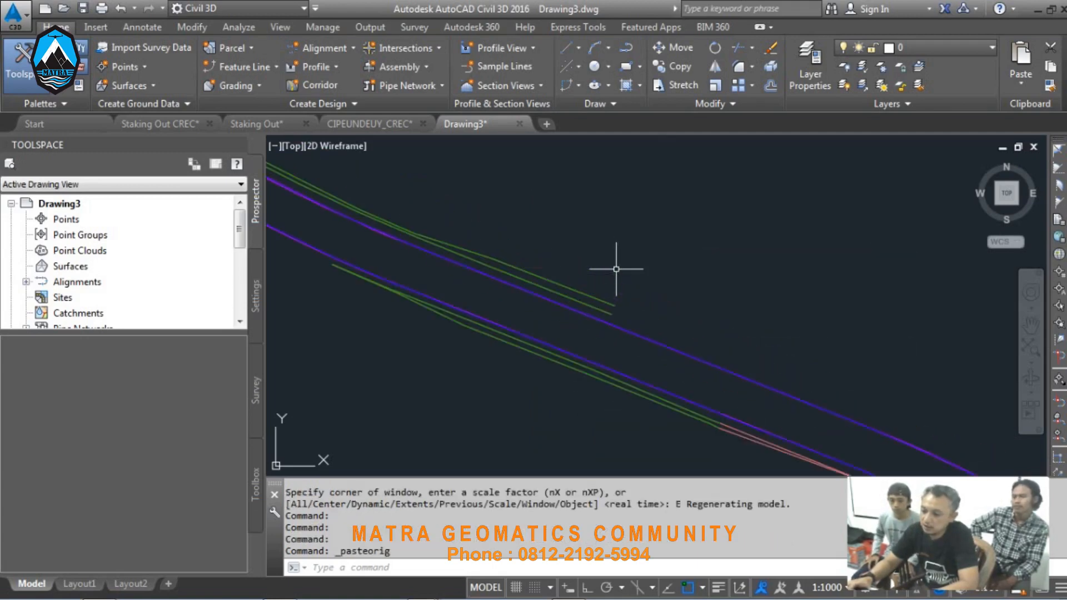
pyautogui.scroll(-2, 588, 238)
pyautogui.scroll(4, 798, 393)
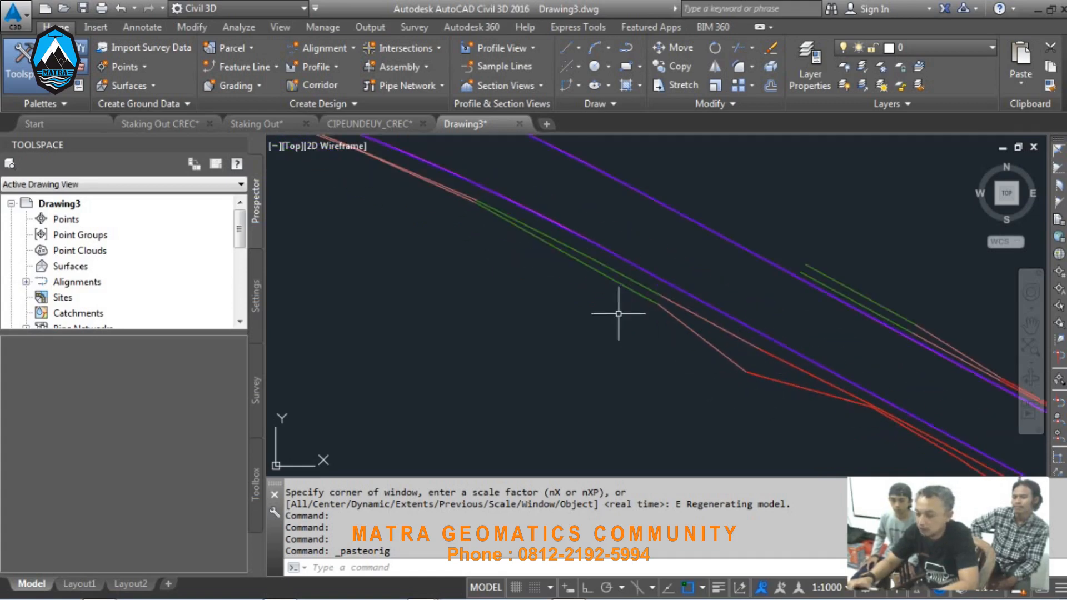
pyautogui.click(600, 272)
pyautogui.press('Delete')
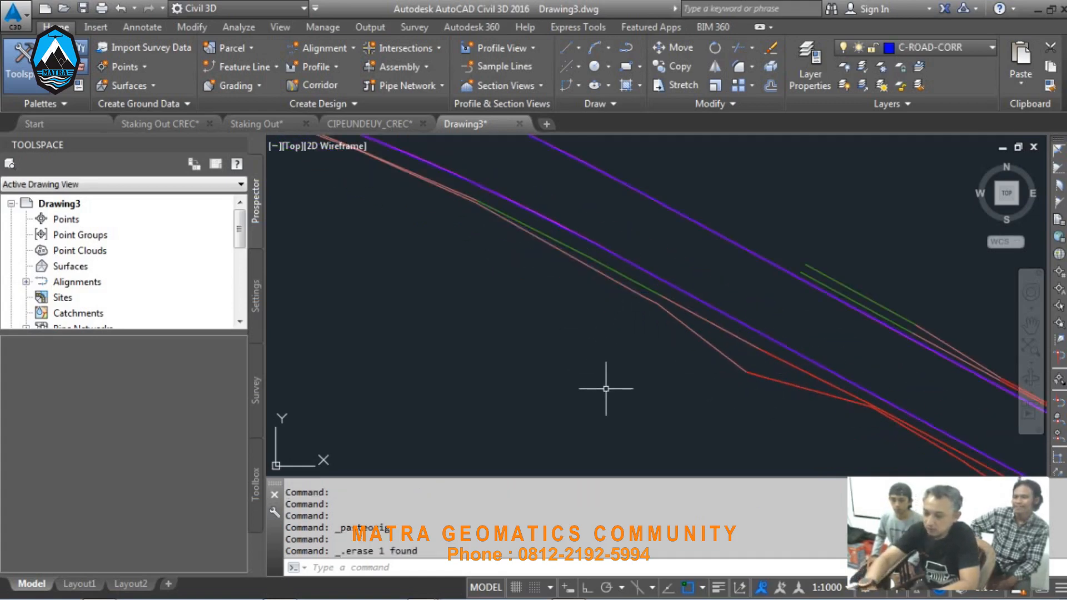
pyautogui.click(616, 270)
pyautogui.press('Delete')
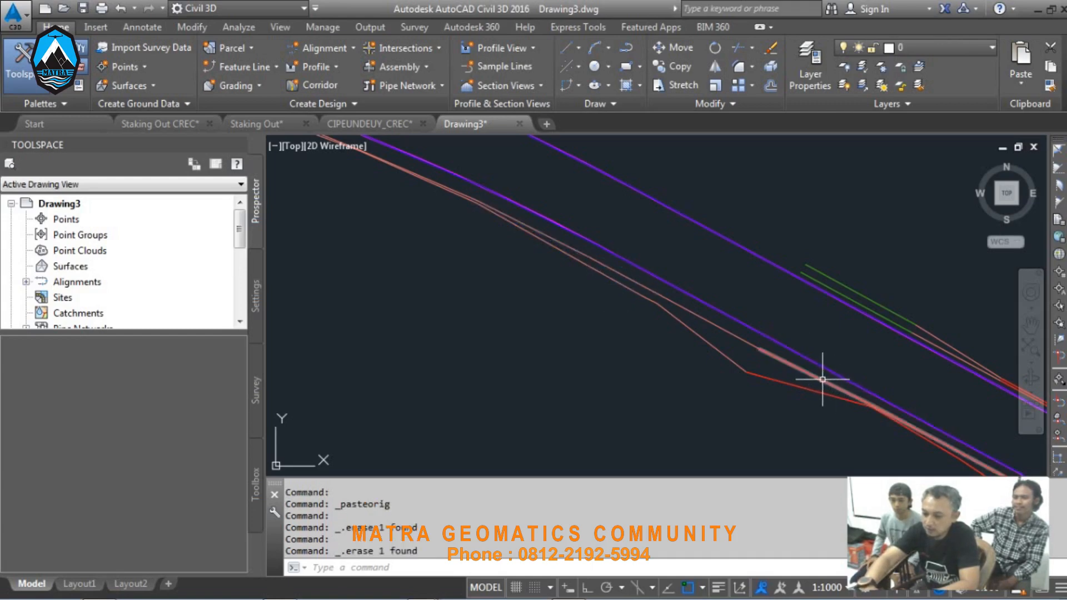
pyautogui.click(822, 380)
pyautogui.scroll(-4, 649, 294)
pyautogui.scroll(2, 758, 368)
pyautogui.press('Delete')
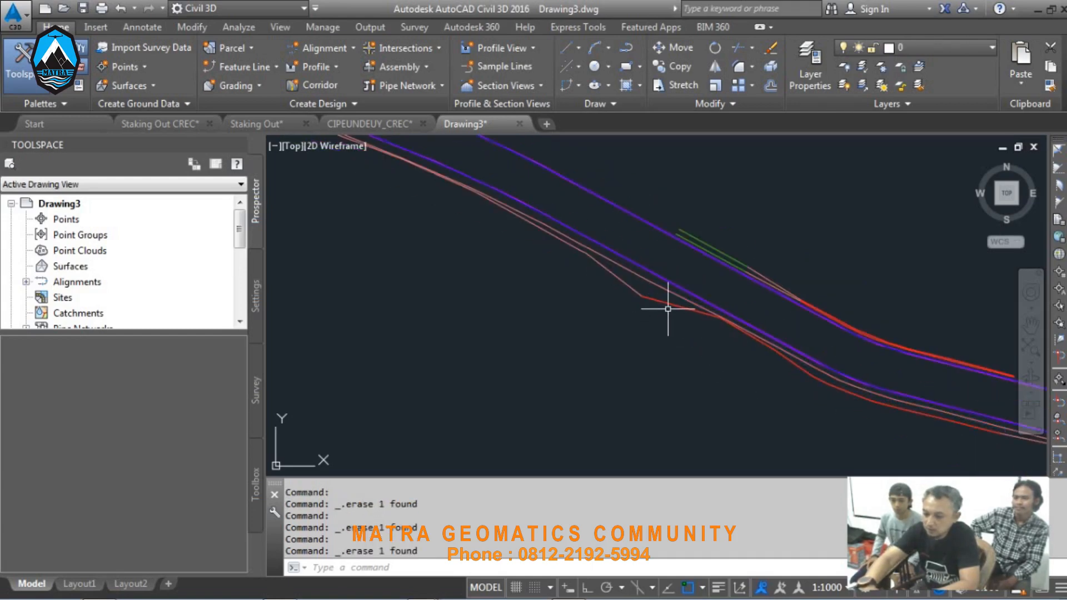
# Step: Erase the two red overlapping slope lines at the eastern end of the road's upper side
pyautogui.scroll(-1, 624, 315)
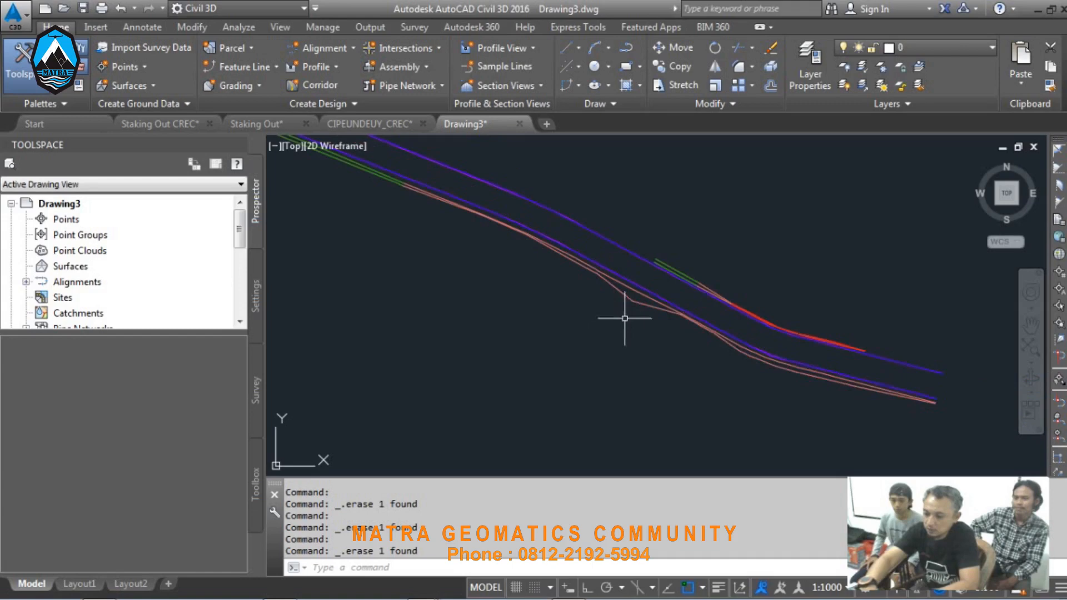
pyautogui.scroll(3, 836, 337)
pyautogui.click(835, 337)
pyautogui.click(830, 345)
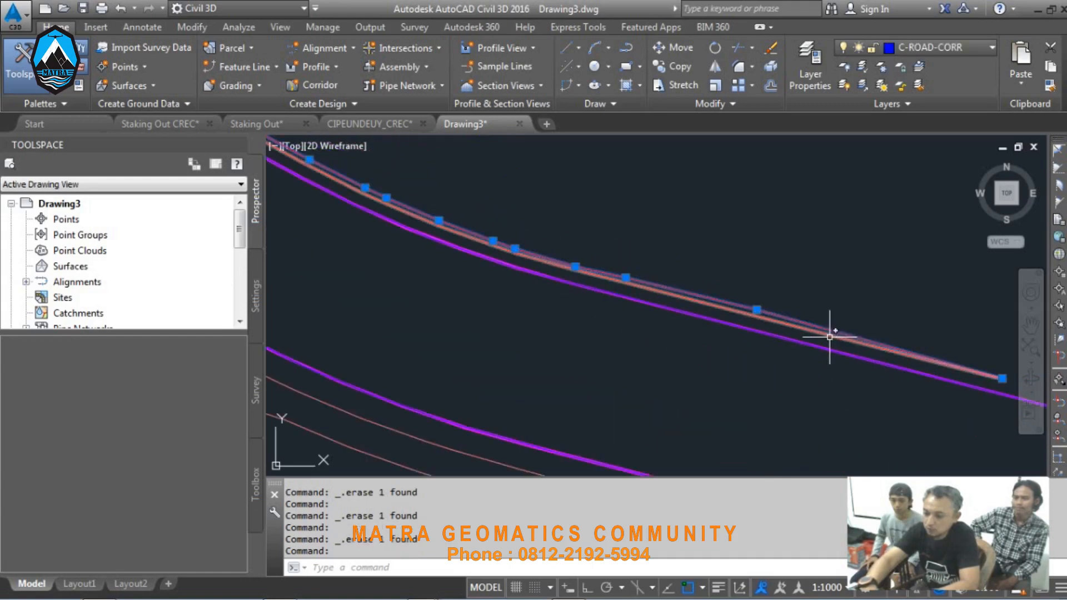
pyautogui.press('Delete')
# Step: Erase the two short green overlapping lines at the west end of the road's eastern upper slope
pyautogui.scroll(-2, 843, 331)
pyautogui.scroll(2, 689, 250)
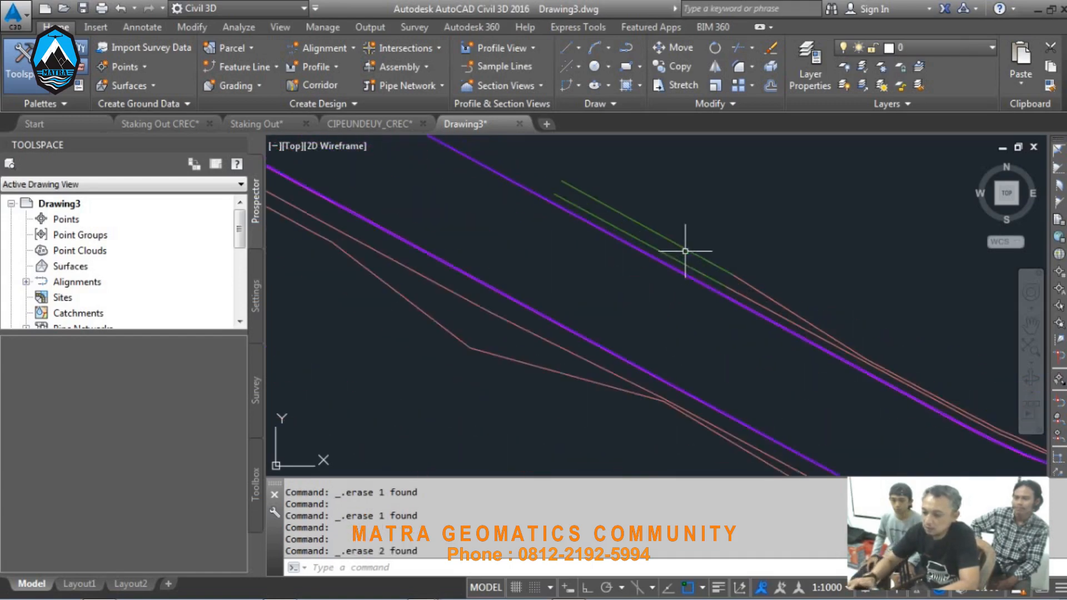
pyautogui.click(683, 244)
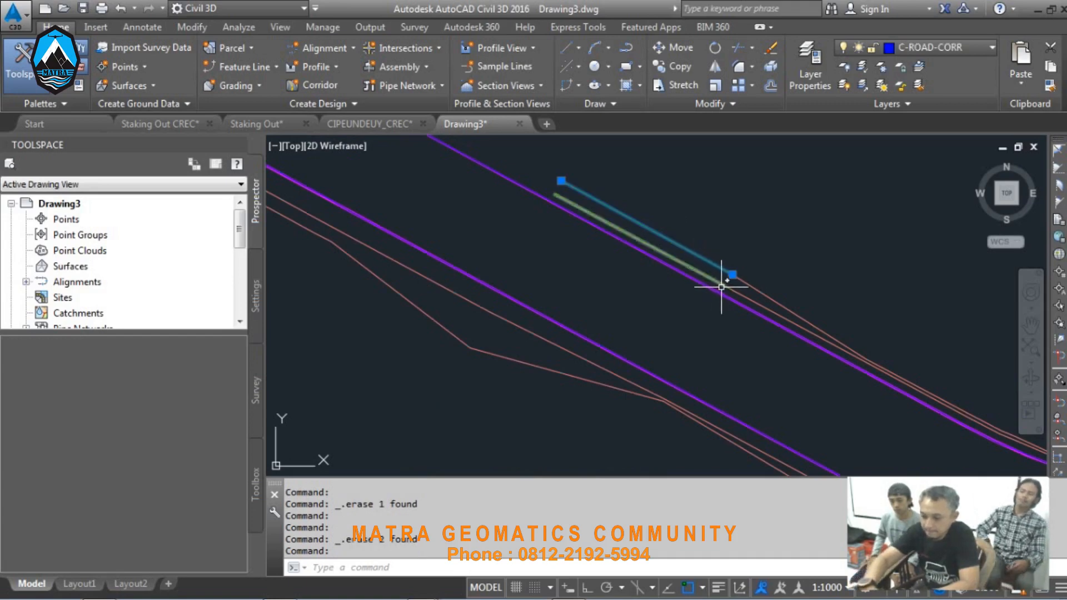
pyautogui.press('Delete')
pyautogui.click(659, 247)
pyautogui.press('Delete')
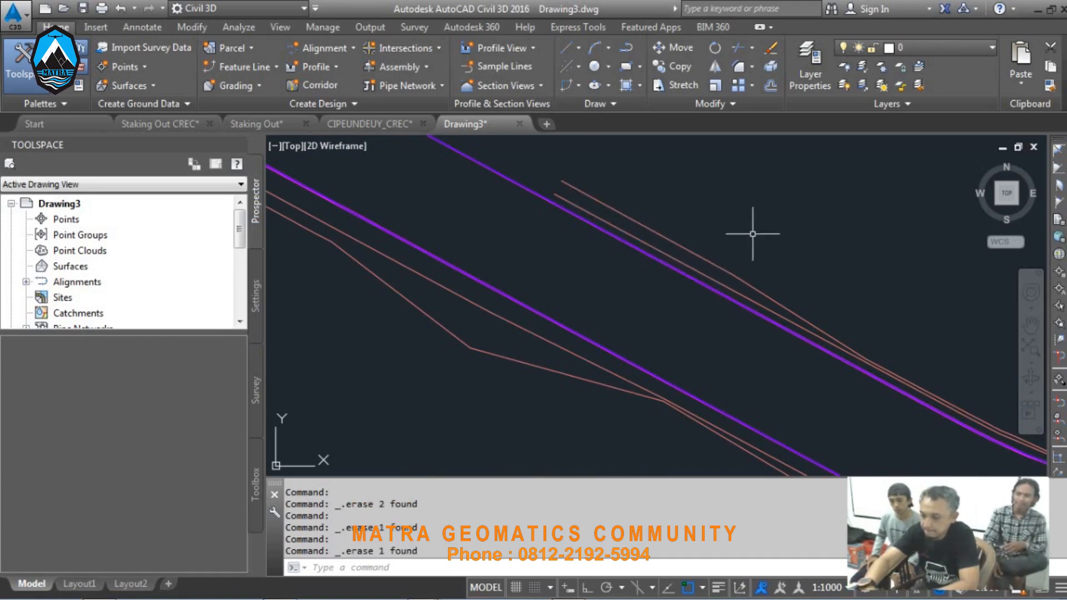
# Step: Erase the two green overlapping lines near the middle of the road along its upper side
pyautogui.scroll(-2, 753, 230)
pyautogui.scroll(2, 626, 289)
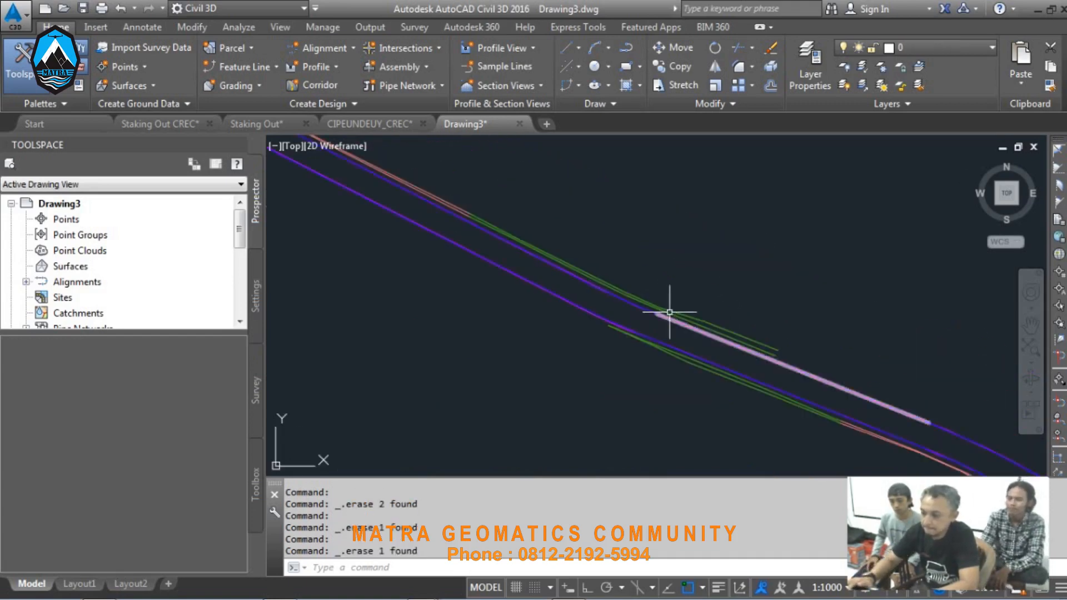
pyautogui.scroll(1, 717, 313)
pyautogui.click(695, 333)
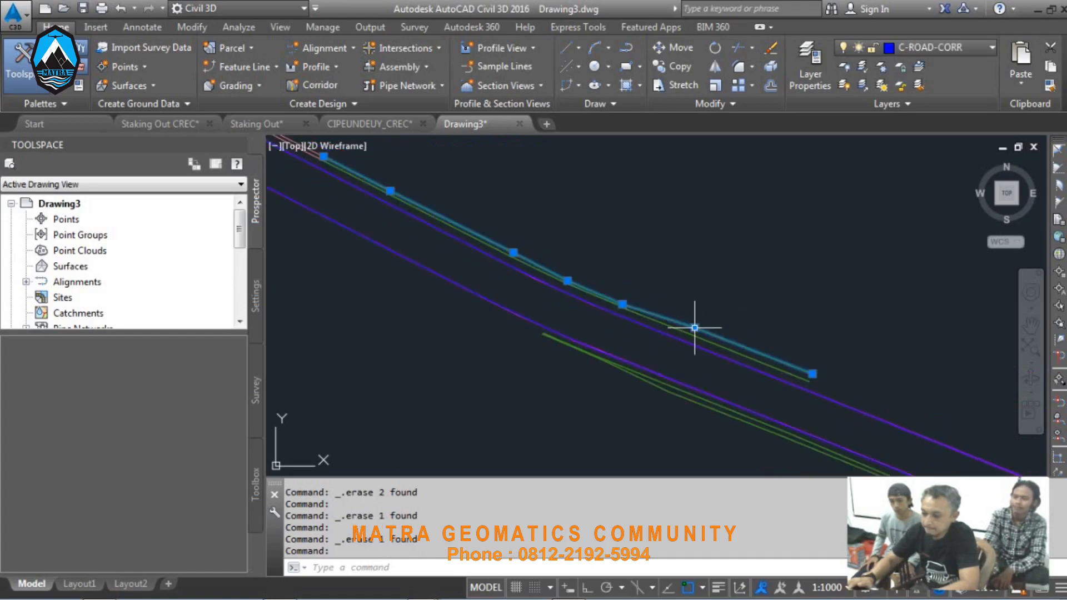
pyautogui.press('Delete')
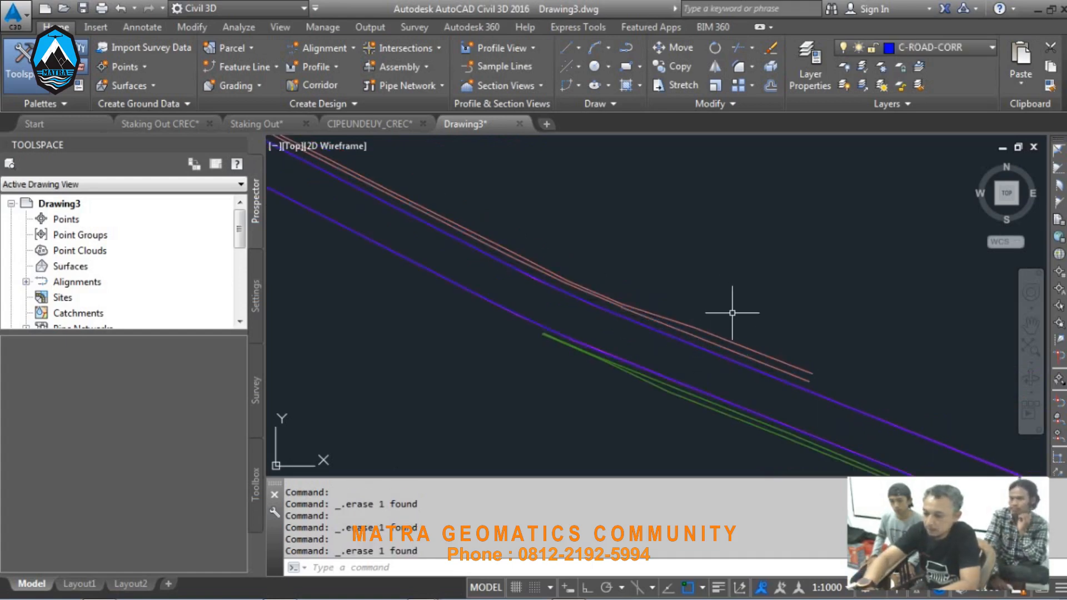
# Step: Erase the two green overlapping lines at the west end of the road's lower slope
pyautogui.scroll(2, 758, 323)
pyautogui.scroll(4, 510, 396)
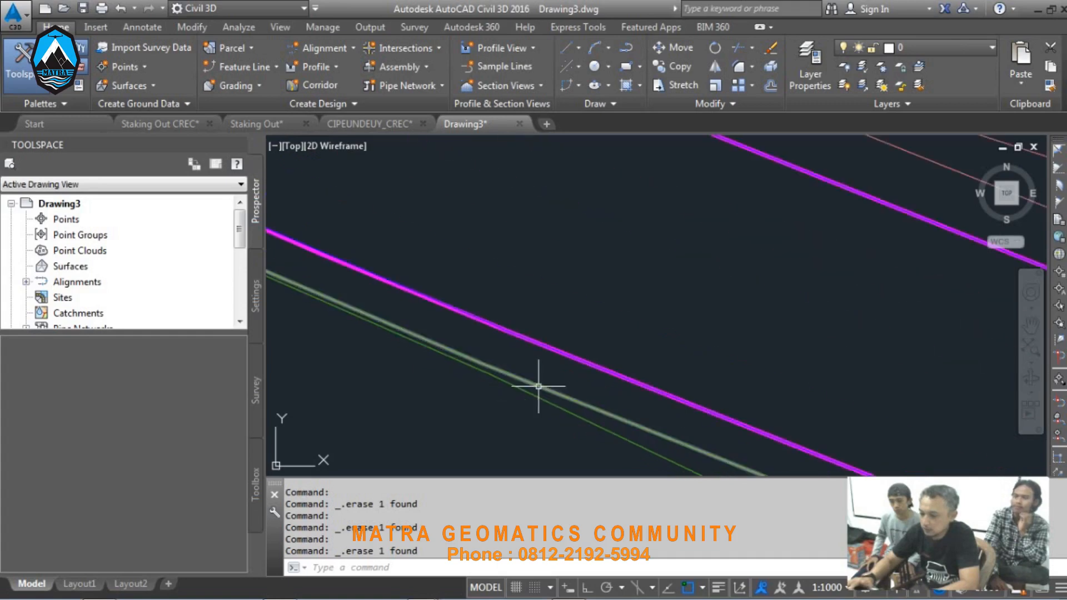
pyautogui.click(539, 384)
pyautogui.click(528, 386)
pyautogui.press('Delete')
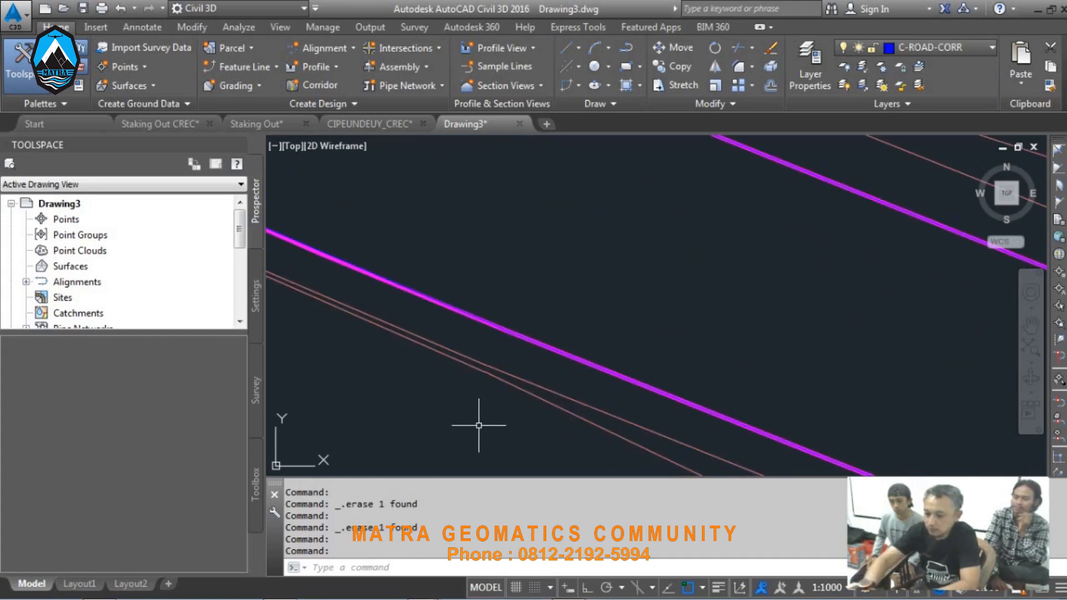
# Step: Erase the remaining two green overlapping lines farther east on the lower slope and check the whole road
pyautogui.scroll(-2, 612, 339)
pyautogui.scroll(2, 817, 432)
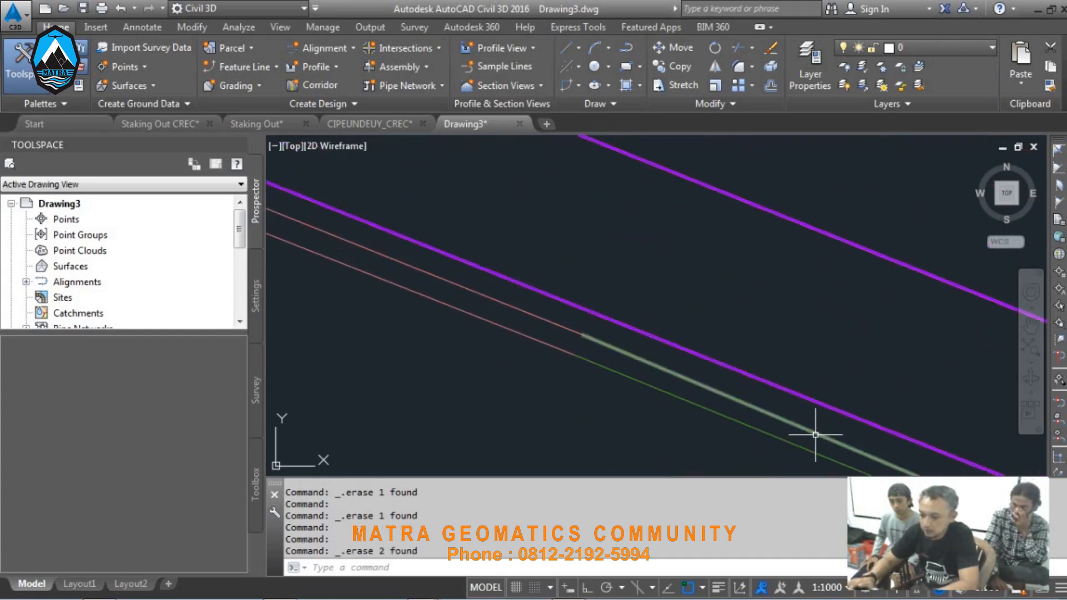
pyautogui.click(815, 429)
pyautogui.click(813, 418)
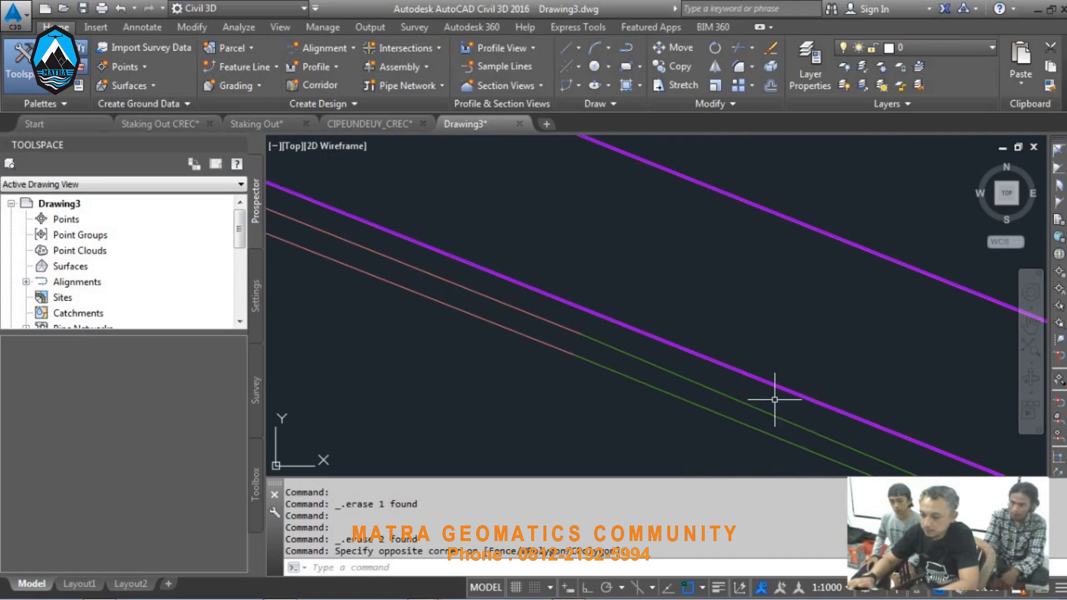
pyautogui.click(767, 414)
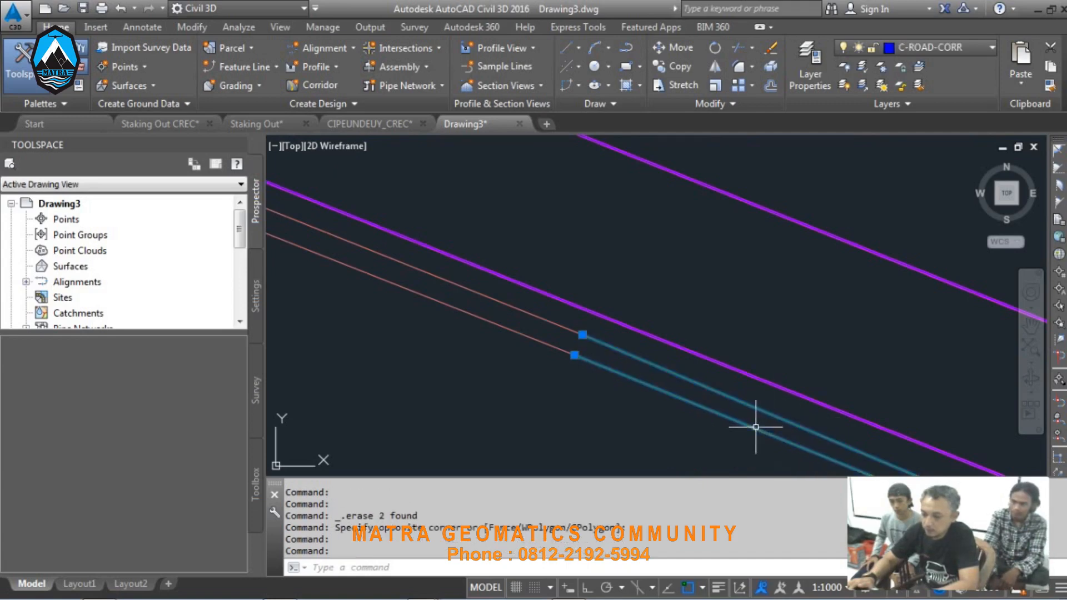
pyautogui.press('Delete')
pyautogui.scroll(-3, 604, 317)
pyautogui.scroll(-4, 605, 317)
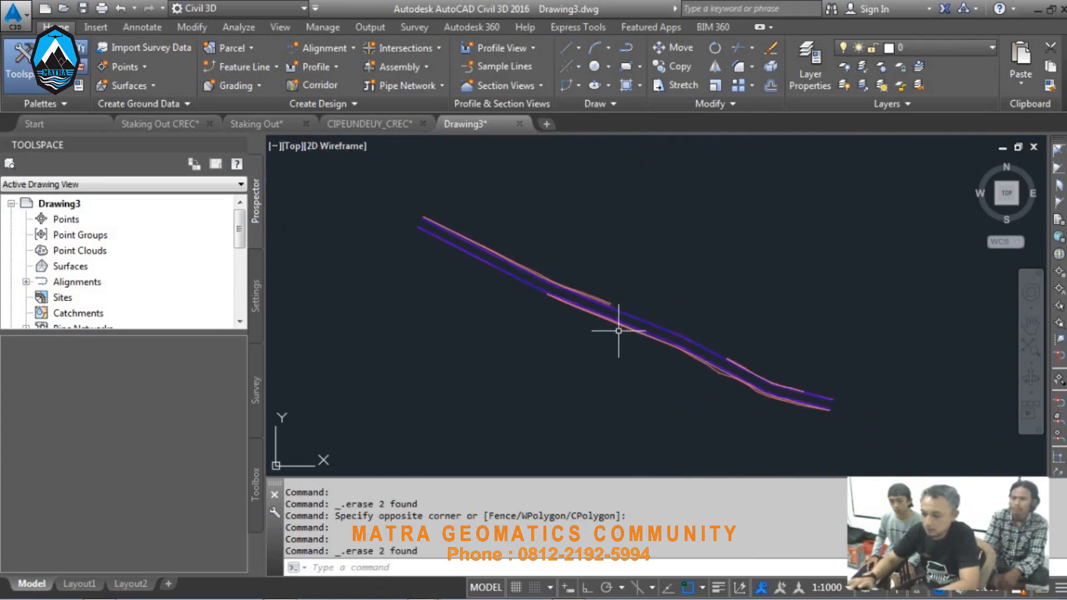
pyautogui.scroll(2, 702, 374)
pyautogui.moveTo(592, 350); pyautogui.dragTo(672, 396, button='middle')
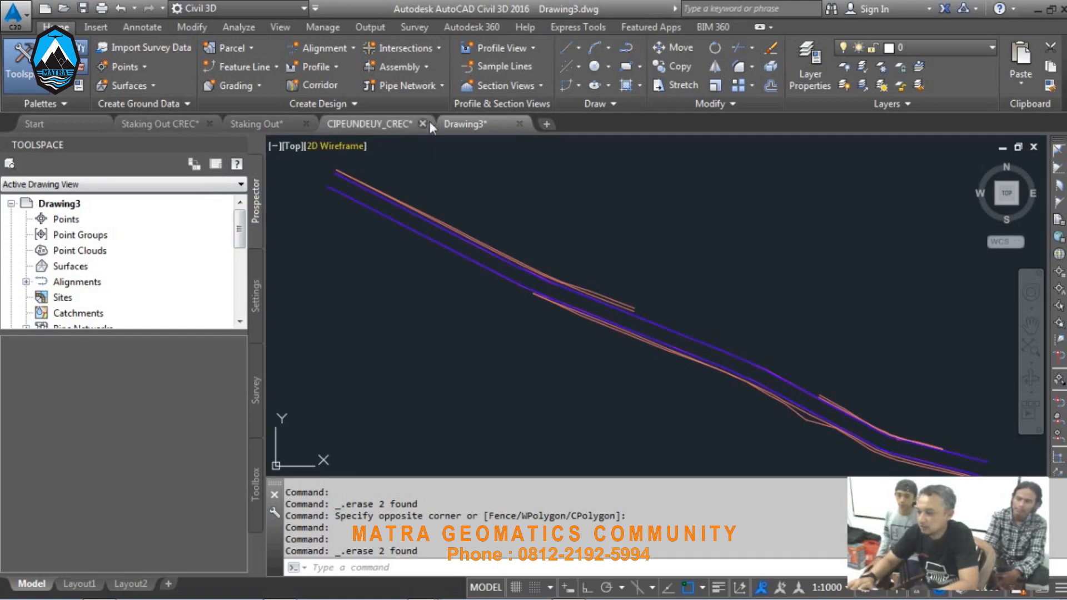
# Step: Copy the two orange control point markers, BM 01 and CP 01, from the CIPEUNDEUY_CREC drawing
pyautogui.click(379, 125)
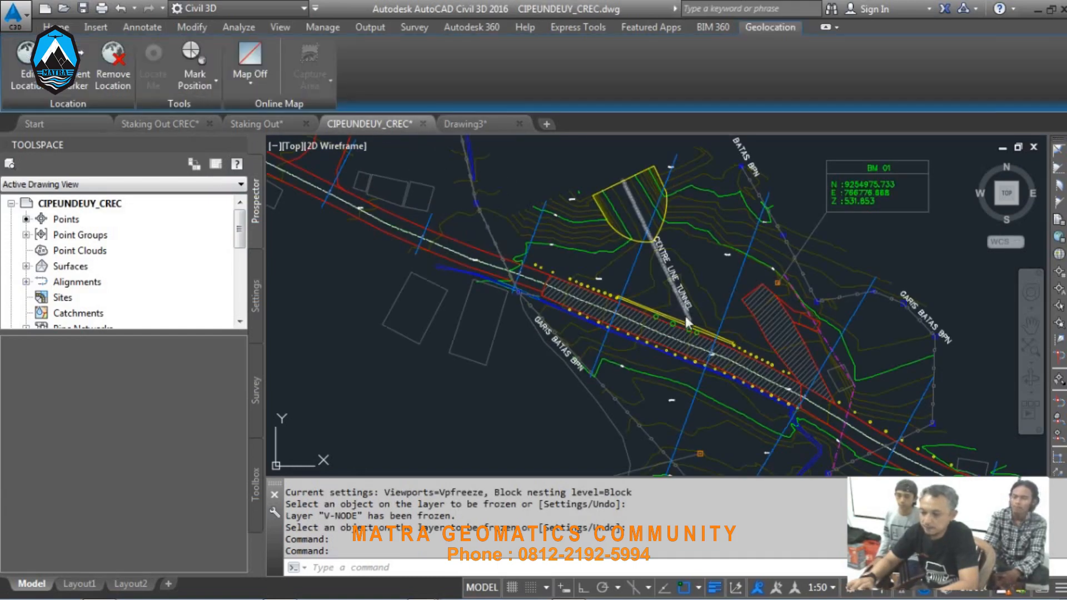
pyautogui.moveTo(849, 398); pyautogui.dragTo(805, 365, button='middle')
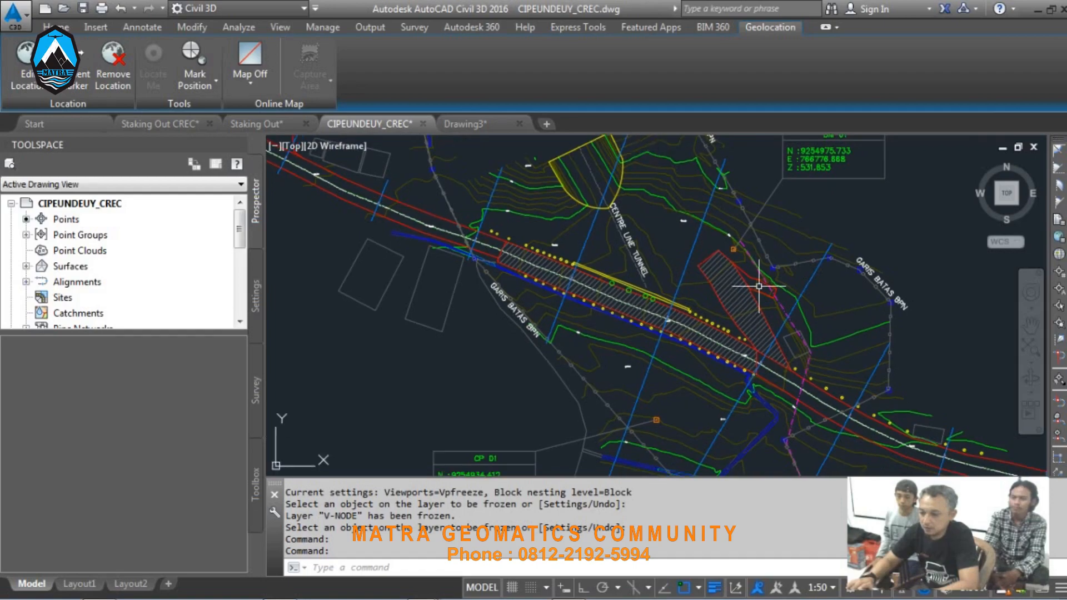
pyautogui.scroll(3, 732, 245)
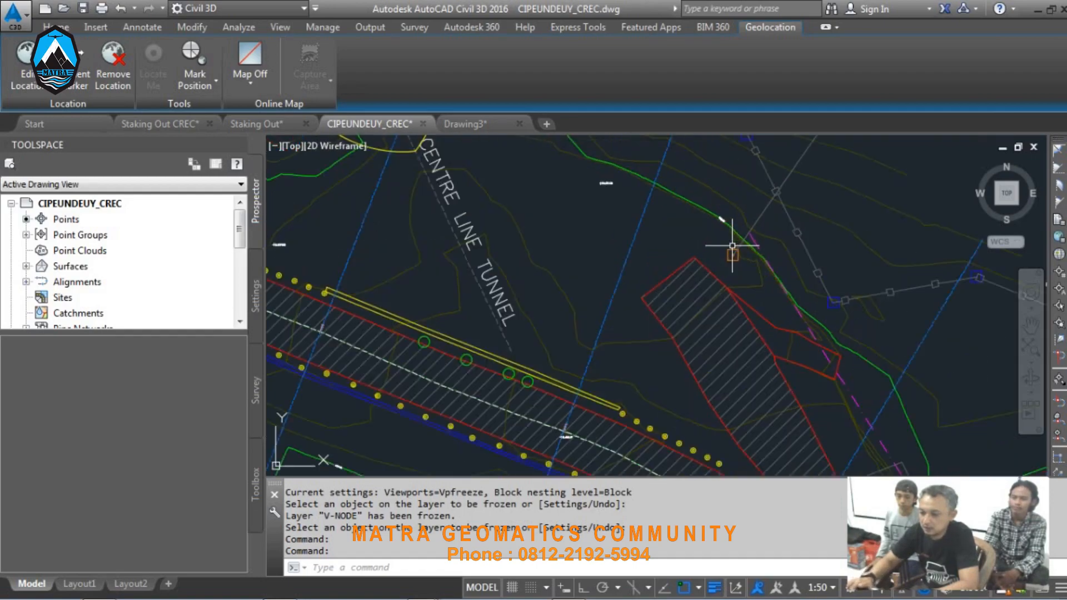
pyautogui.scroll(-3, 733, 245)
pyautogui.scroll(1, 711, 302)
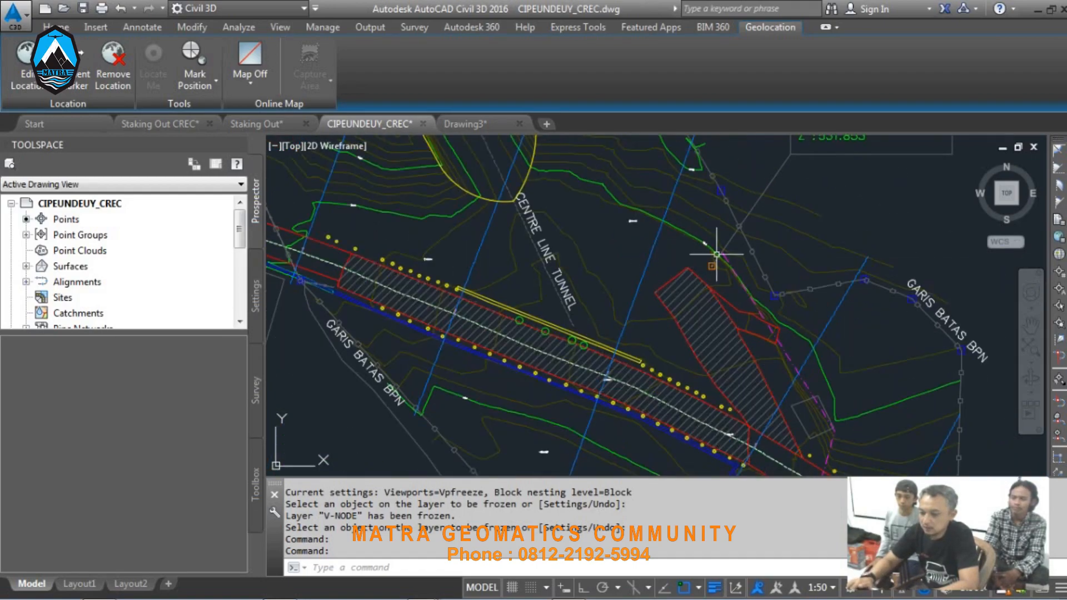
pyautogui.scroll(4, 696, 262)
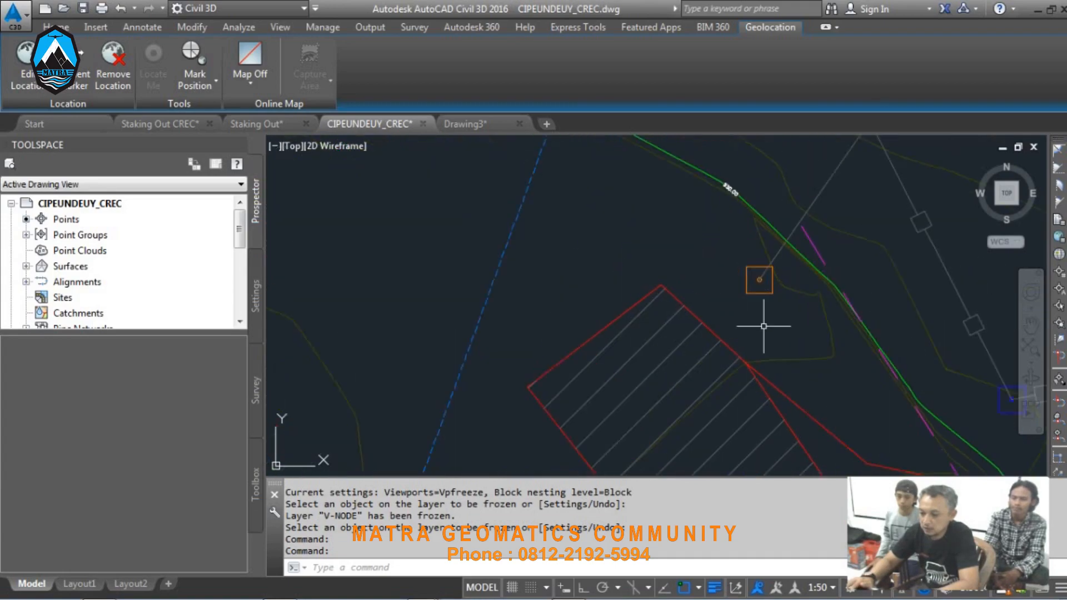
pyautogui.scroll(-5, 695, 240)
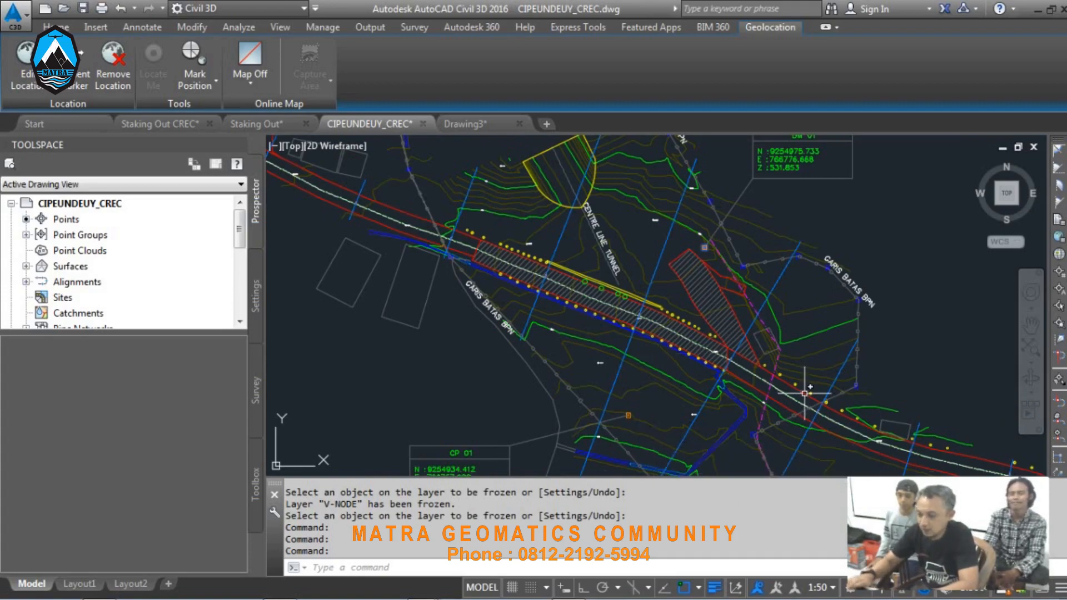
pyautogui.scroll(5, 634, 411)
pyautogui.scroll(2, 634, 412)
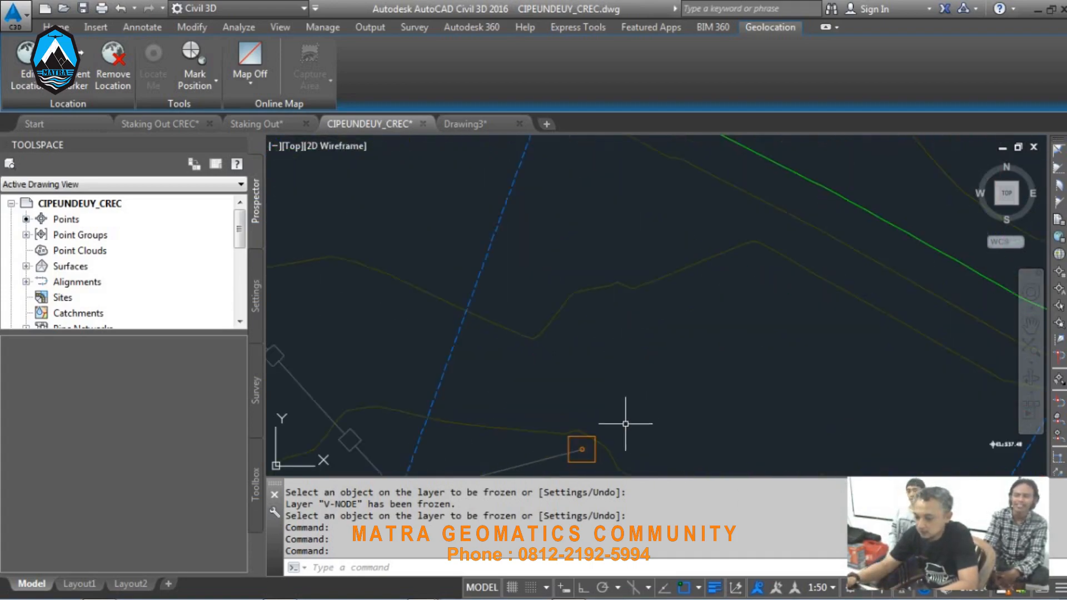
pyautogui.rightClick(626, 394)
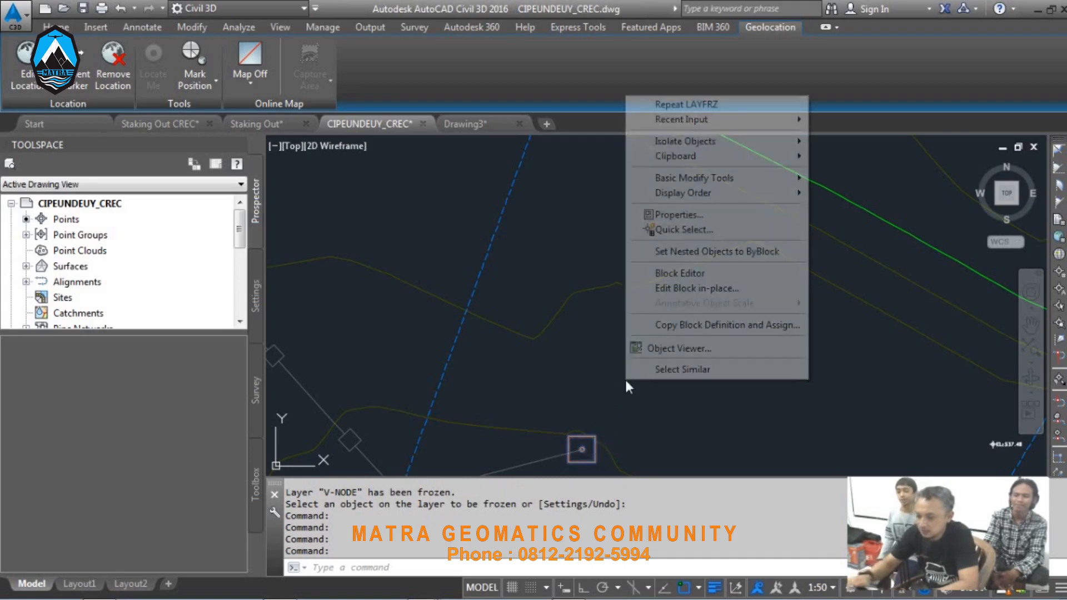
pyautogui.moveTo(700, 160)
pyautogui.click(824, 175)
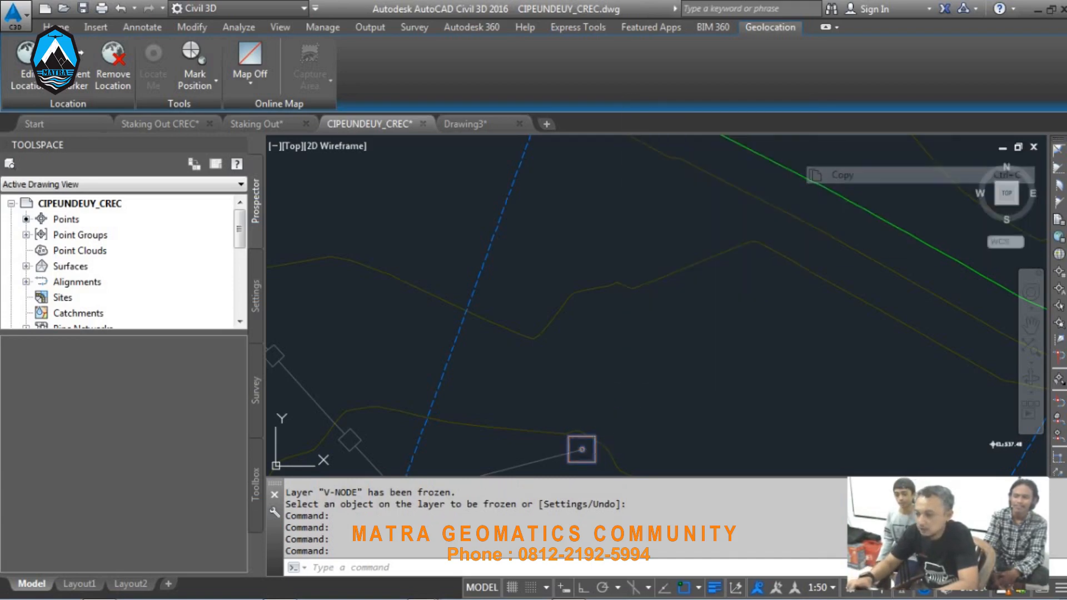
# Step: Paste the copied control point markers into Drawing3 at their original coordinates
pyautogui.click(467, 124)
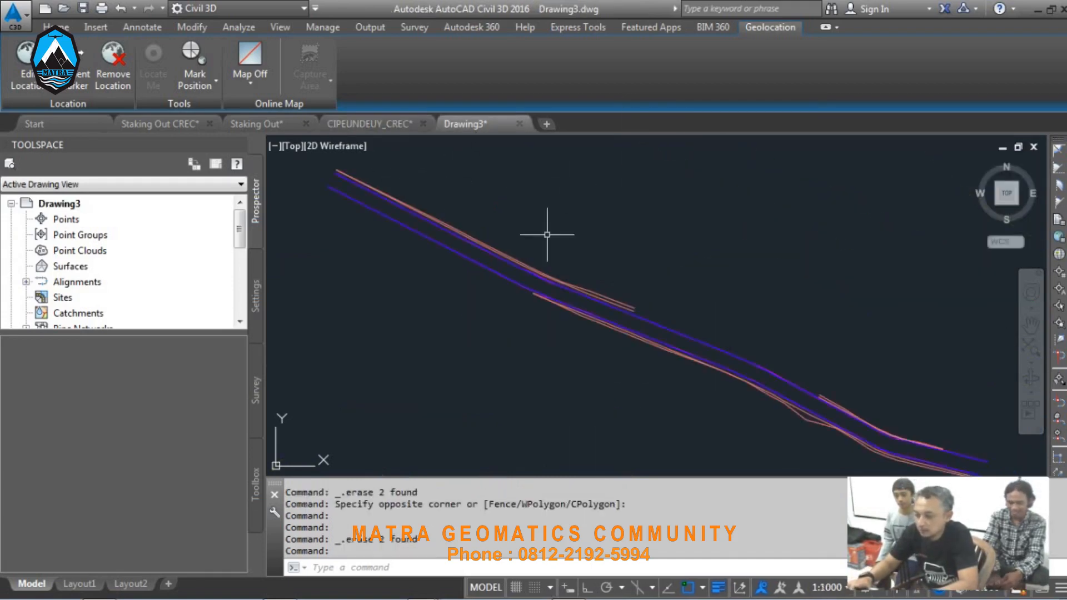
pyautogui.rightClick(610, 206)
pyautogui.moveTo(675, 274)
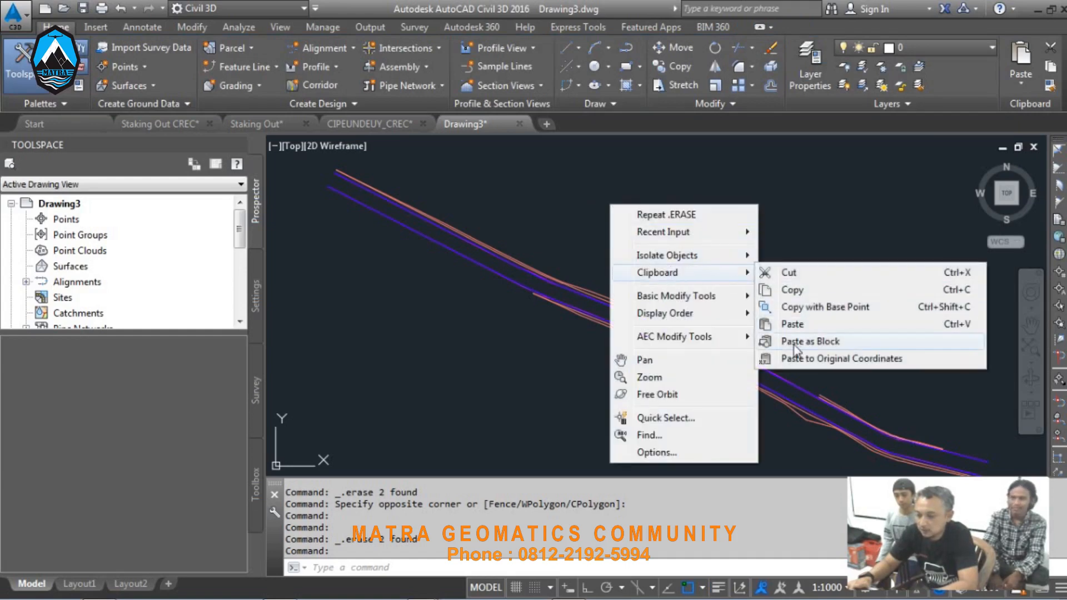
pyautogui.click(800, 359)
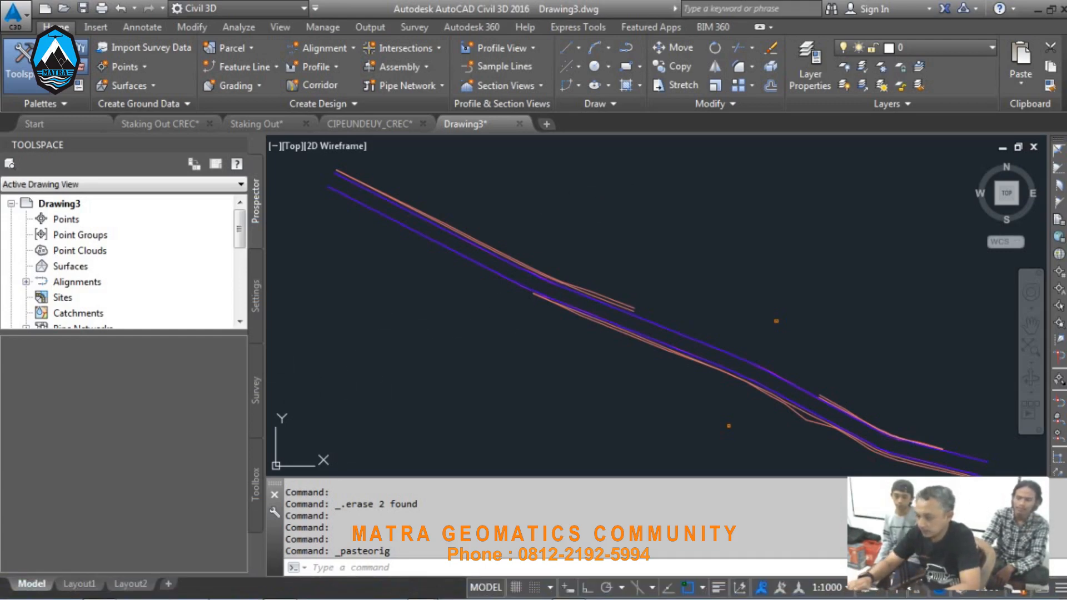
# Step: Switch to Notepad to review the point coordinates in PNT_SO.txt, and return to Drawing3
pyautogui.moveTo(175, 591)
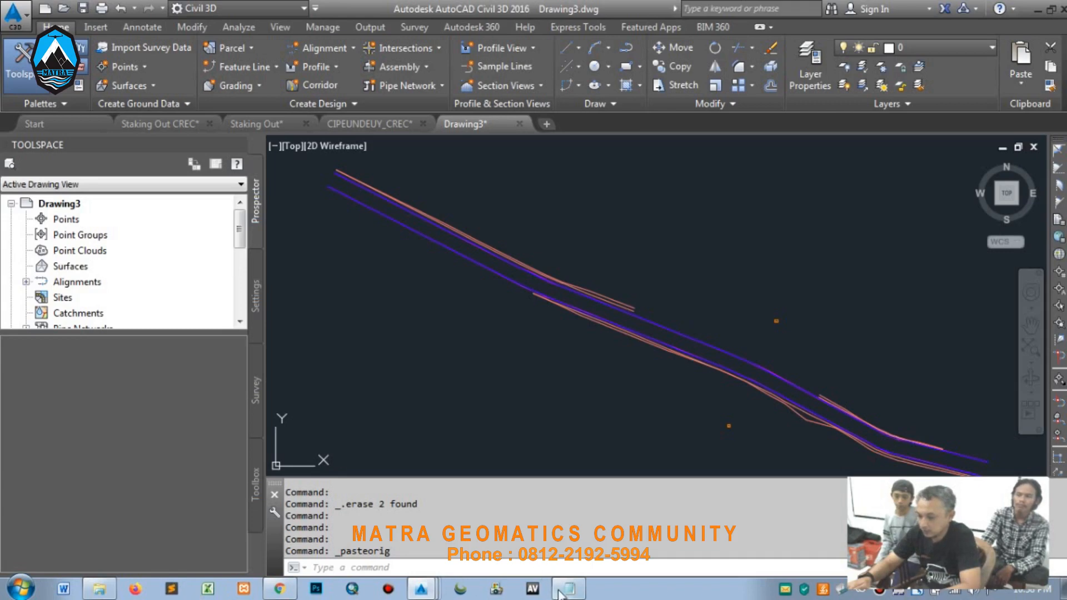
pyautogui.moveTo(559, 592)
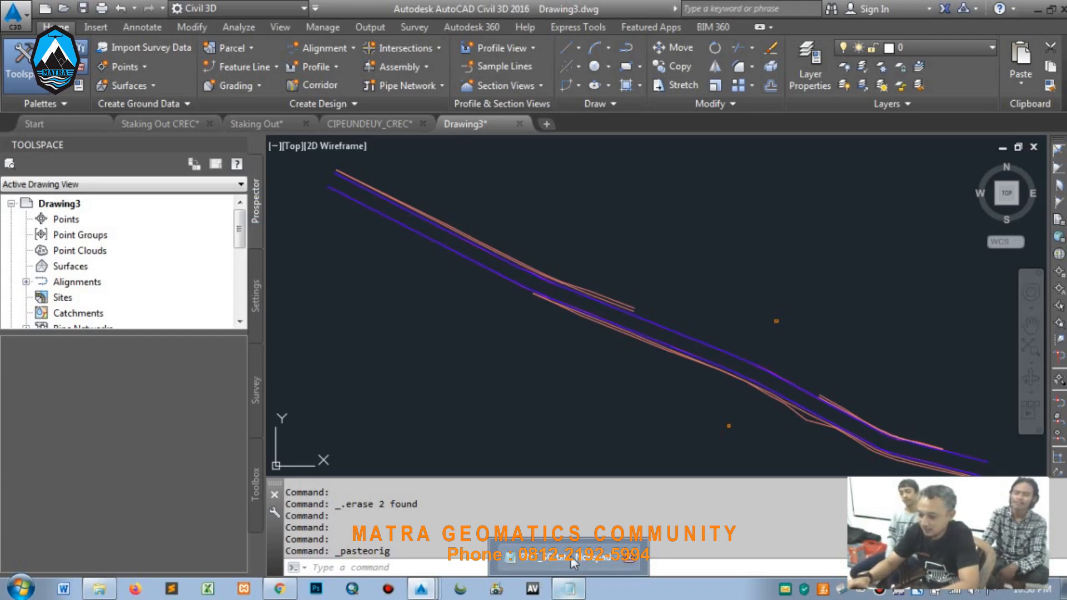
pyautogui.hotkey('alt', 'Tab')
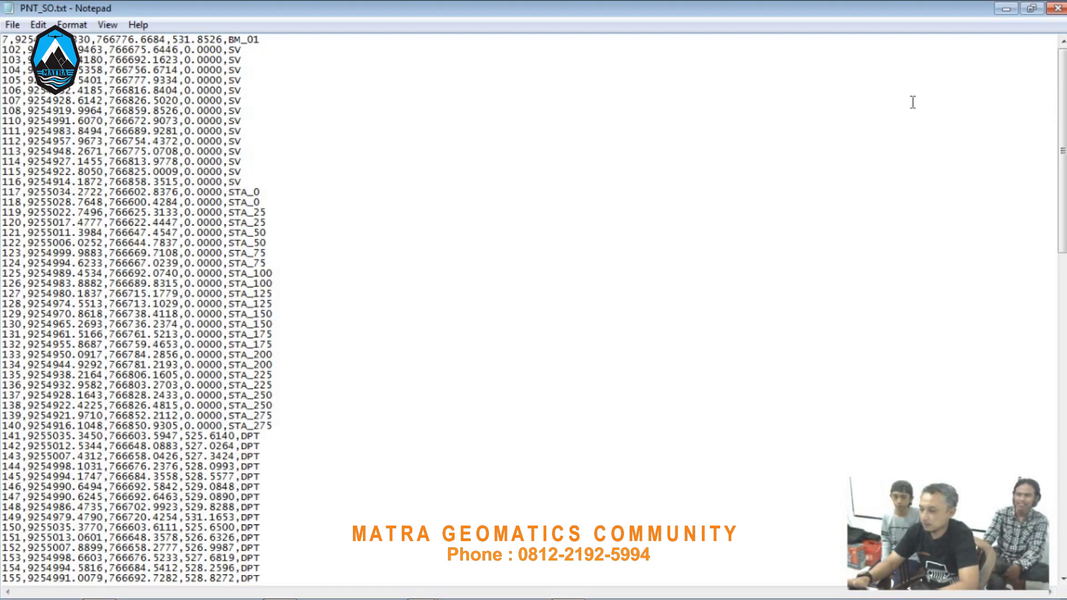
pyautogui.click(1006, 10)
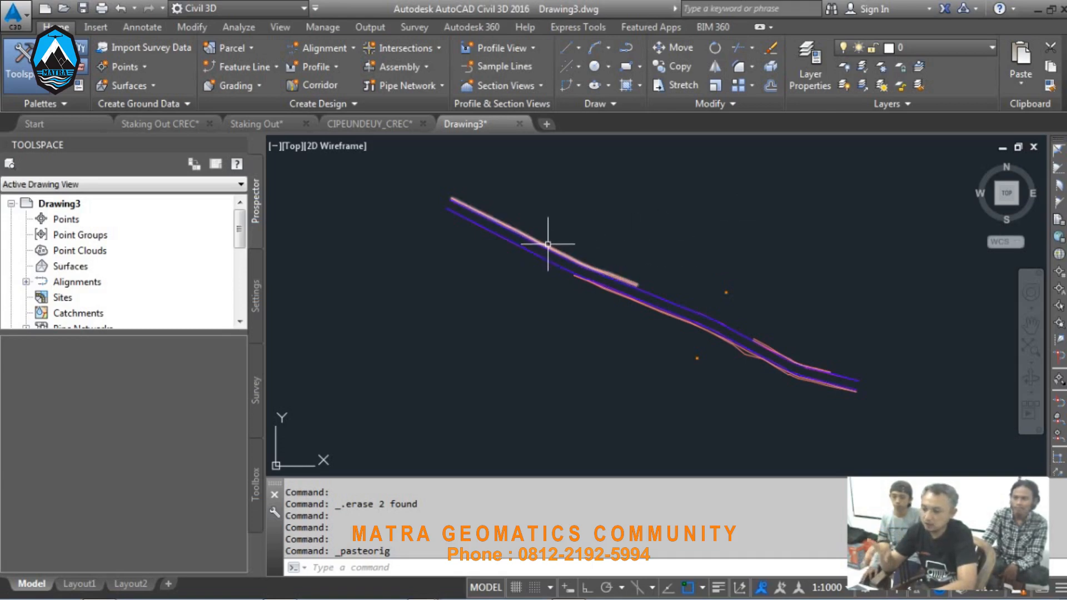
# Step: Erase the blue C-ROAD-CORR lines overlapping the upper and lower magenta road edges at the northwest end
pyautogui.scroll(4, 547, 244)
pyautogui.scroll(-2, 565, 231)
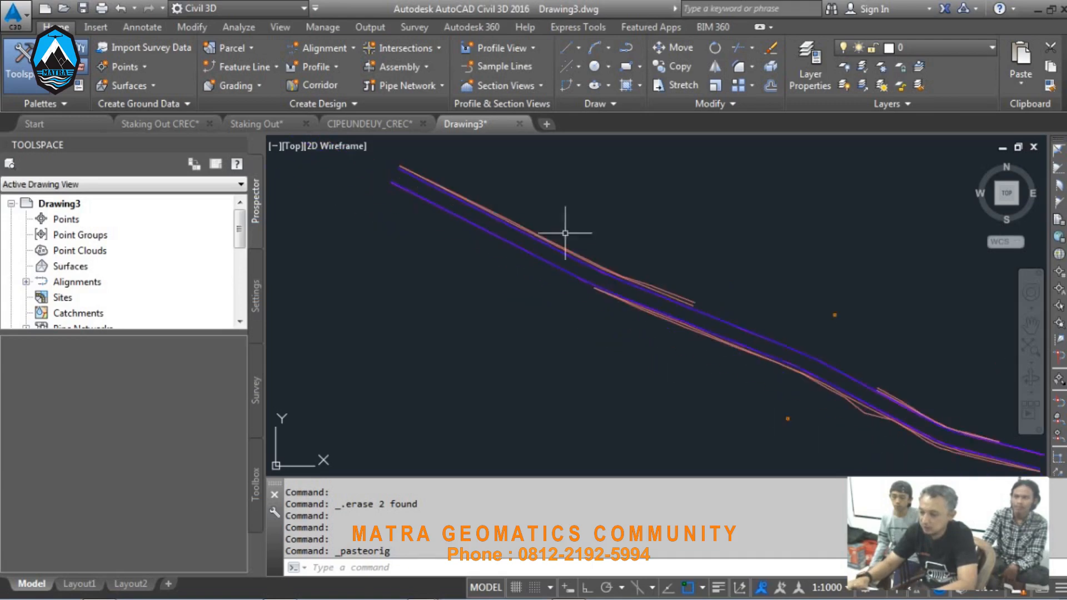
pyautogui.scroll(-2, 644, 245)
pyautogui.moveTo(689, 249); pyautogui.dragTo(654, 245, button='middle')
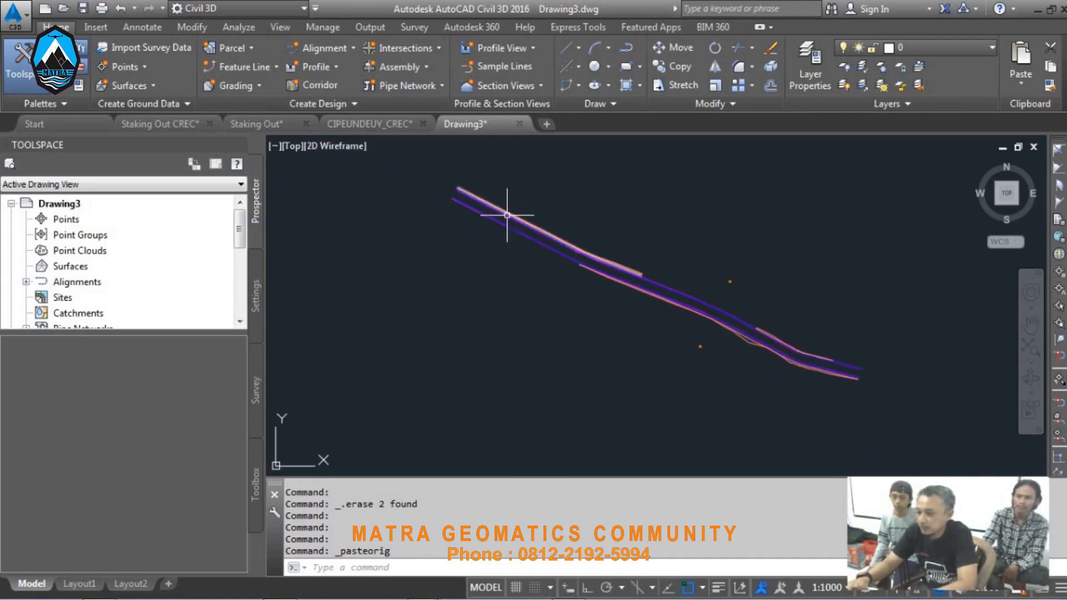
pyautogui.scroll(4, 509, 219)
pyautogui.scroll(8, 582, 262)
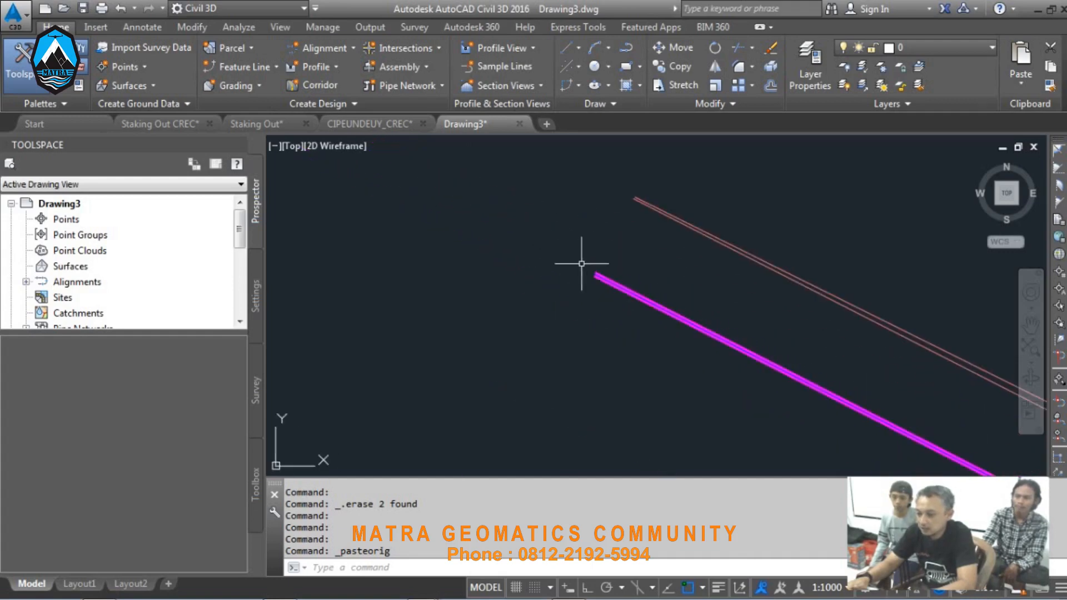
pyautogui.click(605, 279)
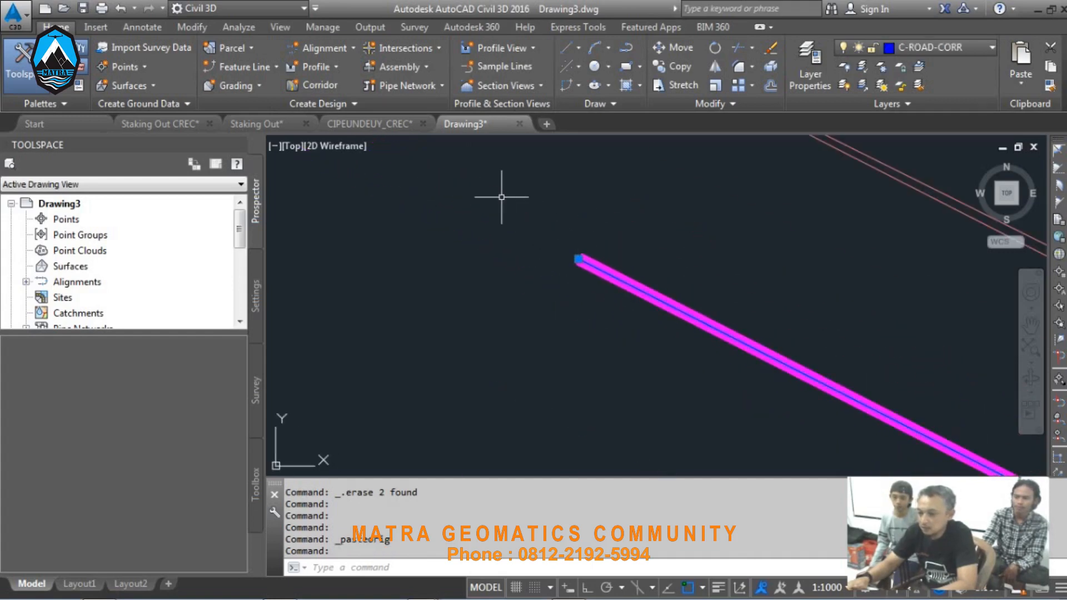
pyautogui.press('Delete')
pyautogui.scroll(-3, 506, 220)
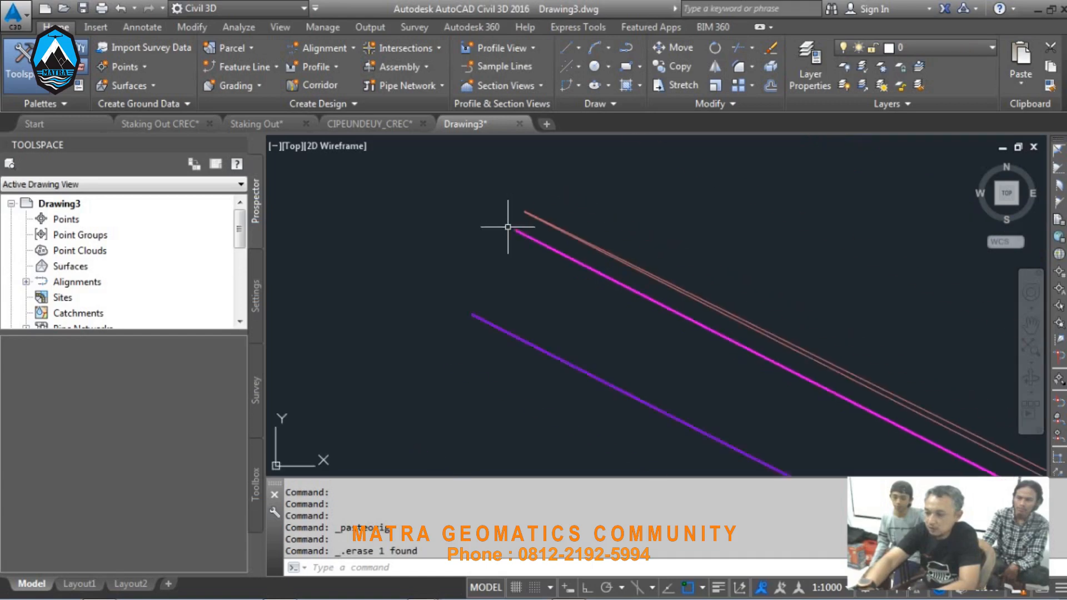
pyautogui.scroll(5, 432, 339)
pyautogui.click(431, 333)
pyautogui.press('Delete')
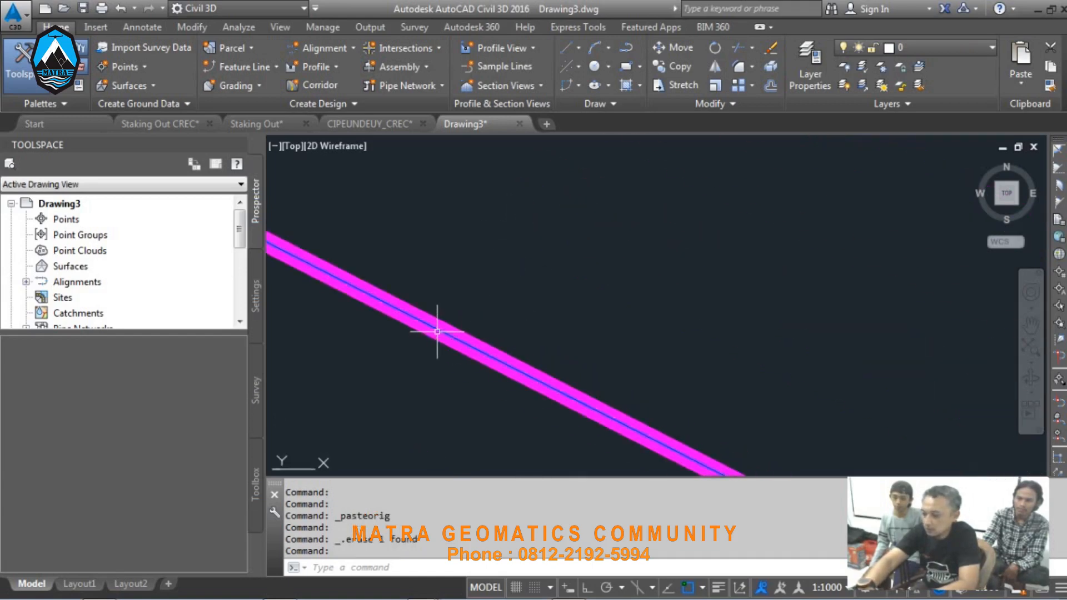
pyautogui.scroll(-5, 470, 258)
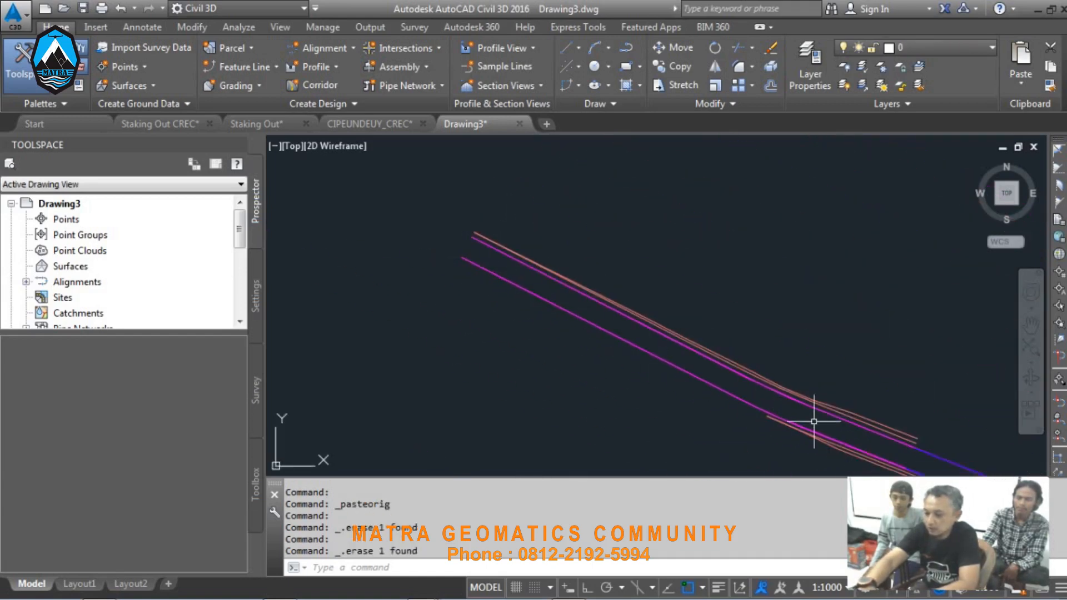
# Step: Erase the blue lines overlapping the upper and lower magenta road edges along the road's middle section
pyautogui.moveTo(815, 422); pyautogui.dragTo(695, 329, button='middle')
pyautogui.scroll(6, 750, 286)
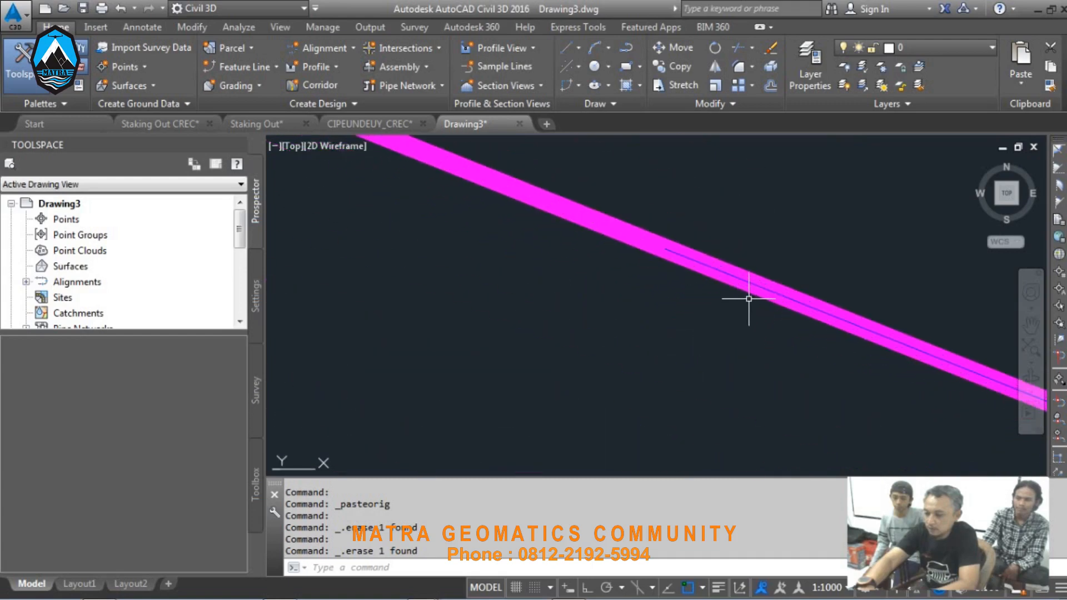
pyautogui.click(749, 283)
pyautogui.press('Delete')
pyautogui.scroll(-5, 723, 233)
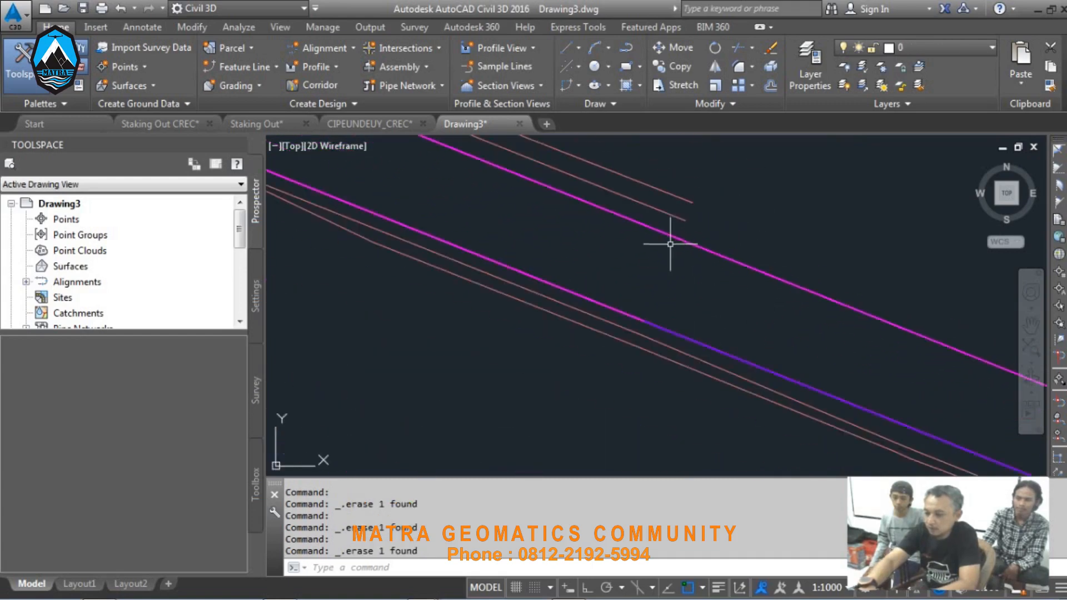
pyautogui.scroll(4, 615, 348)
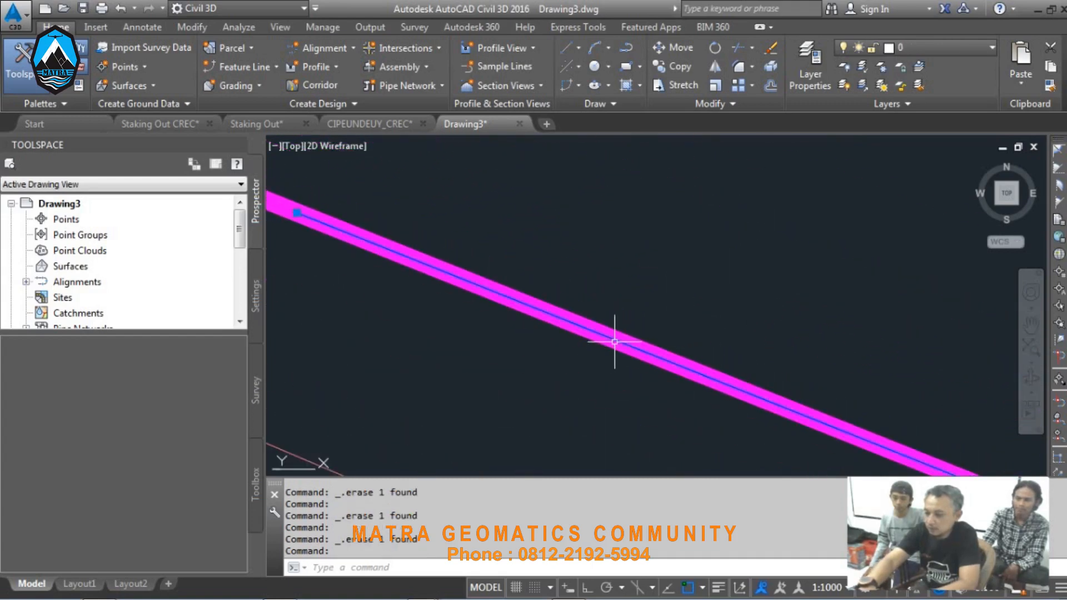
pyautogui.scroll(-4, 590, 228)
# Step: Erase the blue lines overlapping the upper and lower magenta road edges along the eastern section
pyautogui.scroll(3, 872, 349)
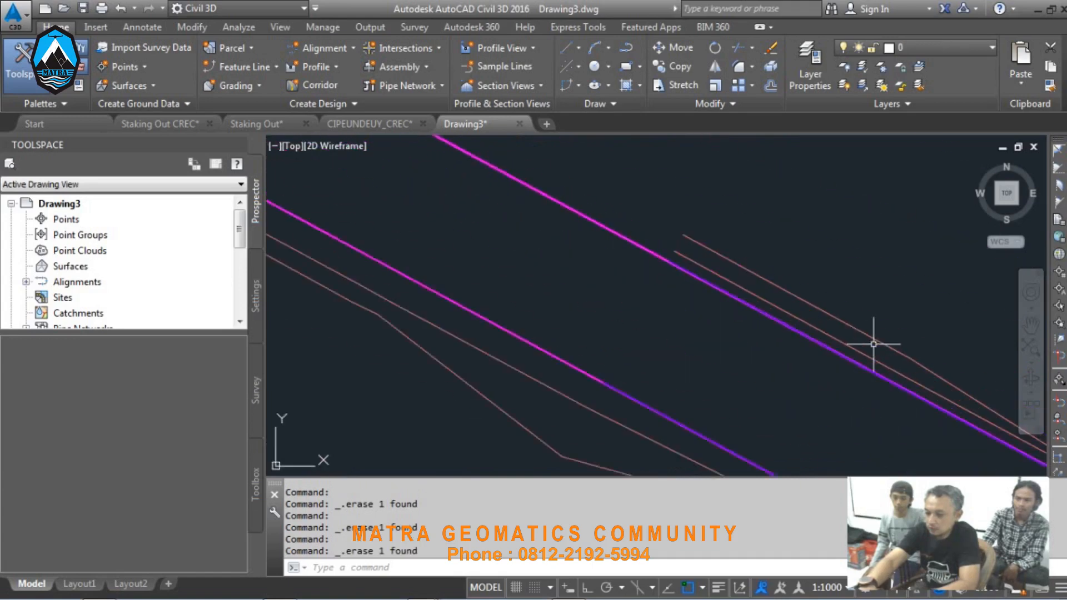
pyautogui.scroll(3, 561, 218)
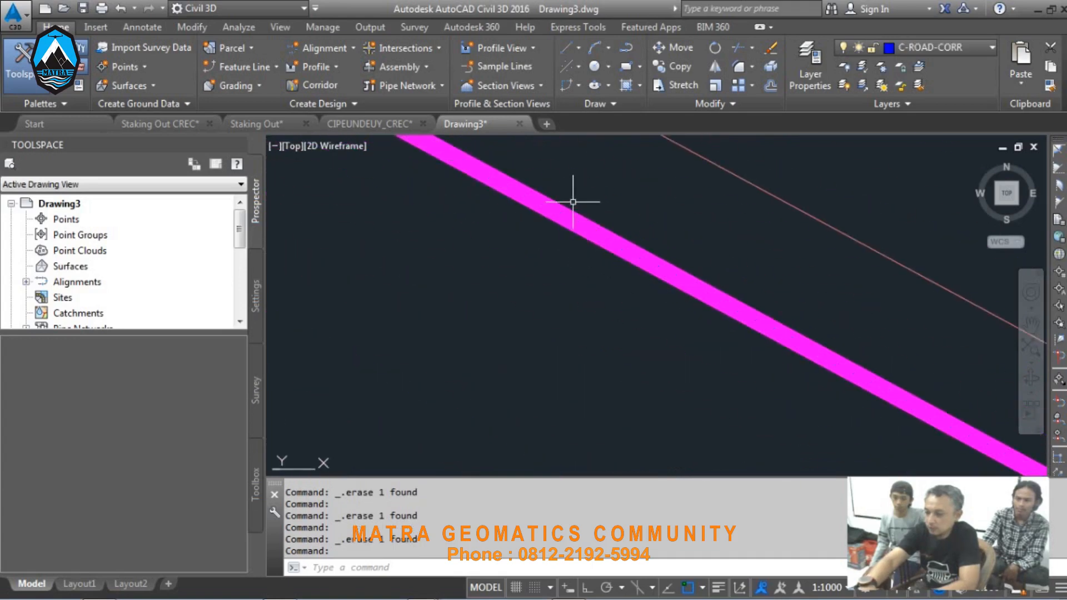
pyautogui.scroll(-3, 576, 204)
pyautogui.scroll(-2, 550, 239)
pyautogui.scroll(5, 567, 261)
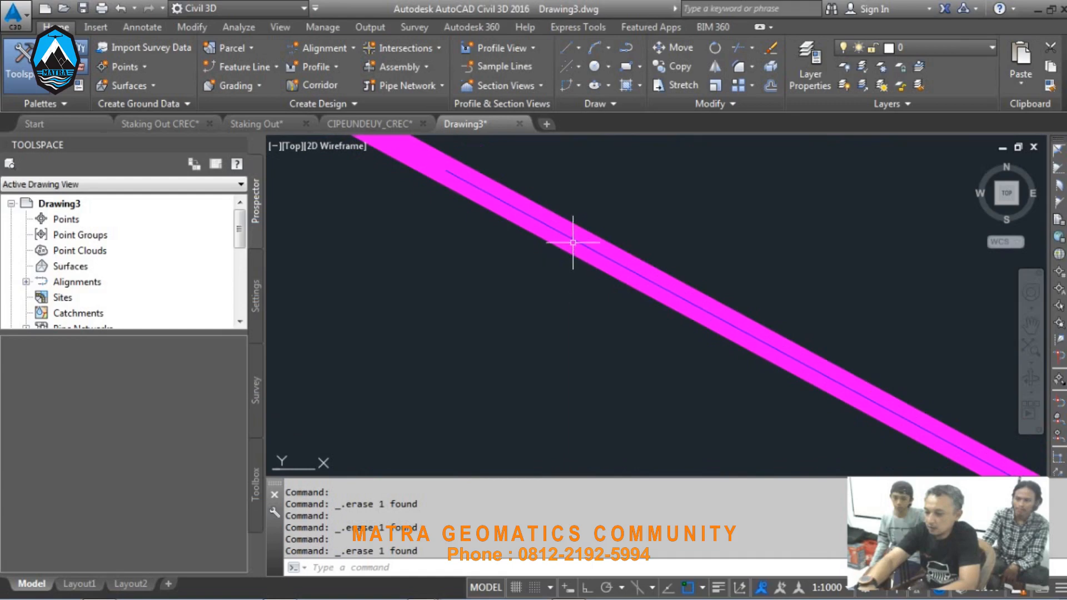
pyautogui.scroll(-5, 519, 209)
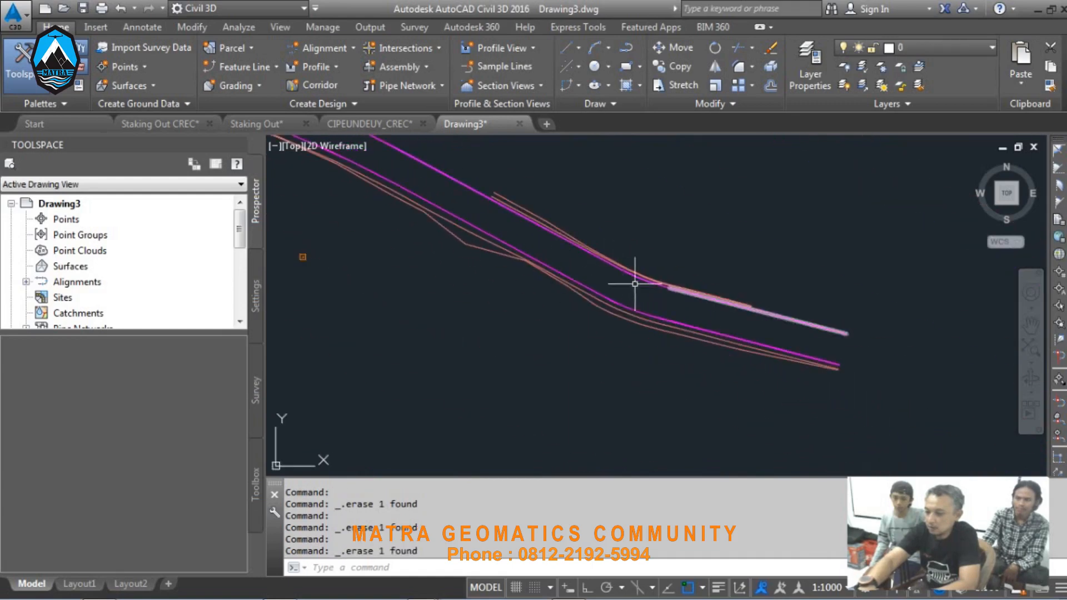
# Step: Examine the magenta road edges up to the road's eastern end for remaining overlapping lines
pyautogui.scroll(2, 686, 299)
pyautogui.scroll(3, 682, 389)
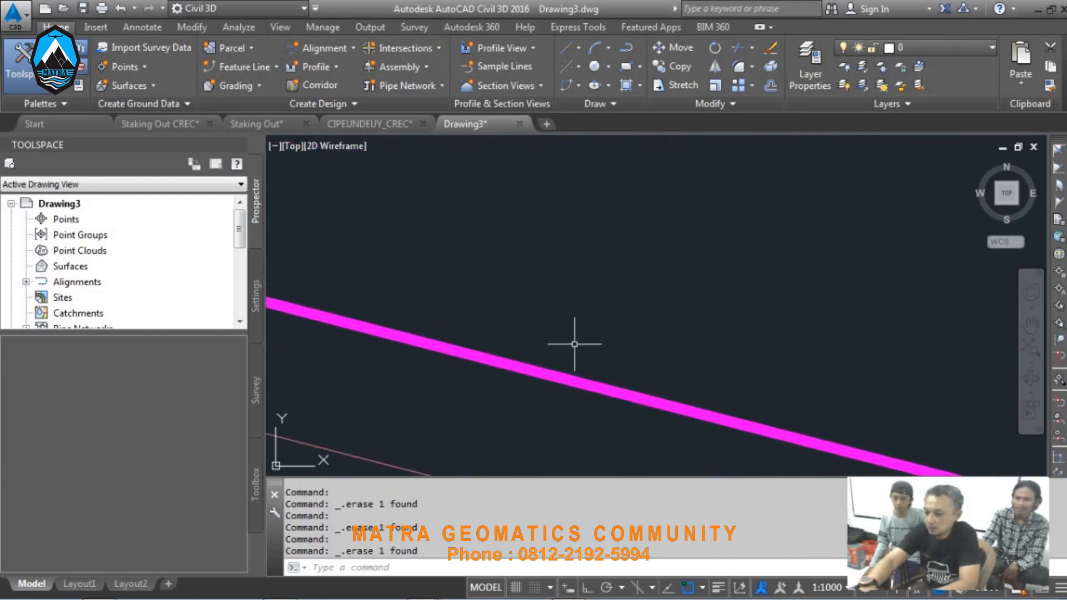
pyautogui.scroll(-3, 595, 356)
pyautogui.scroll(-1, 843, 382)
pyautogui.scroll(4, 788, 345)
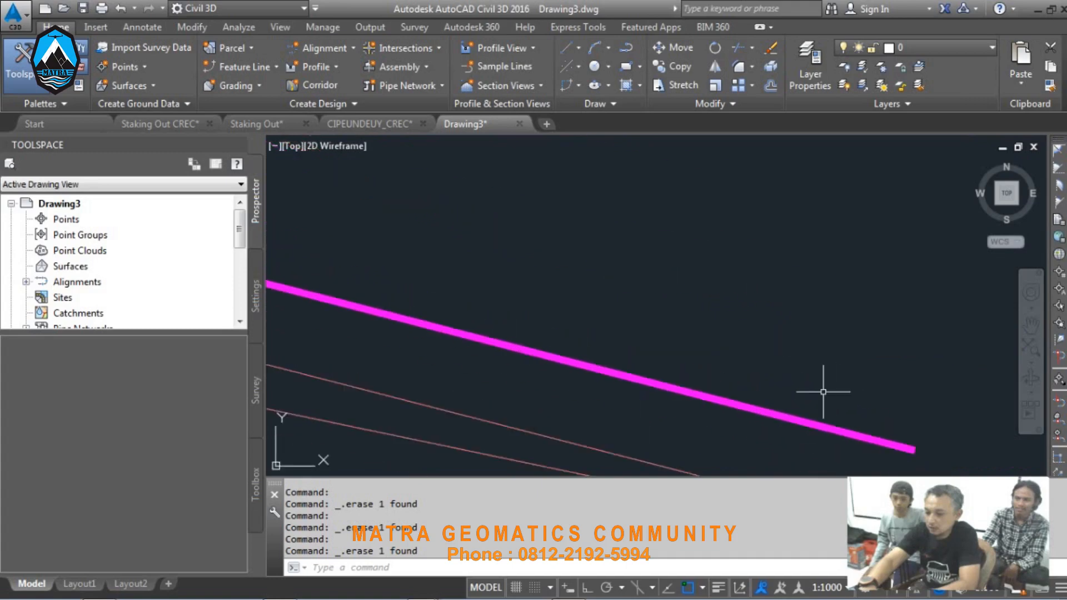
pyautogui.scroll(-1, 825, 389)
pyautogui.scroll(-2, 893, 291)
pyautogui.scroll(-1, 672, 239)
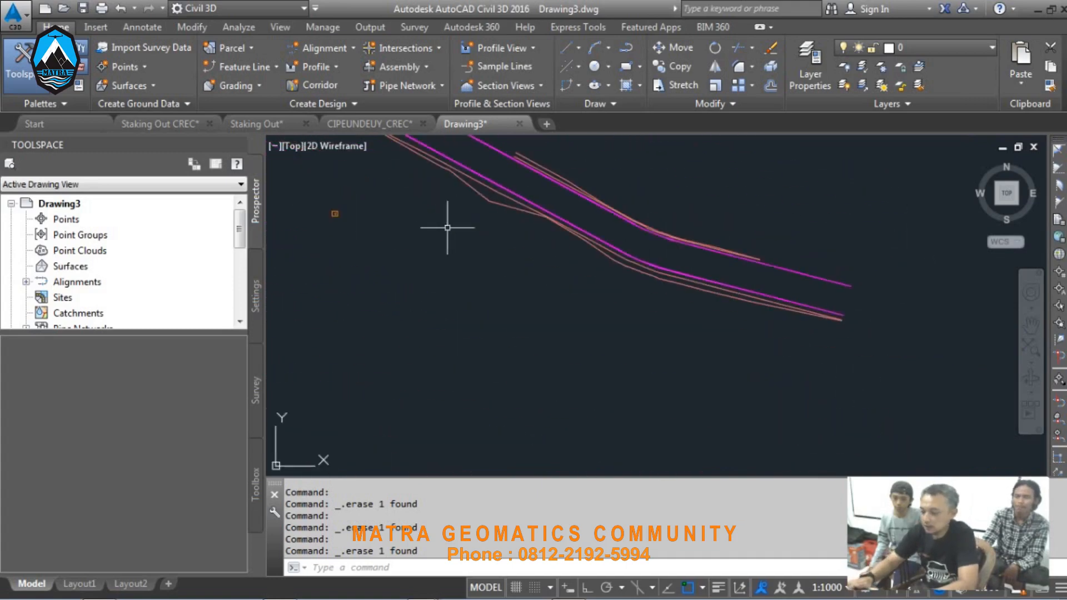
# Step: Inspect the properties of the upper Bahu Jalan road edge and of the outer red slope line above it
pyautogui.scroll(2, 577, 356)
pyautogui.moveTo(410, 279)
pyautogui.mouseDown(button='middle')
pyautogui.moveTo(509, 339)
pyautogui.moveTo(552, 350)
pyautogui.mouseUp(button='middle')
pyautogui.click(548, 250)
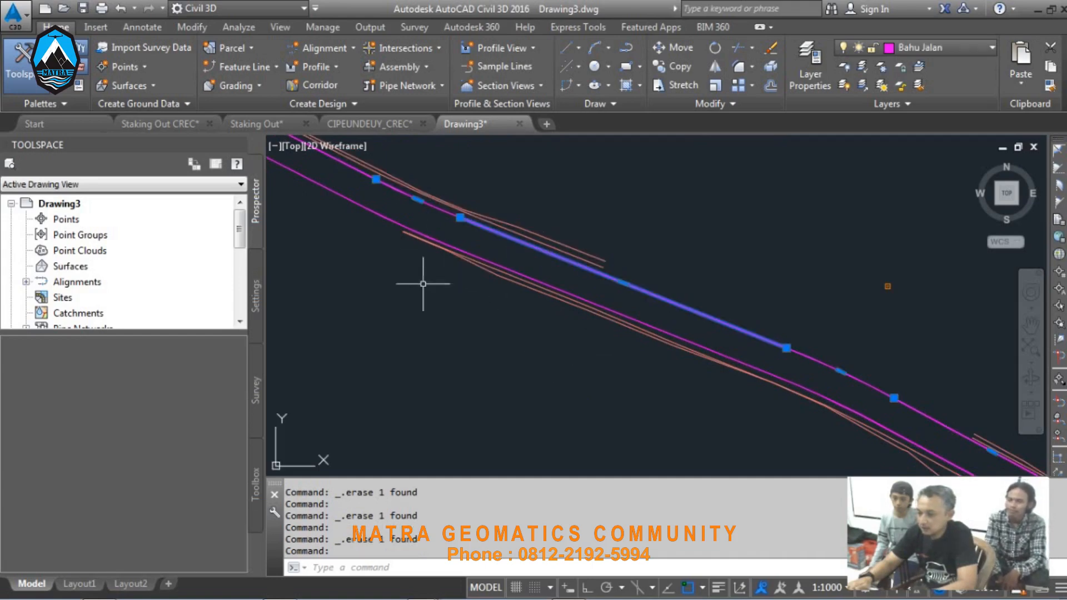
pyautogui.rightClick(417, 310)
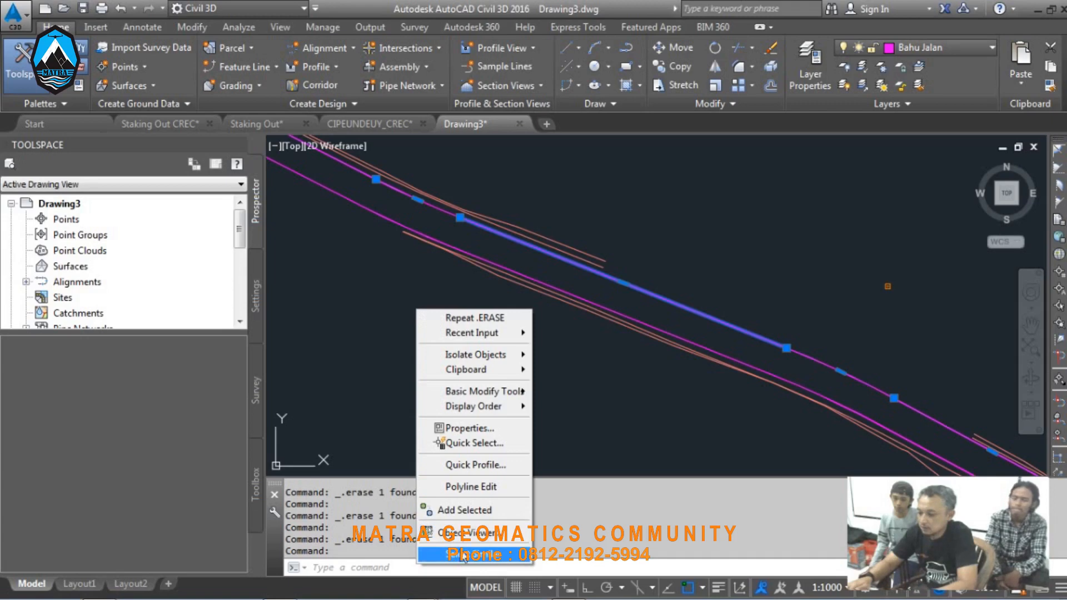
pyautogui.click(470, 428)
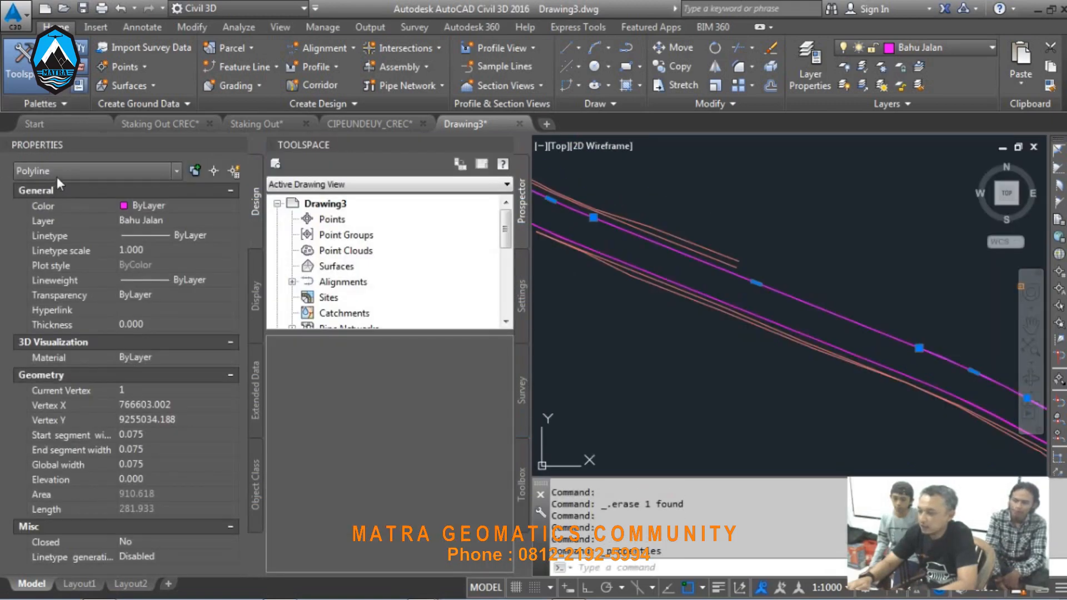
pyautogui.press('Escape')
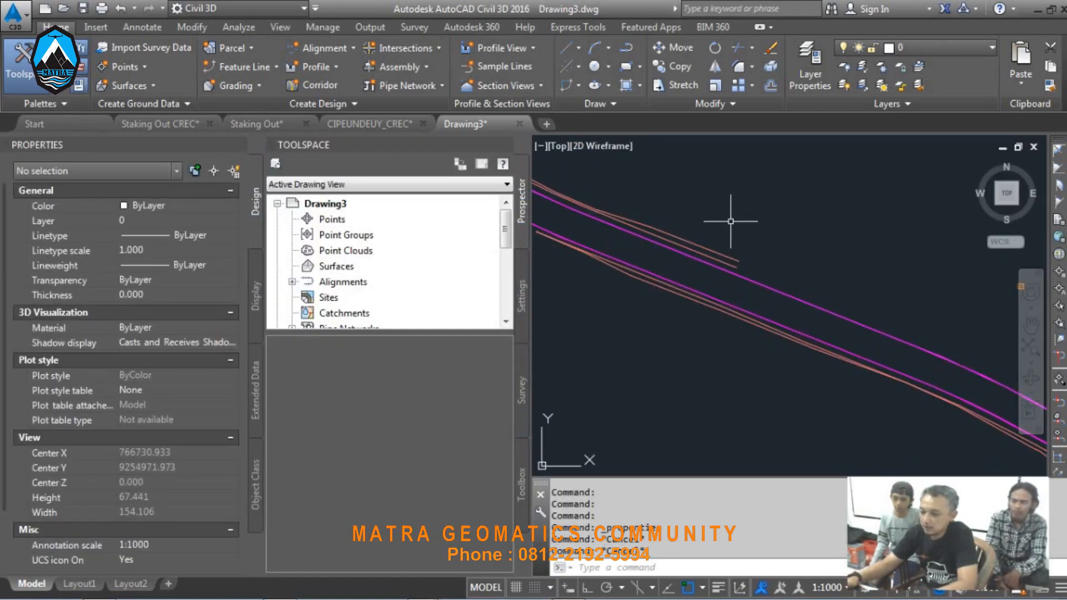
pyautogui.click(727, 257)
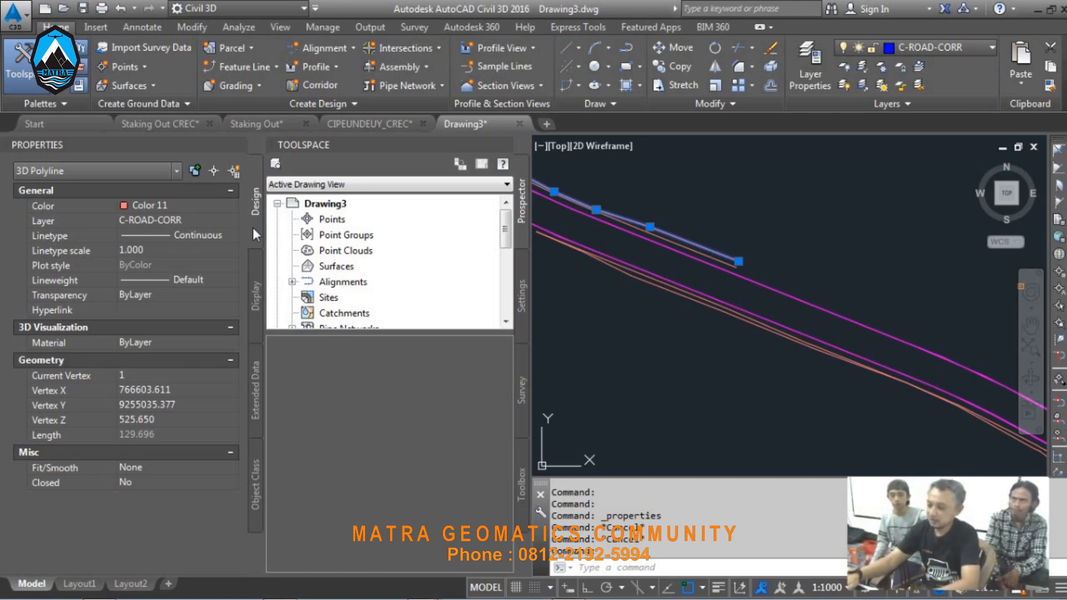
pyautogui.press('Escape')
pyautogui.press('Escape')
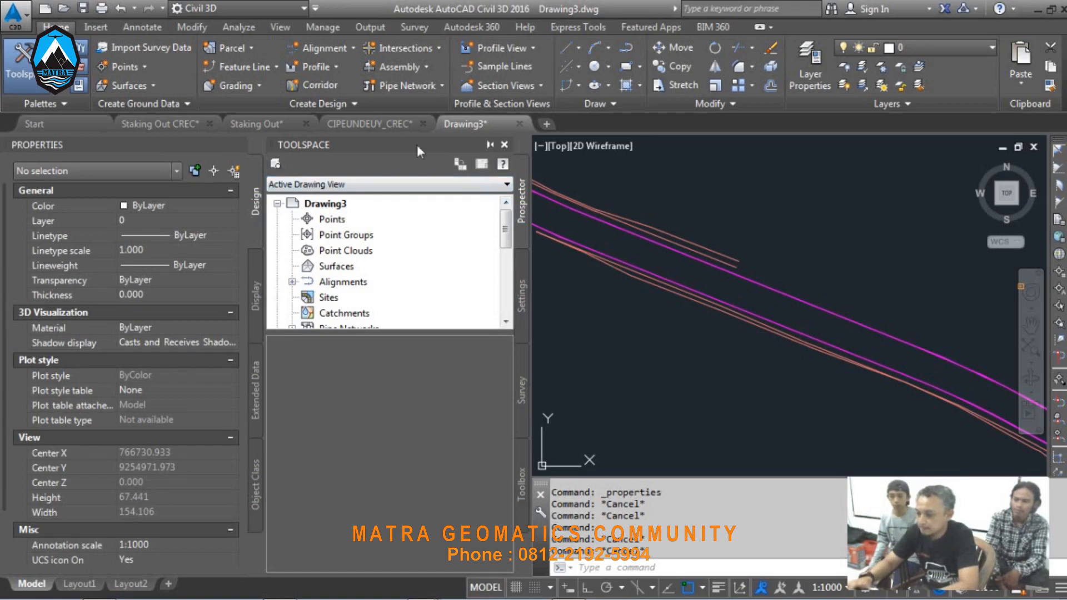
pyautogui.click(239, 144)
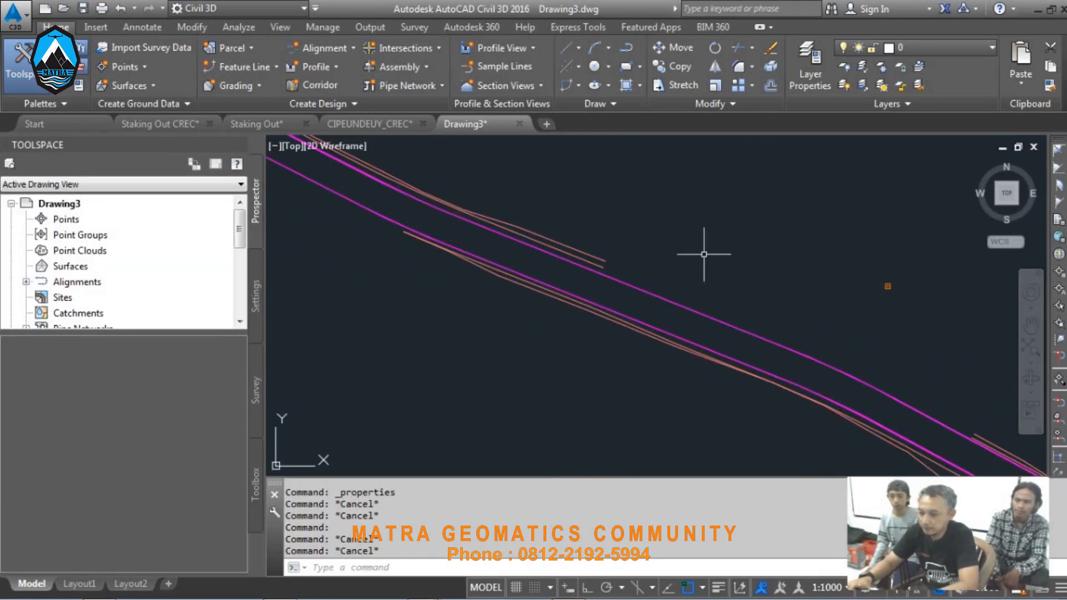
# Step: Switch the workspace to Planning and Analysis
pyautogui.scroll(-3, 712, 264)
pyautogui.scroll(3, 772, 255)
pyautogui.moveTo(618, 270); pyautogui.dragTo(643, 316, button='middle')
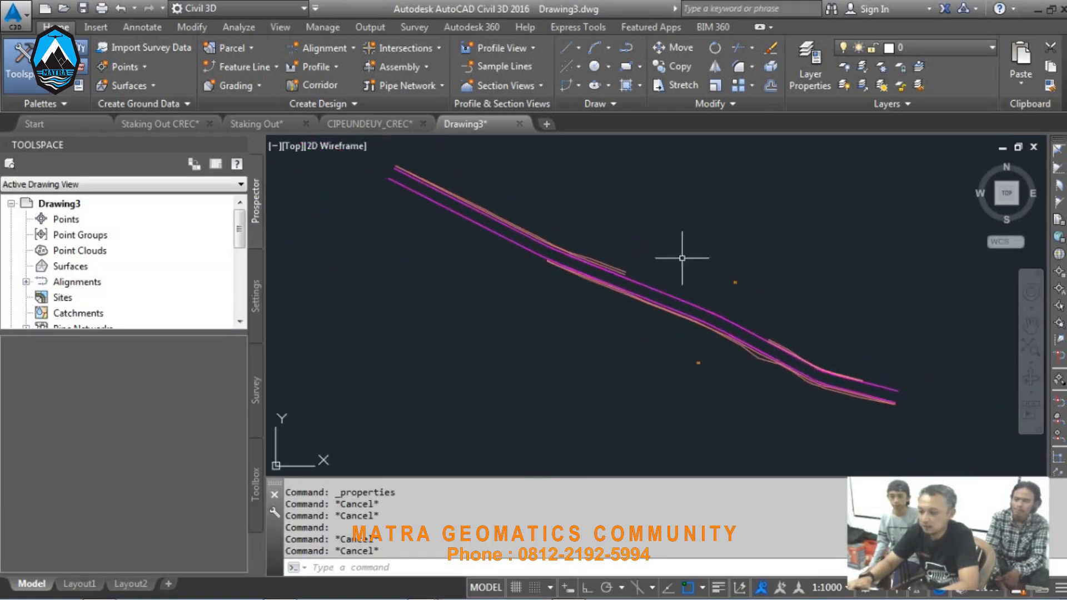
pyautogui.moveTo(684, 264); pyautogui.dragTo(681, 278, button='middle')
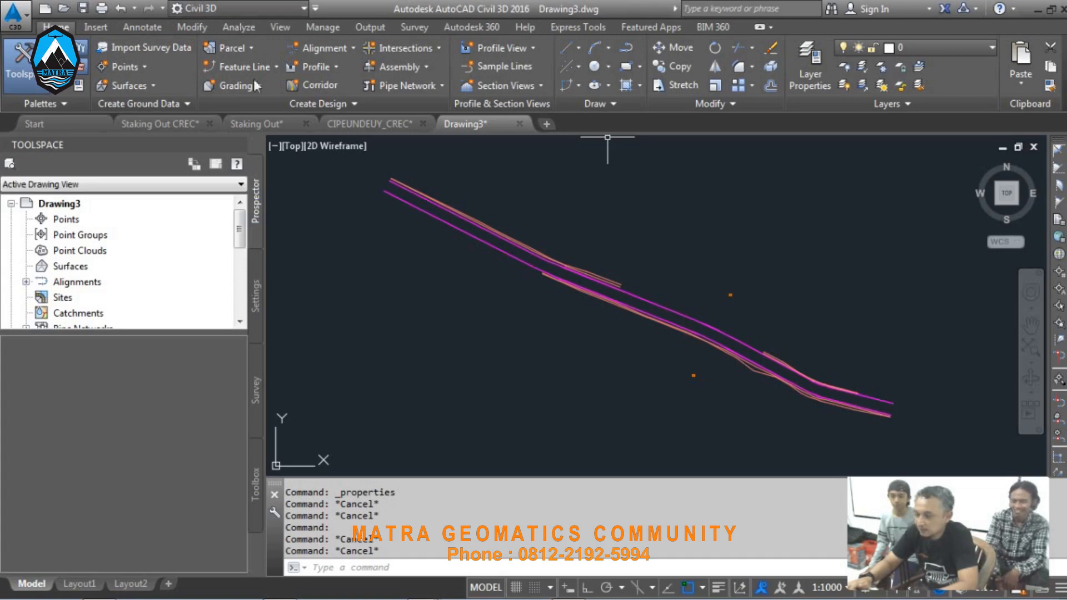
pyautogui.click(219, 7)
pyautogui.click(206, 44)
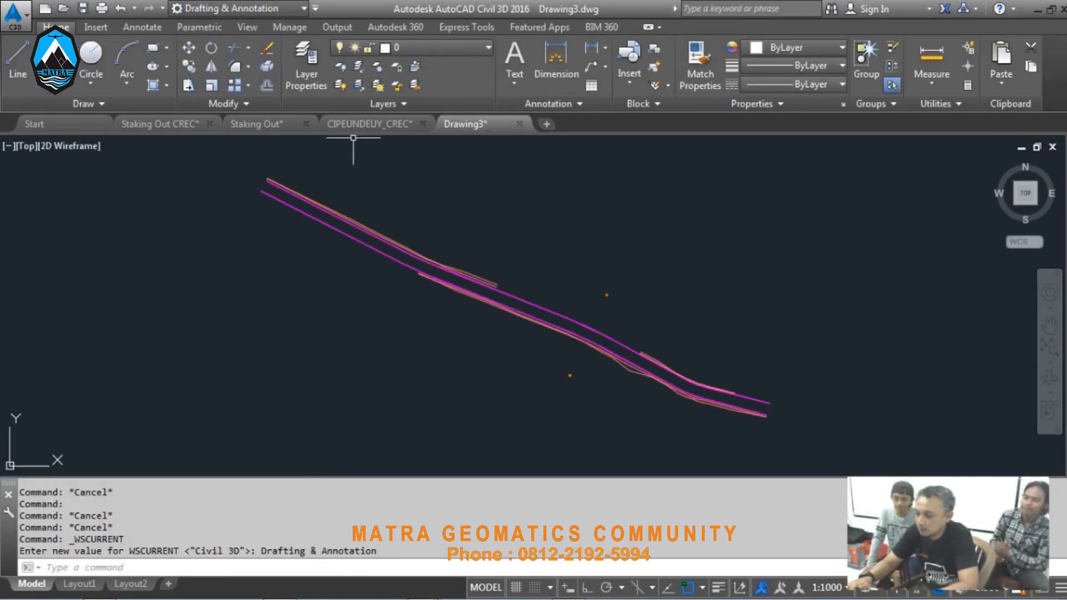
pyautogui.click(205, 9)
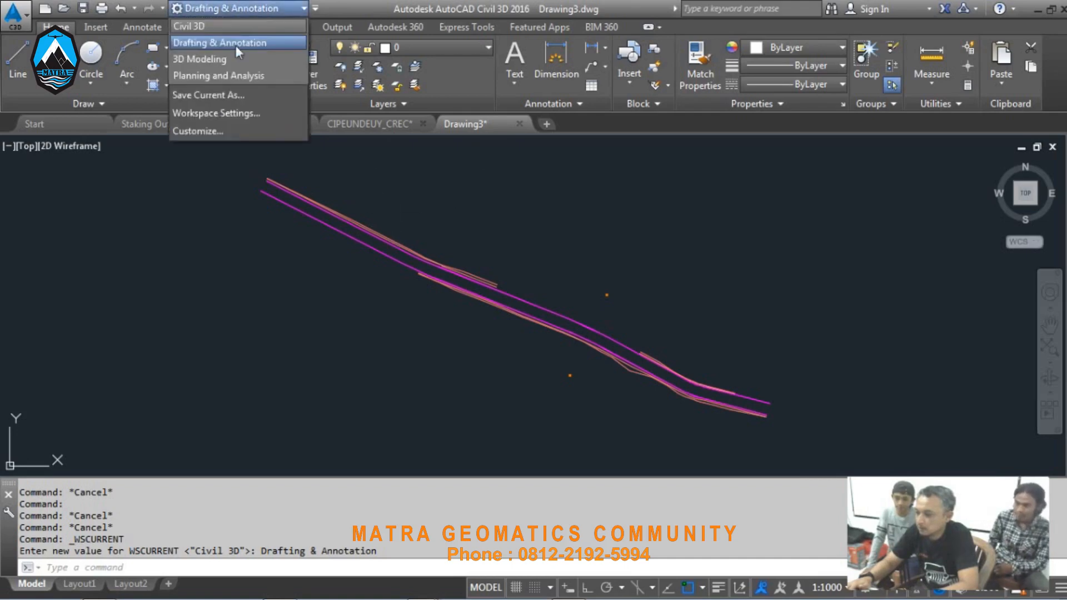
pyautogui.click(223, 75)
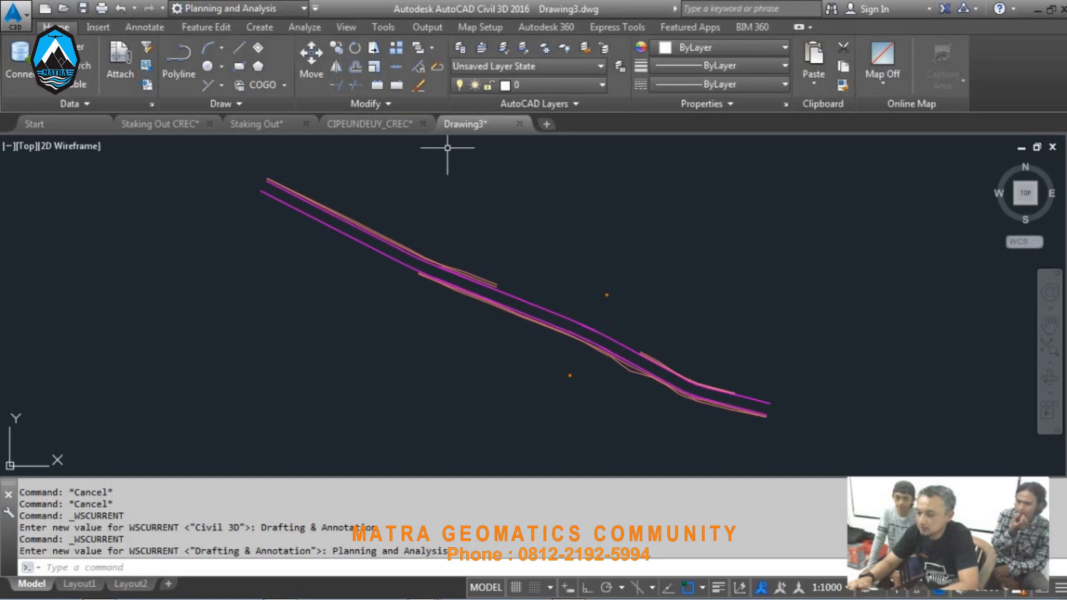
# Step: Run Drawing Cleanup on all objects, modifying the originals and converting 3D polylines to polylines
pyautogui.click(391, 31)
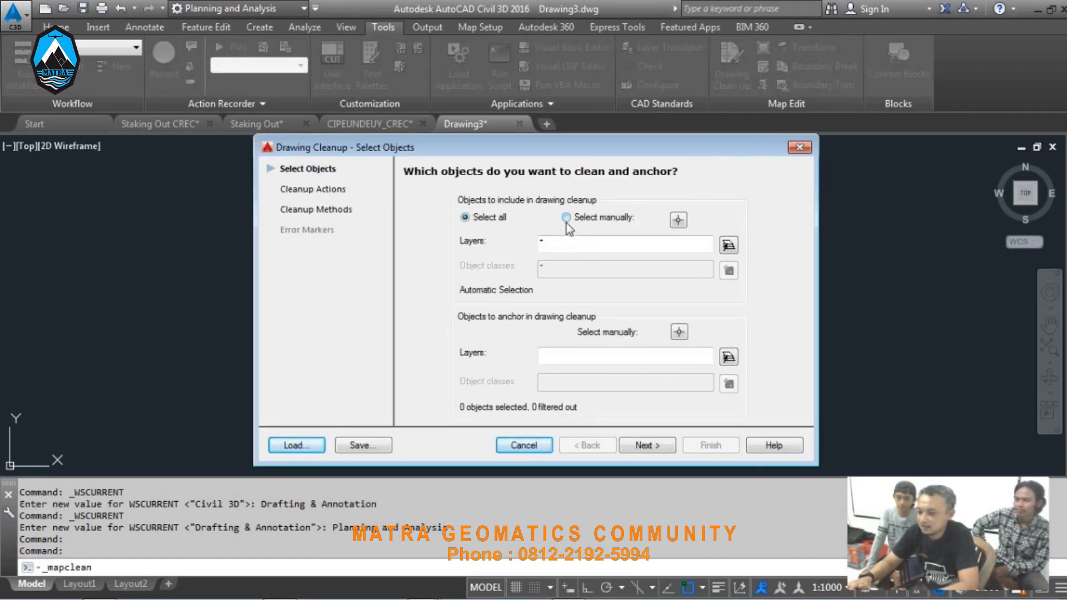
pyautogui.click(638, 446)
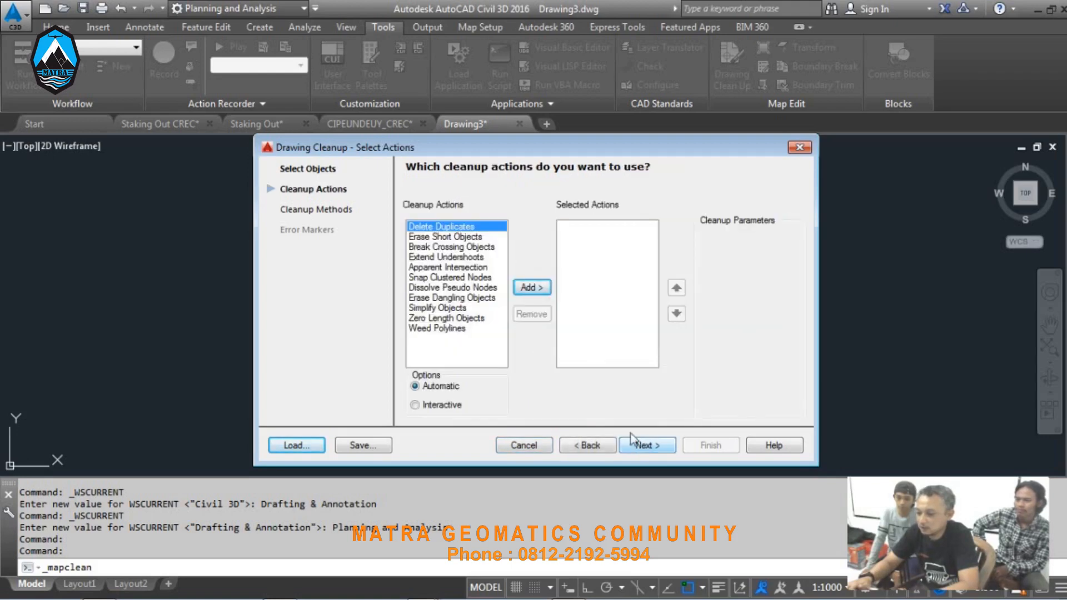
pyautogui.click(649, 445)
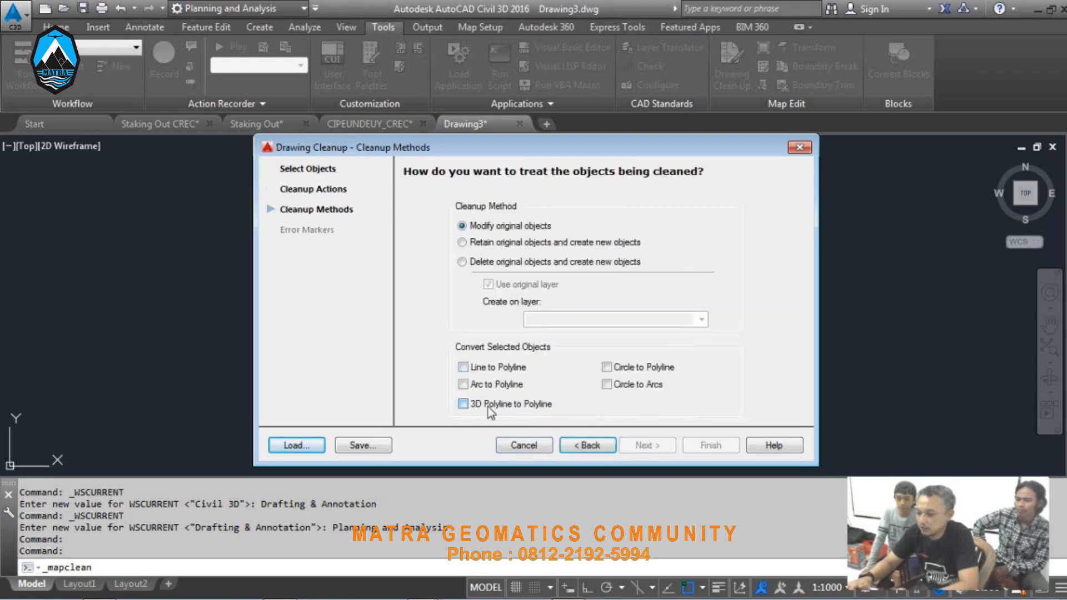
pyautogui.click(463, 404)
pyautogui.click(707, 451)
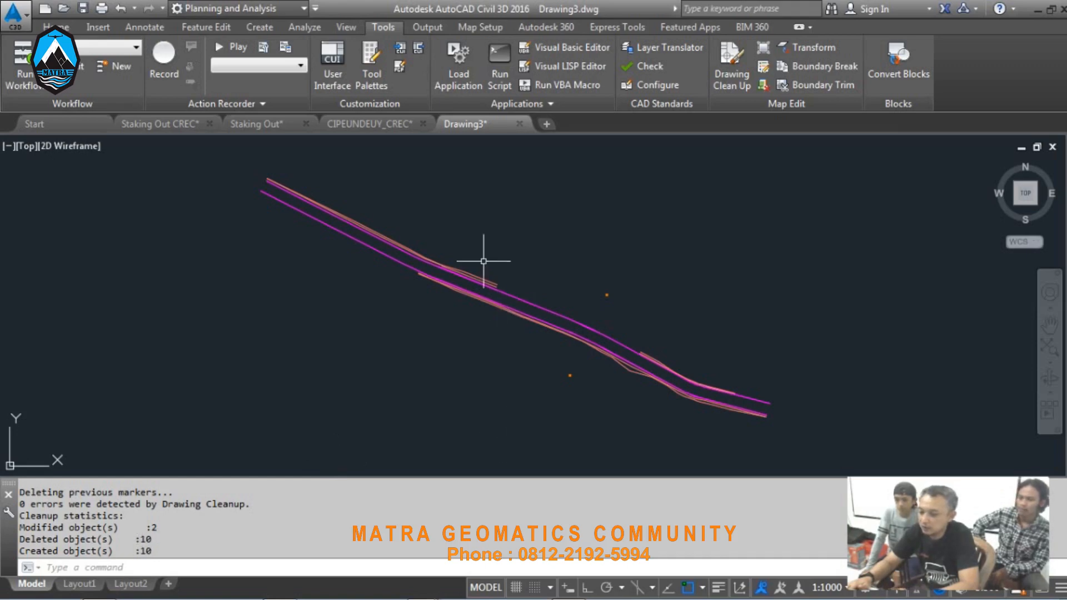
# Step: Select the outer upper slope line to check its conversion, clear the selection and look over the road
pyautogui.scroll(4, 466, 278)
pyautogui.click(467, 279)
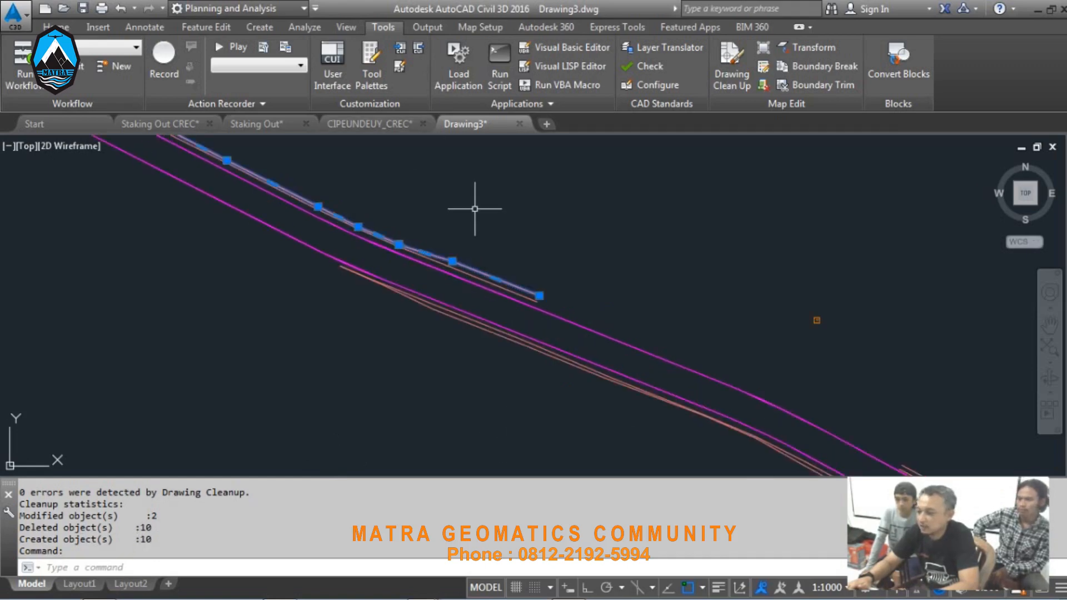
pyautogui.scroll(-4, 475, 209)
pyautogui.scroll(5, 559, 231)
pyautogui.press('Escape')
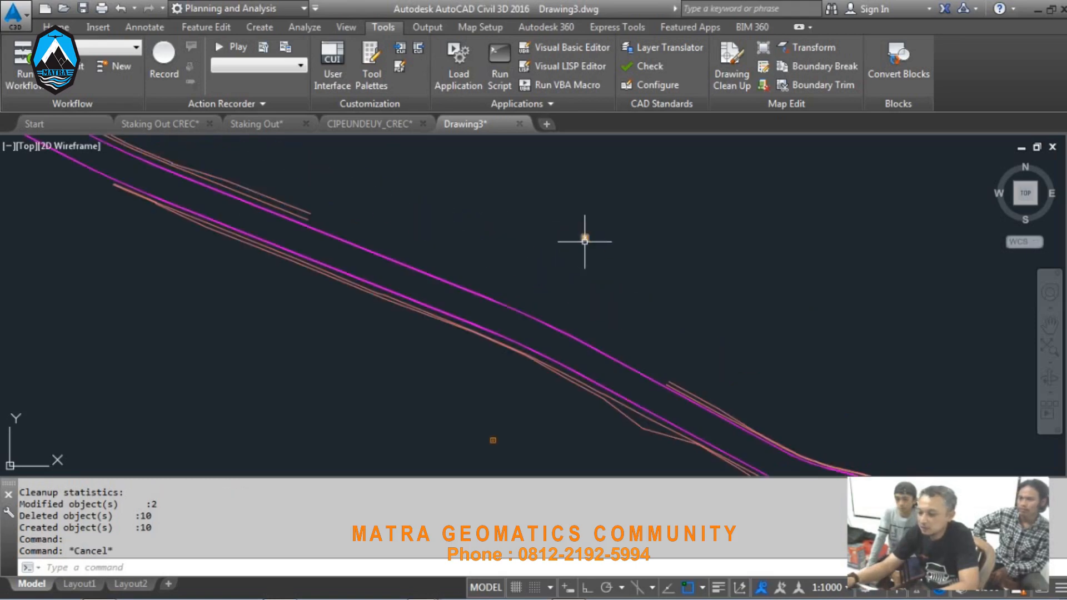
# Step: Select the road edges and slope lines together, inspect their object type in the properties, and clear the selection
pyautogui.scroll(8, 605, 280)
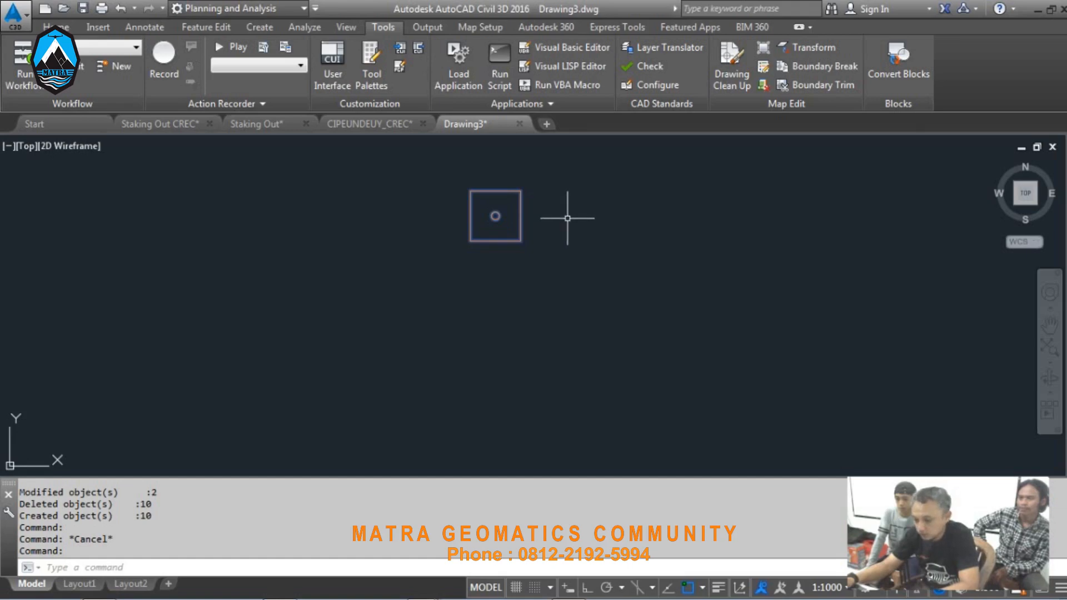
pyautogui.press('Escape')
pyautogui.scroll(-5, 568, 219)
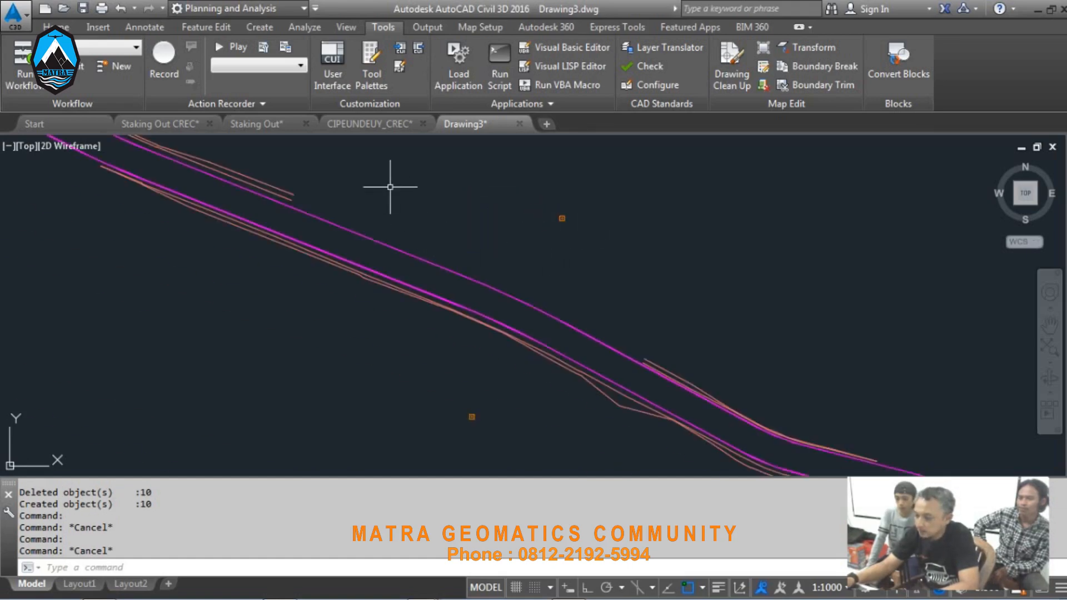
pyautogui.scroll(-3, 476, 281)
pyautogui.moveTo(352, 183); pyautogui.dragTo(179, 282)
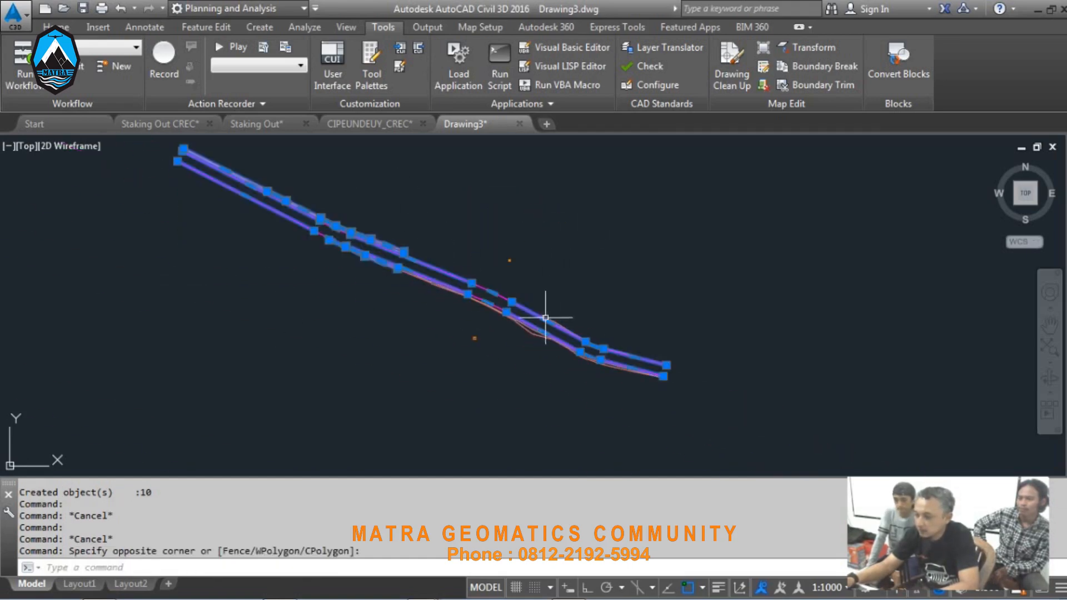
pyautogui.scroll(4, 522, 286)
pyautogui.click(522, 286)
pyautogui.click(191, 309)
pyautogui.scroll(-2, 595, 313)
pyautogui.click(628, 326)
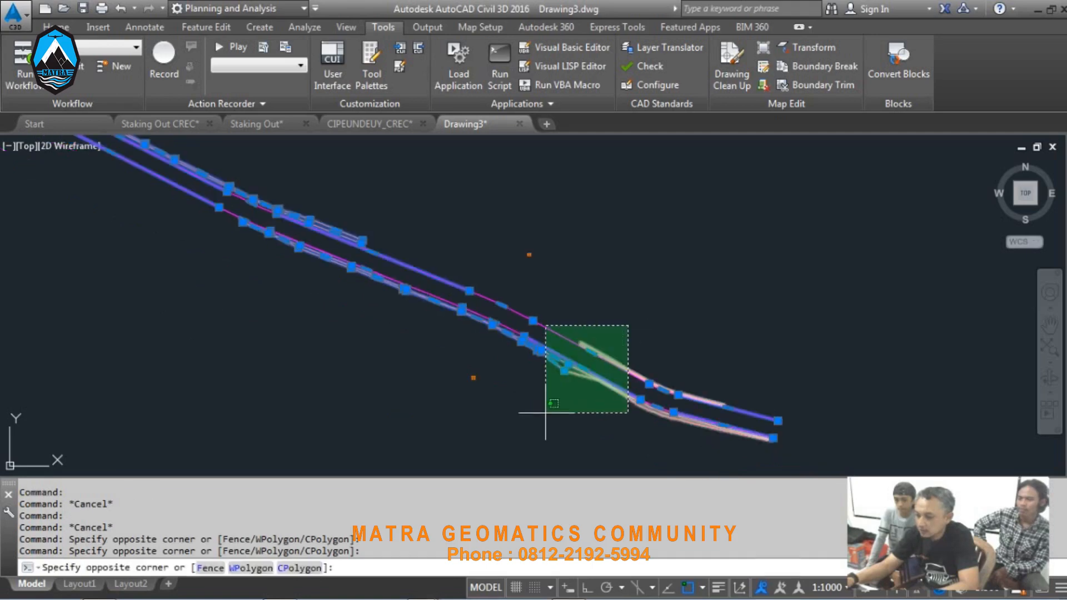
pyautogui.click(546, 413)
pyautogui.click(752, 361)
pyautogui.click(653, 432)
pyautogui.click(514, 290)
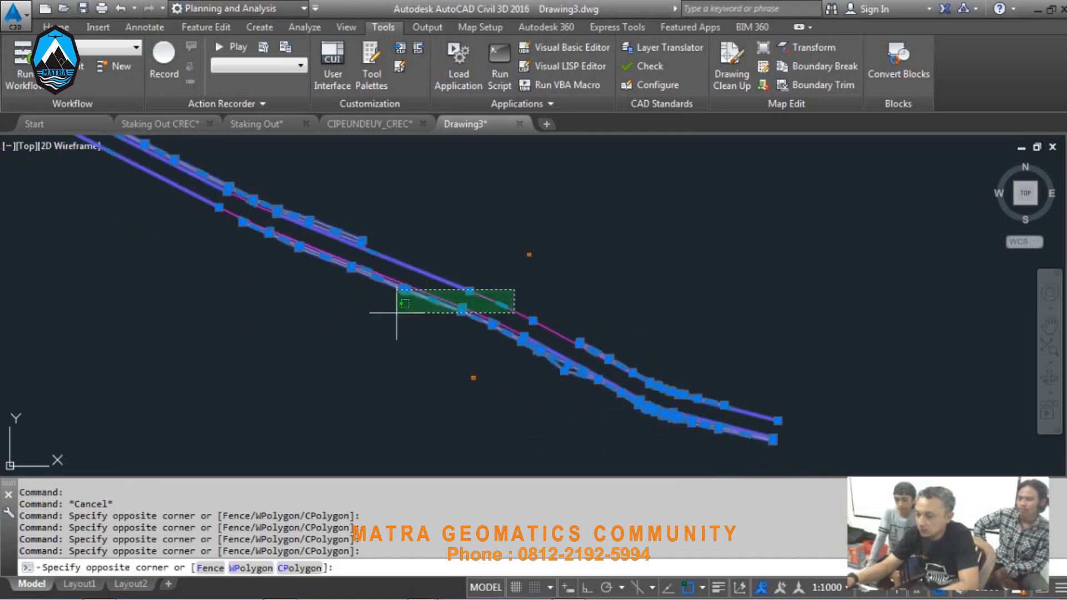
pyautogui.click(396, 313)
pyautogui.rightClick(212, 255)
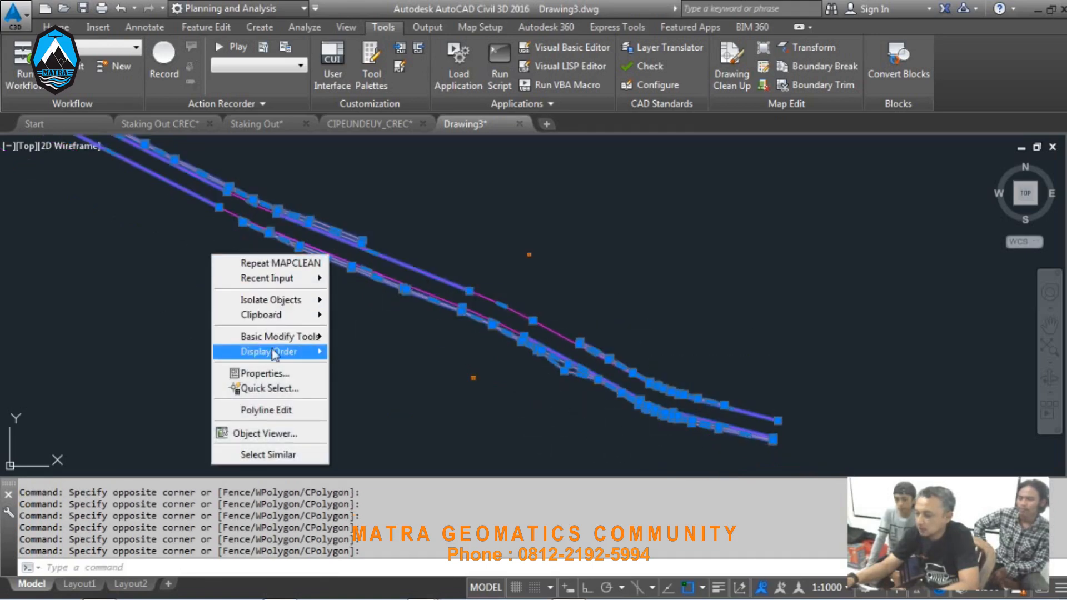
pyautogui.click(265, 373)
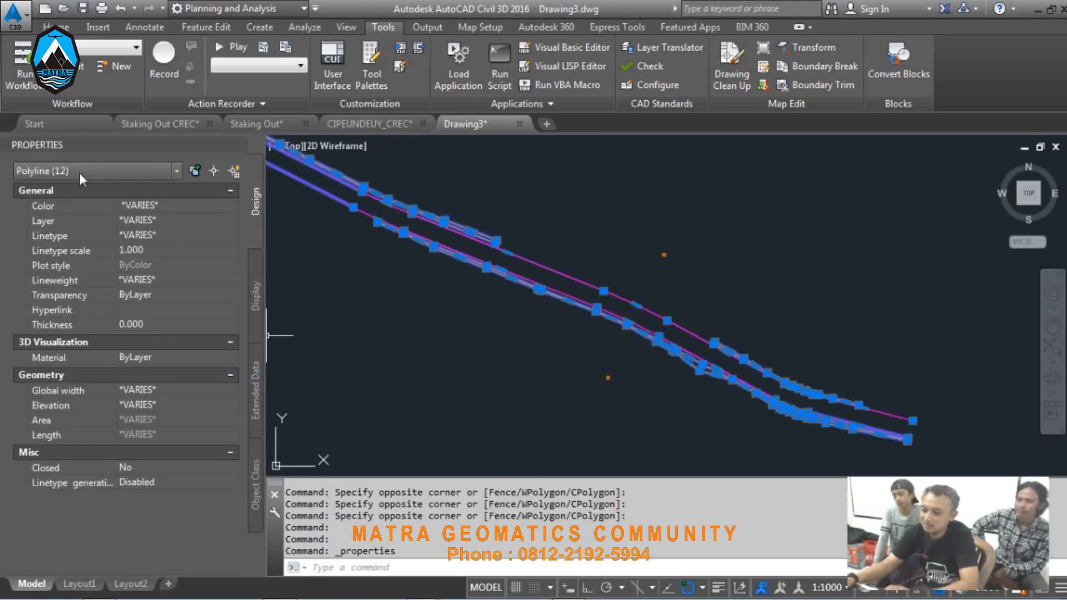
pyautogui.press('Escape')
pyautogui.press('Escape')
pyautogui.press('Escape')
pyautogui.press('Escape')
pyautogui.moveTo(562, 233); pyautogui.dragTo(746, 316, button='middle')
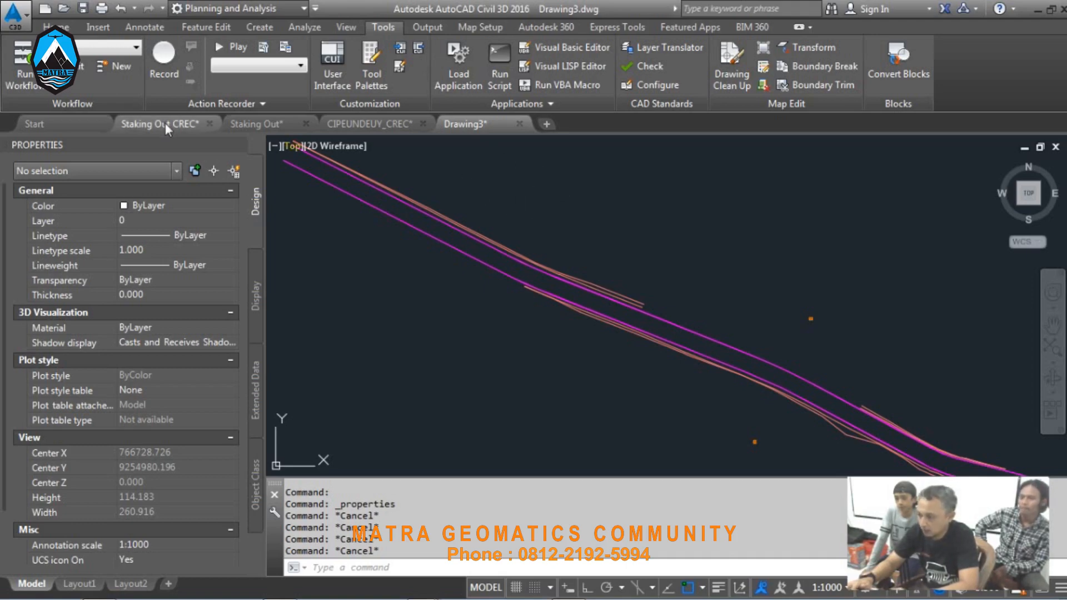
# Step: Examine the road and its surroundings in the CIPEUNDEUY_CREC drawing and return to Drawing3
pyautogui.moveTo(166, 124)
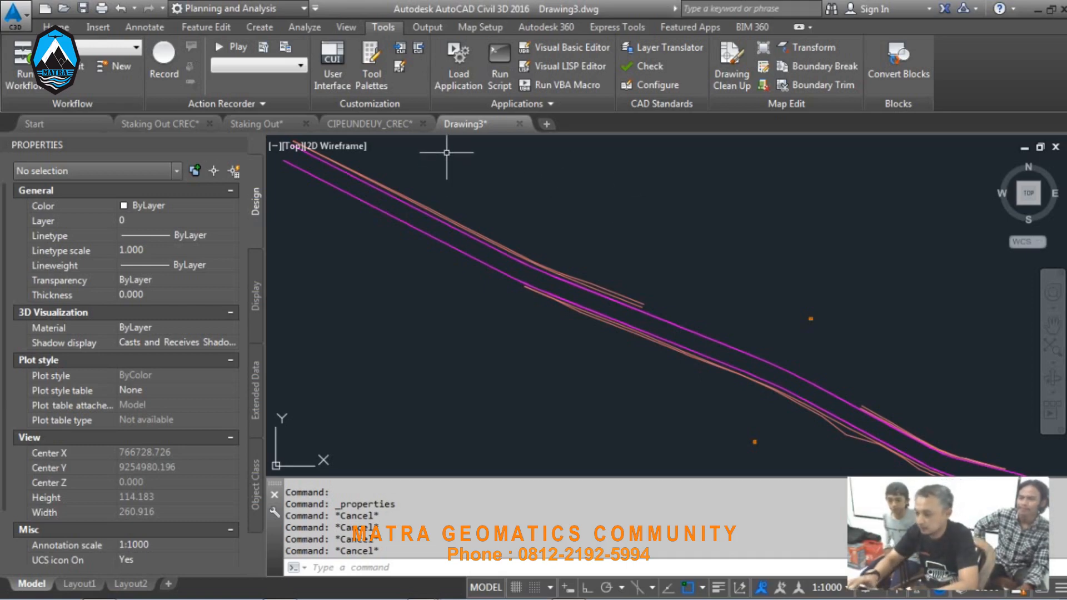
pyautogui.moveTo(266, 118)
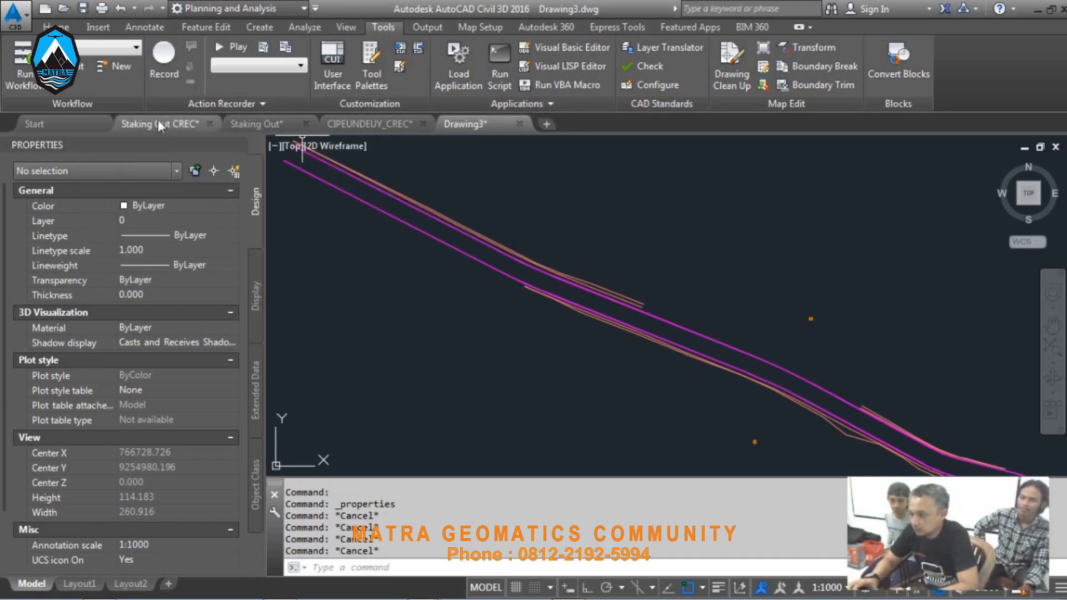
pyautogui.click(382, 123)
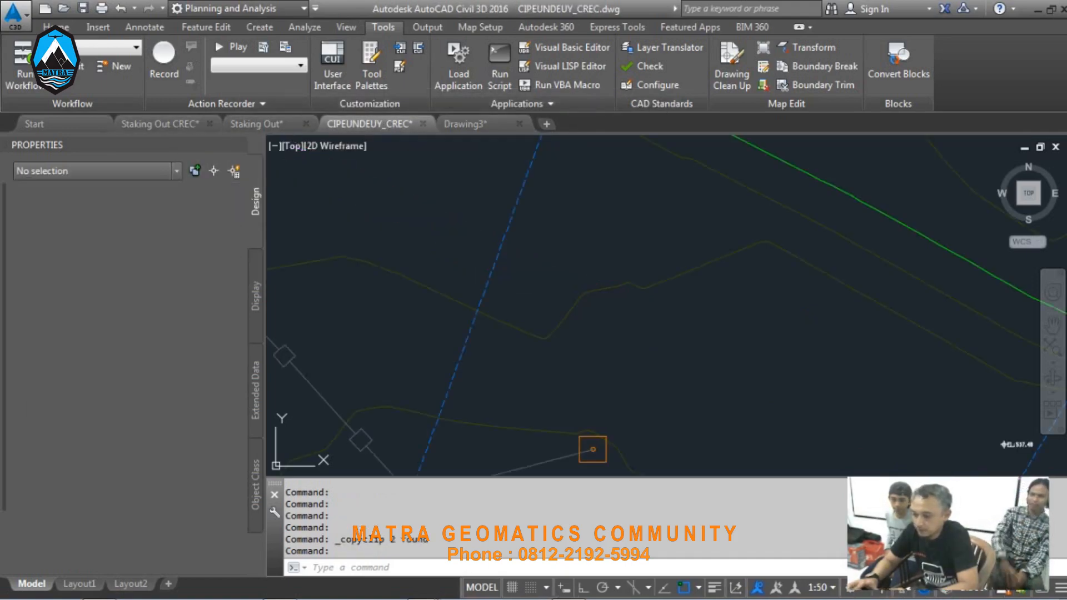
pyautogui.scroll(-5, 567, 230)
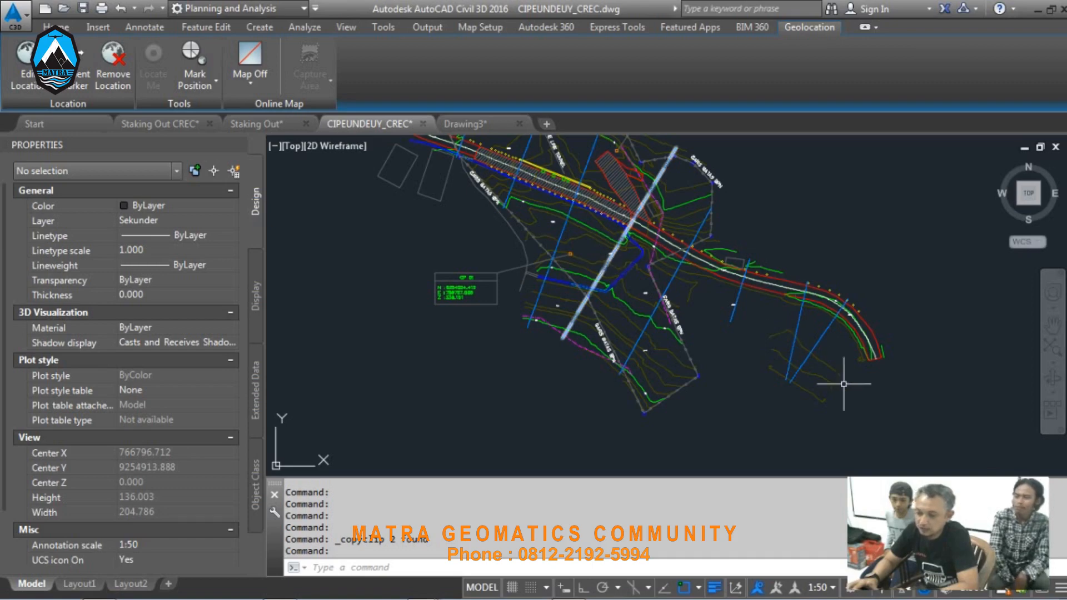
pyautogui.moveTo(494, 224); pyautogui.dragTo(610, 329, button='middle')
pyautogui.moveTo(424, 257); pyautogui.dragTo(567, 352, button='middle')
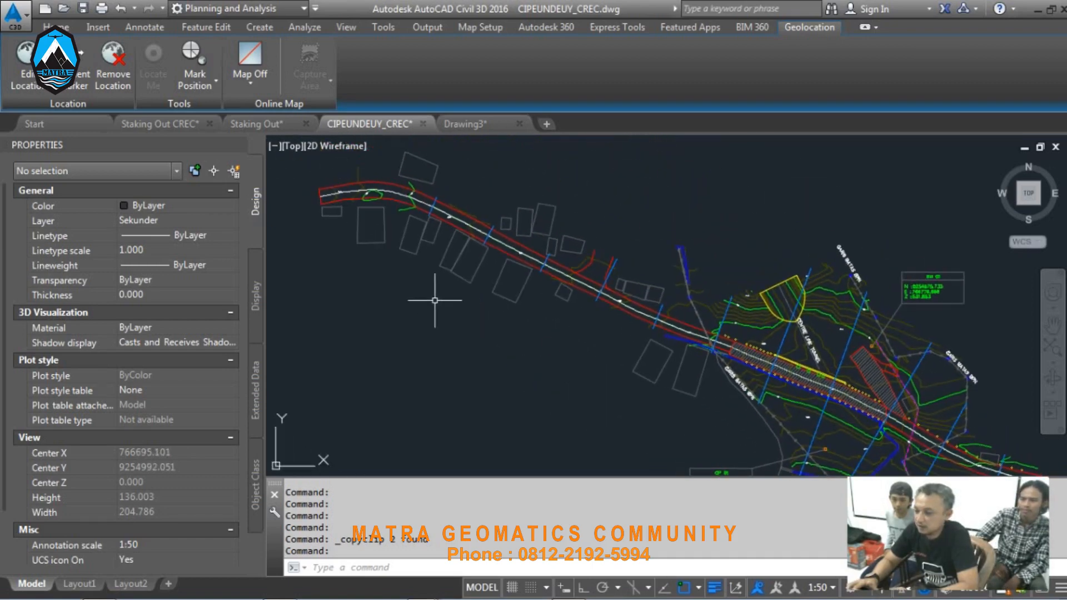
pyautogui.scroll(3, 356, 202)
pyautogui.scroll(-3, 445, 223)
pyautogui.scroll(2, 529, 238)
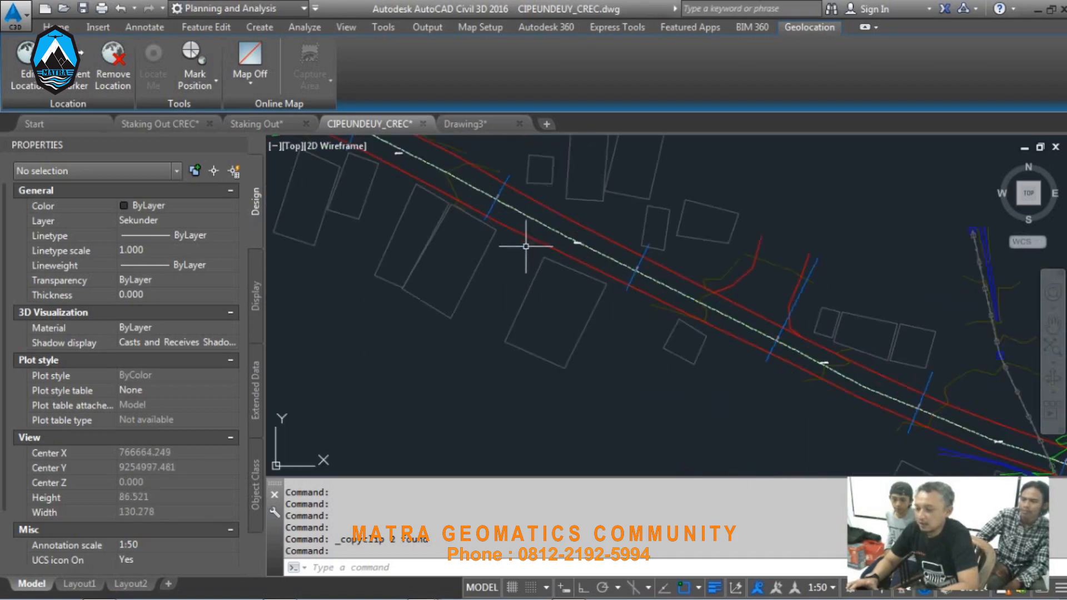
pyautogui.scroll(-3, 531, 228)
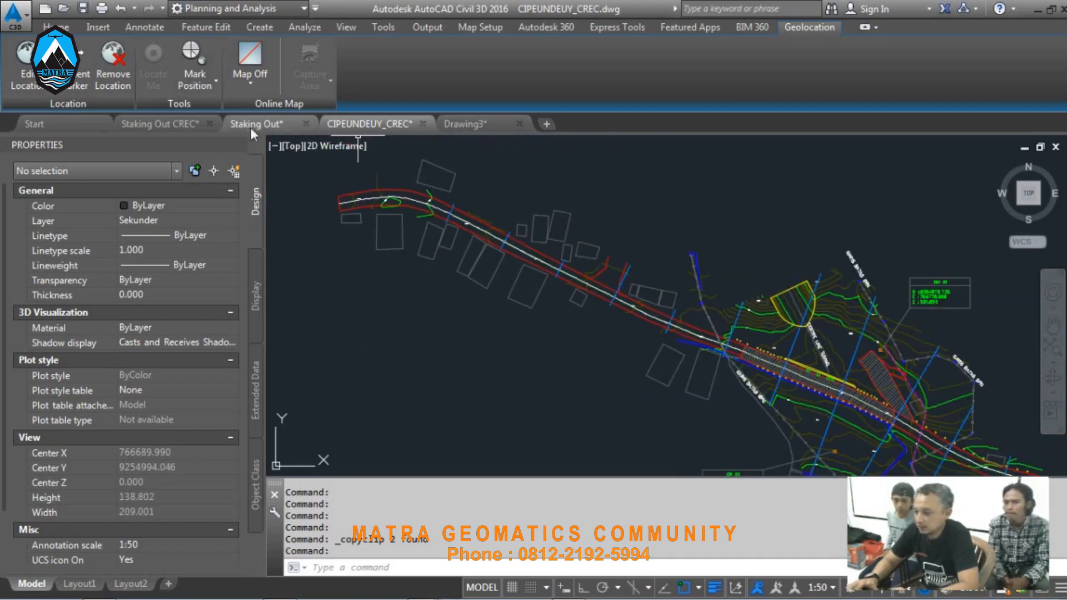
pyautogui.click(479, 122)
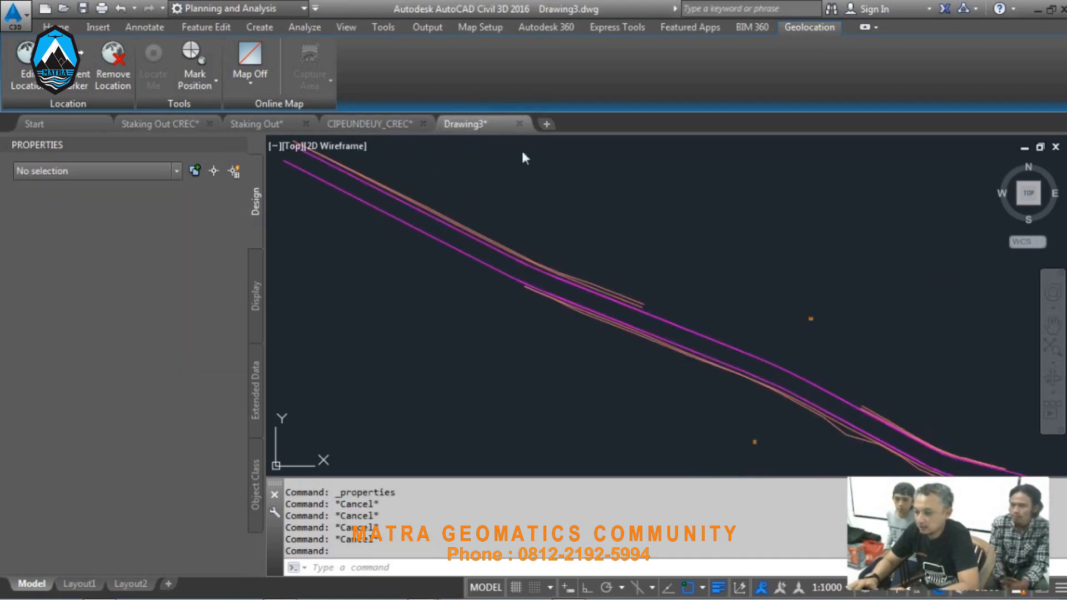
# Step: Inspect the properties of the outer slope line above the upper road edge and clear the selection
pyautogui.scroll(4, 600, 289)
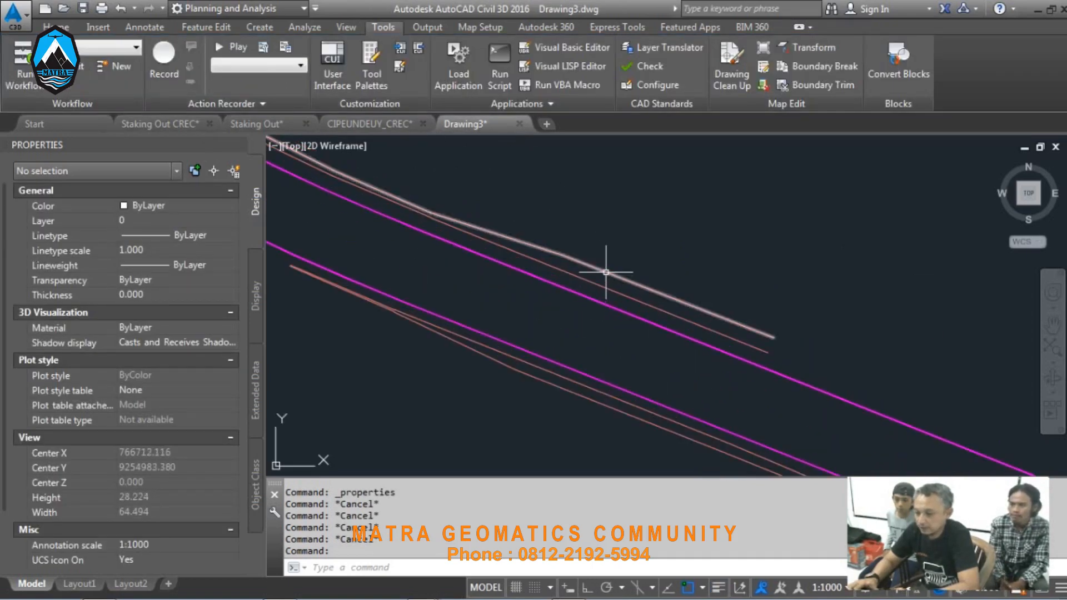
pyautogui.click(605, 273)
pyautogui.press('Escape')
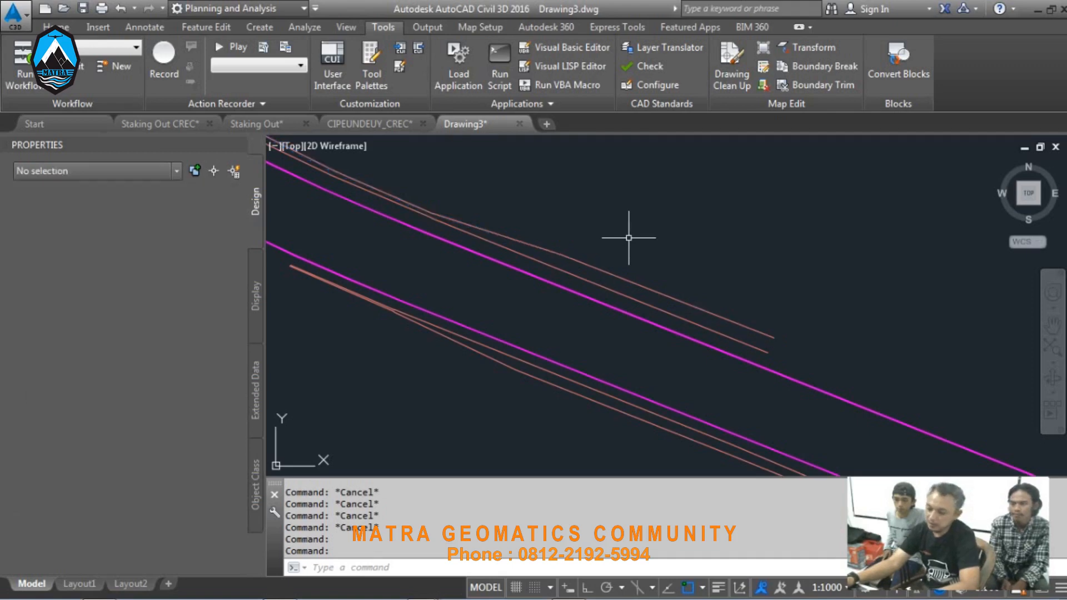
pyautogui.click(568, 264)
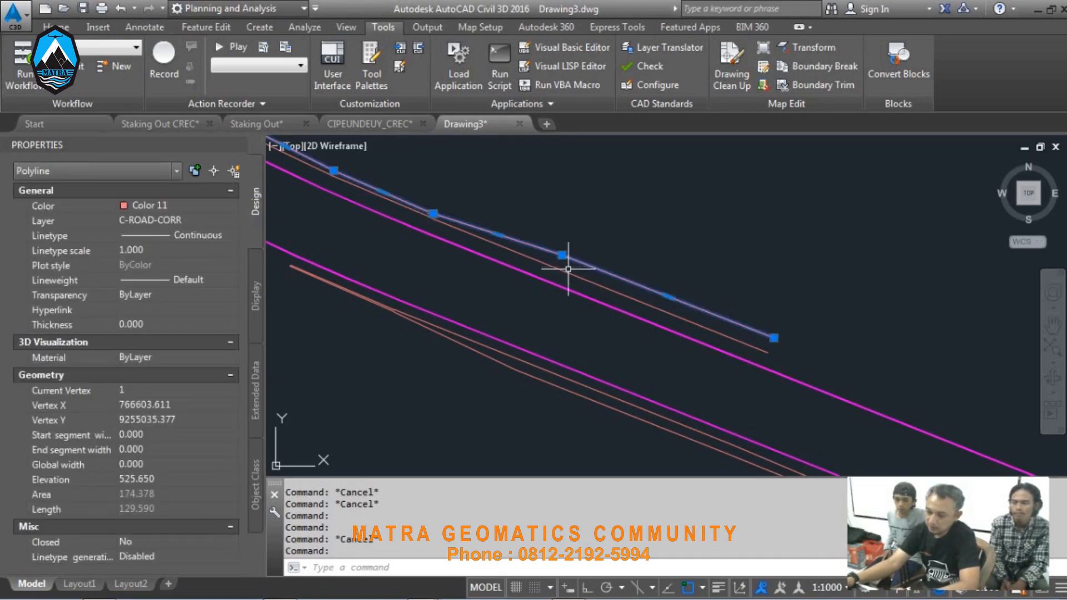
pyautogui.click(568, 269)
pyautogui.press('Escape')
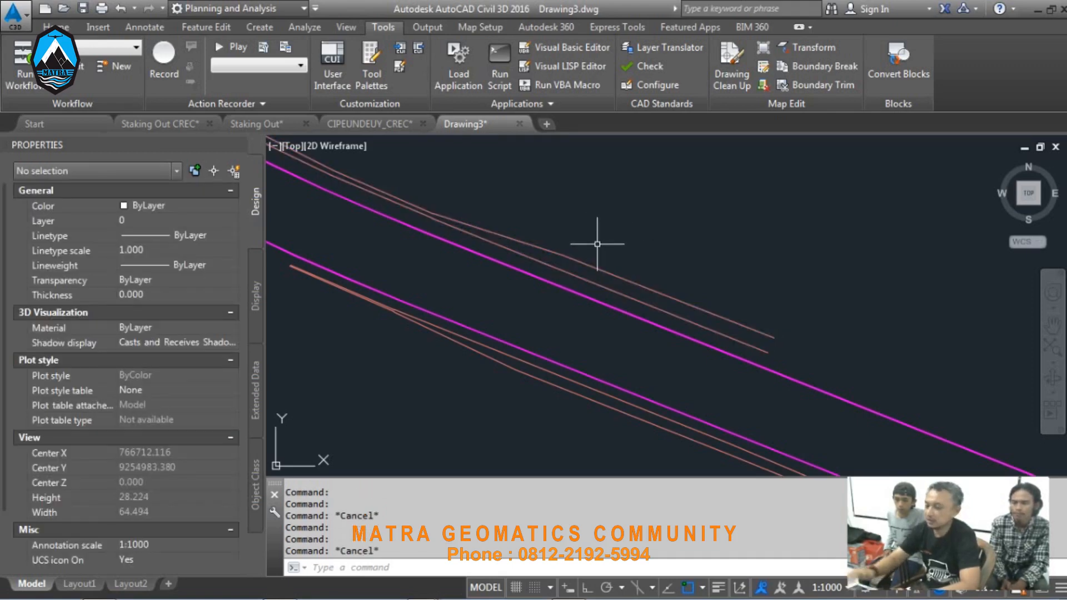
pyautogui.moveTo(597, 244)
pyautogui.mouseDown(button='middle')
pyautogui.moveTo(662, 257)
pyautogui.moveTo(686, 276)
pyautogui.mouseUp(button='middle')
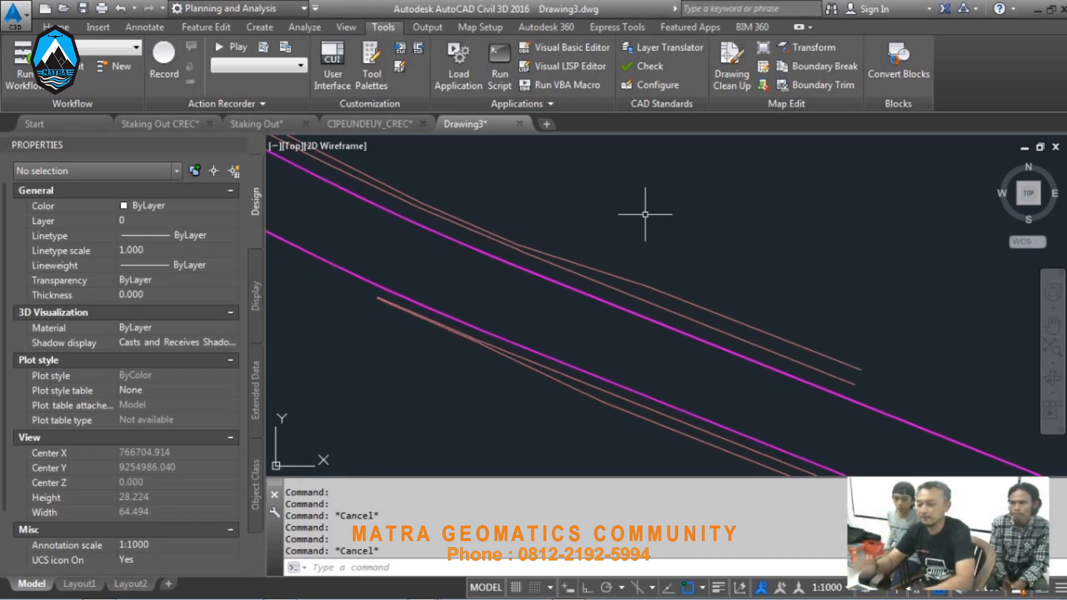
# Step: Switch the workspace to Civil 3D, close the object properties and show the drawing's Prospector tree
pyautogui.click(252, 10)
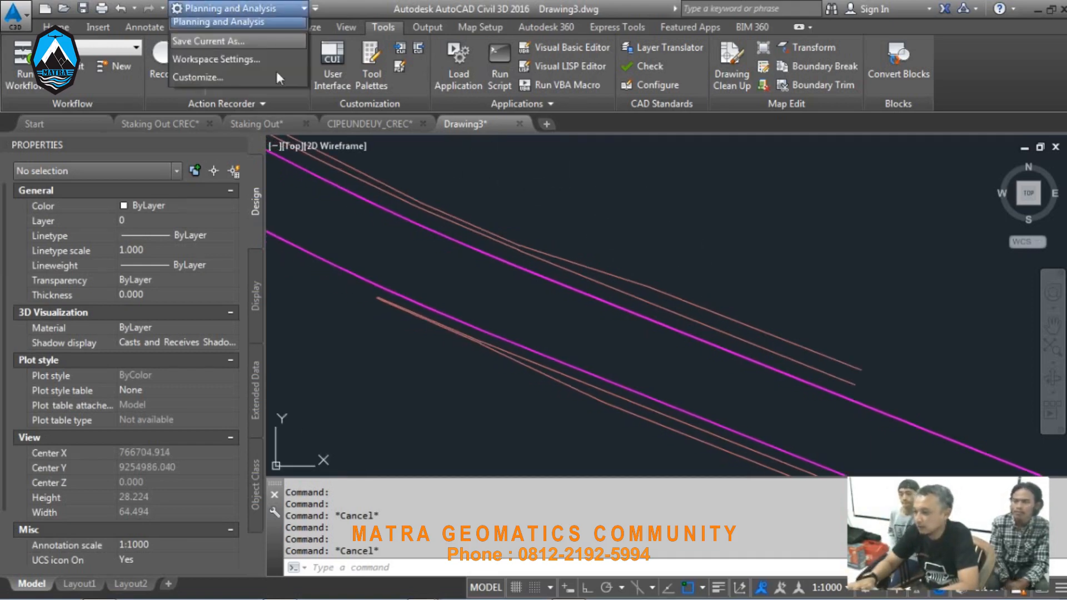
pyautogui.click(221, 26)
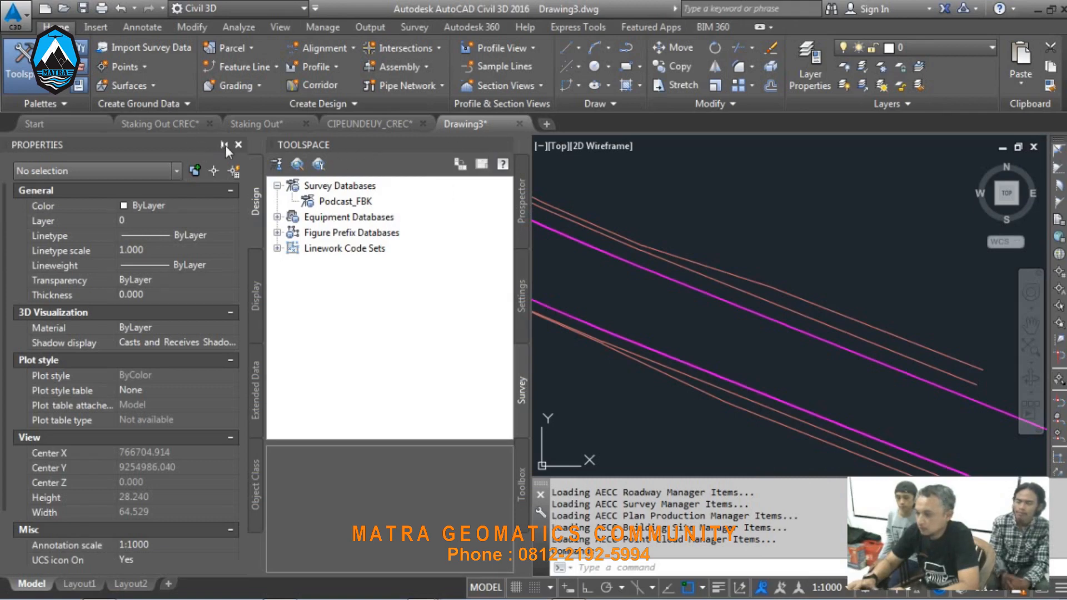
pyautogui.click(237, 145)
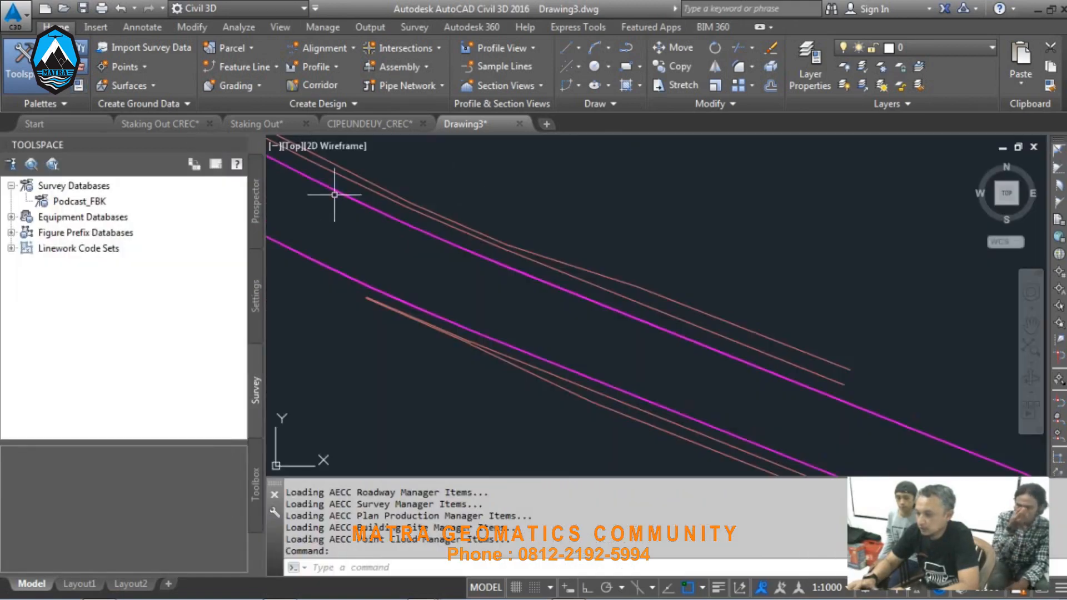
pyautogui.click(257, 215)
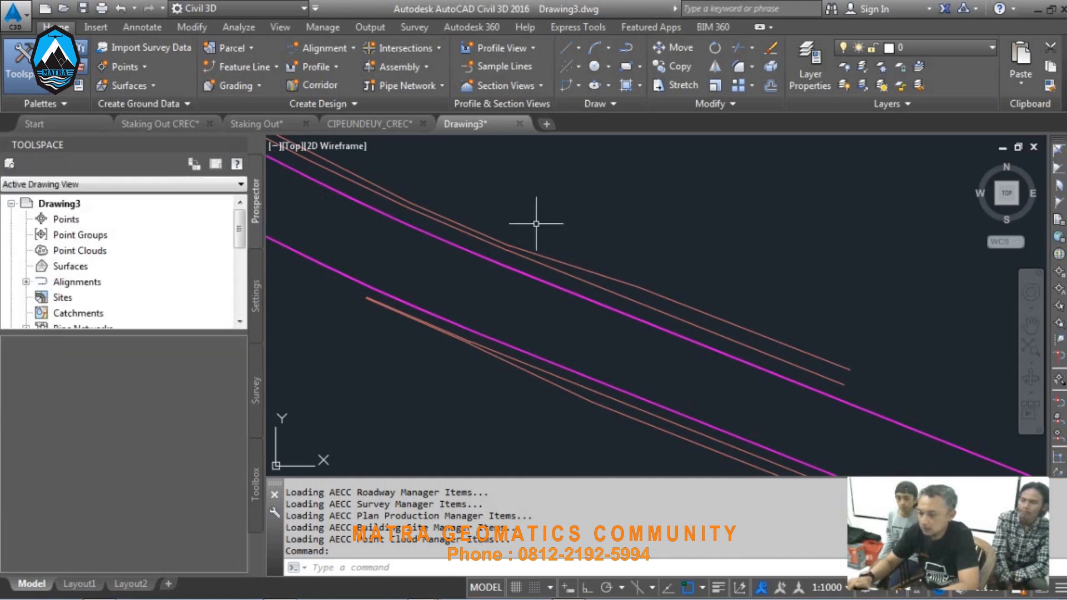
# Step: Start the point creation tools and set the default point layer to a new layer named PNT_SO
pyautogui.click(124, 67)
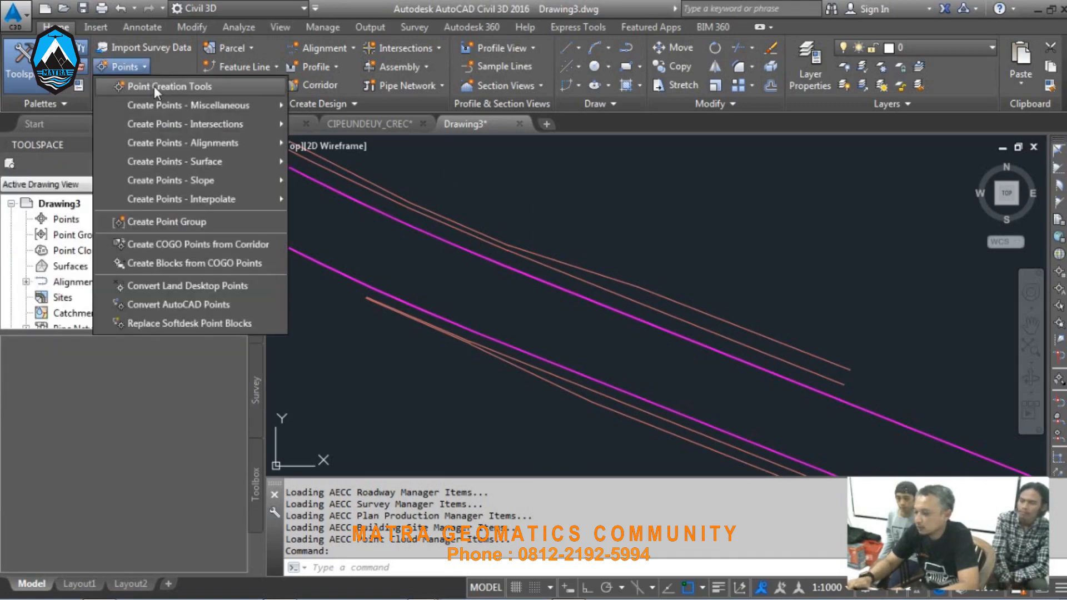
pyautogui.click(154, 87)
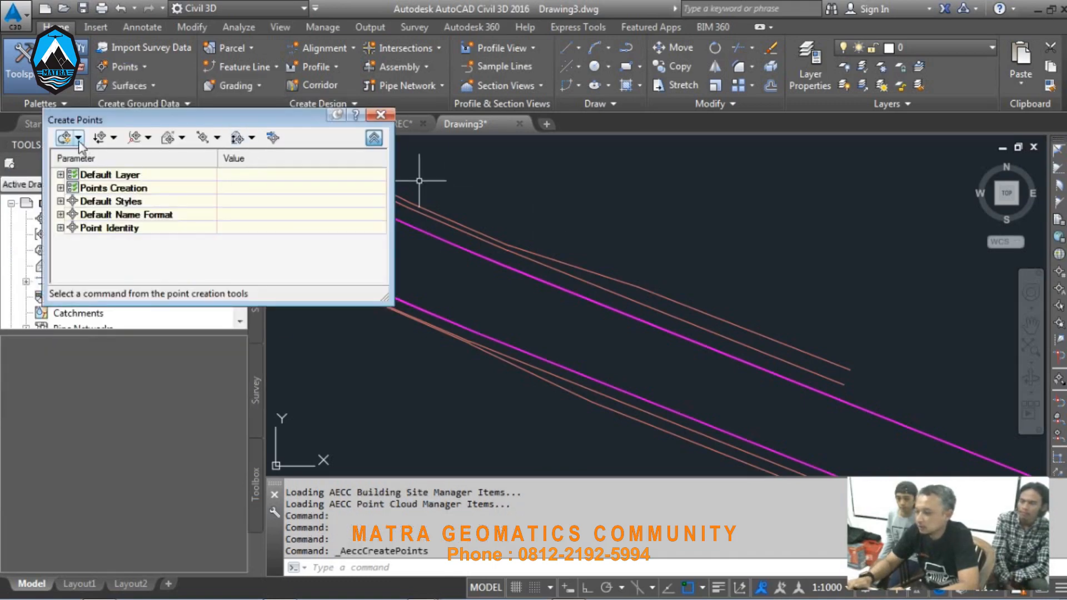
pyautogui.click(61, 174)
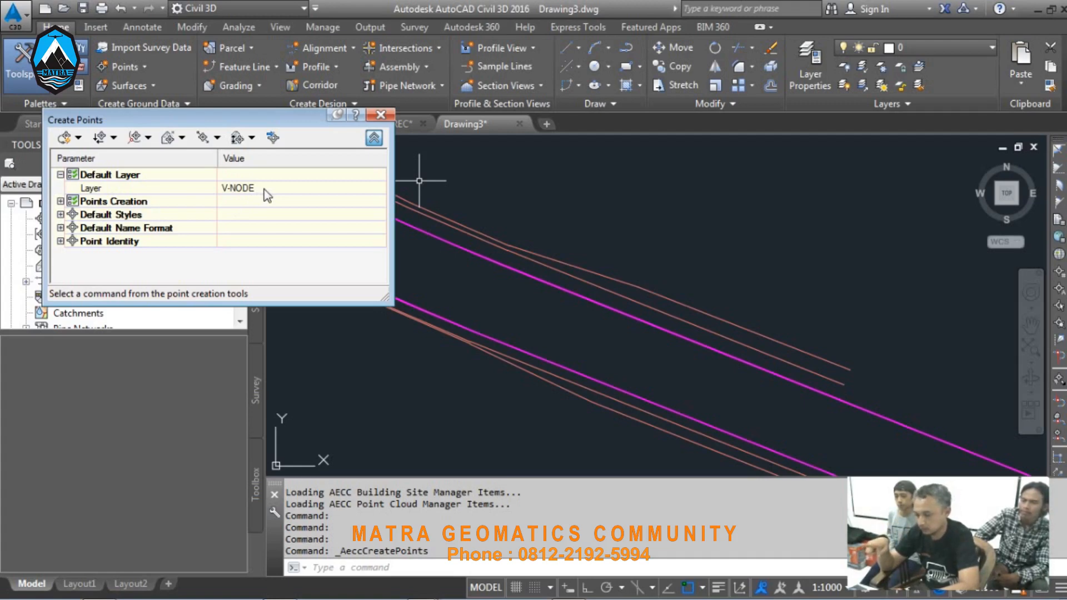
pyautogui.click(380, 190)
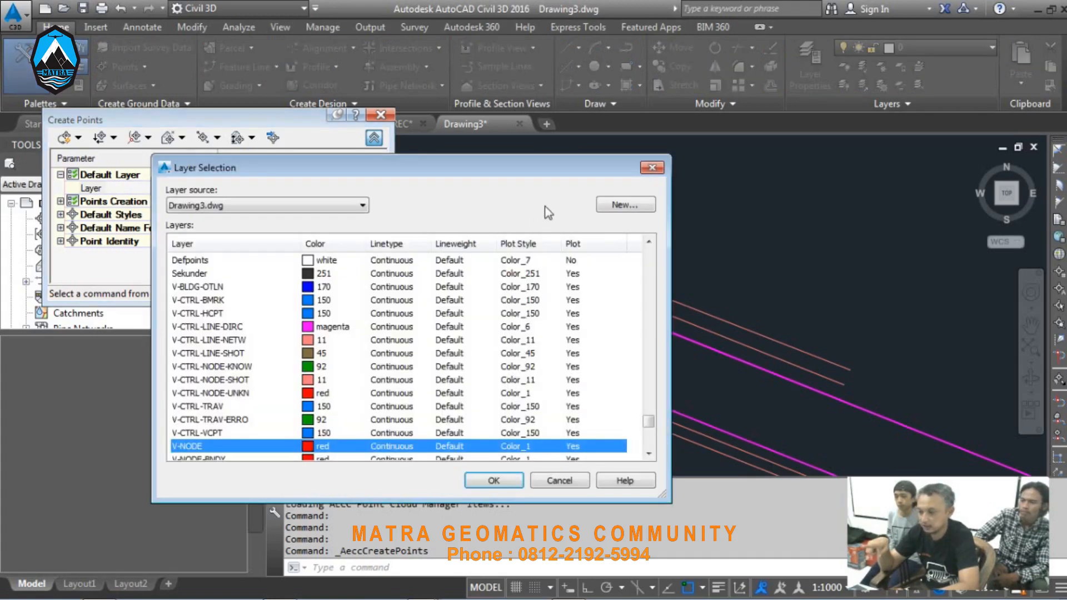
pyautogui.click(627, 206)
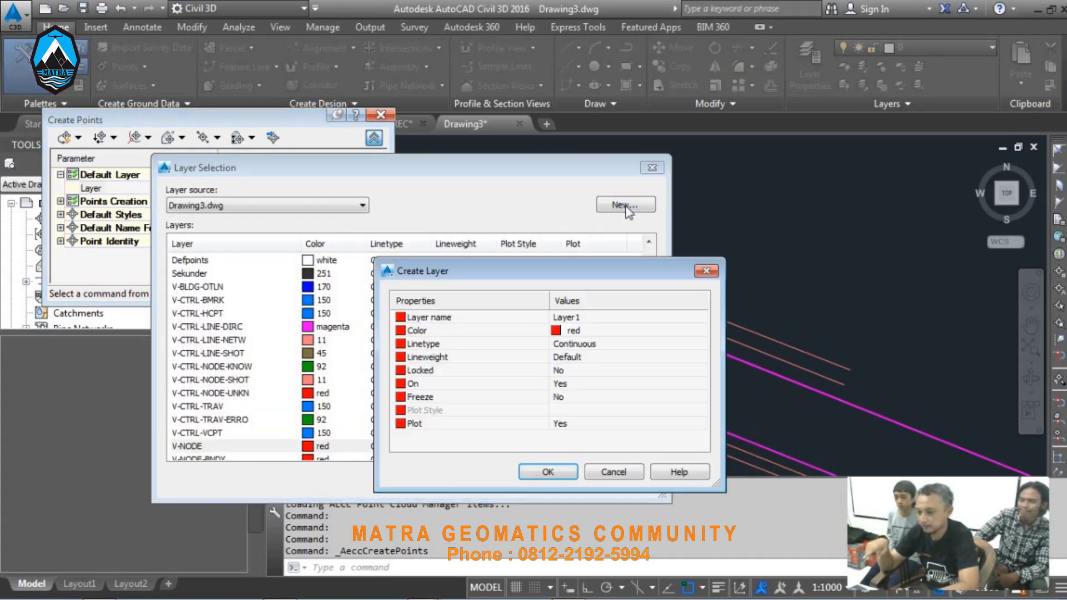
pyautogui.click(583, 317)
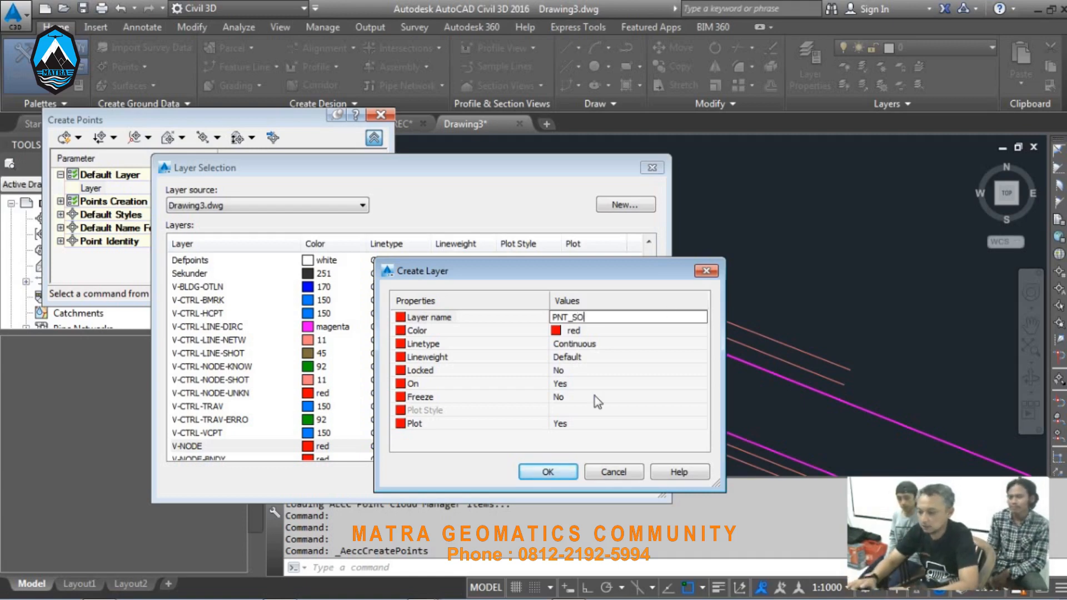
pyautogui.click(550, 472)
pyautogui.click(189, 446)
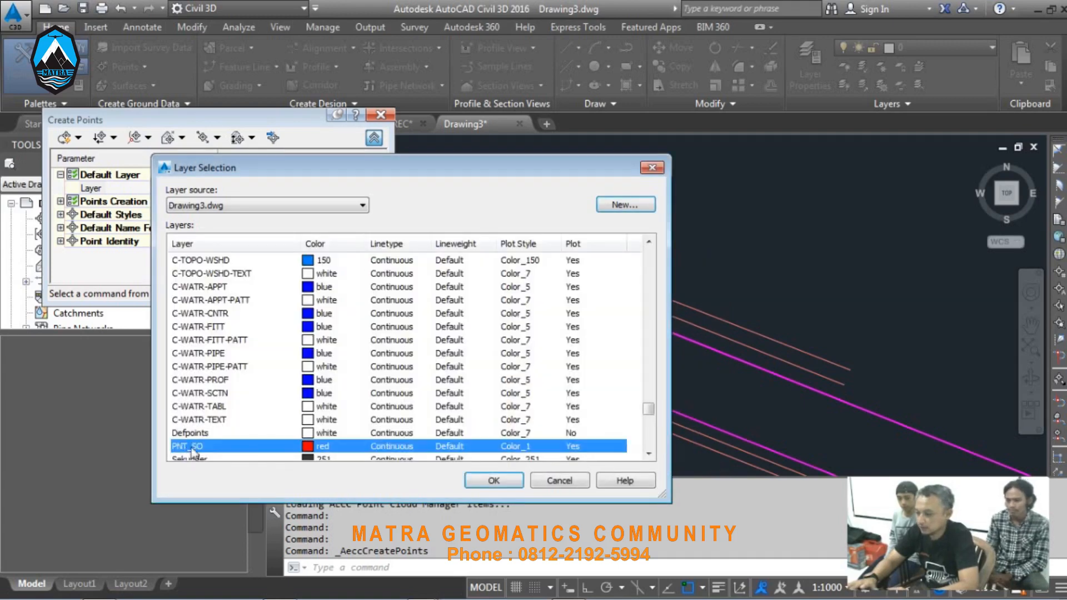
pyautogui.click(467, 481)
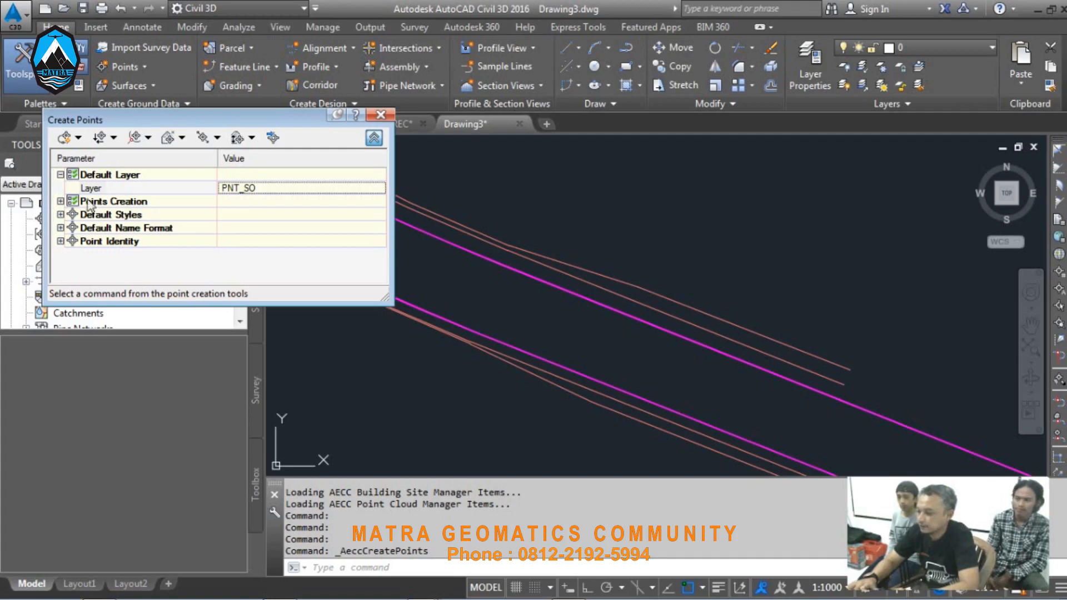
# Step: Set the prompts for elevations, point names and descriptions to Automatic in the points creation settings
pyautogui.click(61, 201)
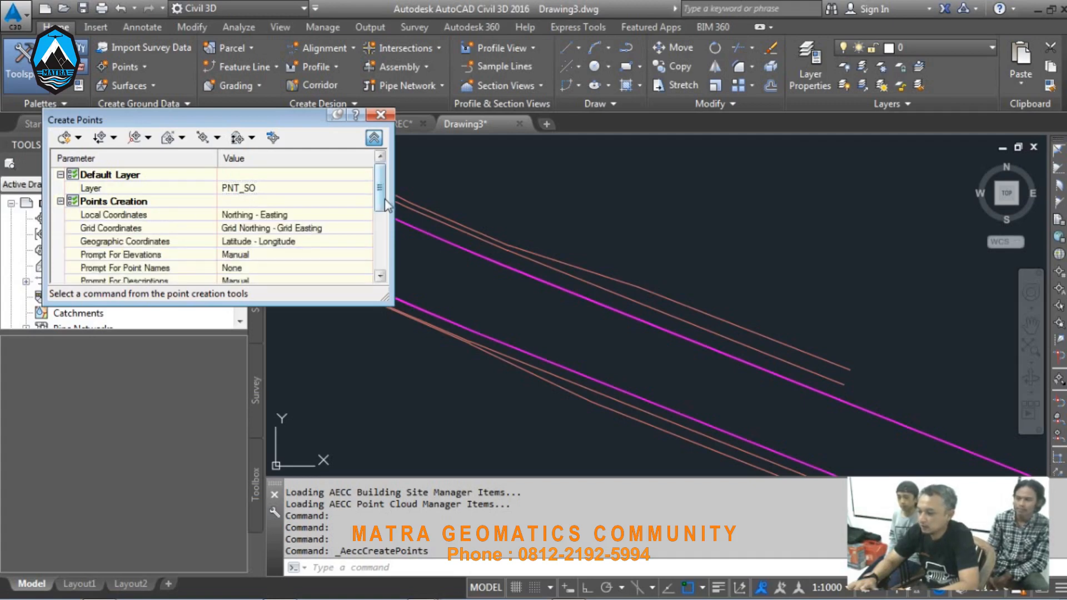
pyautogui.scroll(-3, 303, 216)
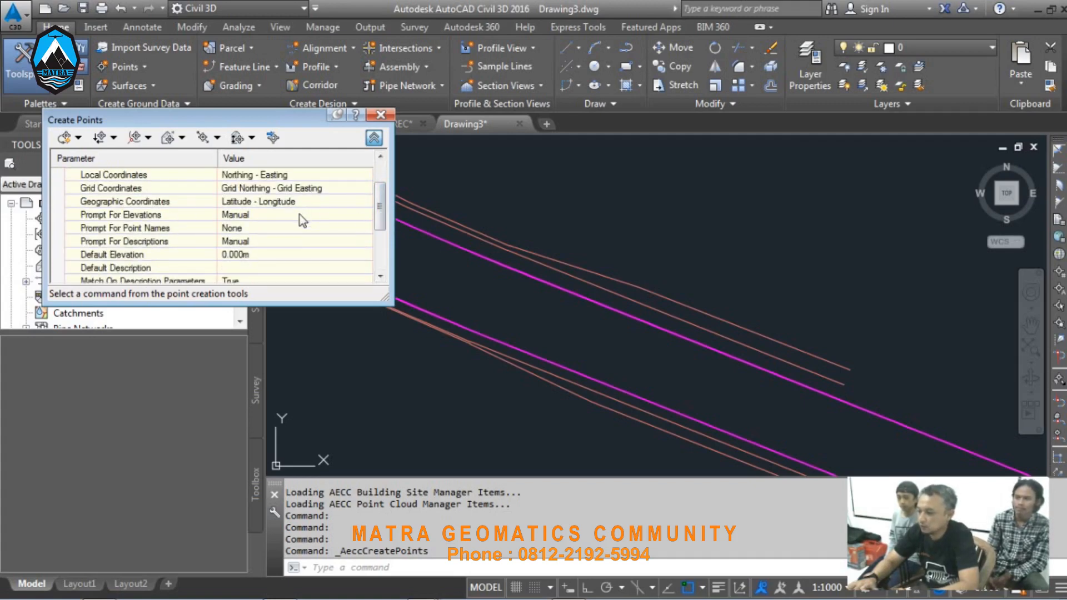
pyautogui.click(299, 215)
pyautogui.click(299, 215)
pyautogui.click(295, 229)
pyautogui.click(296, 228)
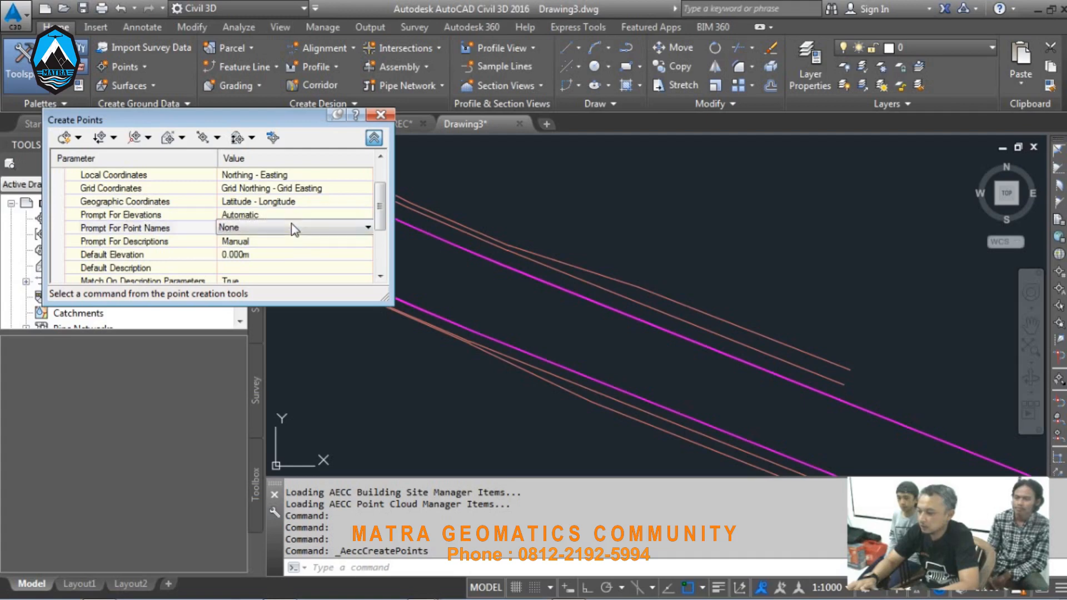
pyautogui.click(295, 228)
pyautogui.click(283, 242)
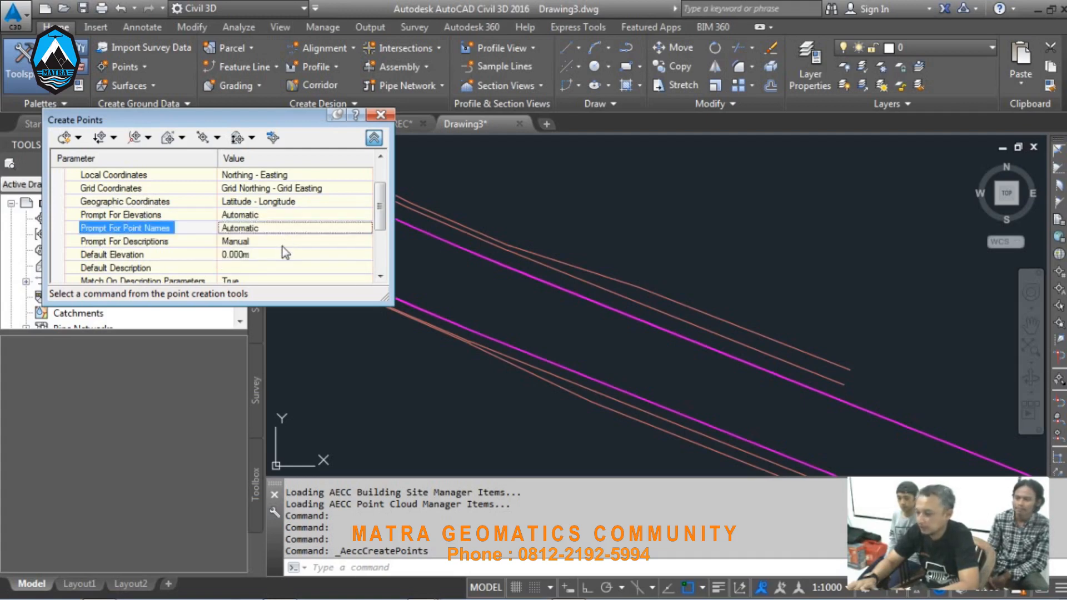
pyautogui.click(283, 245)
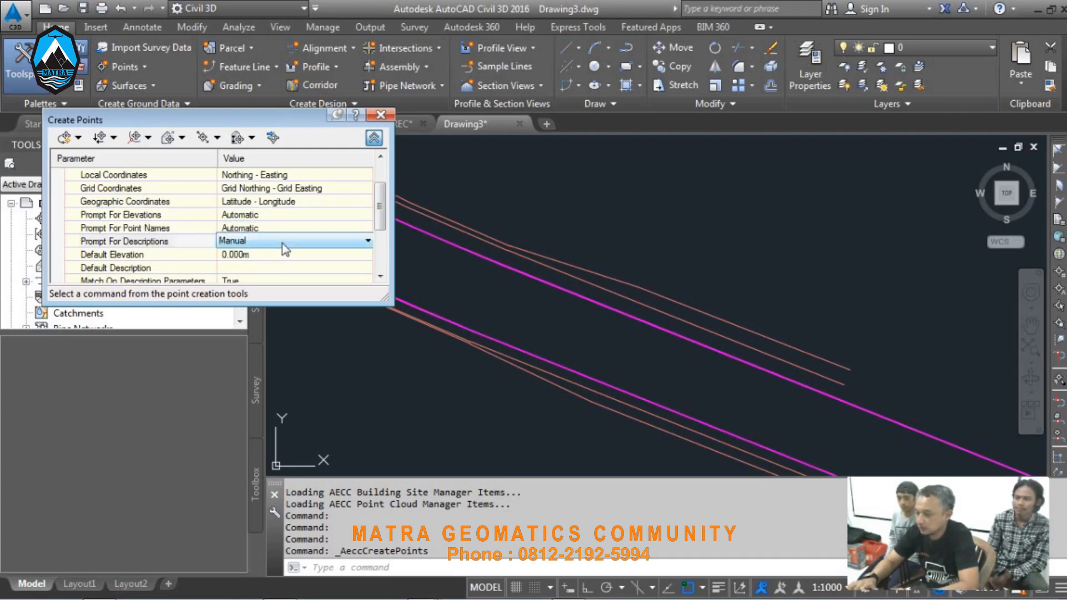
pyautogui.click(283, 244)
pyautogui.click(283, 254)
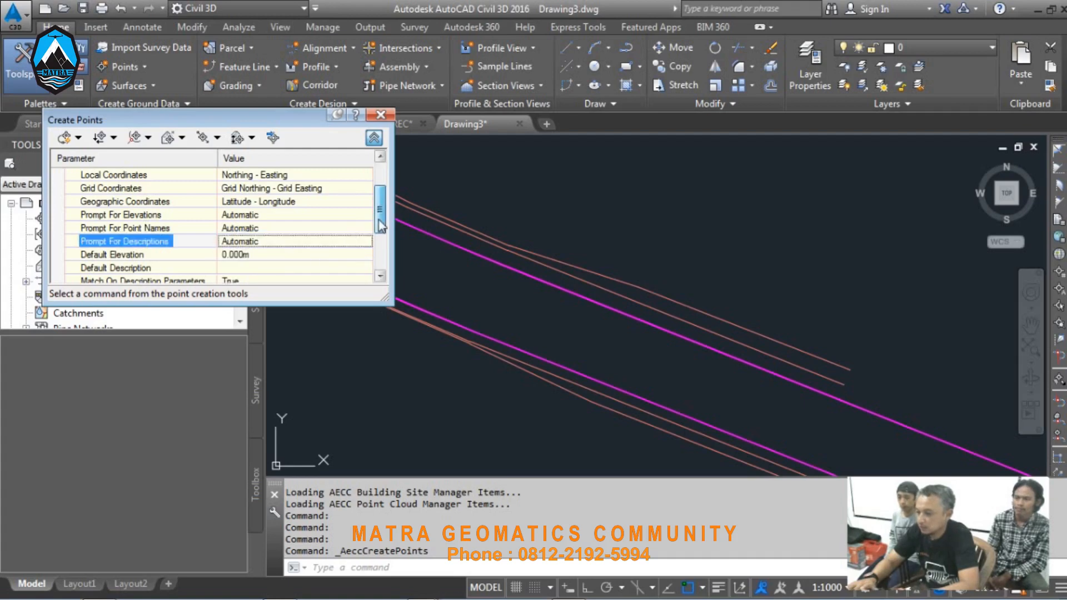
# Step: Set the default point description to DPT
pyautogui.moveTo(380, 224); pyautogui.dragTo(381, 247)
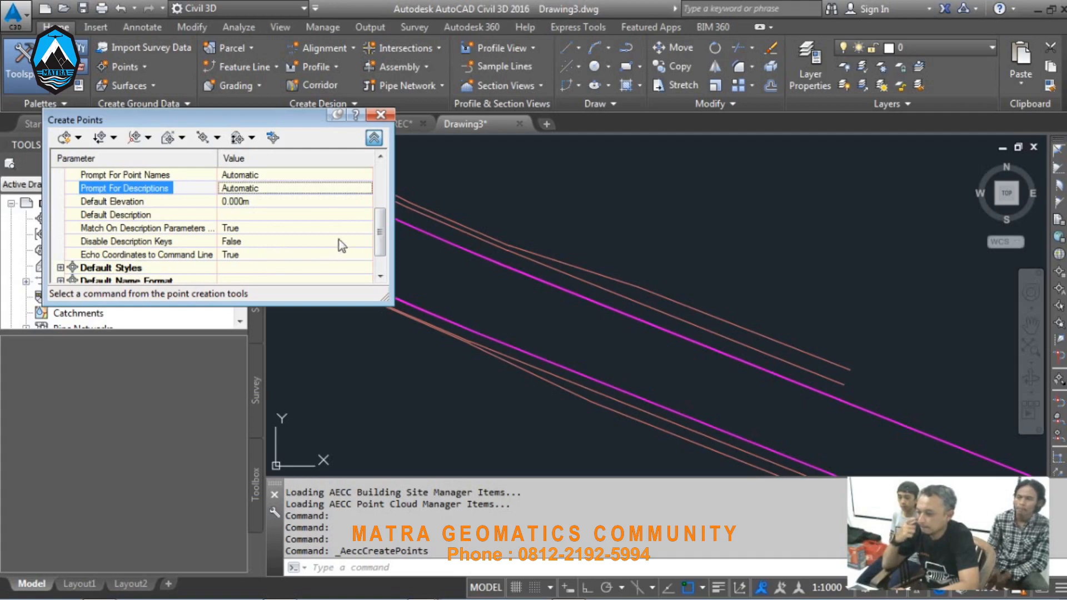
pyautogui.click(260, 216)
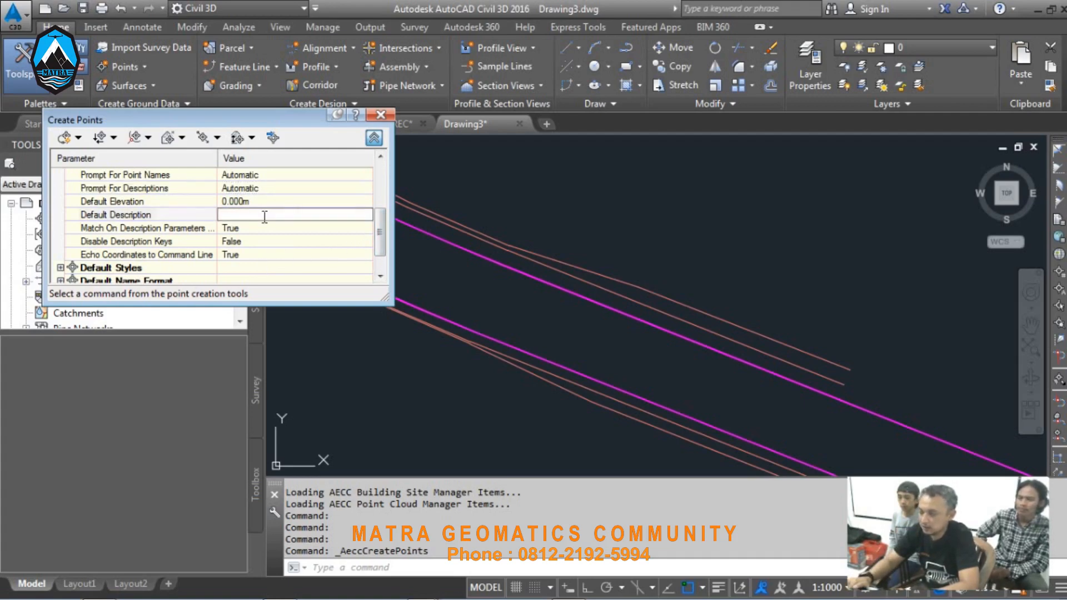
pyautogui.write('DP')
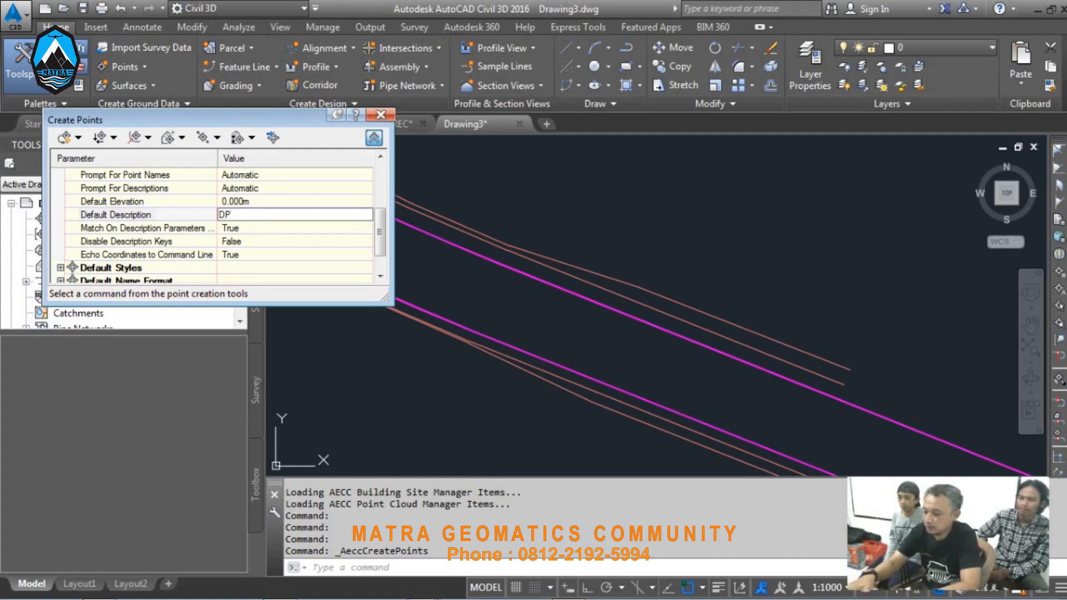
pyautogui.write('T')
pyautogui.press('Return')
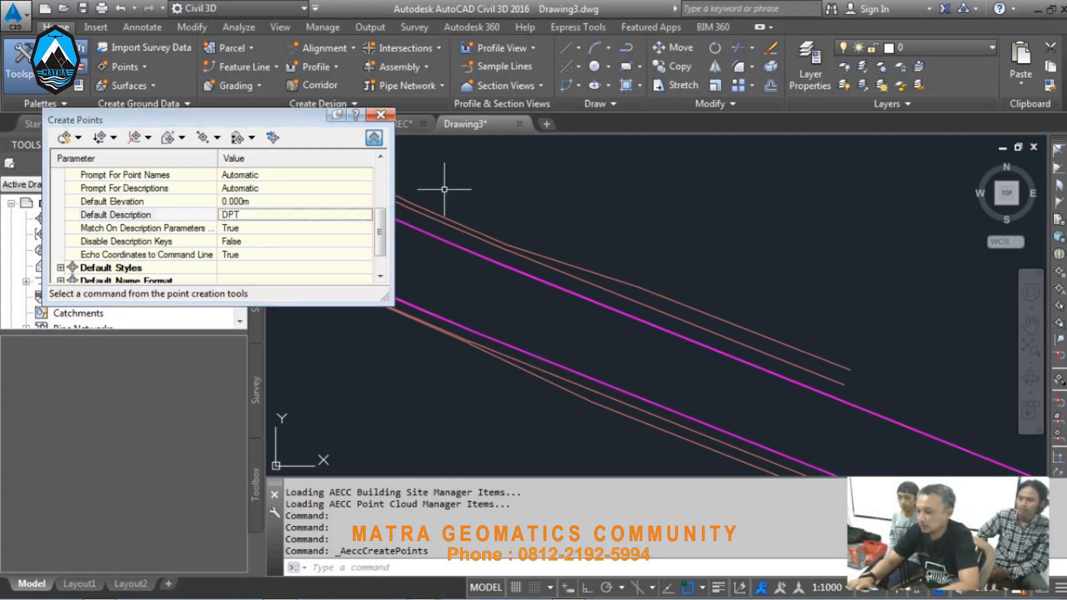
pyautogui.scroll(-4, 697, 236)
pyautogui.moveTo(604, 205); pyautogui.dragTo(736, 294, button='middle')
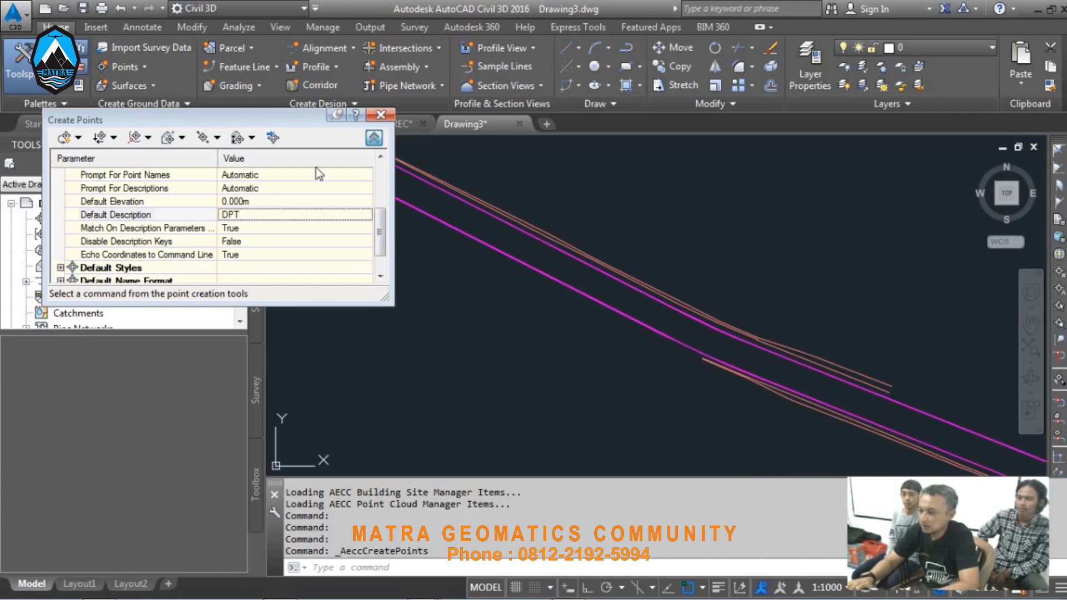
pyautogui.click(79, 137)
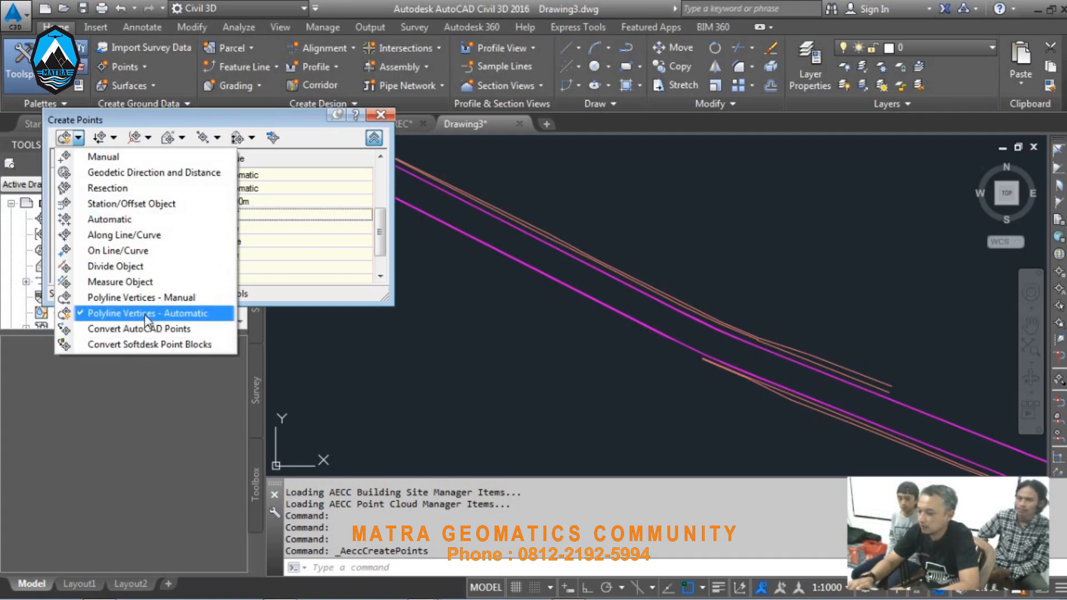
pyautogui.click(145, 315)
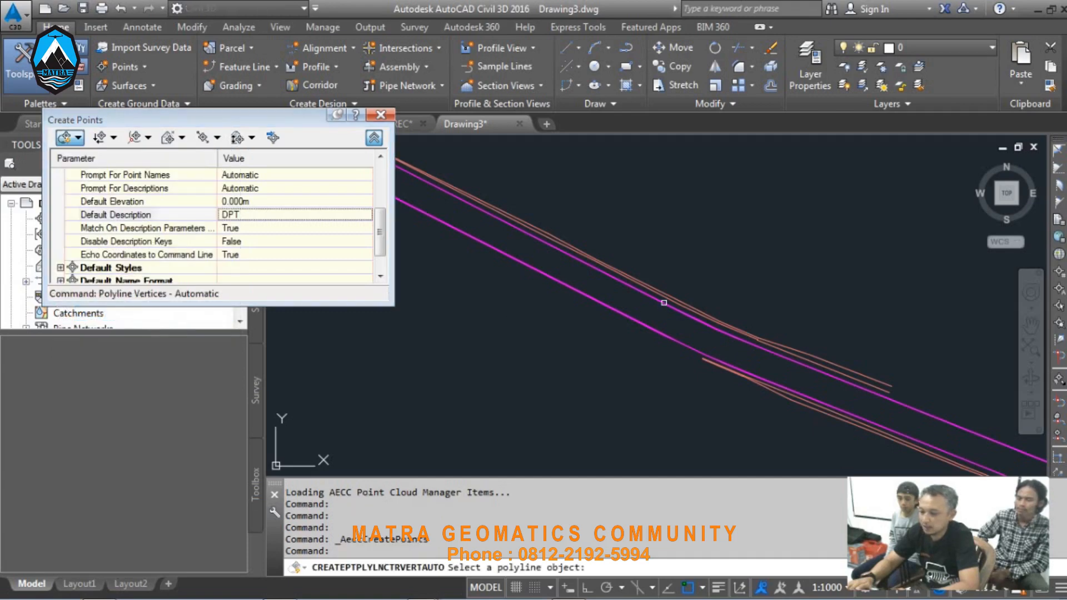
pyautogui.press('Escape')
pyautogui.press('Escape')
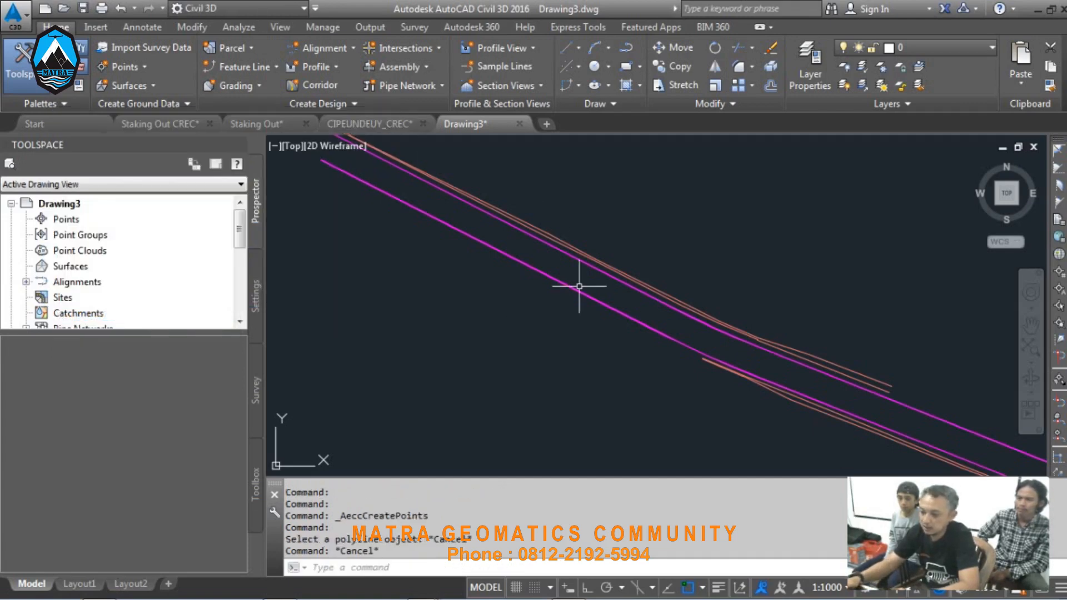
pyautogui.press('Escape')
# Step: Examine the vertices of the lower road edge polyline along its length, clear the selection and view the whole road
pyautogui.click(587, 294)
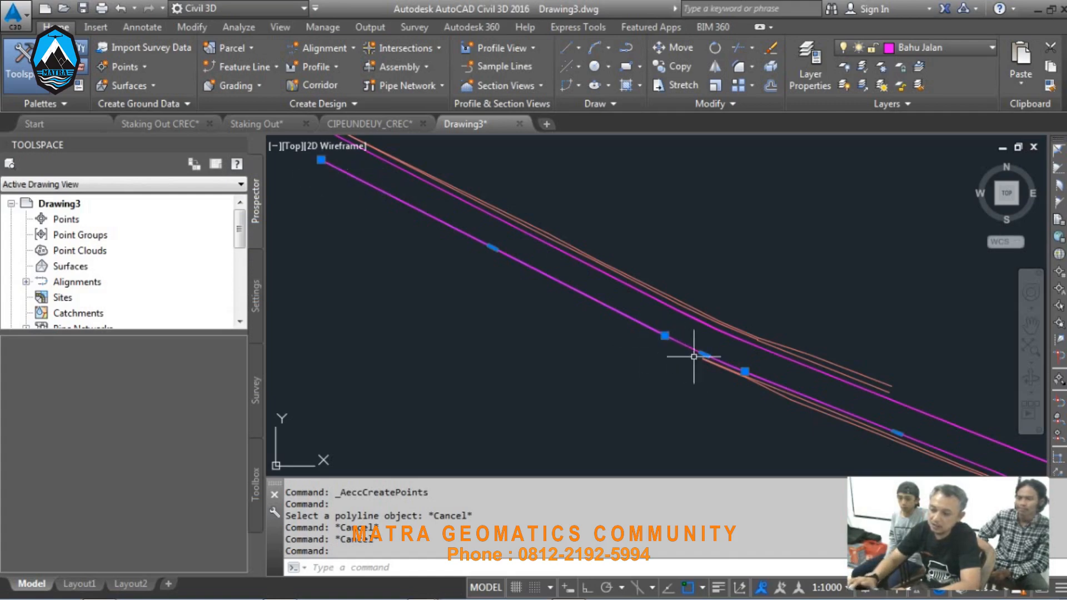
pyautogui.scroll(-3, 607, 317)
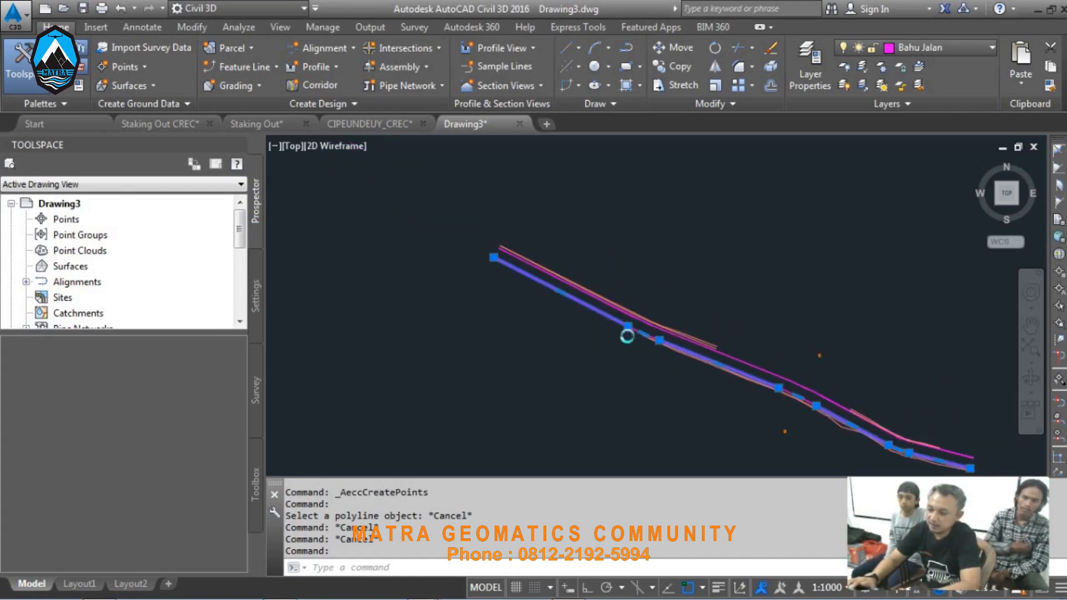
pyautogui.scroll(5, 620, 288)
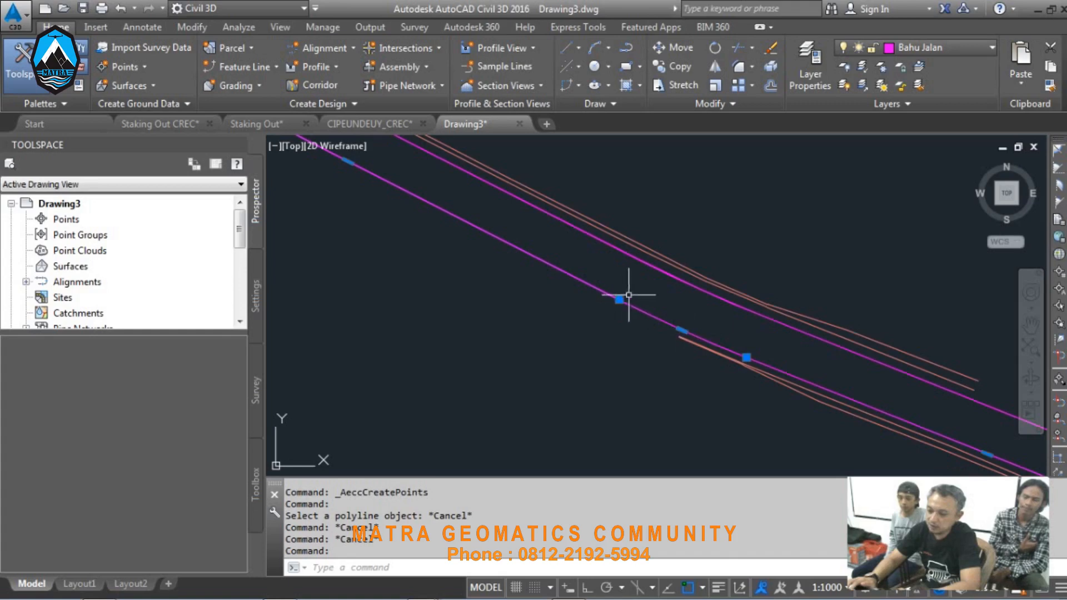
pyautogui.scroll(-4, 514, 282)
pyautogui.scroll(5, 583, 316)
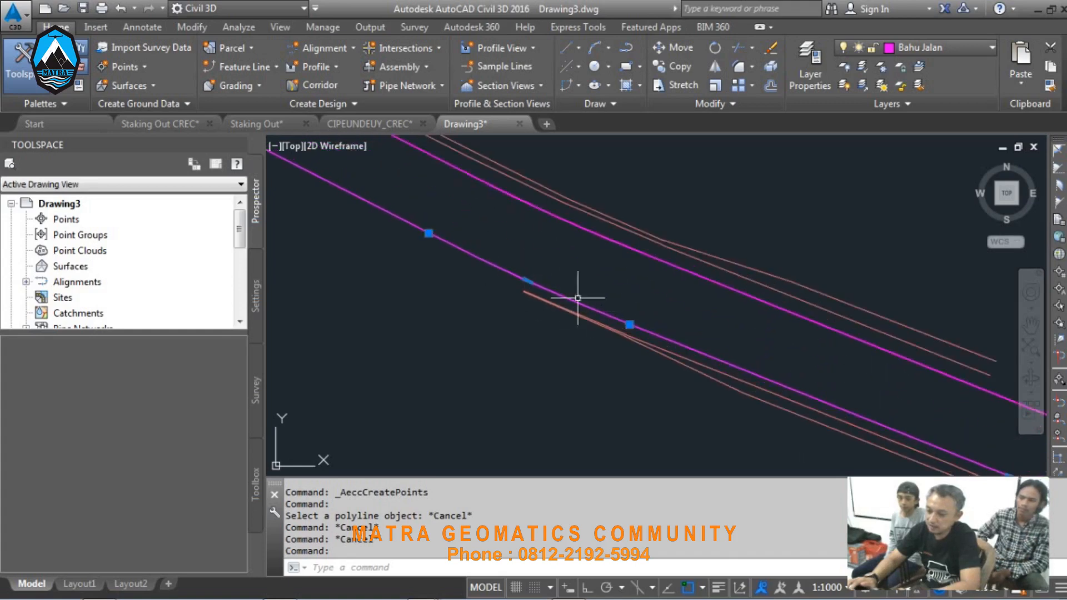
pyautogui.scroll(-3, 489, 250)
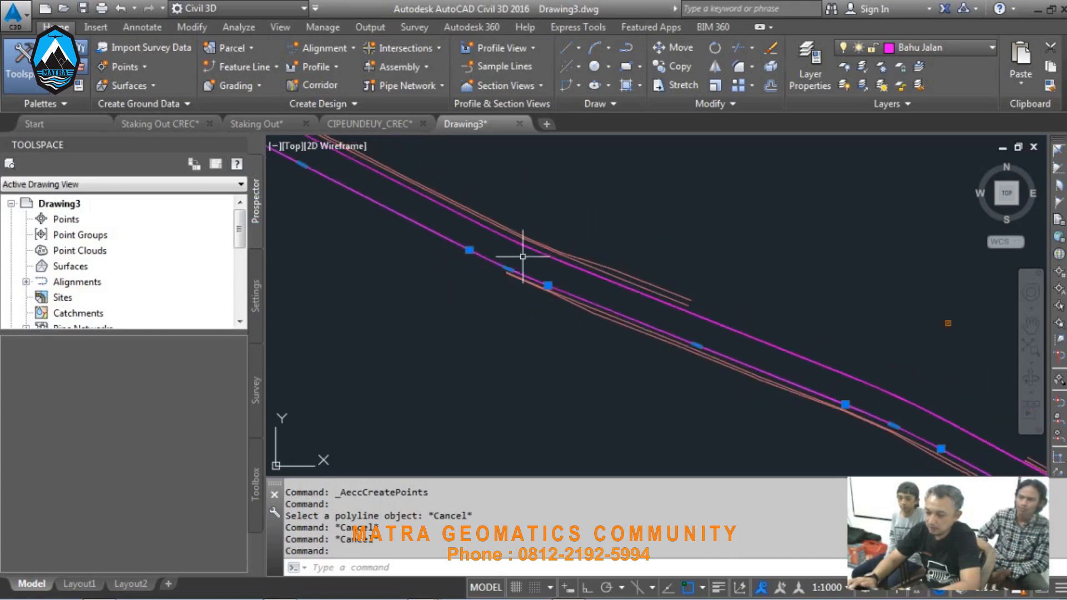
pyautogui.scroll(3, 551, 284)
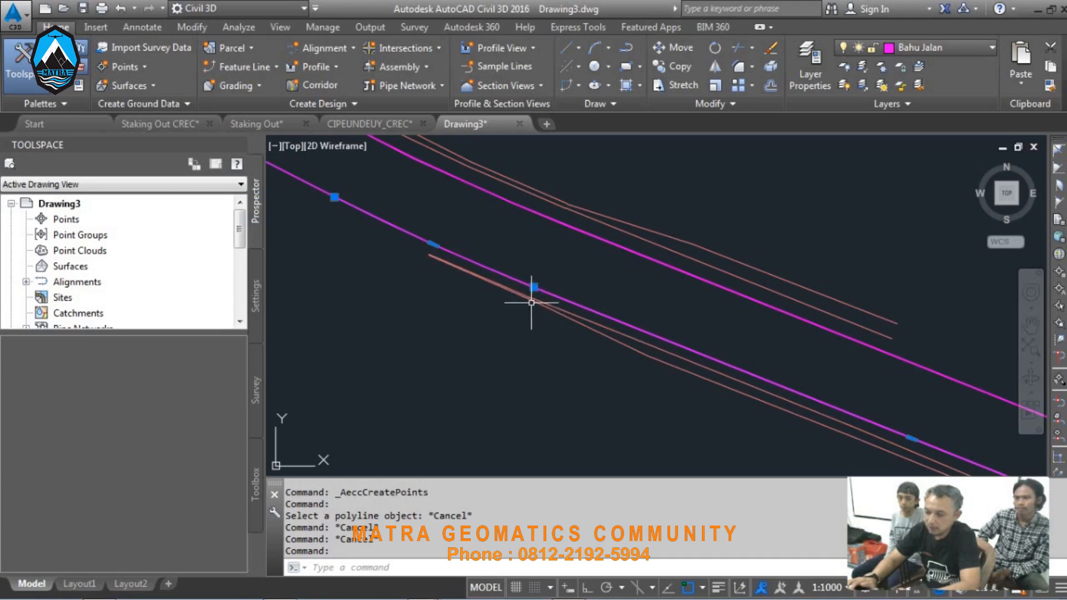
pyautogui.scroll(-4, 575, 287)
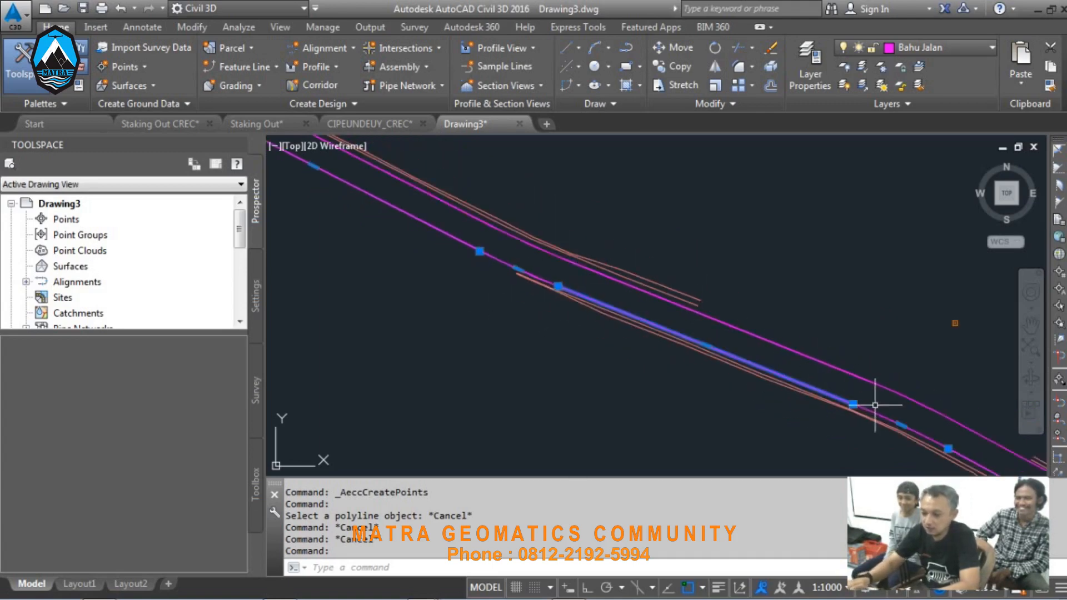
pyautogui.press('Escape')
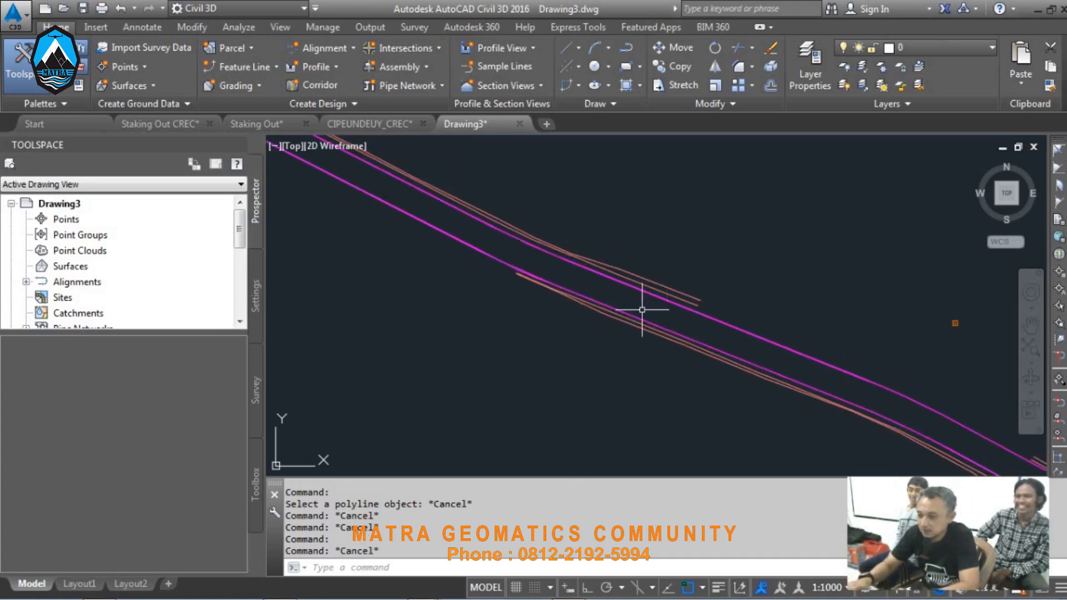
pyautogui.click(491, 258)
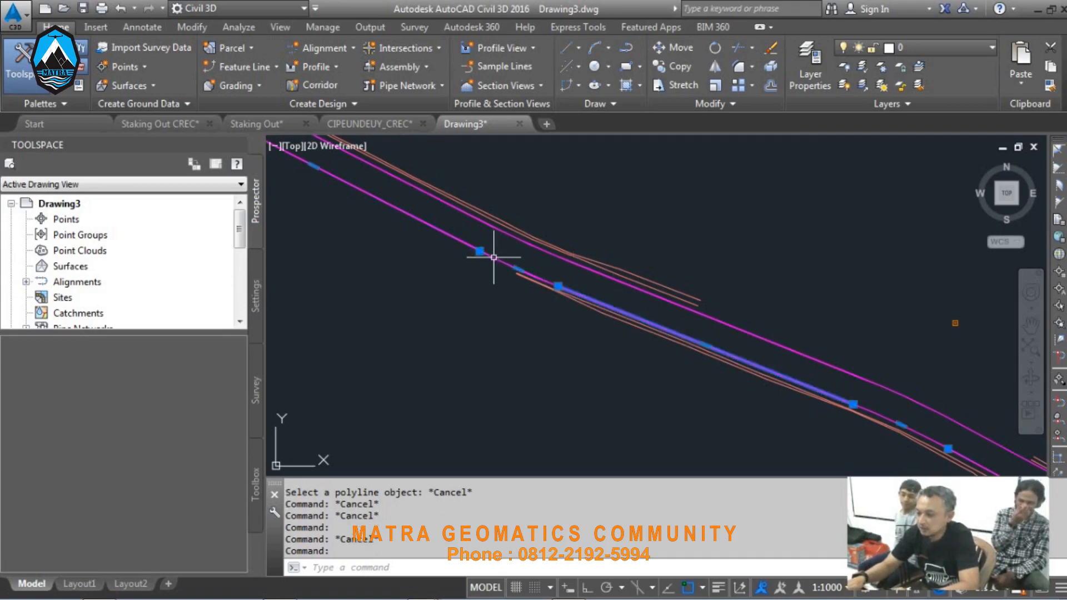
pyautogui.press('Escape')
pyautogui.scroll(-2, 733, 283)
pyautogui.scroll(-2, 583, 274)
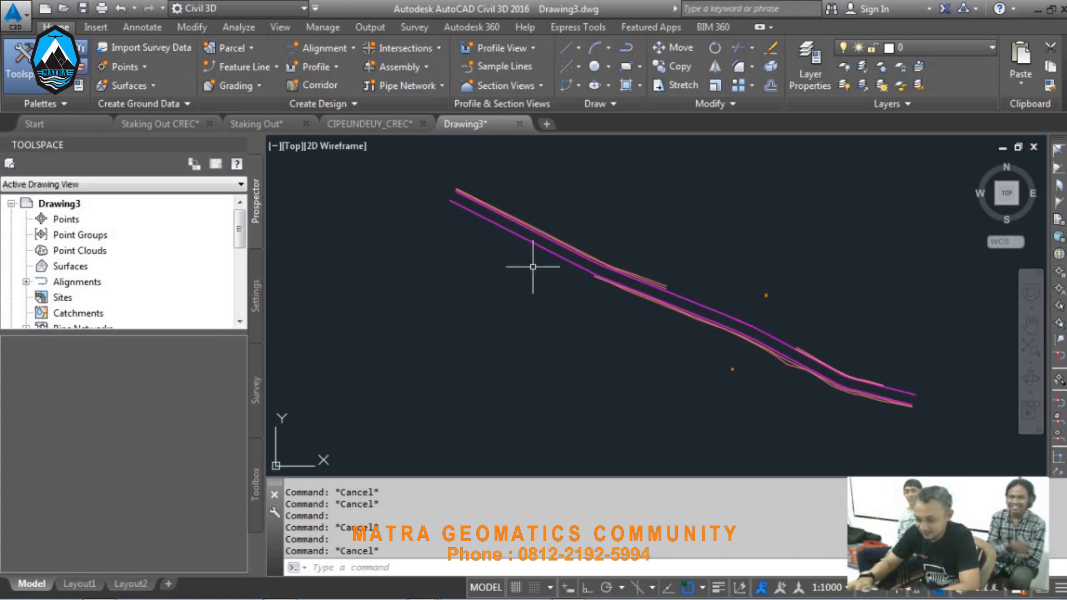
pyautogui.moveTo(452, 244); pyautogui.dragTo(503, 299, button='middle')
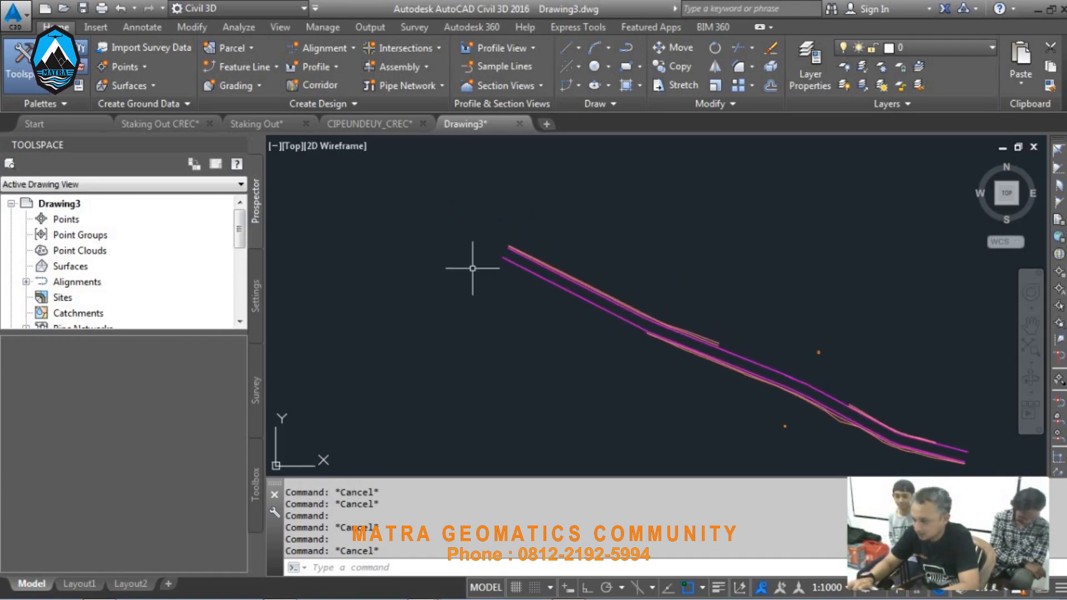
# Step: Create points automatically at all polyline vertices of the outer slope line above the upper road edge and end the command
pyautogui.click(120, 65)
pyautogui.click(141, 86)
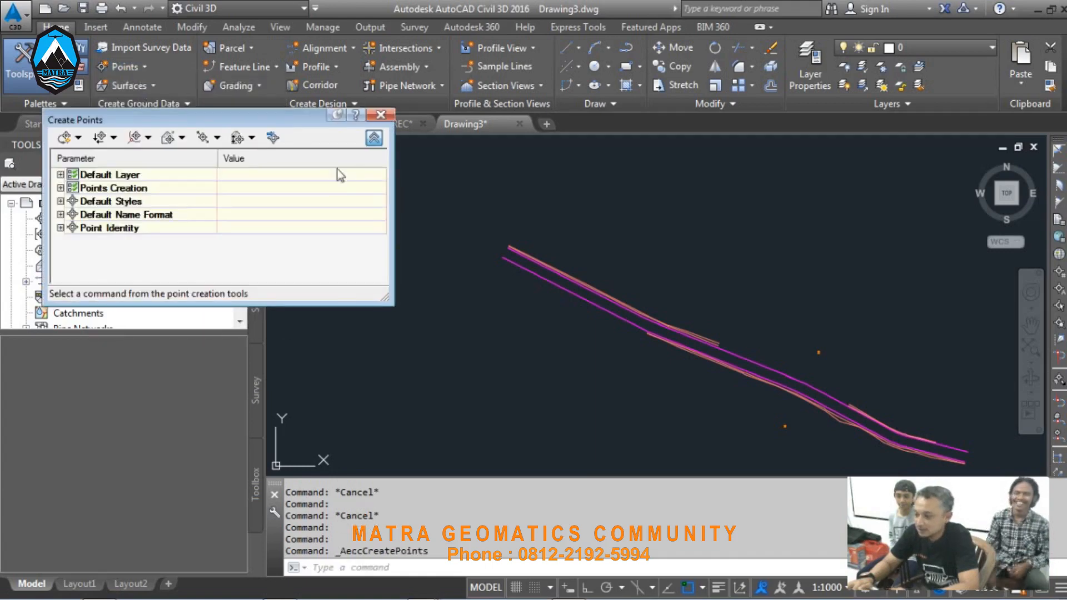
pyautogui.click(78, 137)
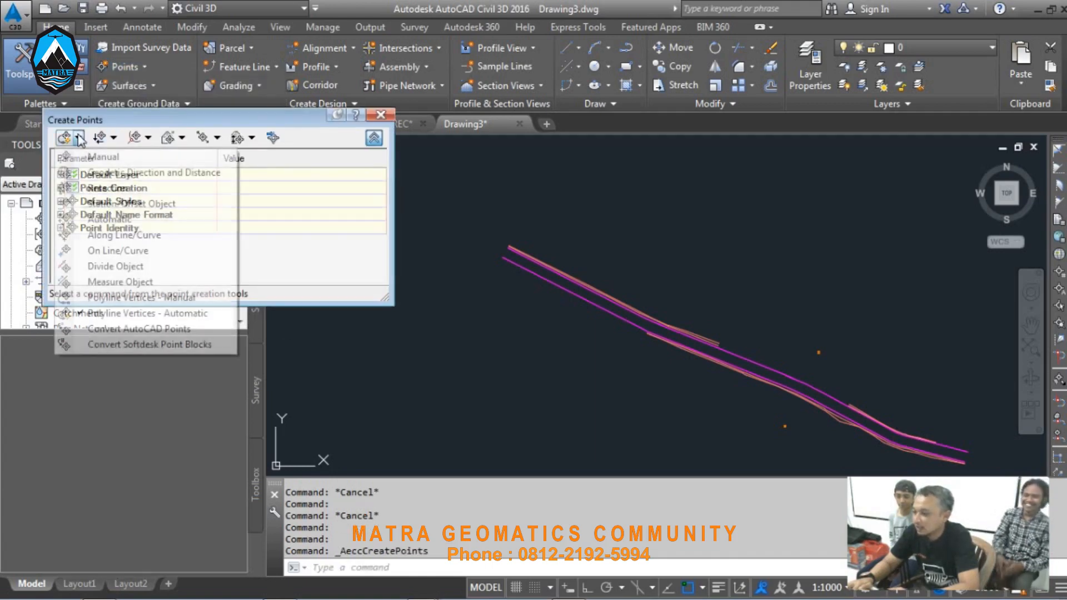
pyautogui.click(131, 313)
pyautogui.scroll(4, 485, 270)
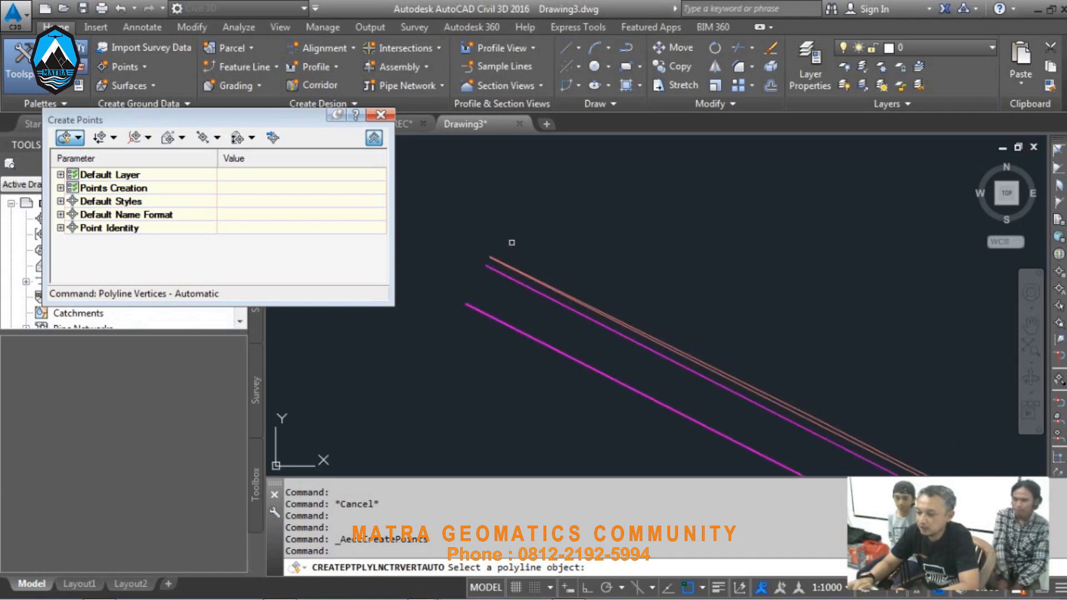
pyautogui.scroll(2, 488, 268)
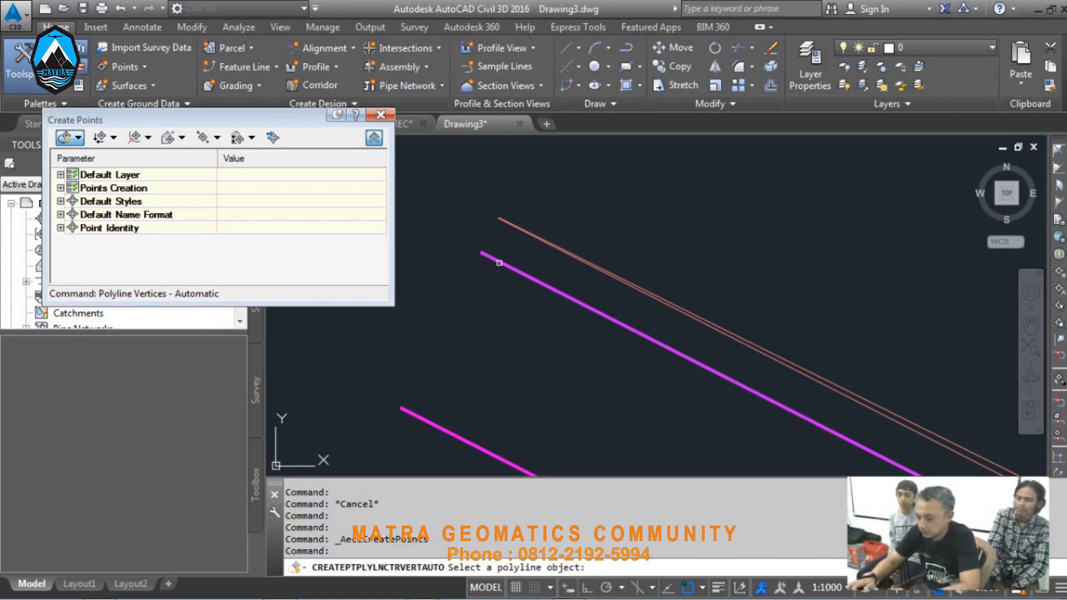
pyautogui.scroll(1, 611, 273)
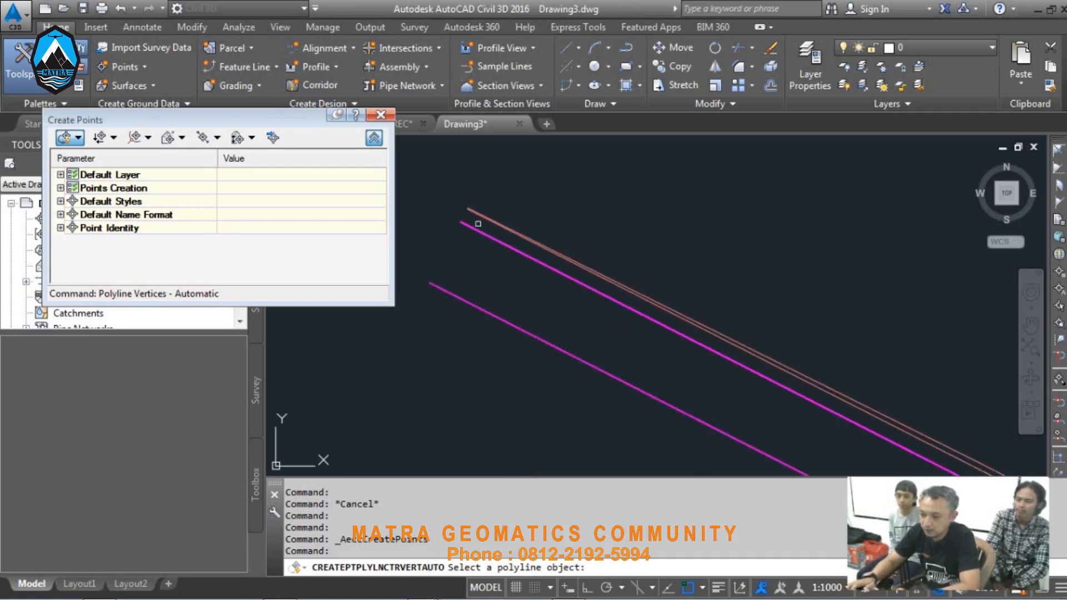
pyautogui.scroll(2, 658, 303)
pyautogui.scroll(-3, 658, 303)
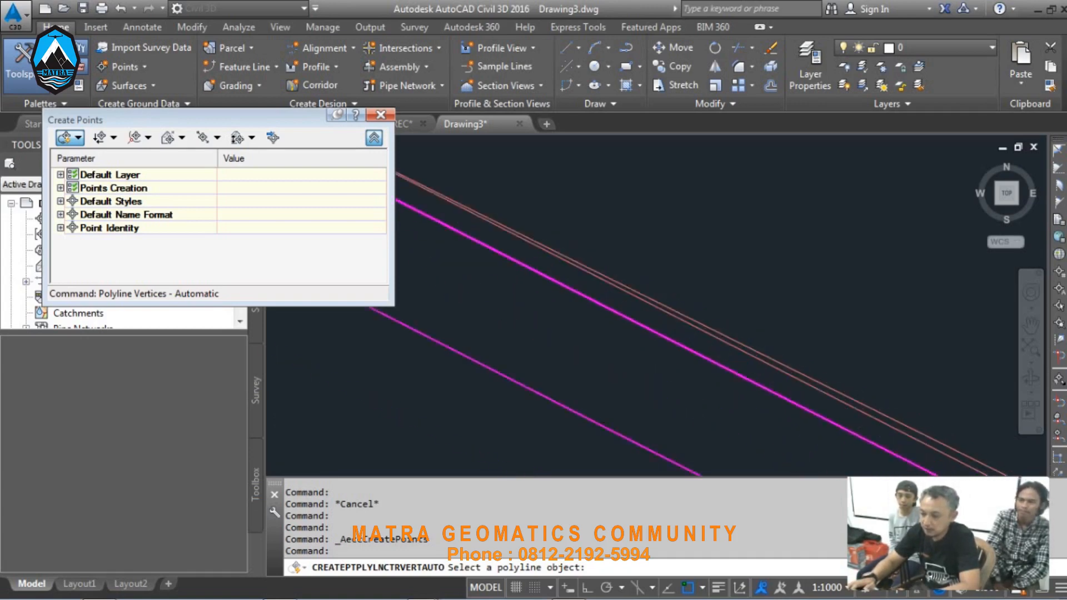
pyautogui.scroll(-3, 670, 256)
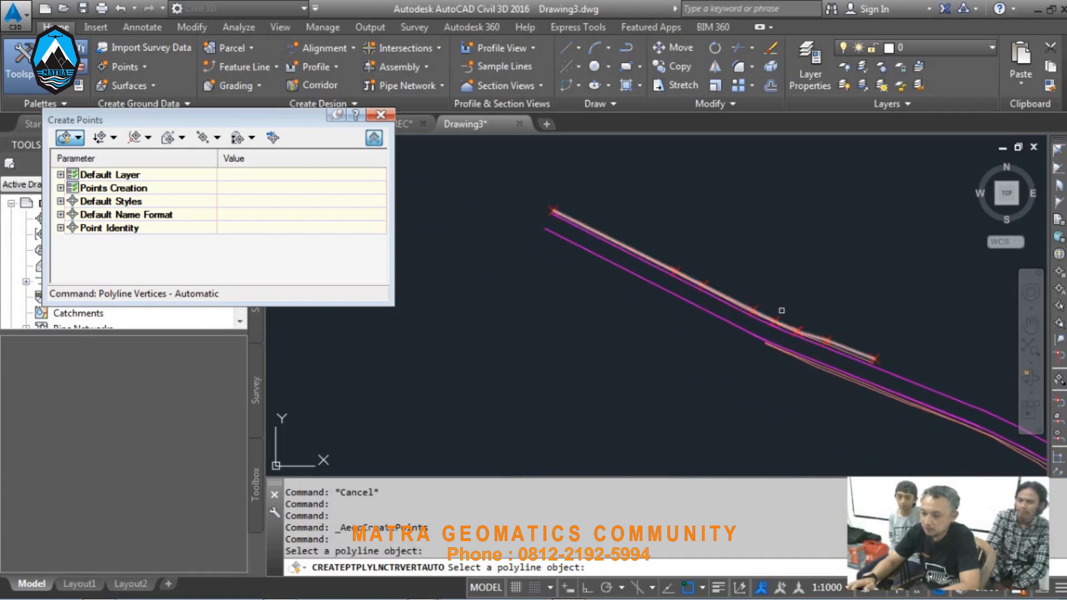
pyautogui.scroll(3, 624, 241)
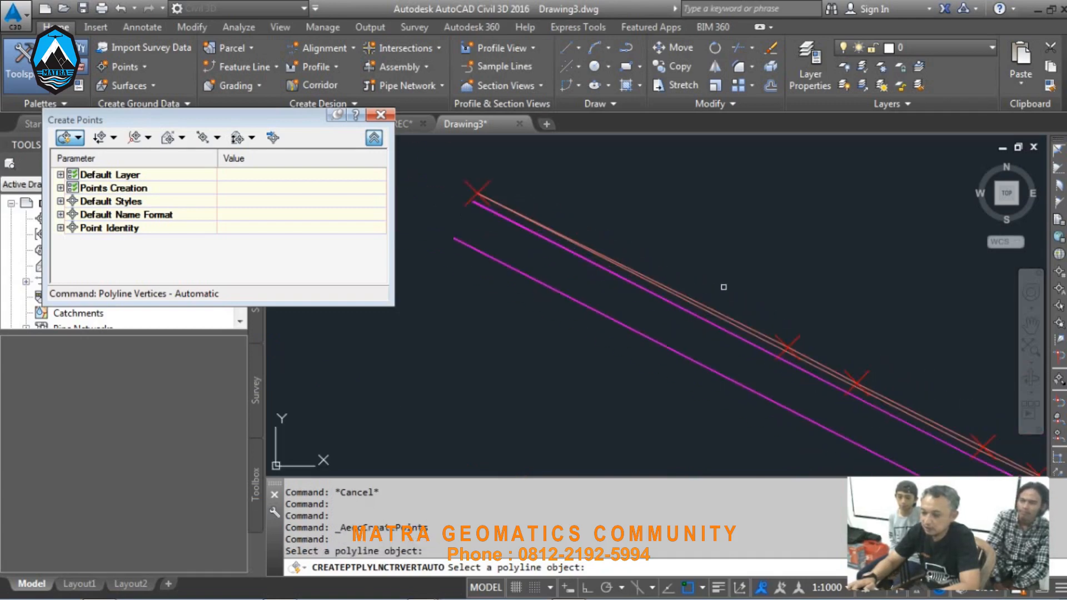
pyautogui.press('Return')
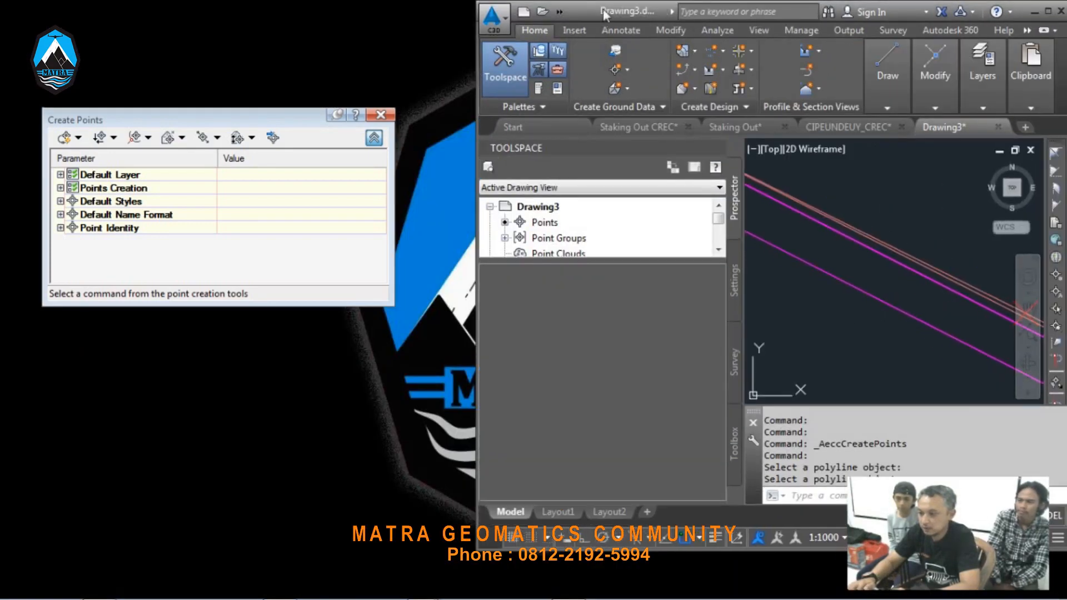
# Step: Set the annotation scale of the drawing to 1:100 and maximize the program window again
pyautogui.moveTo(607, 11); pyautogui.dragTo(422, 32)
pyautogui.click(640, 548)
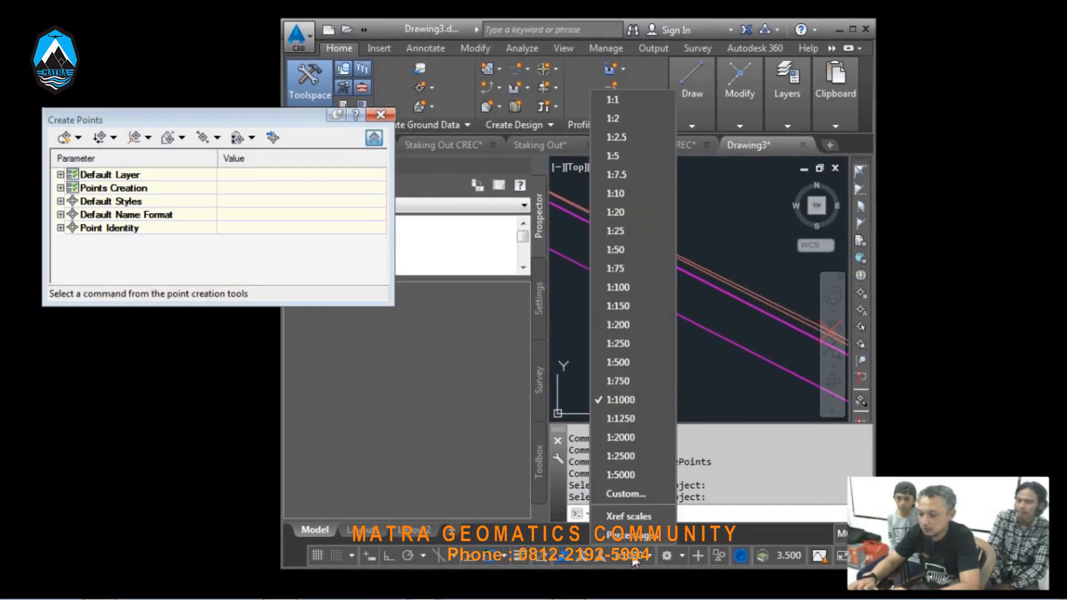
pyautogui.click(627, 281)
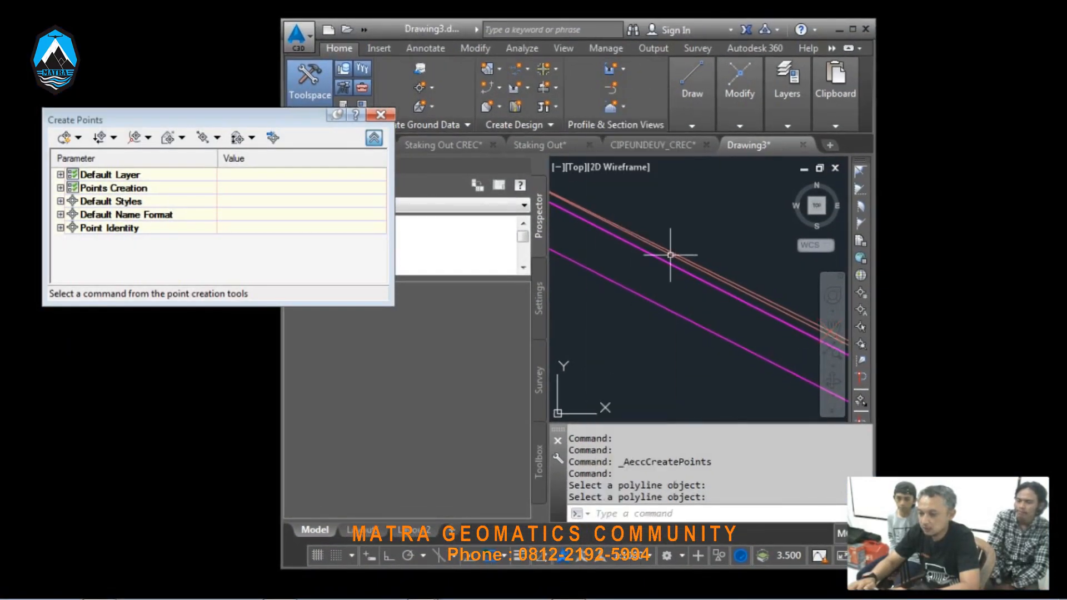
pyautogui.doubleClick(451, 31)
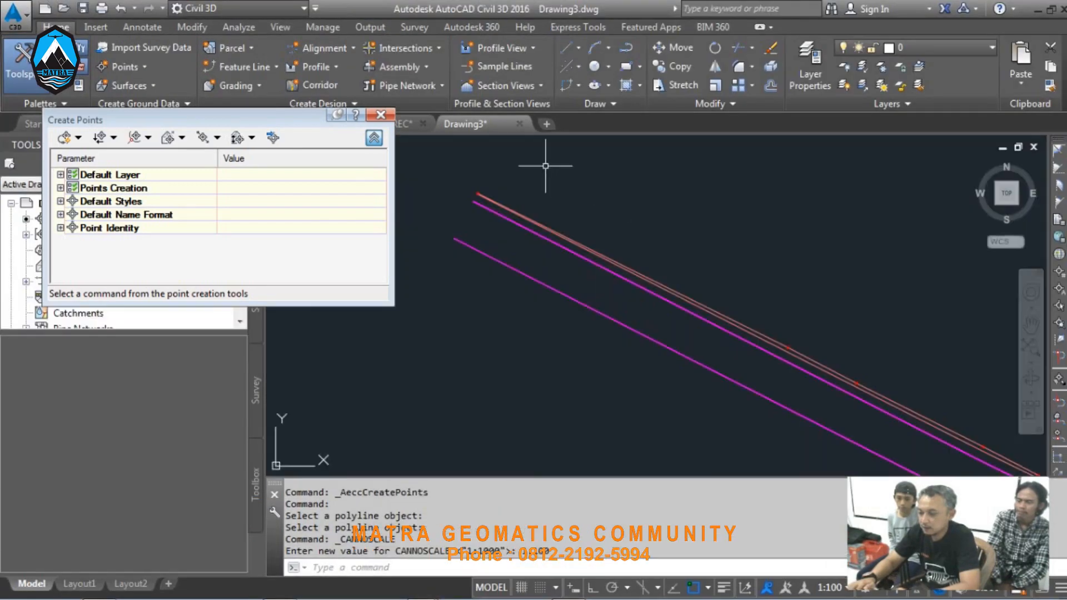
# Step: Set the point label style of the _All Points group to Description Only, keeping the Basic point style
pyautogui.scroll(3, 492, 196)
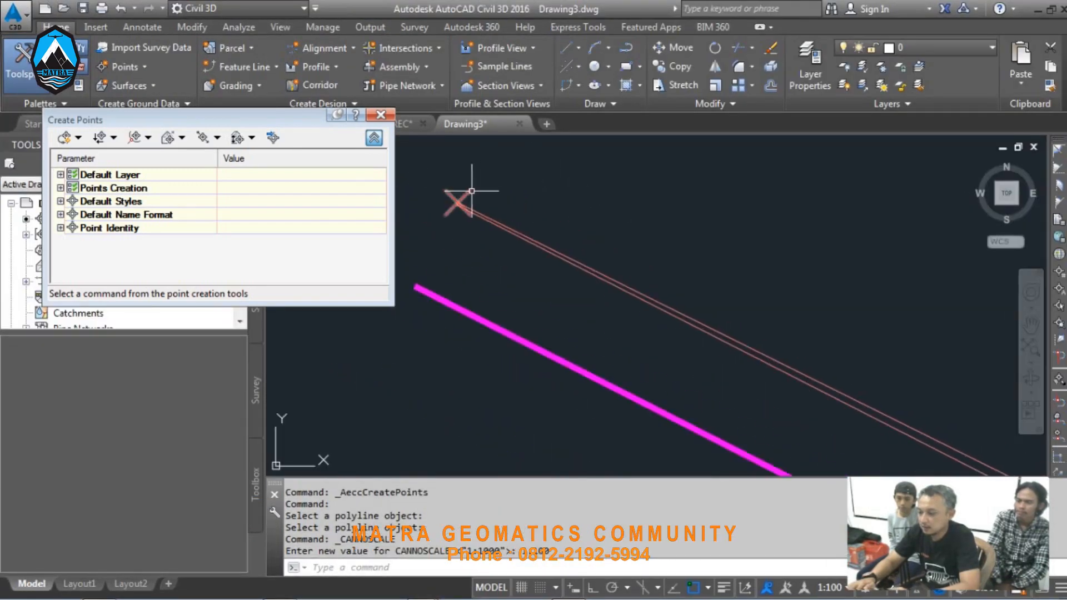
pyautogui.click(473, 188)
pyautogui.rightClick(514, 185)
pyautogui.click(584, 340)
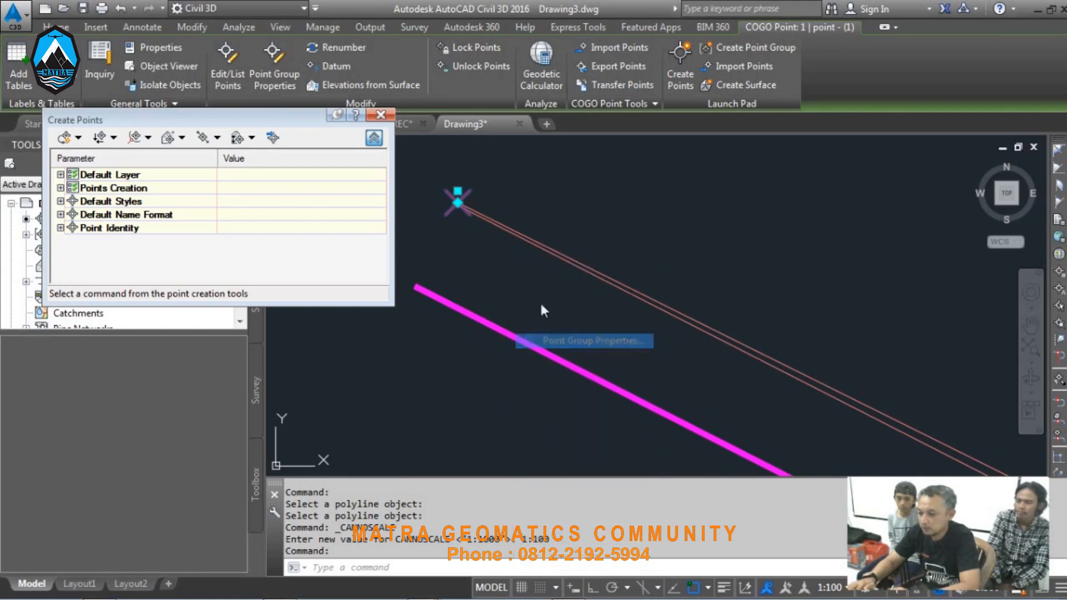
pyautogui.click(439, 373)
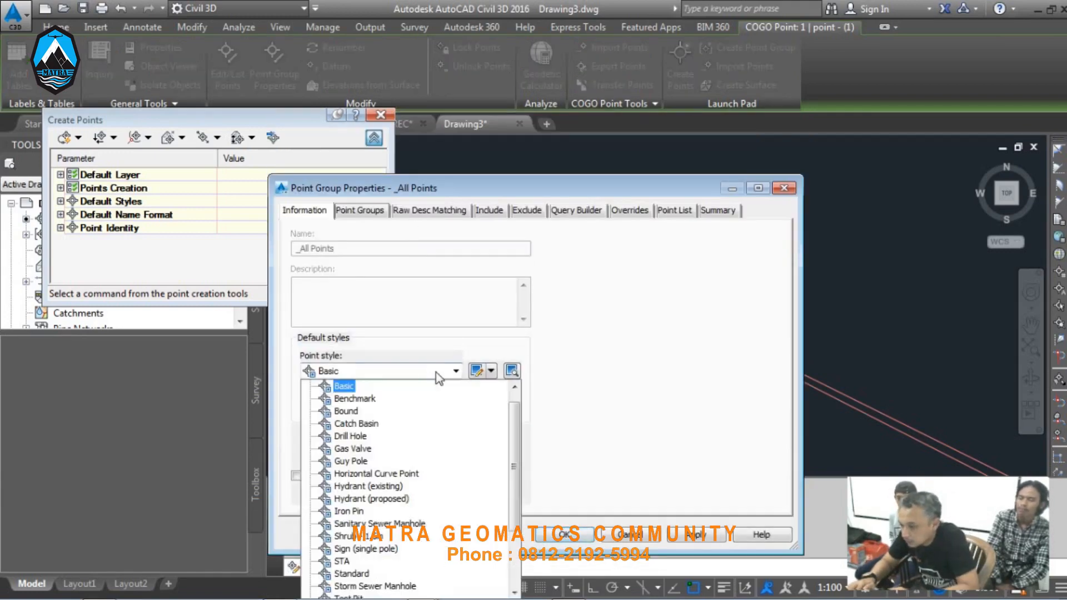
pyautogui.click(436, 372)
pyautogui.click(436, 406)
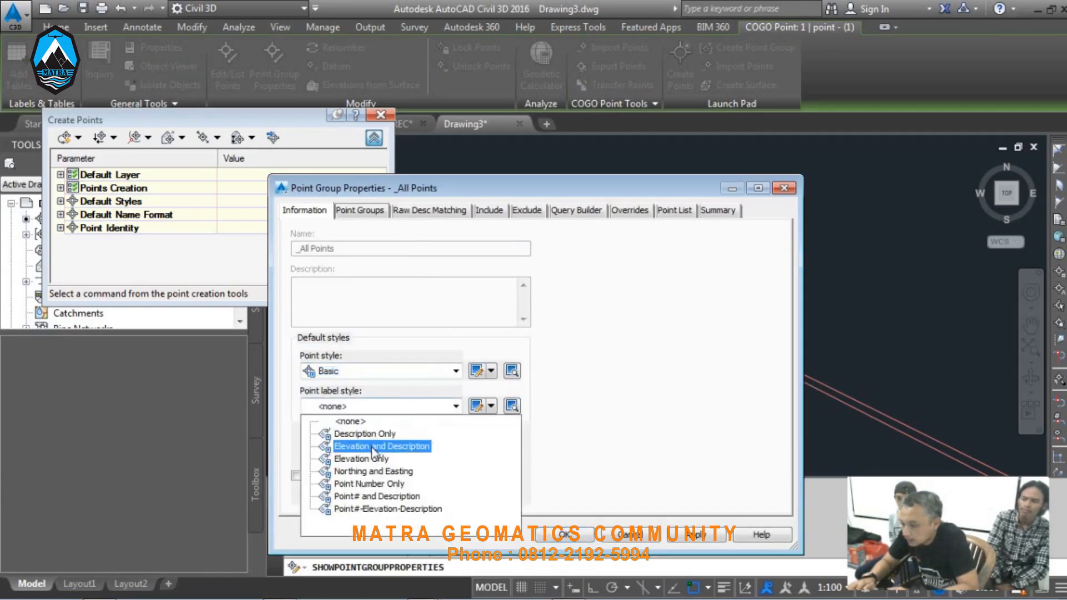
pyautogui.click(380, 431)
pyautogui.click(562, 535)
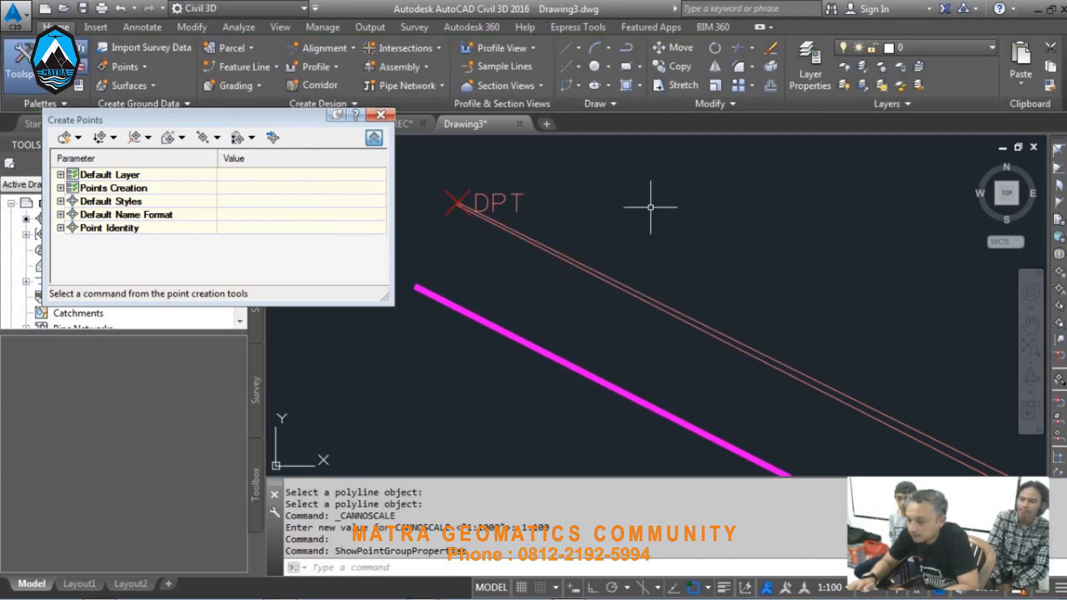
# Step: Create points automatically at all polyline vertices of the inner slope line above the upper road edge
pyautogui.scroll(-2, 624, 215)
pyautogui.scroll(3, 854, 321)
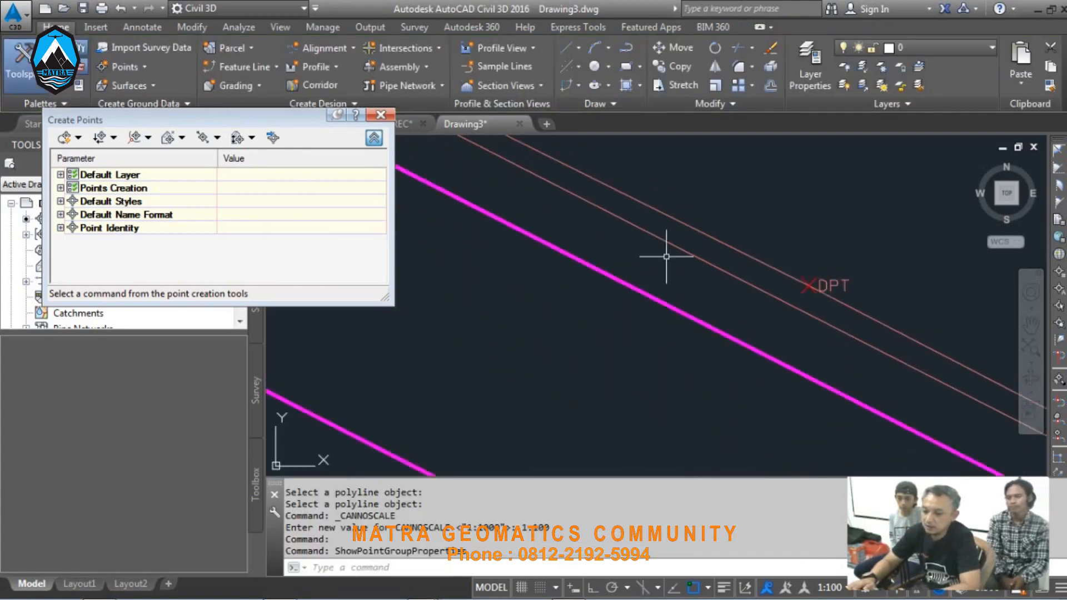
pyautogui.scroll(-2, 662, 250)
pyautogui.click(69, 143)
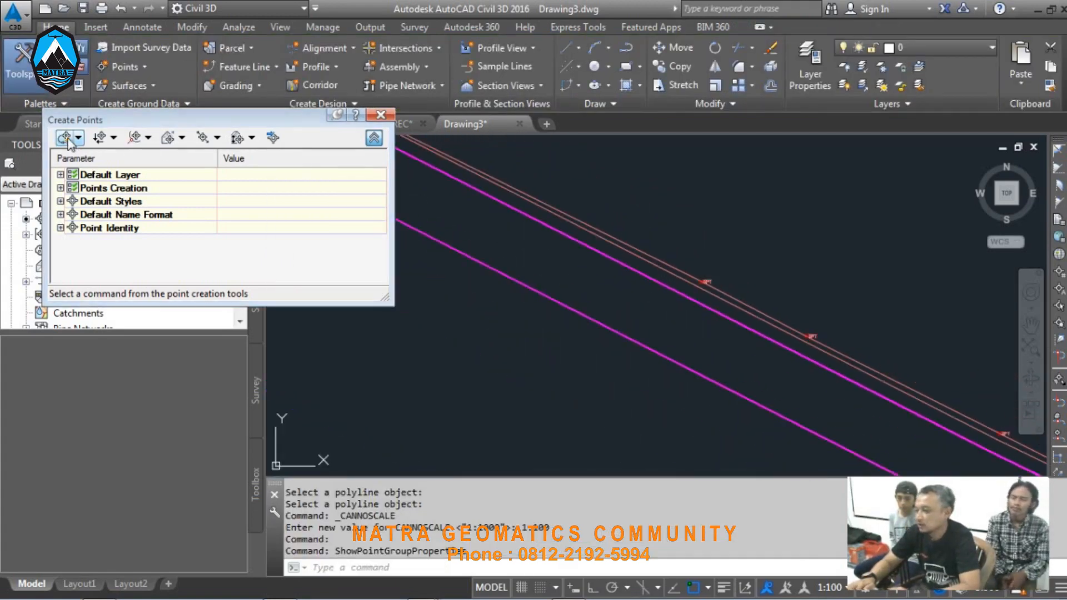
pyautogui.scroll(5, 717, 289)
pyautogui.scroll(2, 673, 245)
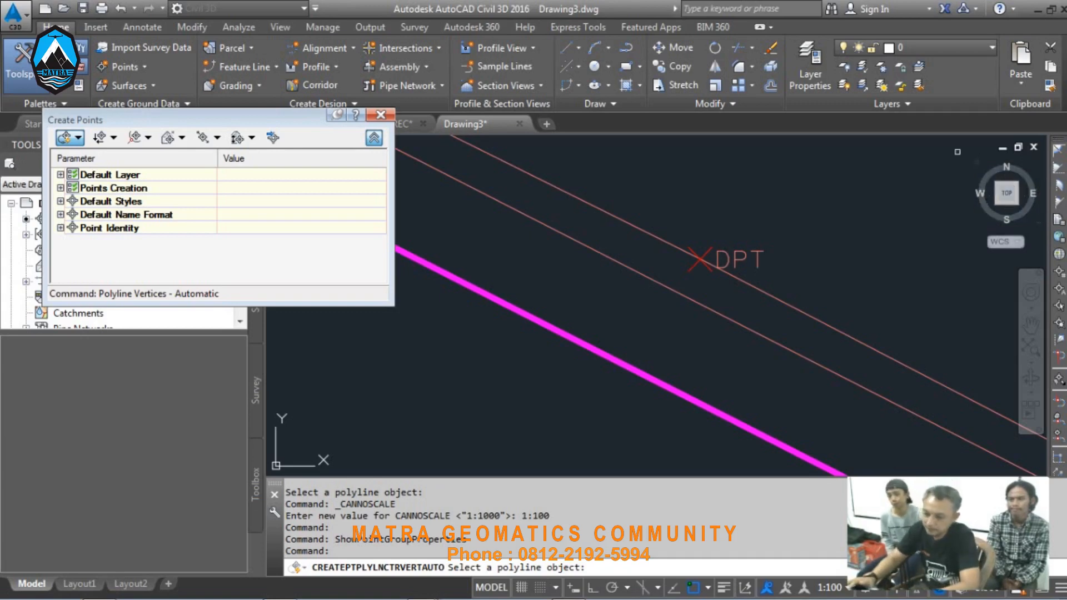
pyautogui.scroll(-4, 778, 338)
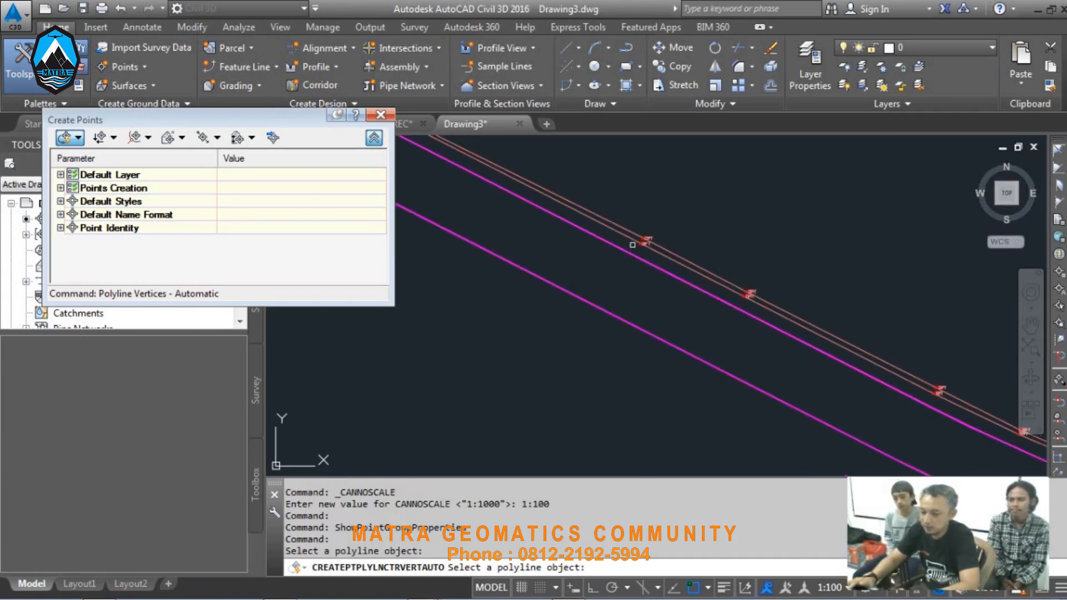
# Step: Create points automatically at the vertices of the inner slope polyline below the lower road edge and end the command
pyautogui.scroll(-3, 765, 238)
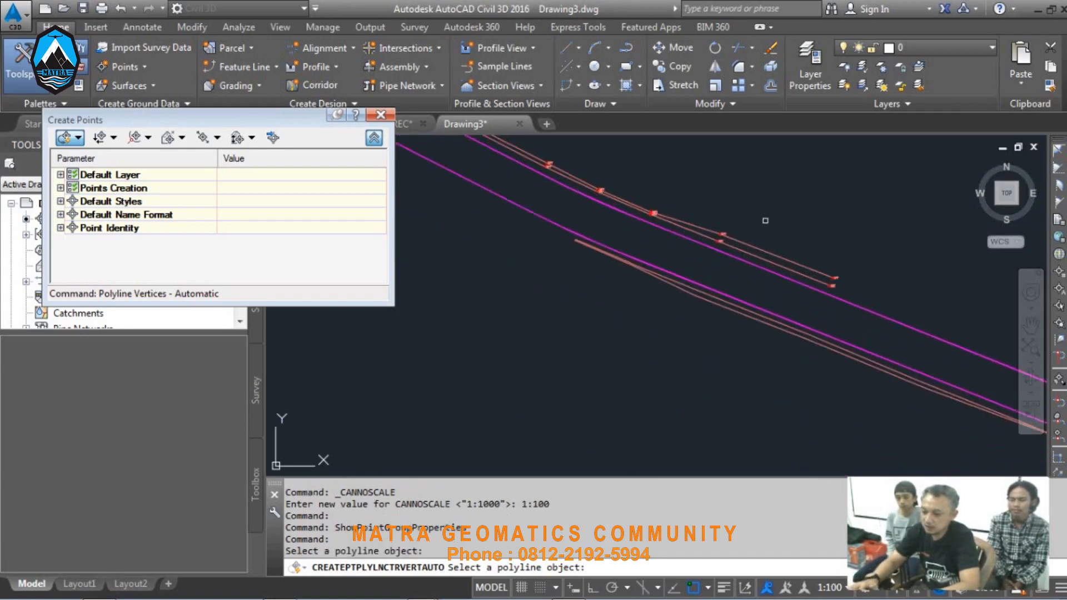
pyautogui.scroll(4, 714, 286)
pyautogui.click(664, 330)
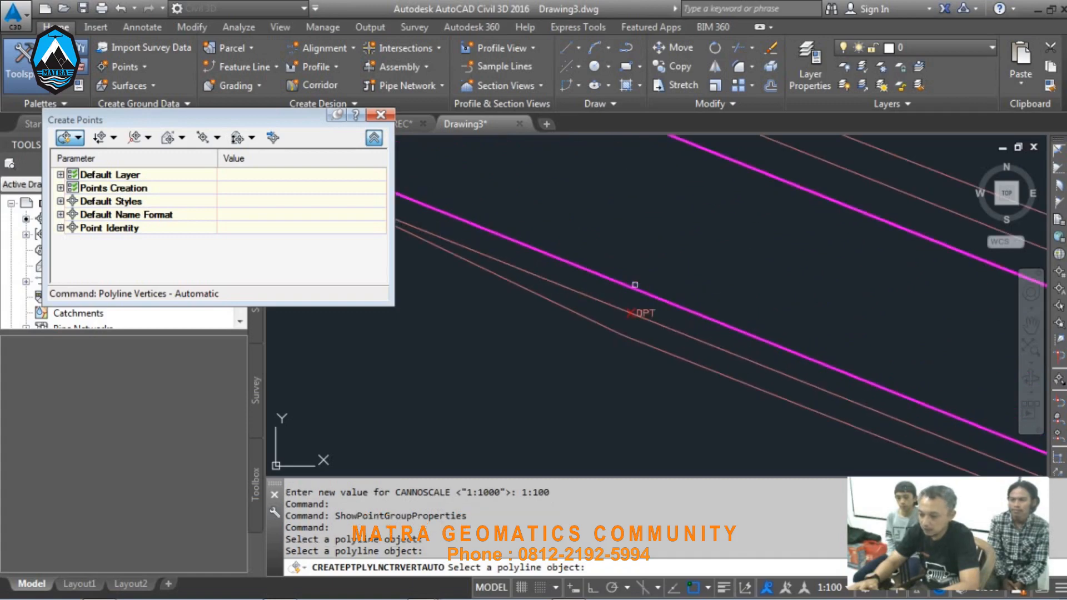
pyautogui.scroll(-4, 631, 344)
pyautogui.scroll(4, 623, 284)
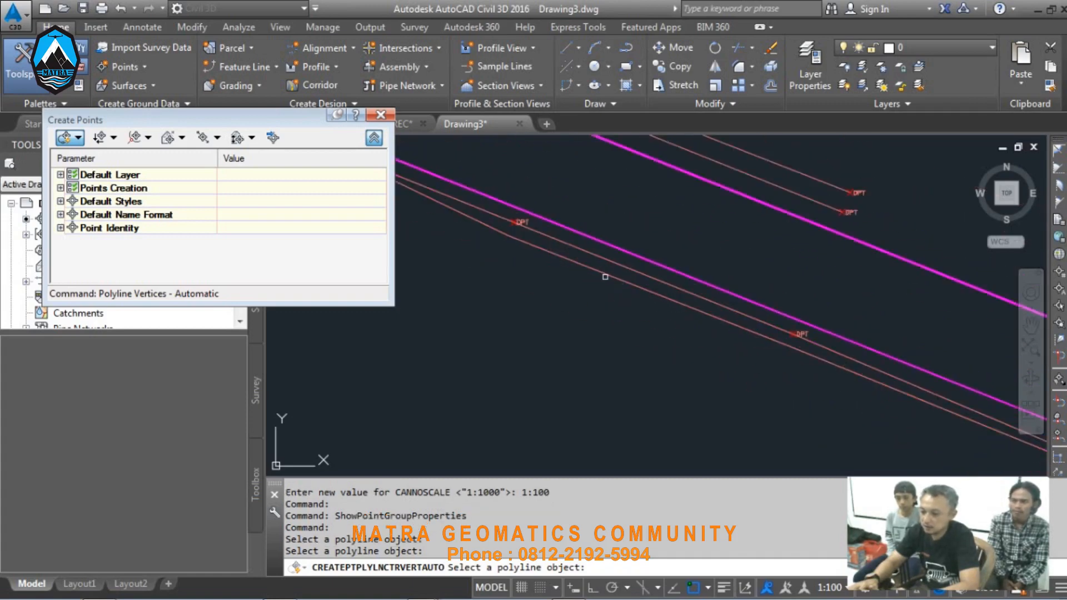
pyautogui.press('Escape')
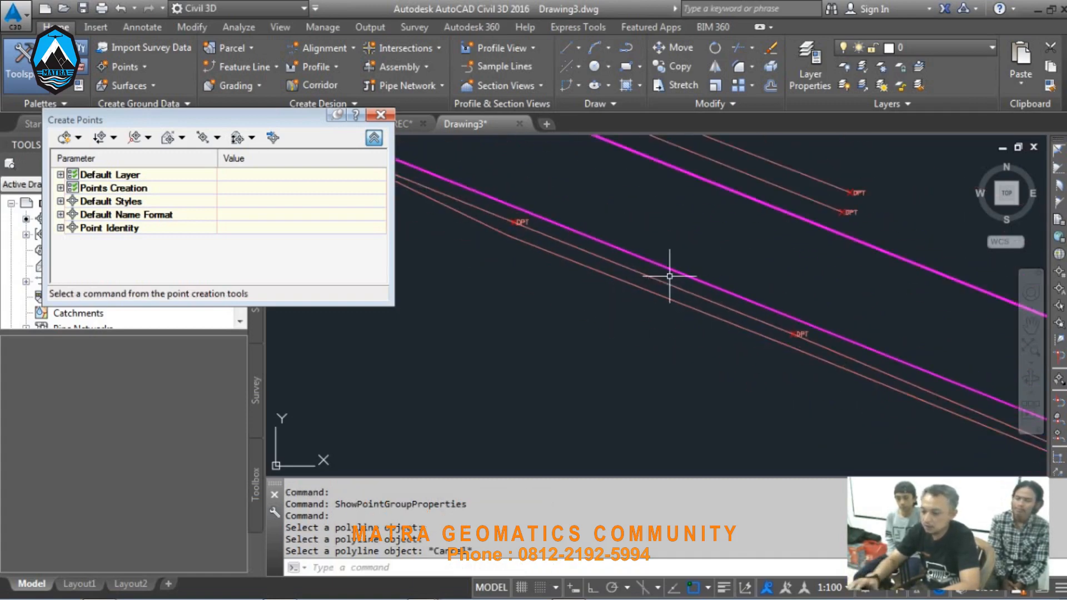
# Step: Check where the inner slope polyline below the lower road edge breaks off and clear the selection
pyautogui.scroll(-4, 669, 276)
pyautogui.scroll(2, 705, 316)
pyautogui.scroll(2, 648, 254)
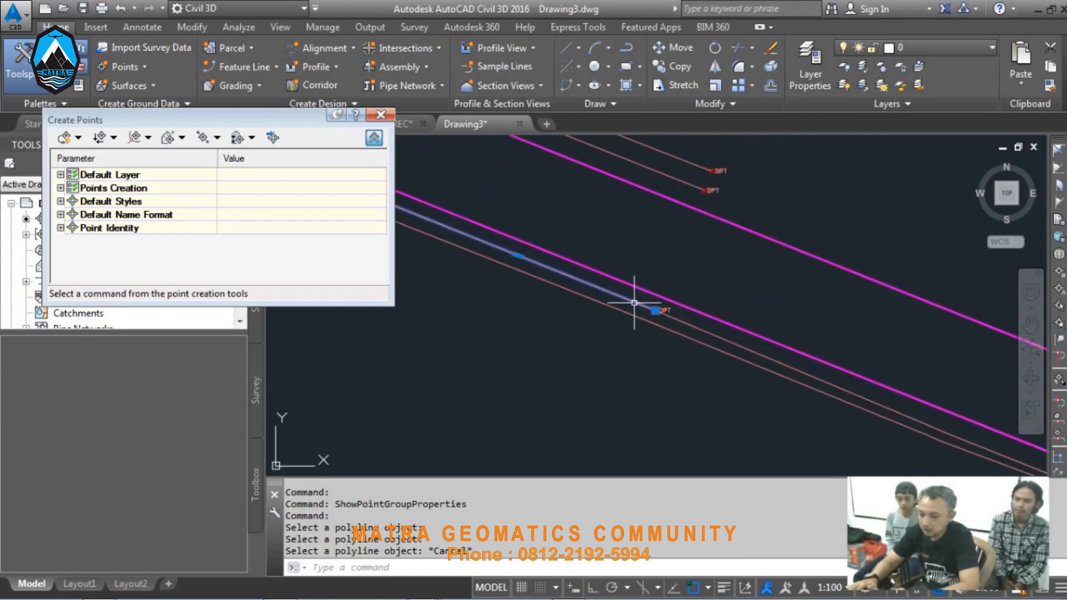
pyautogui.click(683, 322)
pyautogui.press('Escape')
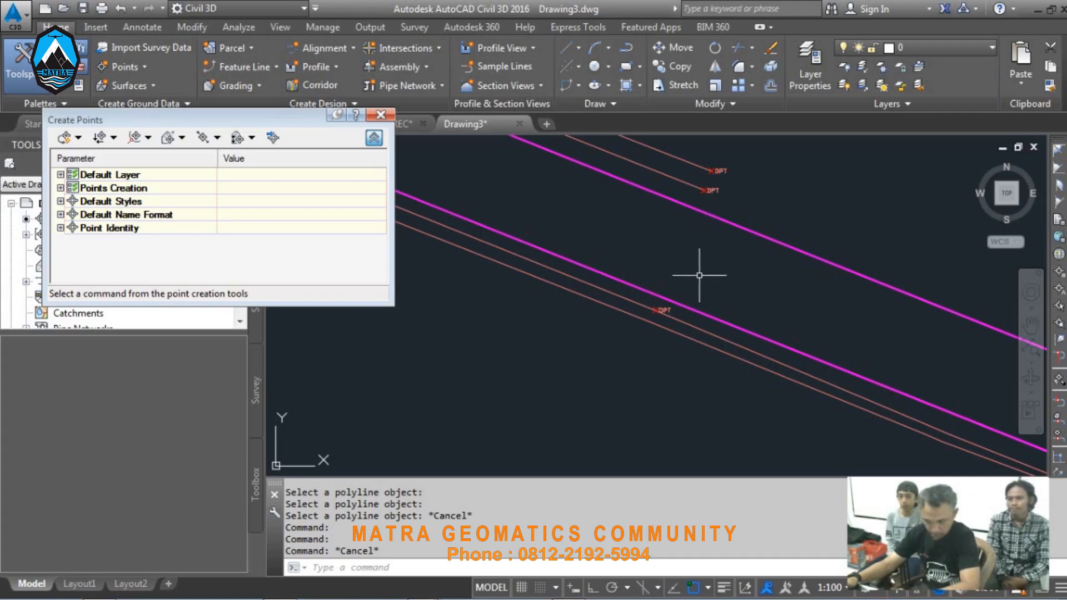
pyautogui.press('Escape')
# Step: Delete all DPT points along the inner slope line below the lower road edge
pyautogui.click(636, 268)
pyautogui.click(709, 341)
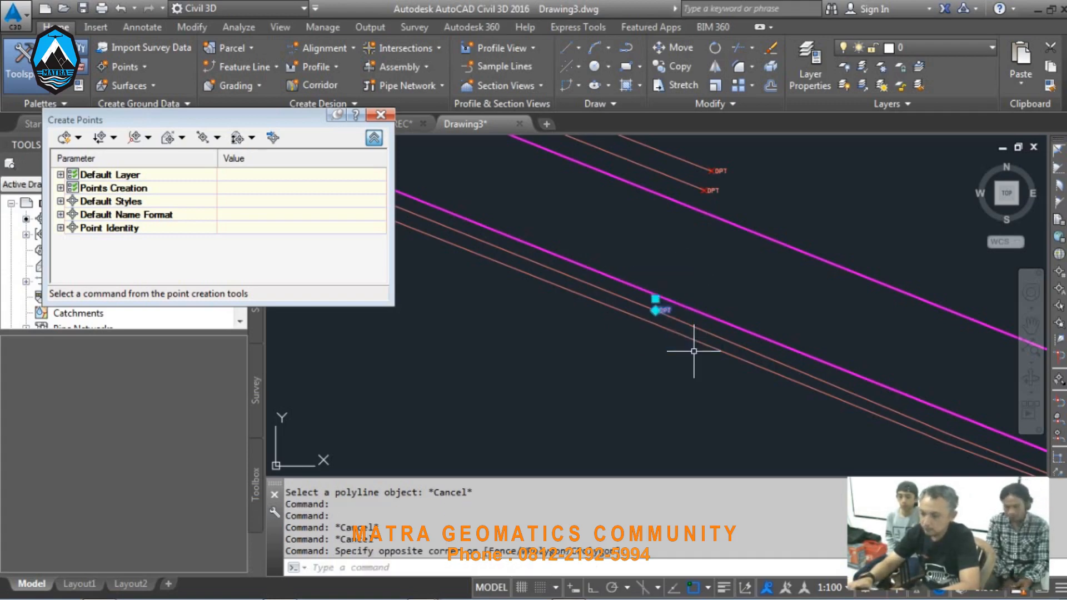
pyautogui.press('Delete')
pyautogui.scroll(-3, 708, 282)
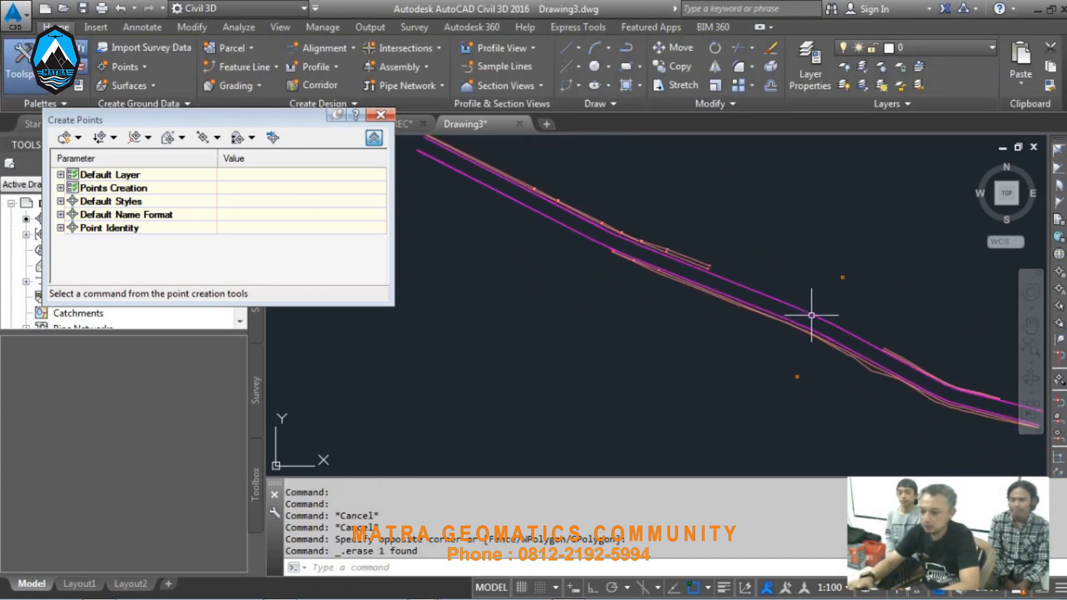
pyautogui.scroll(3, 648, 266)
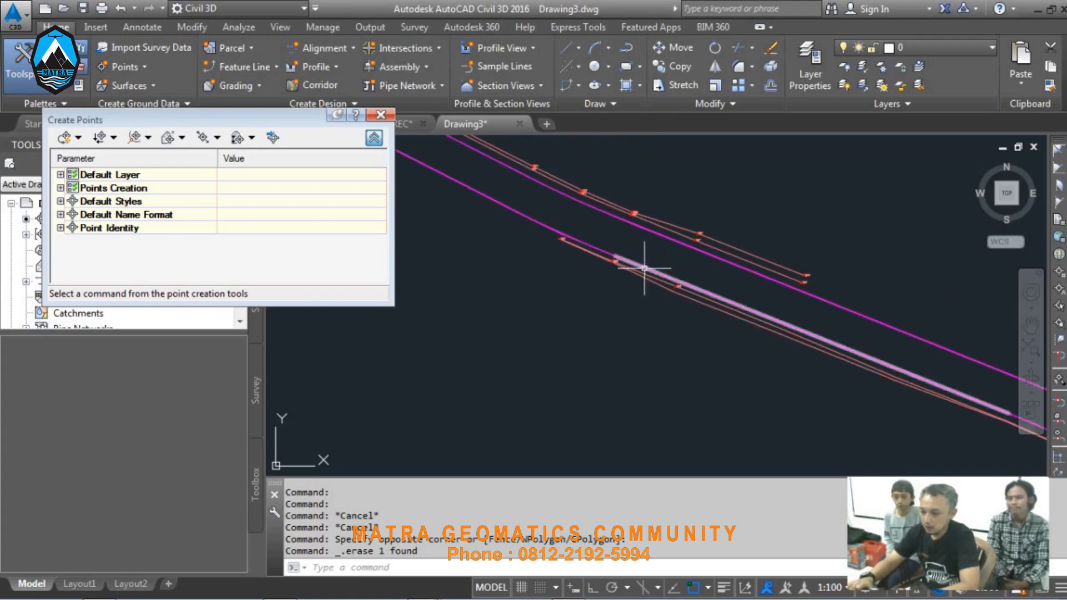
pyautogui.click(551, 215)
pyautogui.click(672, 250)
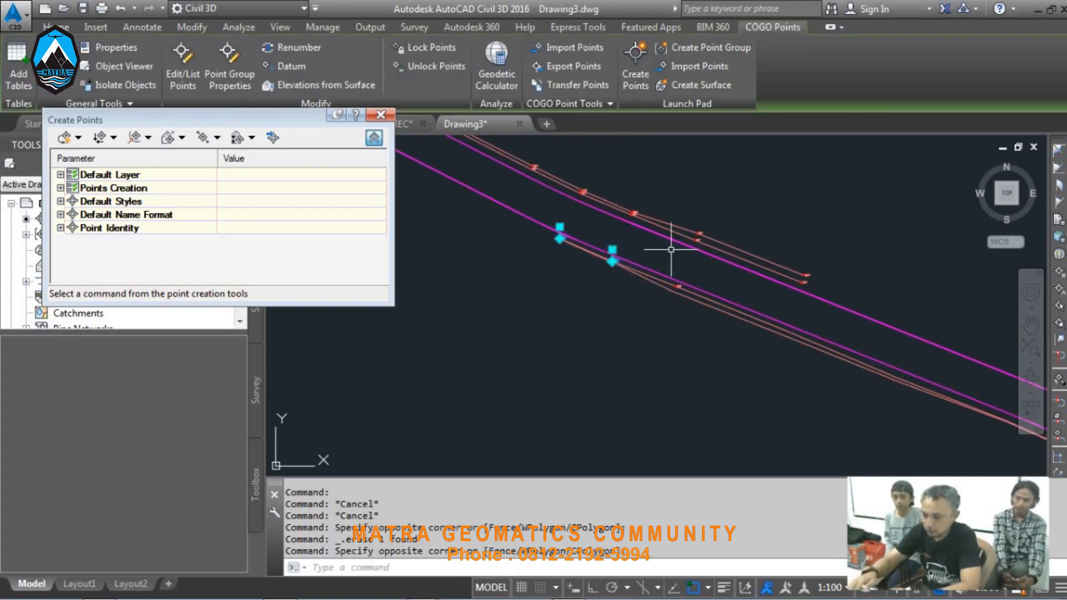
pyautogui.click(672, 250)
pyautogui.click(707, 345)
pyautogui.press('Delete')
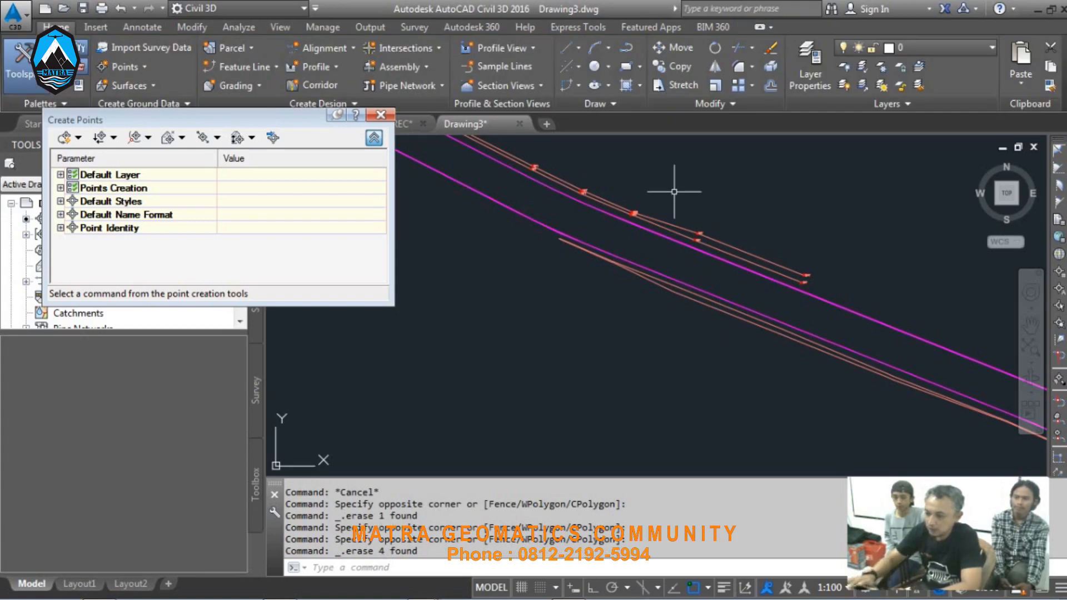
# Step: Inspect the slope polylines below the lower road edge by selecting them and clear the selection
pyautogui.scroll(-2, 675, 192)
pyautogui.scroll(3, 815, 348)
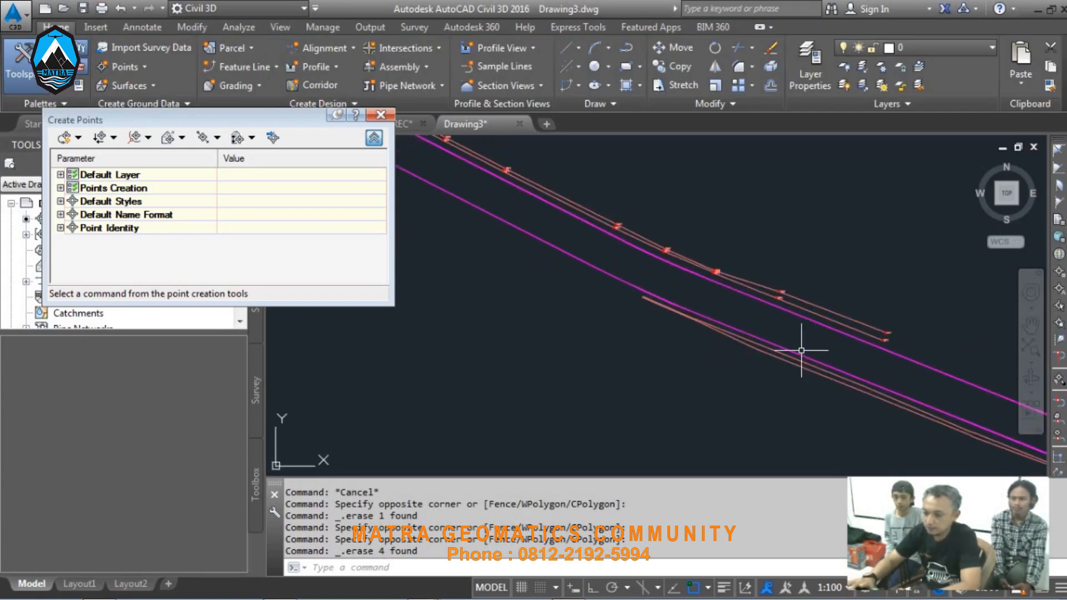
pyautogui.click(705, 332)
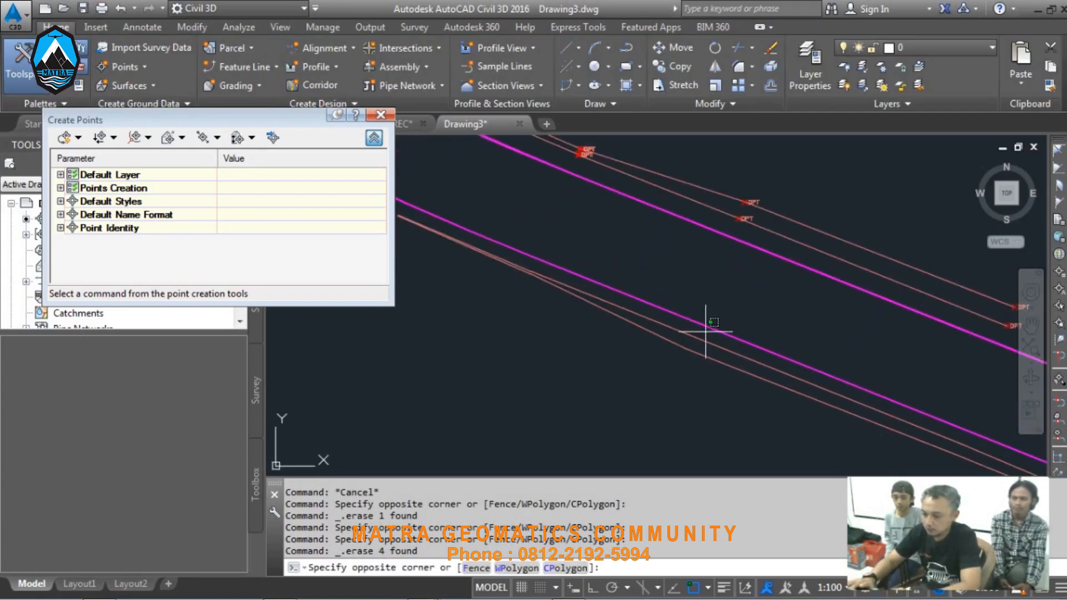
pyautogui.click(684, 348)
pyautogui.scroll(-2, 656, 281)
pyautogui.scroll(1, 656, 281)
pyautogui.press('Escape')
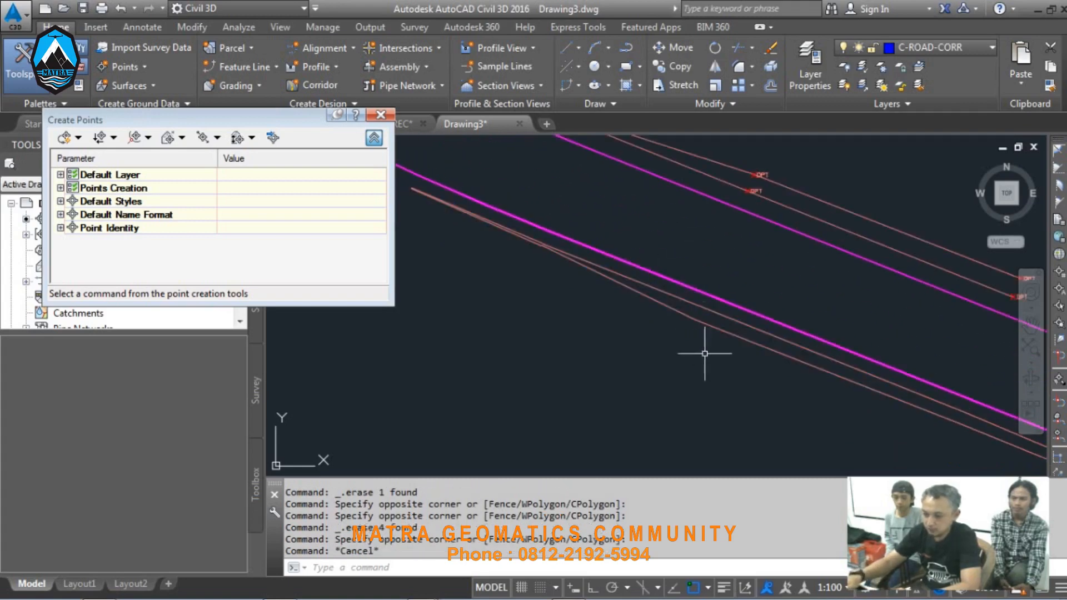
# Step: Try to join the two pieces of the inner slope line below the lower road edge with PEDIT Join and check the polyline
pyautogui.moveTo(704, 352); pyautogui.dragTo(635, 324, button='middle')
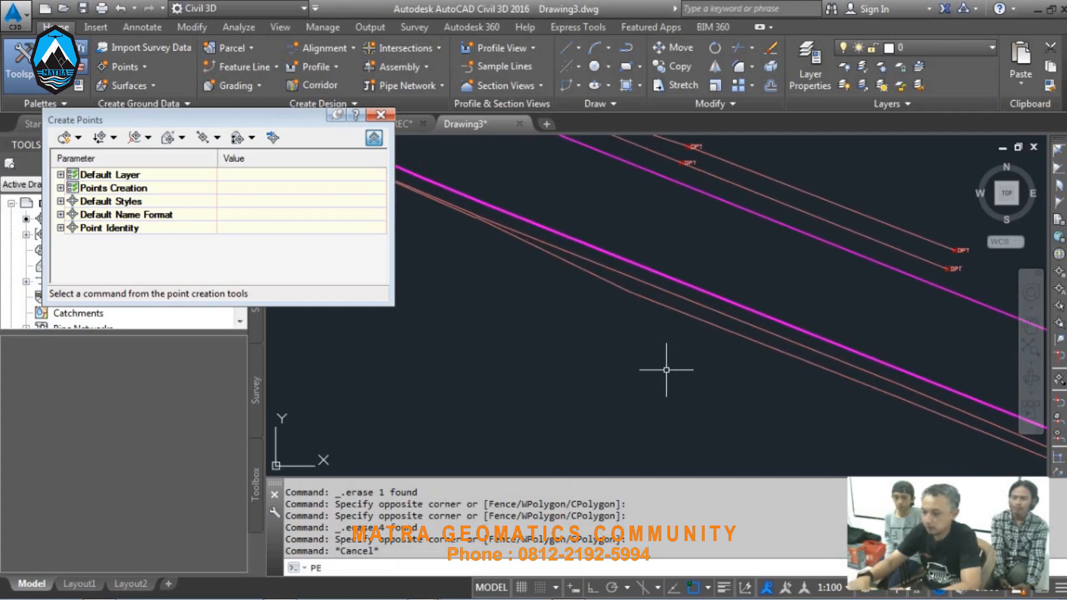
pyautogui.press('Return')
pyautogui.click(699, 308)
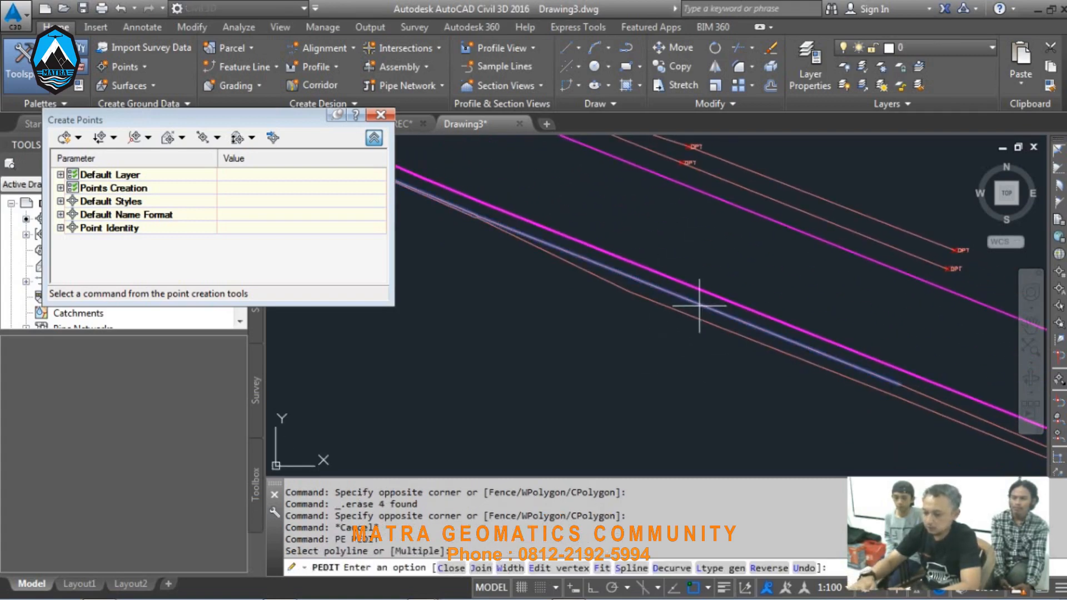
pyautogui.write('J')
pyautogui.press('Return')
pyautogui.click(722, 317)
pyautogui.click(931, 399)
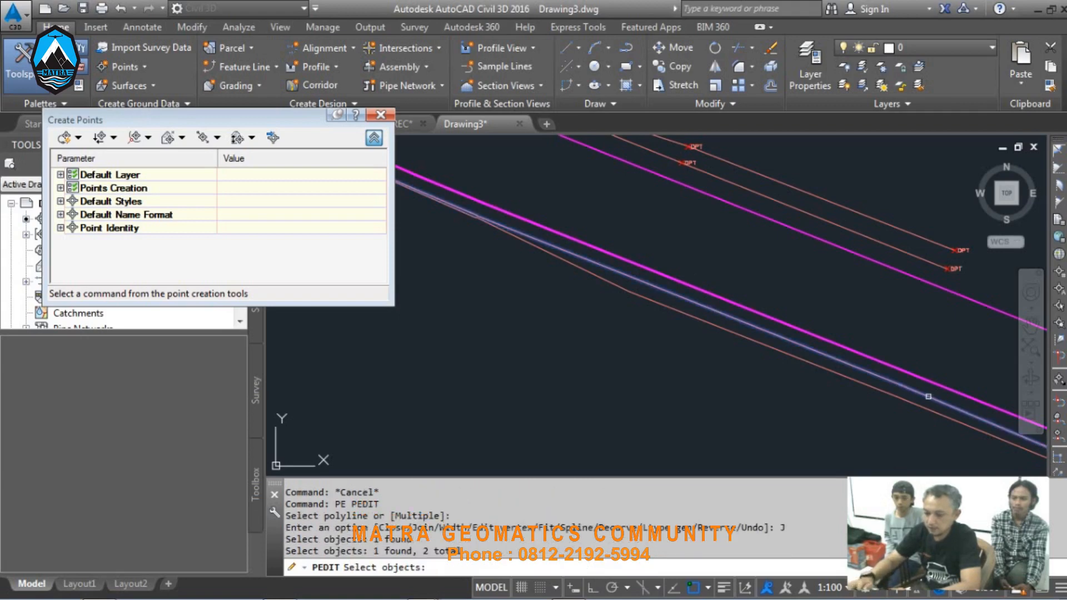
pyautogui.press('Return')
pyautogui.press('Return')
pyautogui.click(881, 375)
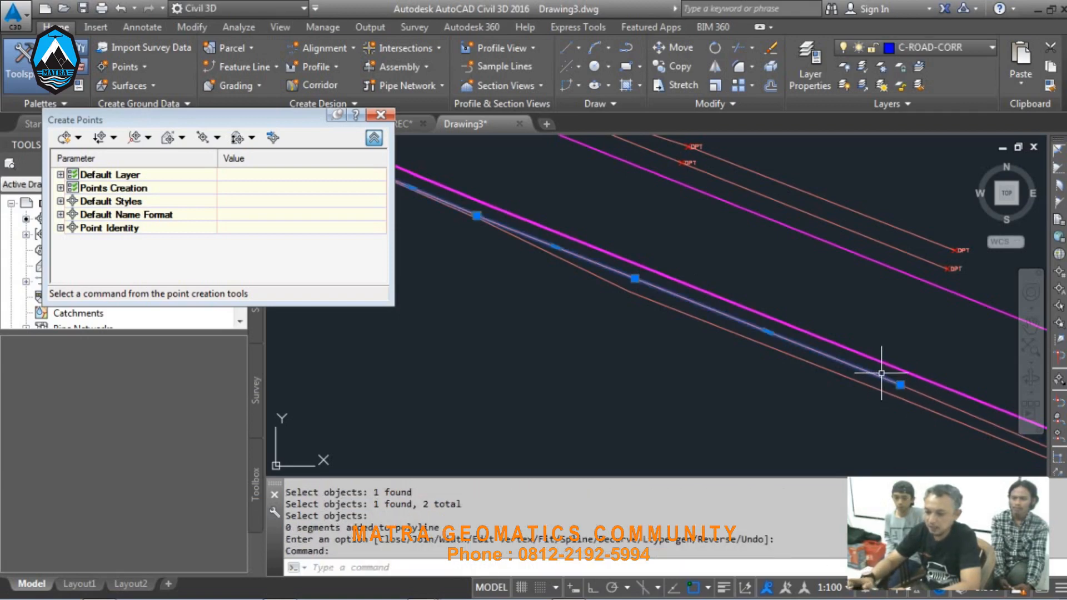
pyautogui.press('Escape')
# Step: Show the properties of the first inner slope polyline below the lower road edge to examine its elevation
pyautogui.moveTo(858, 424); pyautogui.dragTo(809, 405, button='middle')
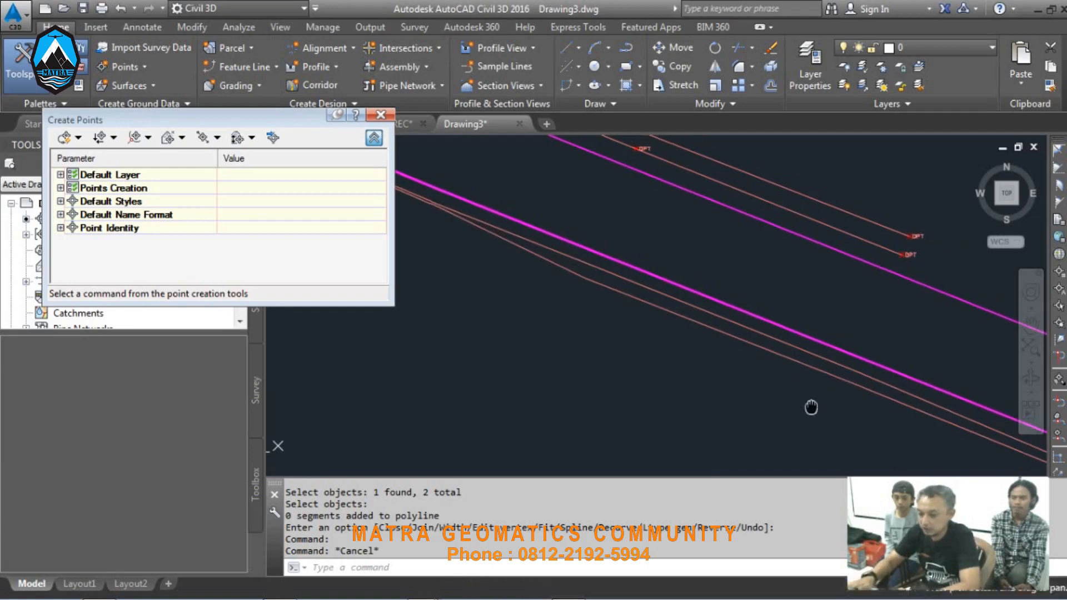
pyautogui.scroll(2, 831, 367)
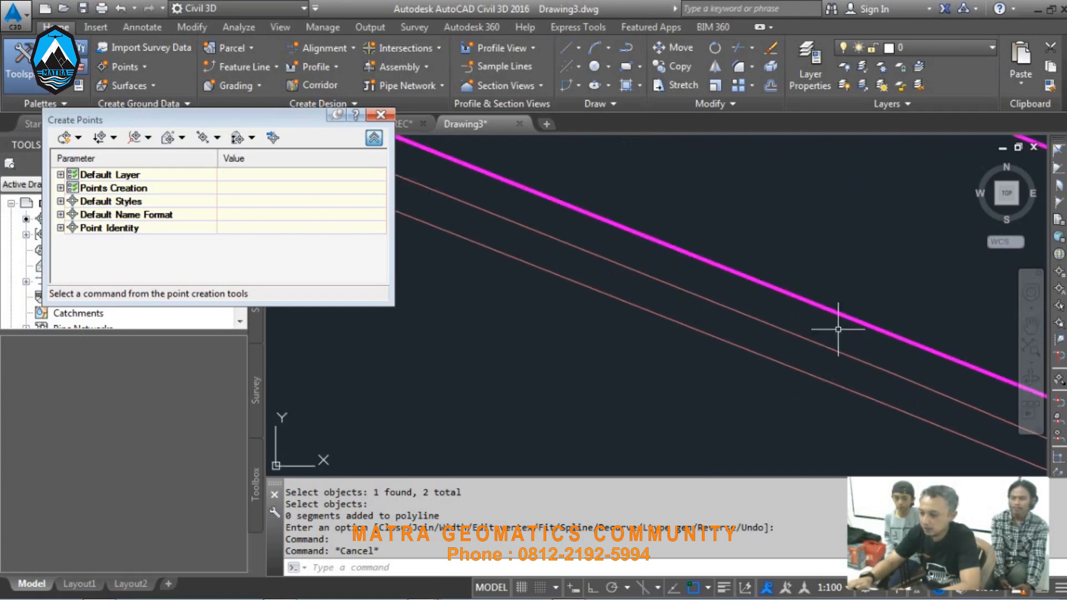
pyautogui.click(853, 340)
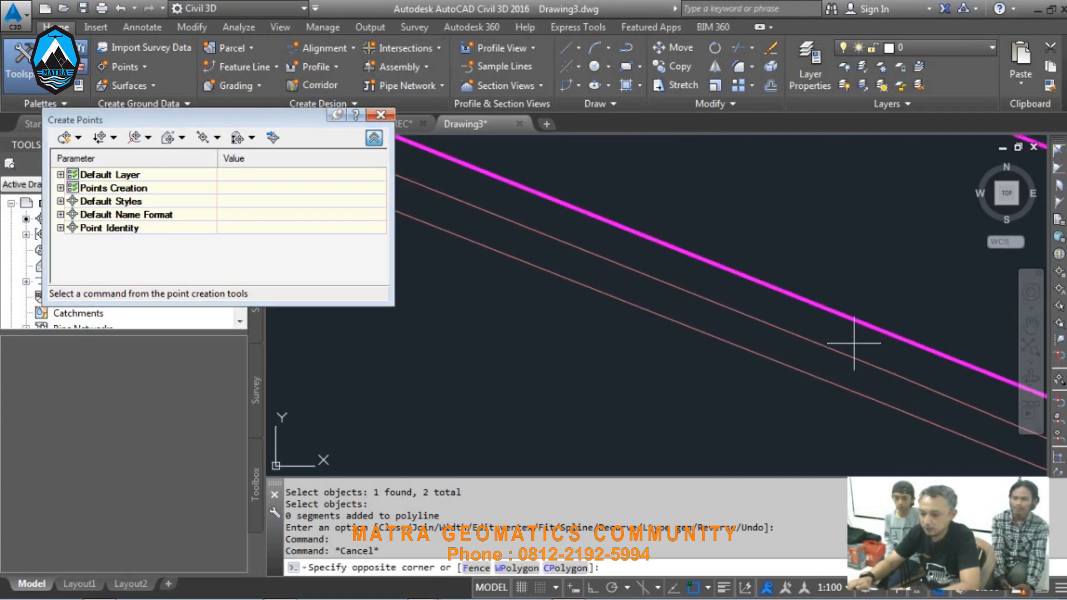
pyautogui.click(827, 369)
pyautogui.rightClick(821, 337)
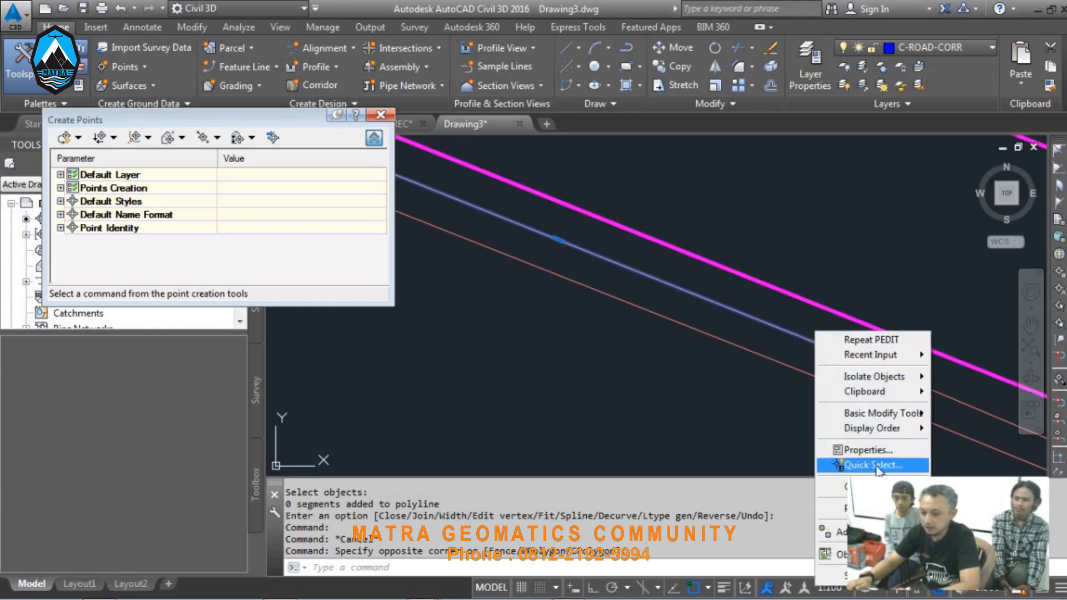
pyautogui.click(844, 448)
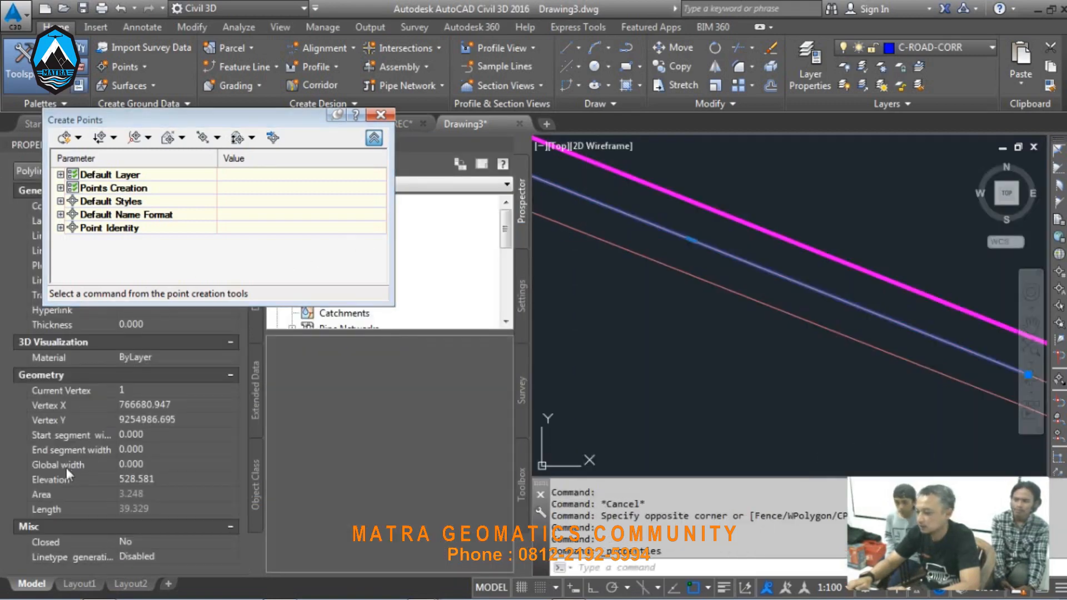
# Step: Examine the elevation of the second inner slope polyline below the lower road edge
pyautogui.press('Escape')
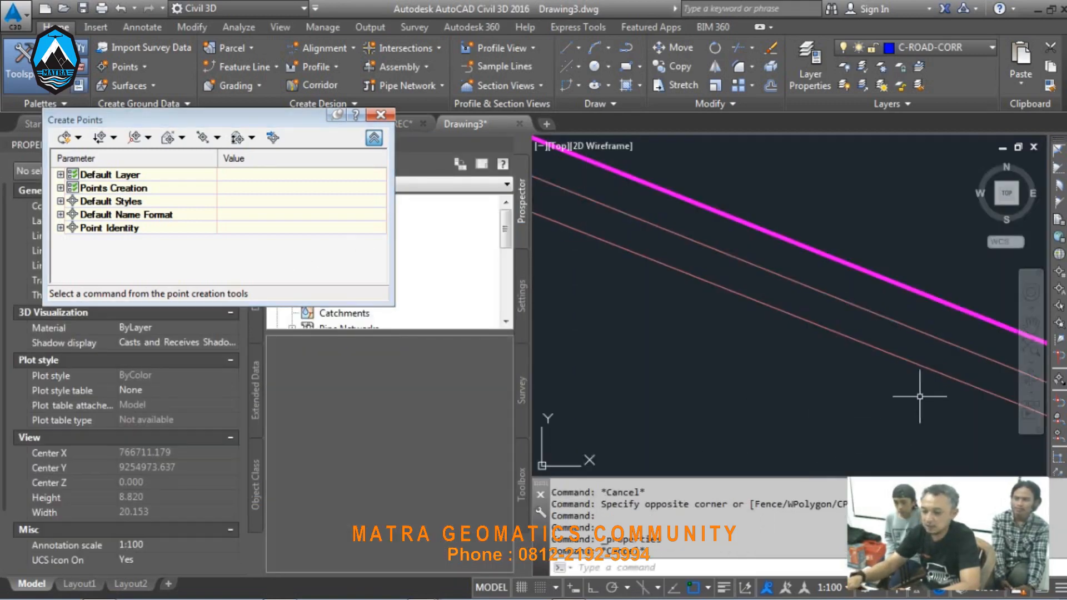
pyautogui.moveTo(924, 383); pyautogui.dragTo(955, 374, button='middle')
pyautogui.click(964, 376)
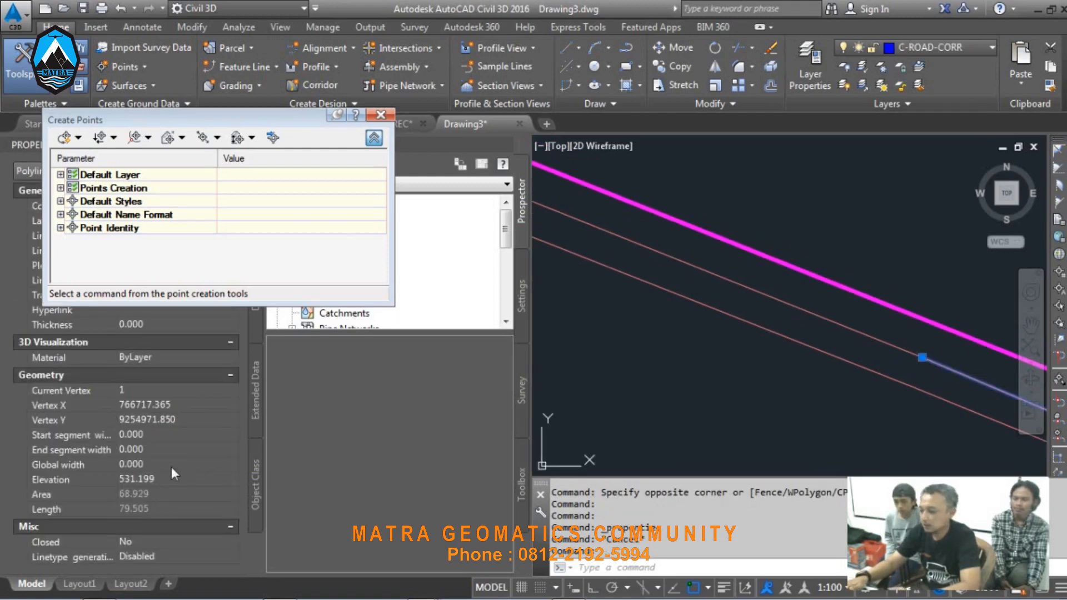
pyautogui.press('Escape')
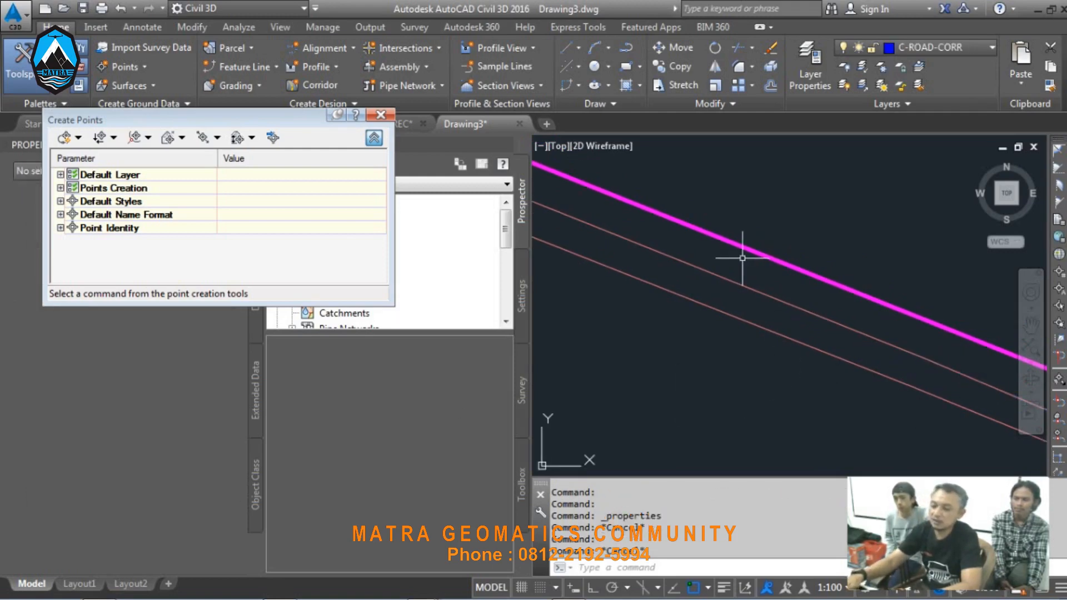
# Step: Select all similar road edge and slope polylines along the corridor and set their elevation to 0.000
pyautogui.scroll(-2, 746, 262)
pyautogui.scroll(-2, 742, 251)
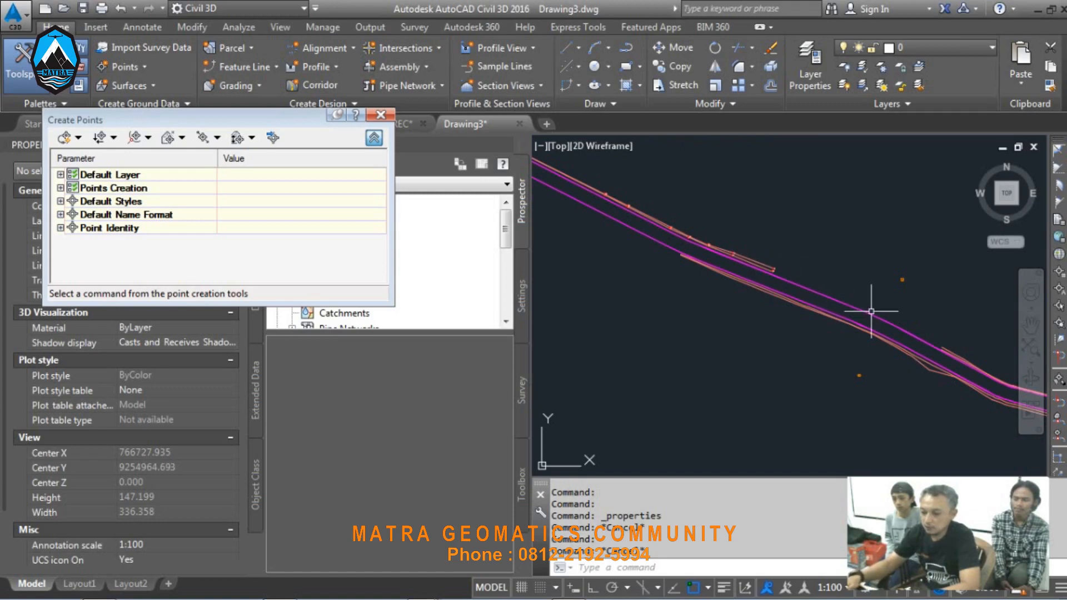
pyautogui.press('Escape')
pyautogui.scroll(4, 833, 290)
pyautogui.click(802, 289)
pyautogui.click(739, 365)
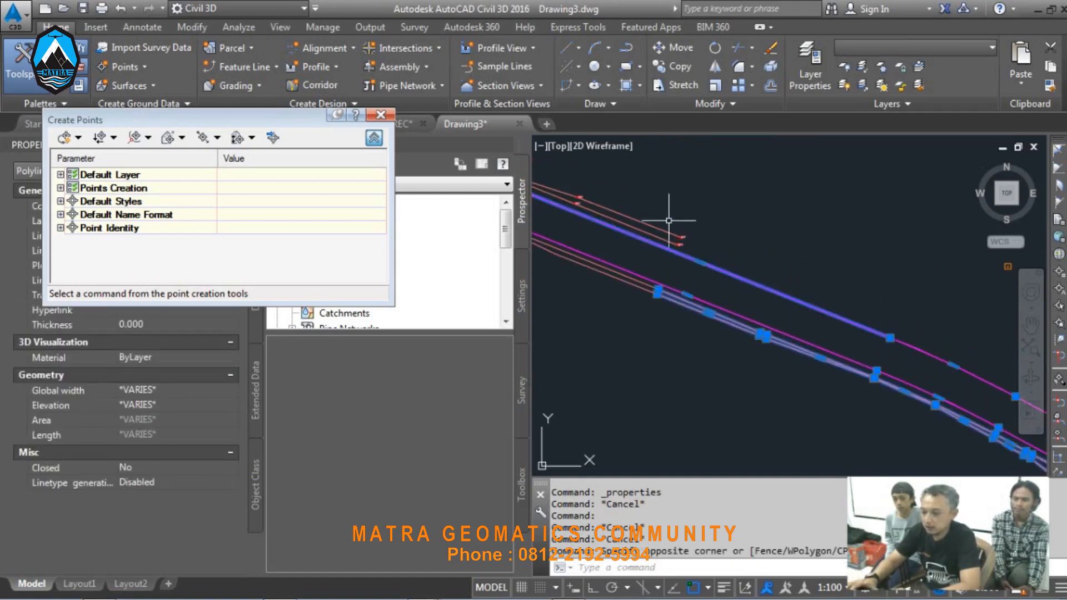
pyautogui.scroll(4, 669, 221)
pyautogui.click(662, 226)
pyautogui.click(600, 303)
pyautogui.scroll(-5, 673, 242)
pyautogui.rightClick(708, 237)
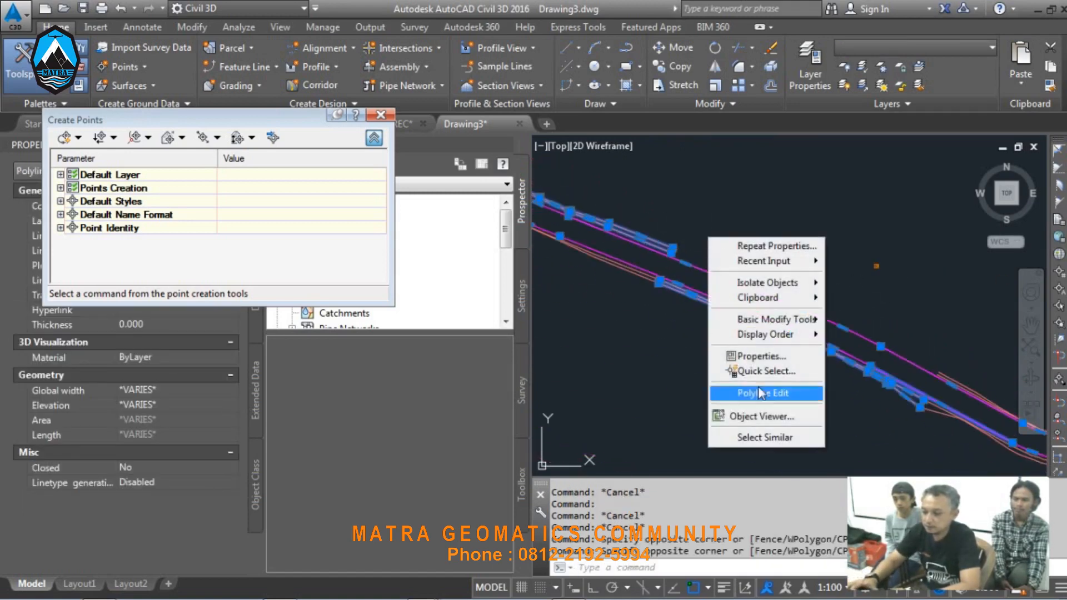
pyautogui.click(765, 438)
pyautogui.scroll(-3, 764, 308)
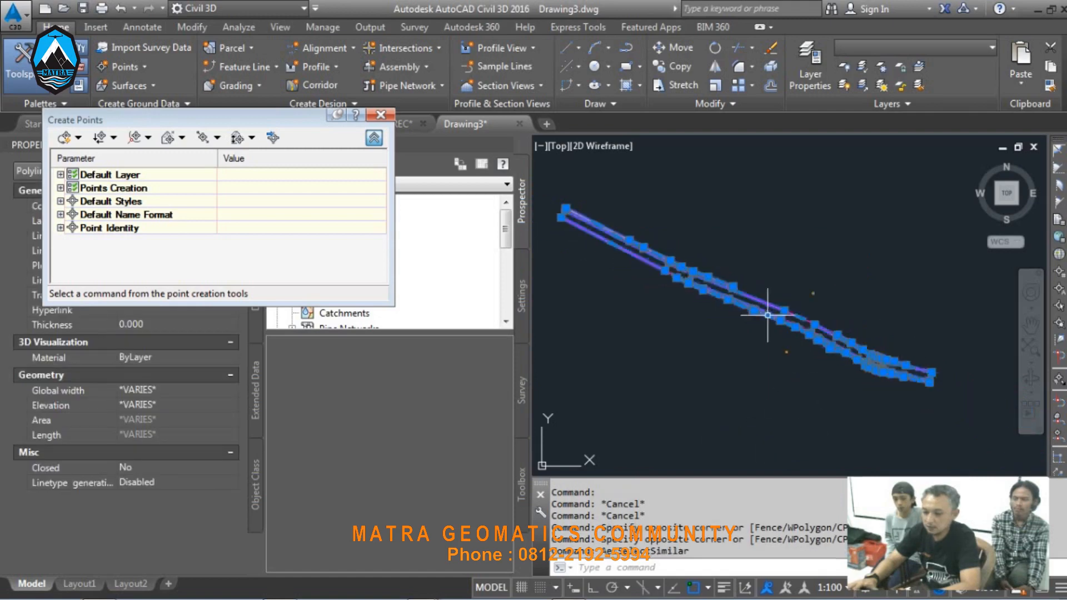
pyautogui.click(139, 405)
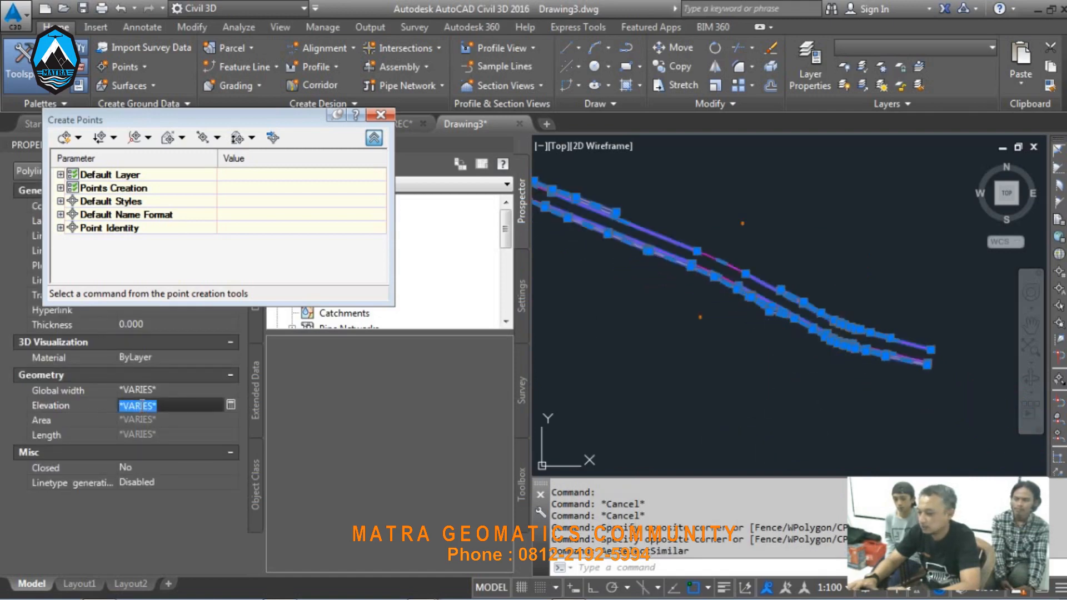
pyautogui.write('0.000')
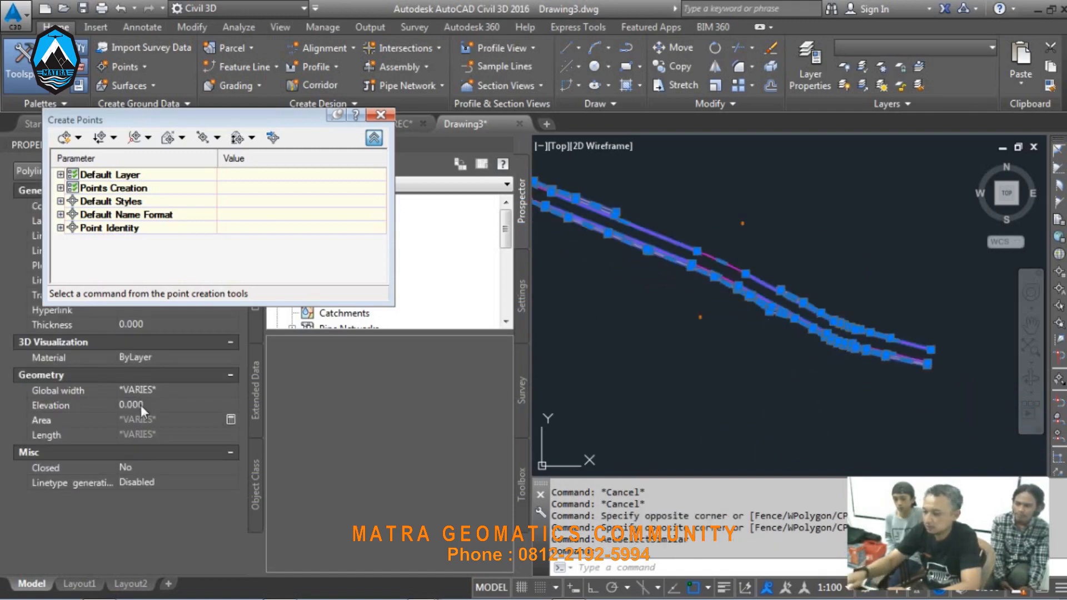
pyautogui.press('Return')
pyautogui.press('Escape')
# Step: Check the elevation of the outer and inner slope polylines below the lower road edge
pyautogui.scroll(3, 743, 262)
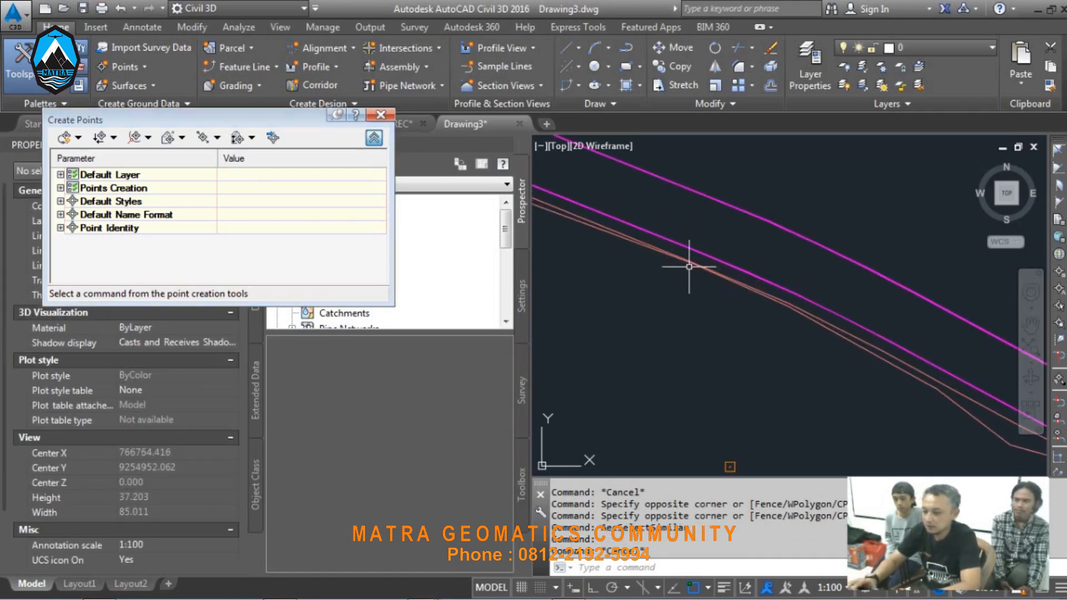
pyautogui.click(691, 261)
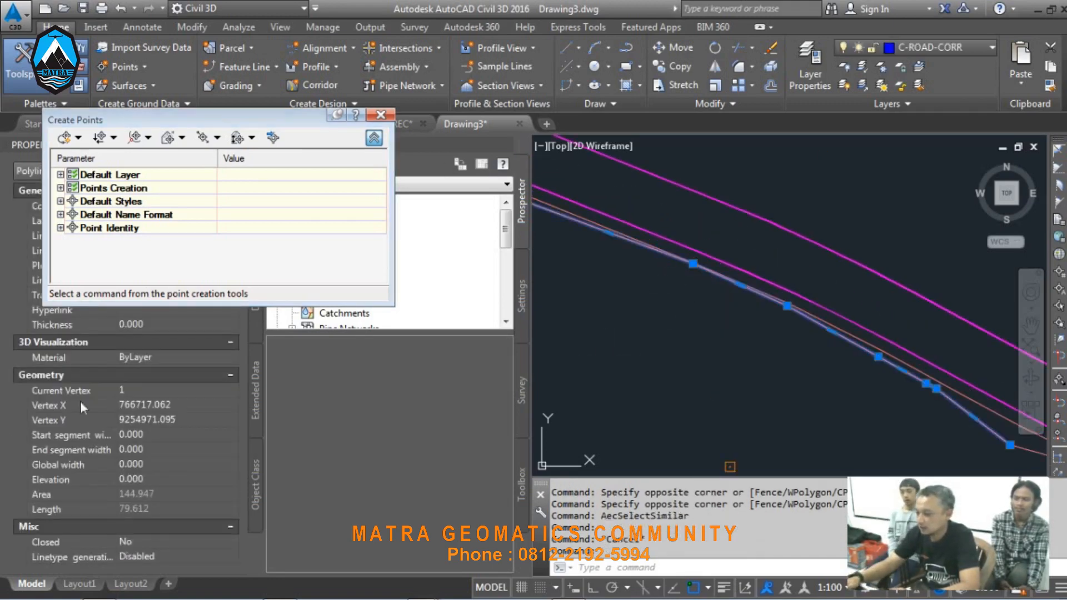
pyautogui.press('Escape')
pyautogui.scroll(-3, 774, 238)
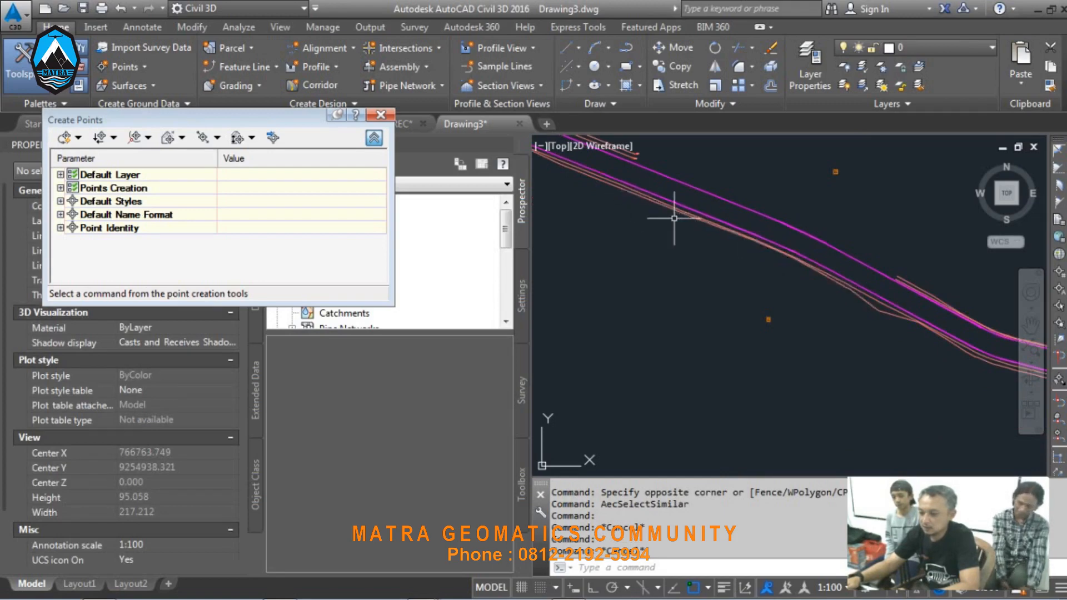
pyautogui.scroll(5, 675, 218)
pyautogui.click(600, 242)
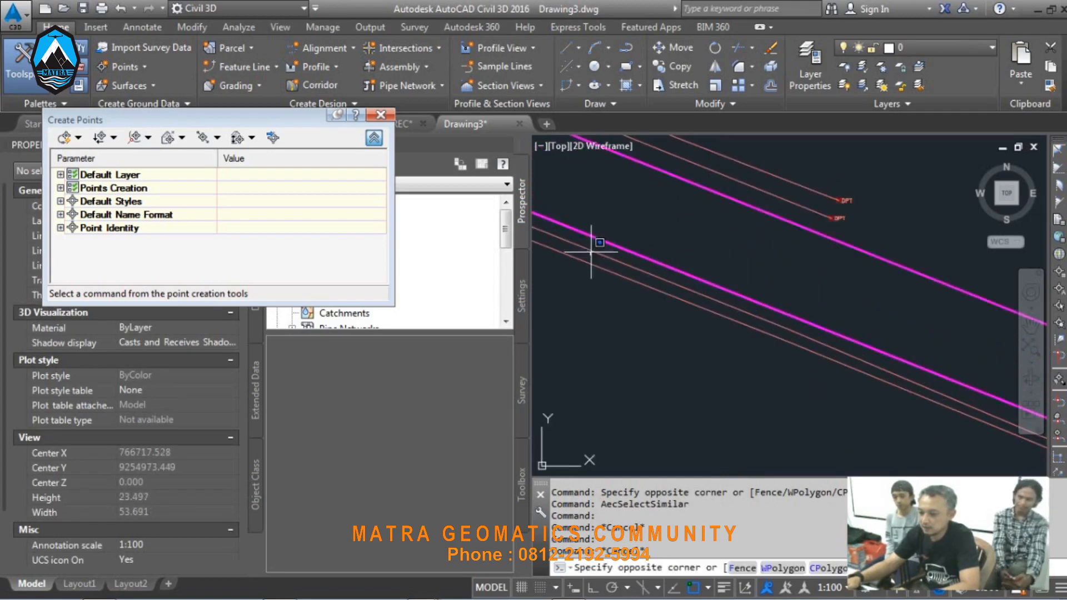
pyautogui.click(591, 252)
pyautogui.click(590, 250)
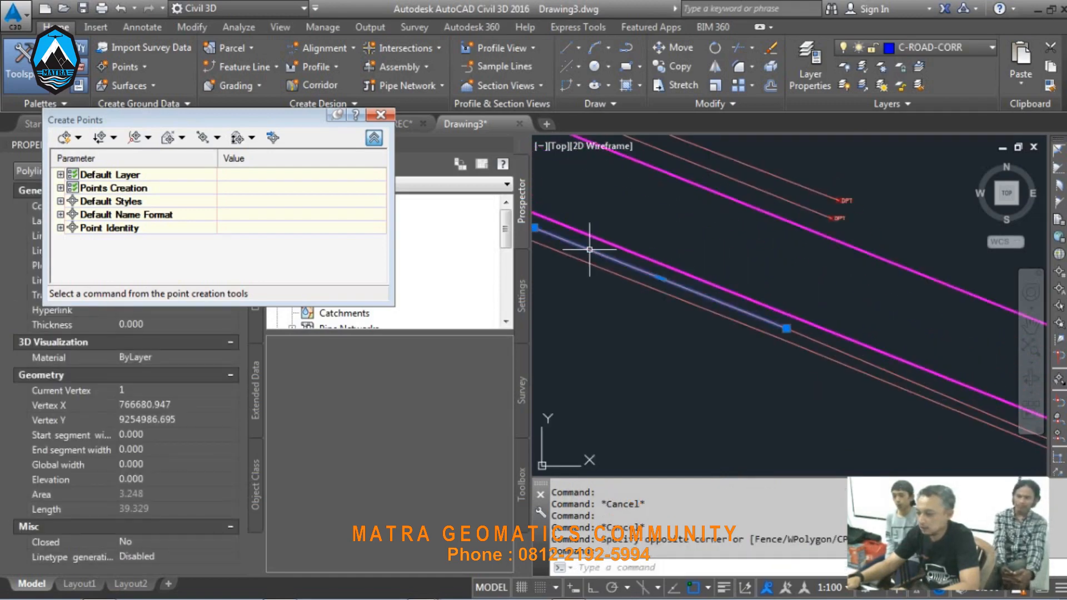
pyautogui.press('Escape')
pyautogui.scroll(-5, 677, 343)
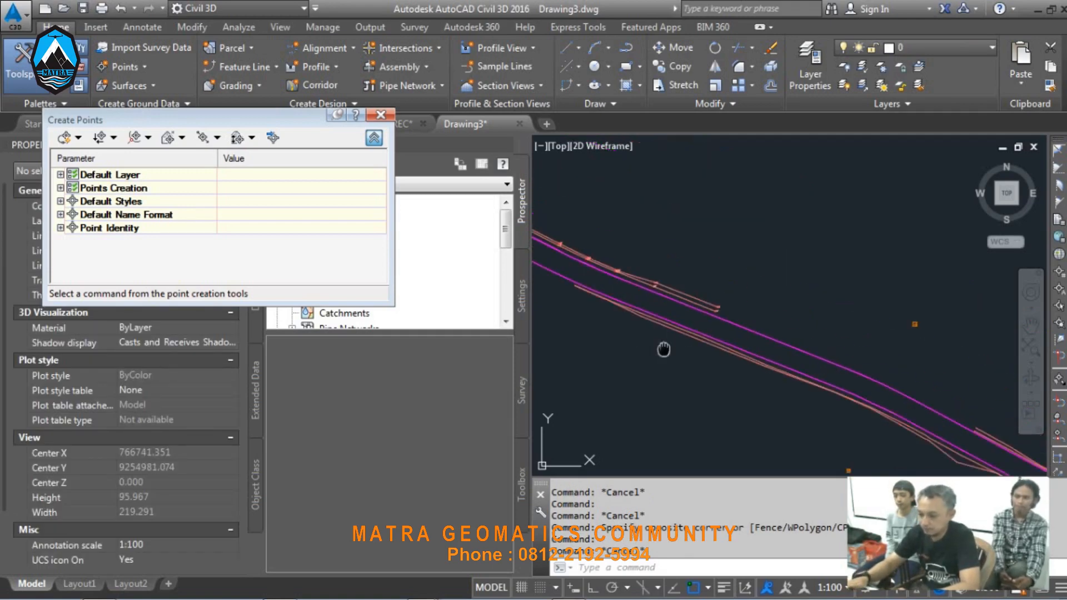
# Step: Join the first two pieces of the inner slope line below the lower road edge with PEDIT Join and check the polyline
pyautogui.moveTo(664, 349); pyautogui.dragTo(673, 358, button='middle')
pyautogui.write('pe')
pyautogui.press('Return')
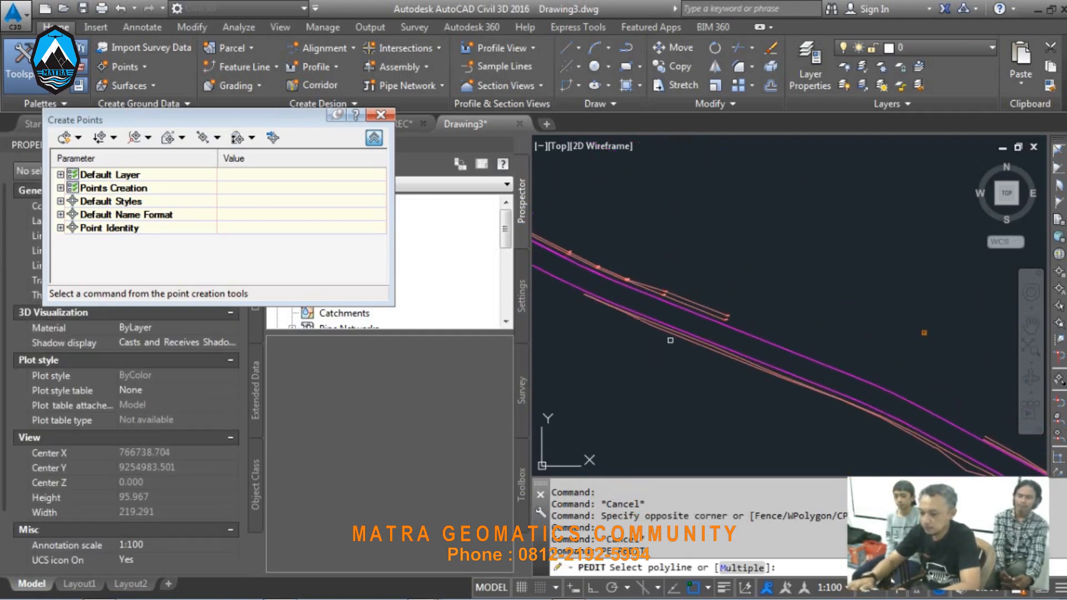
pyautogui.scroll(4, 670, 371)
pyautogui.click(682, 332)
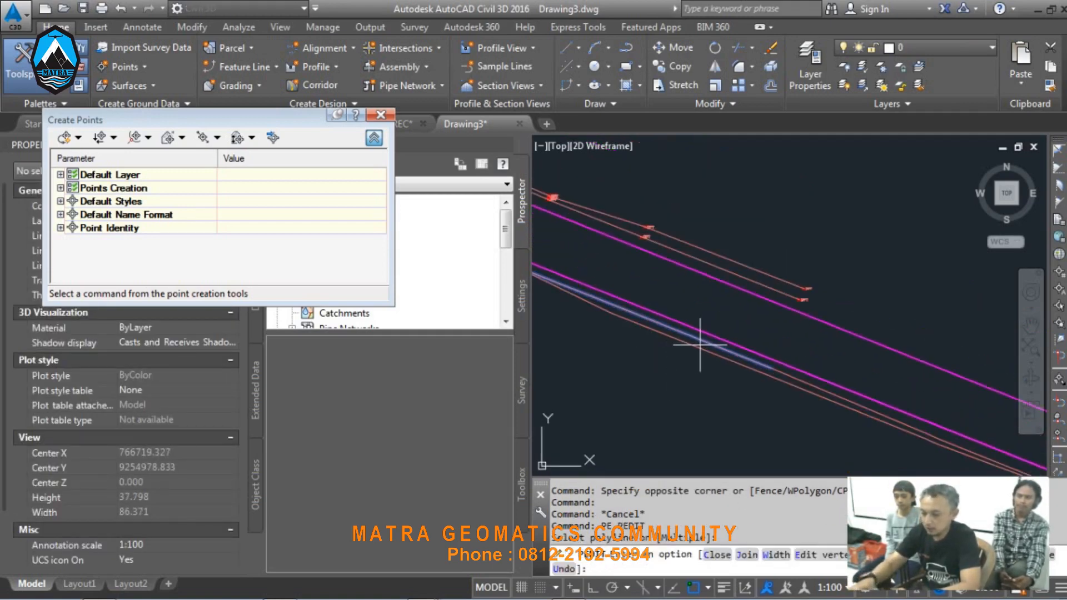
pyautogui.write('J')
pyautogui.press('Return')
pyautogui.click(760, 371)
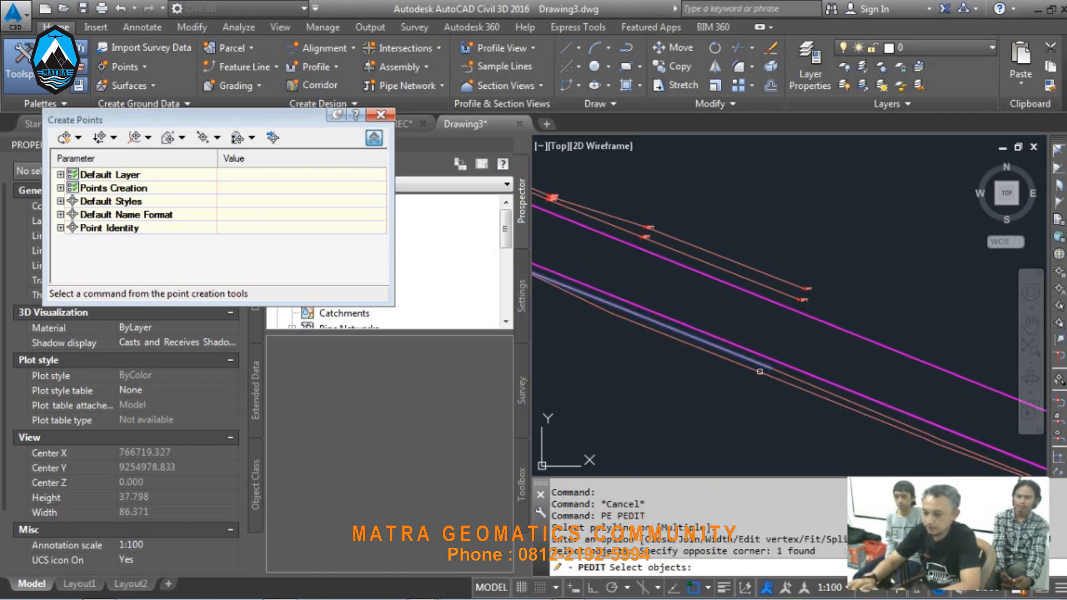
pyautogui.click(799, 381)
pyautogui.scroll(-4, 778, 384)
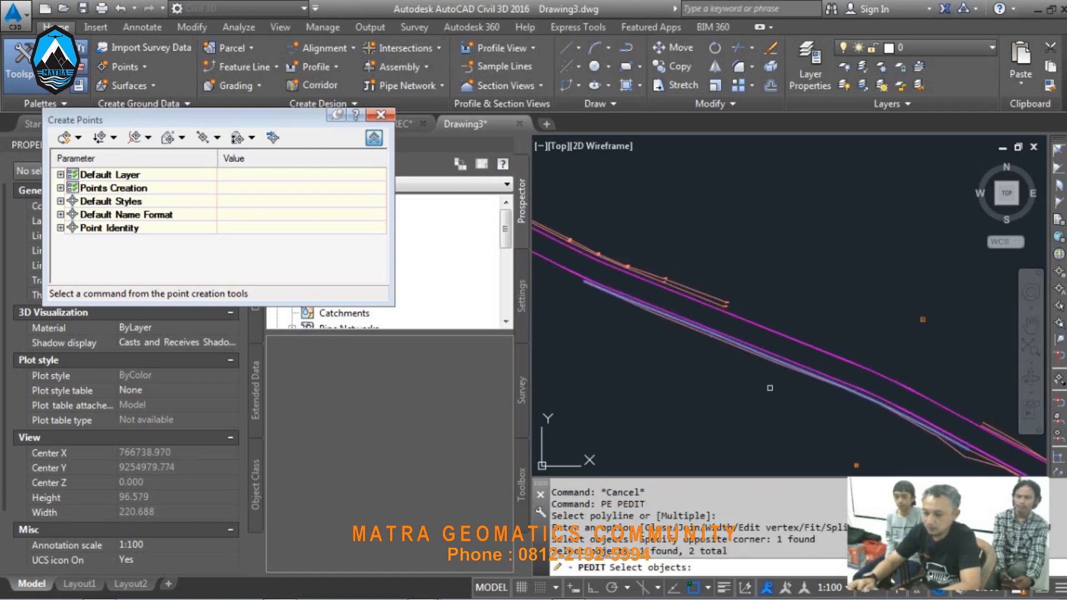
pyautogui.scroll(6, 696, 345)
pyautogui.scroll(-4, 701, 338)
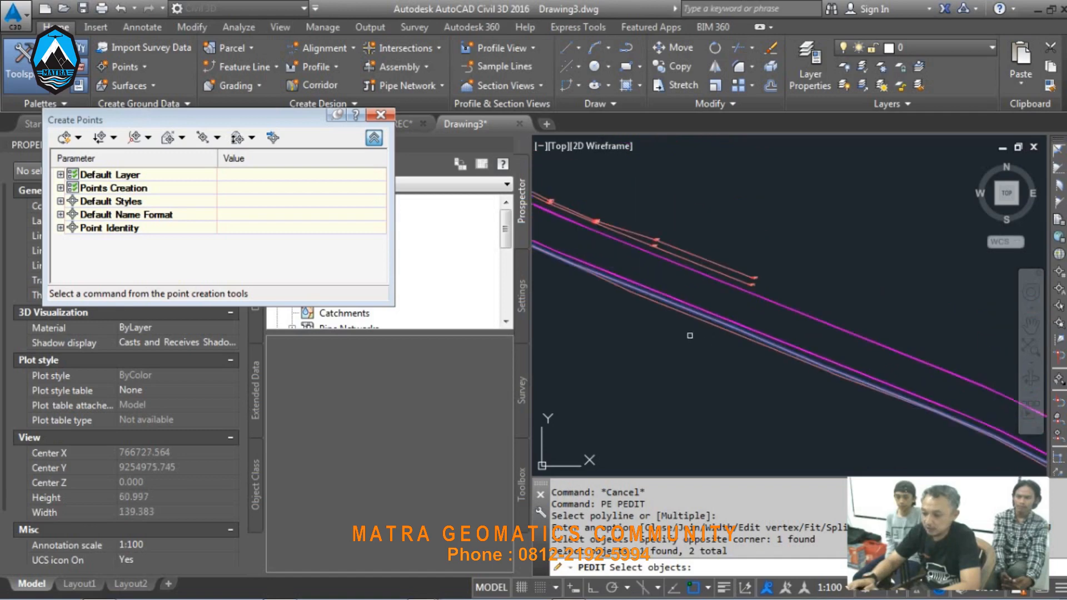
pyautogui.press('Return')
pyautogui.press('Return')
pyautogui.scroll(4, 681, 315)
pyautogui.click(684, 308)
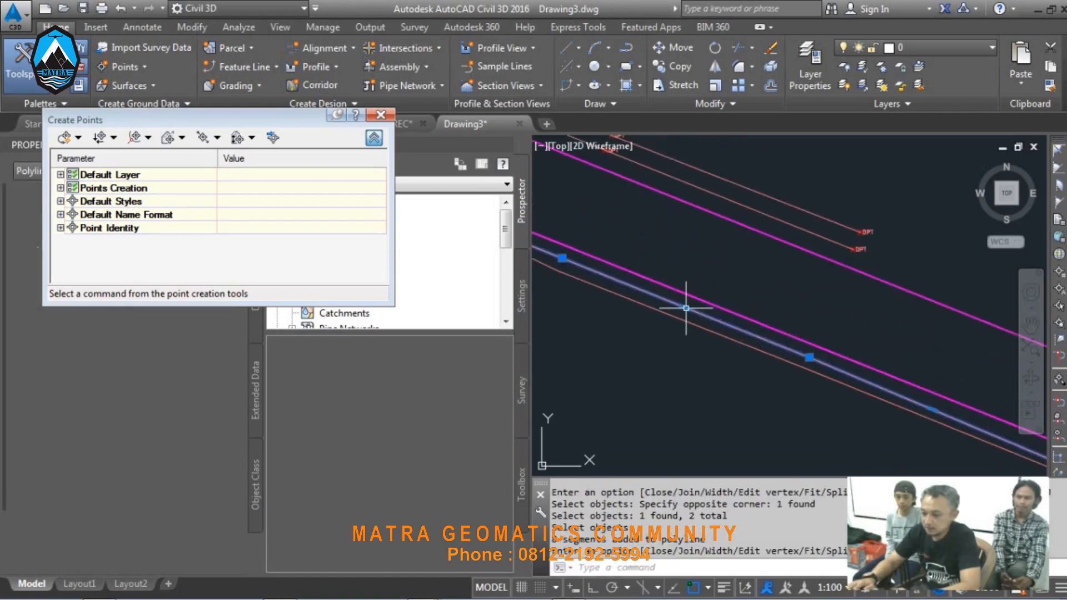
pyautogui.scroll(-8, 689, 316)
pyautogui.press('Escape')
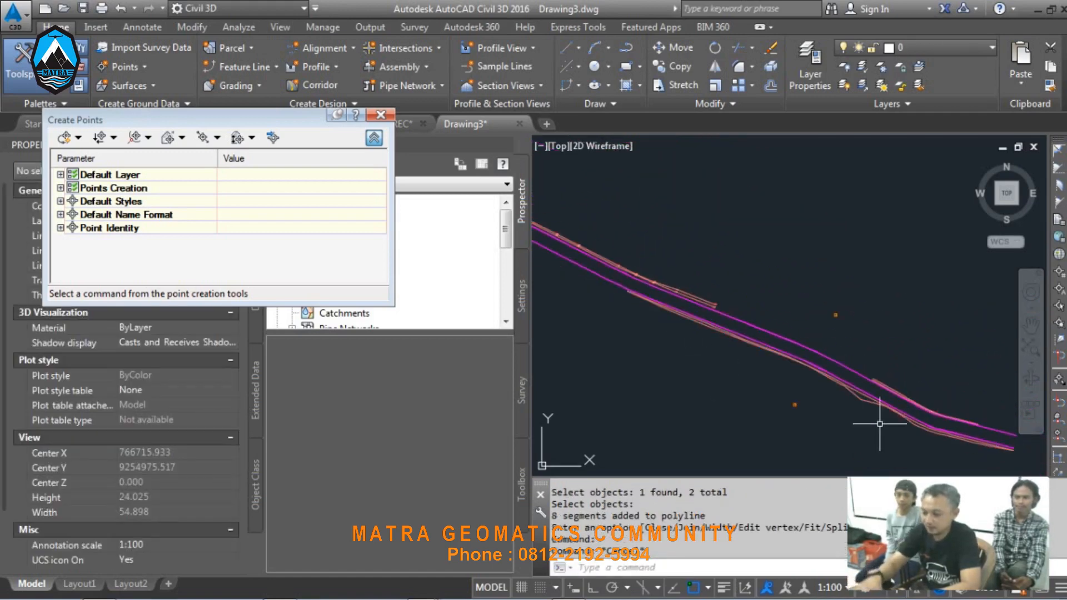
# Step: Join the remaining eastern piece to the inner slope line below the lower road edge with PEDIT Join
pyautogui.write('PE')
pyautogui.press('Return')
pyautogui.scroll(3, 690, 293)
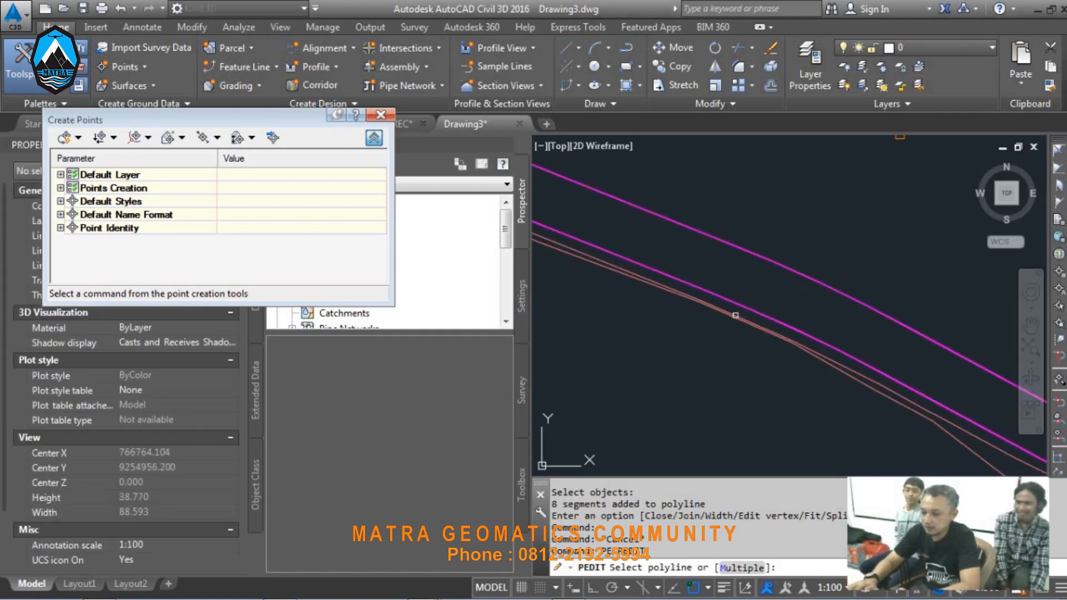
pyautogui.scroll(2, 689, 292)
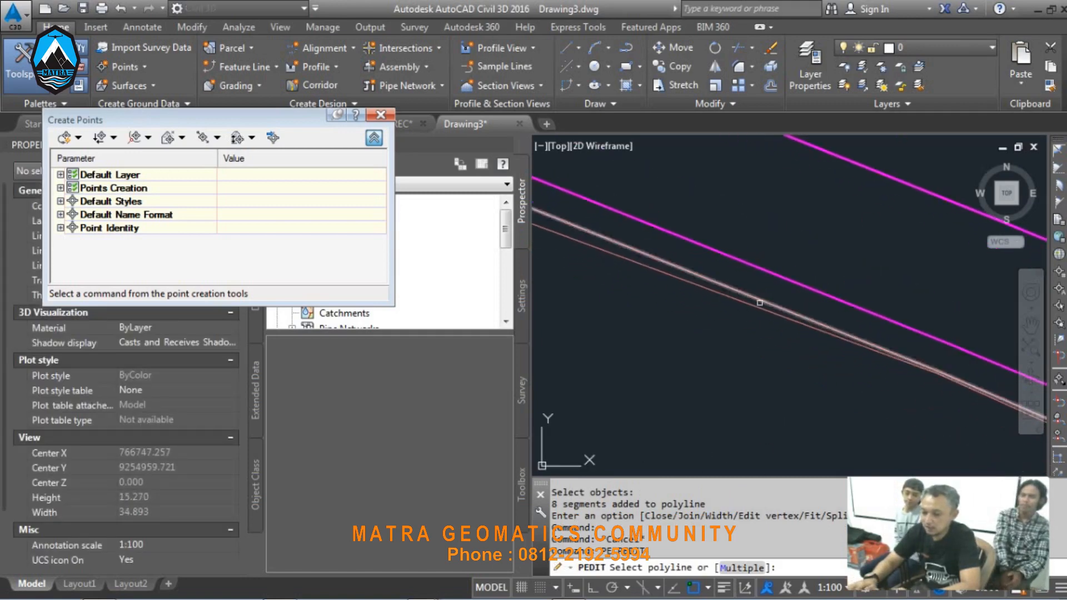
pyautogui.scroll(-10, 739, 256)
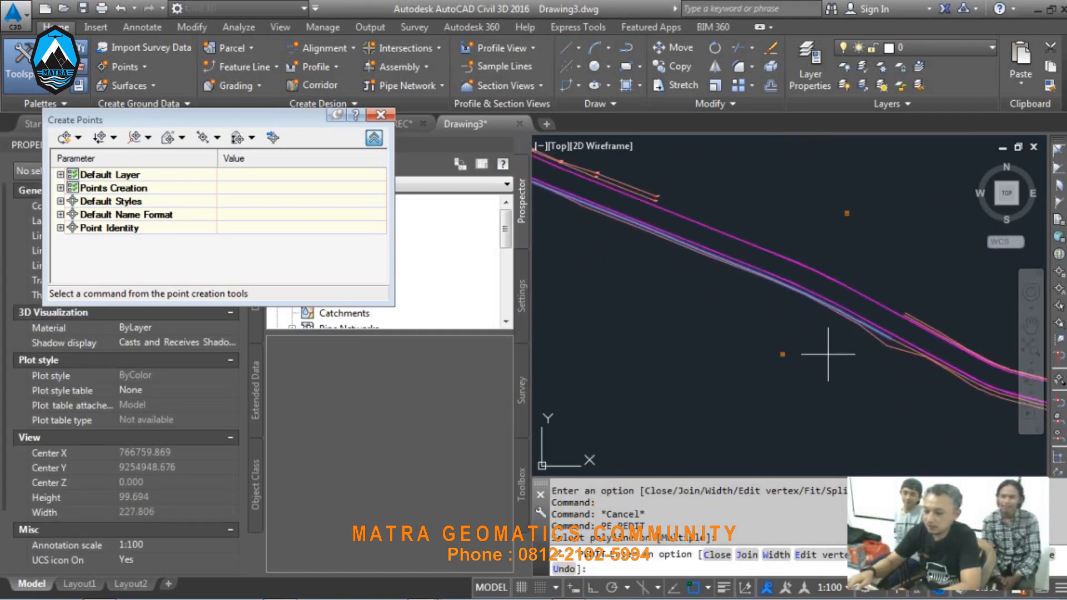
pyautogui.click(828, 347)
pyautogui.scroll(2, 830, 351)
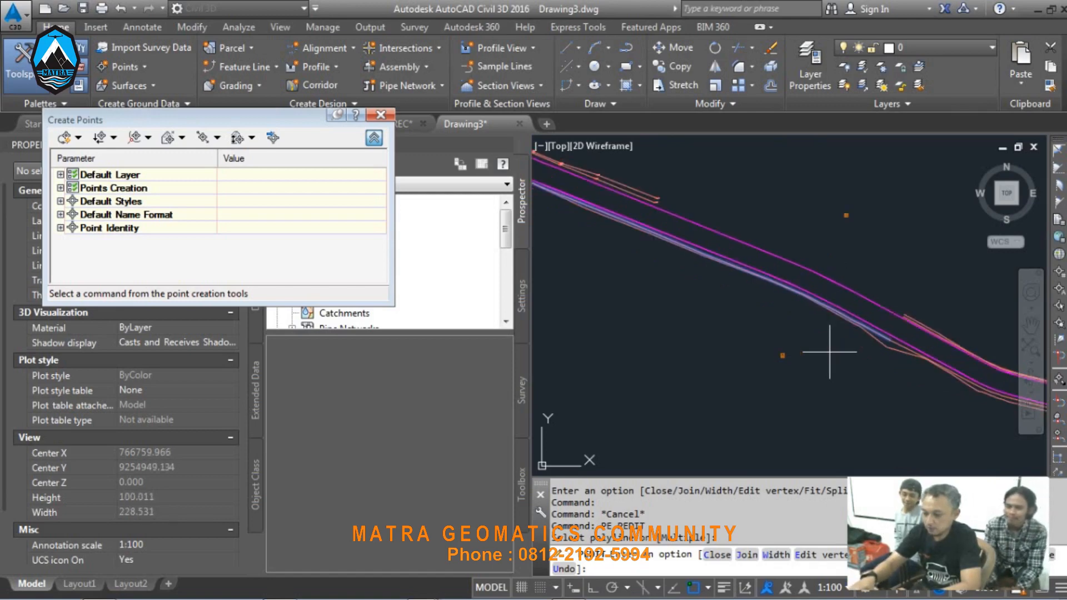
pyautogui.write('j')
pyautogui.press('Return')
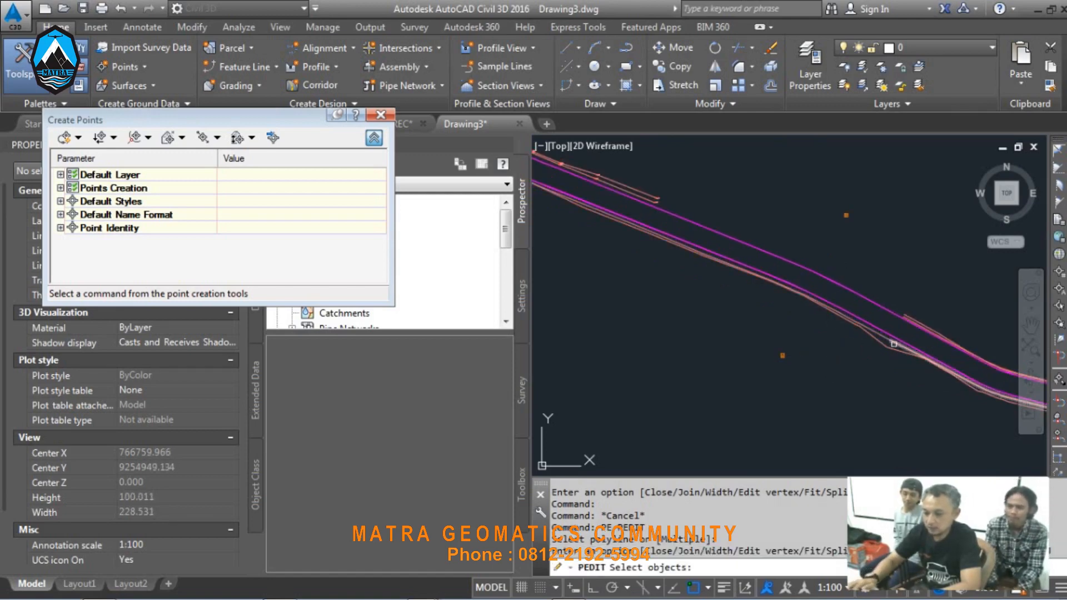
pyautogui.click(883, 336)
pyautogui.click(897, 342)
pyautogui.scroll(-2, 863, 327)
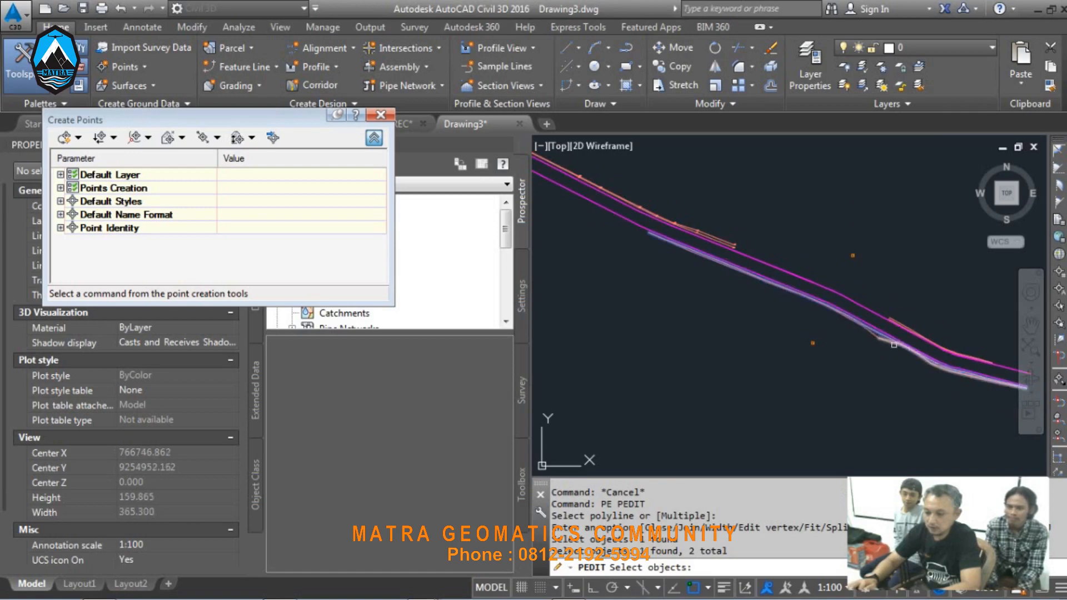
pyautogui.scroll(2, 854, 353)
pyautogui.press('Return')
pyautogui.press('Return')
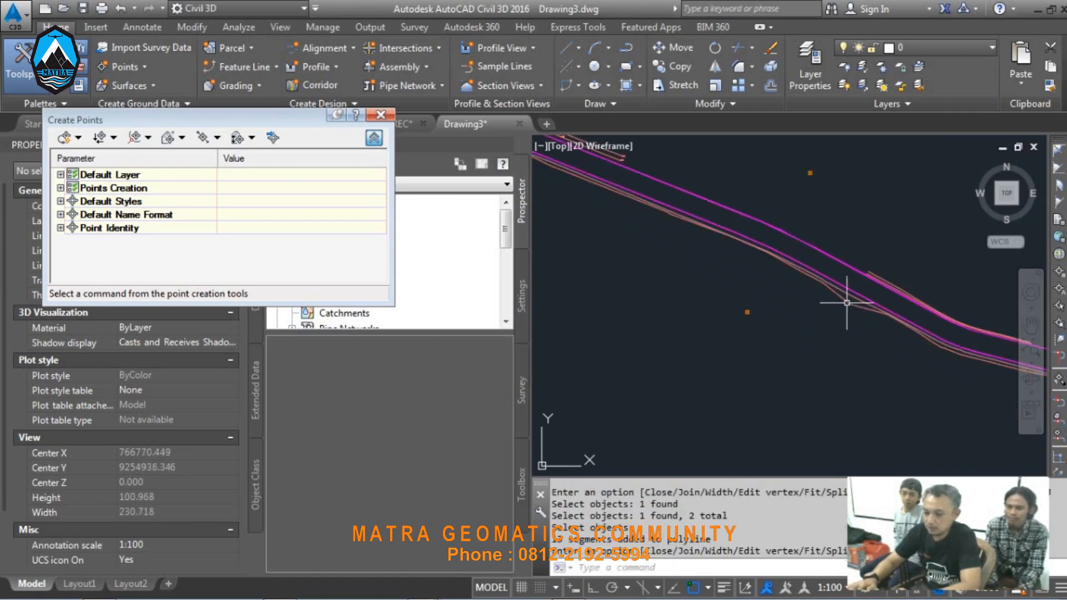
# Step: Join the two pieces of the outer slope line below the lower road edge with PEDIT Join
pyautogui.press('Return')
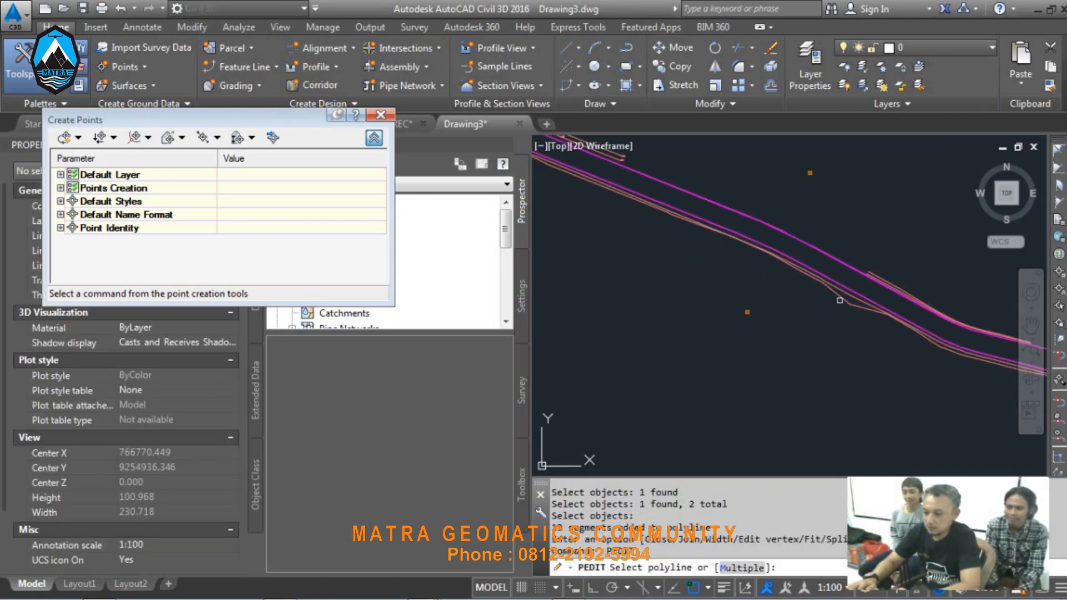
pyautogui.click(840, 300)
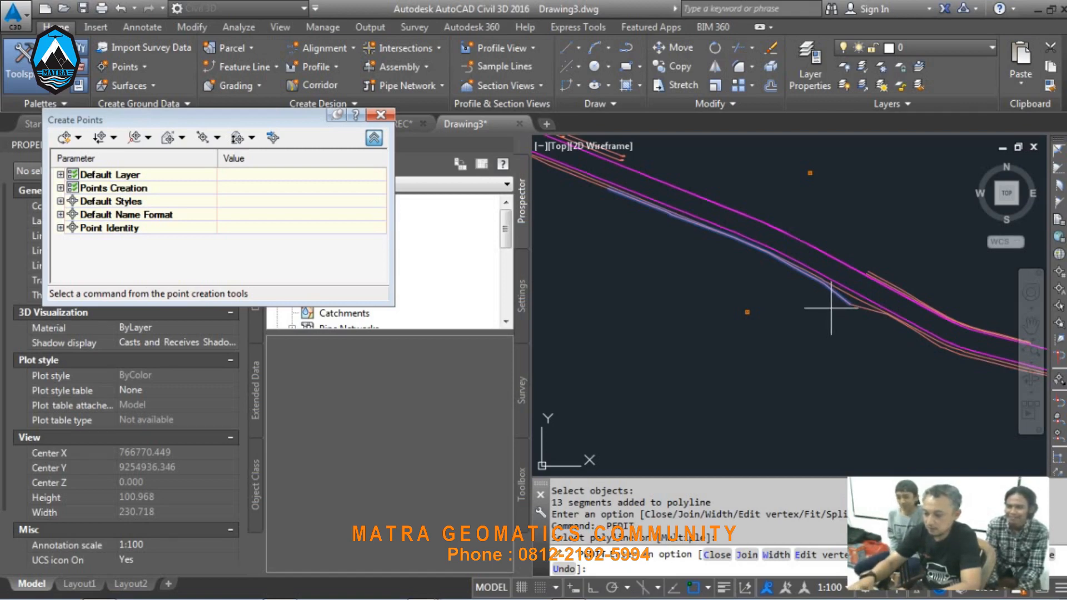
pyautogui.write('j')
pyautogui.press('Return')
pyautogui.click(842, 300)
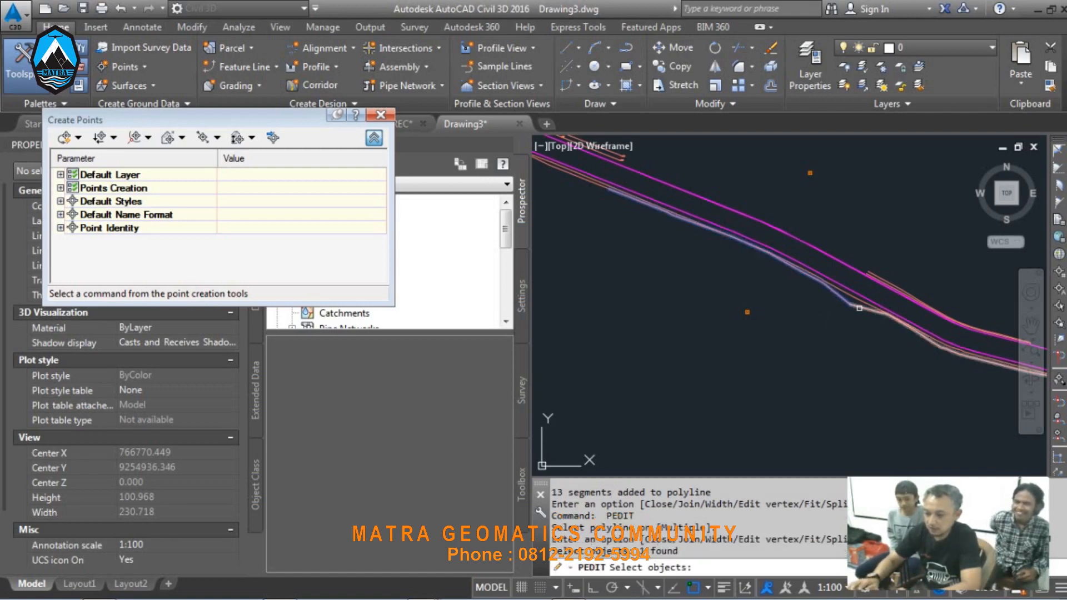
pyautogui.click(859, 308)
pyautogui.scroll(3, 851, 322)
pyautogui.press('Return')
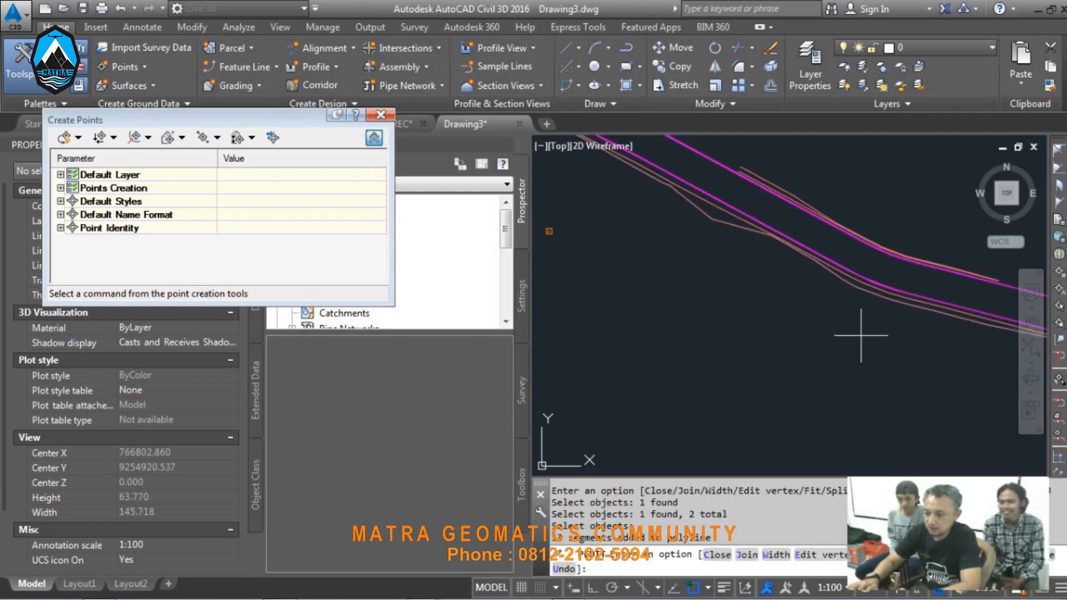
pyautogui.press('Return')
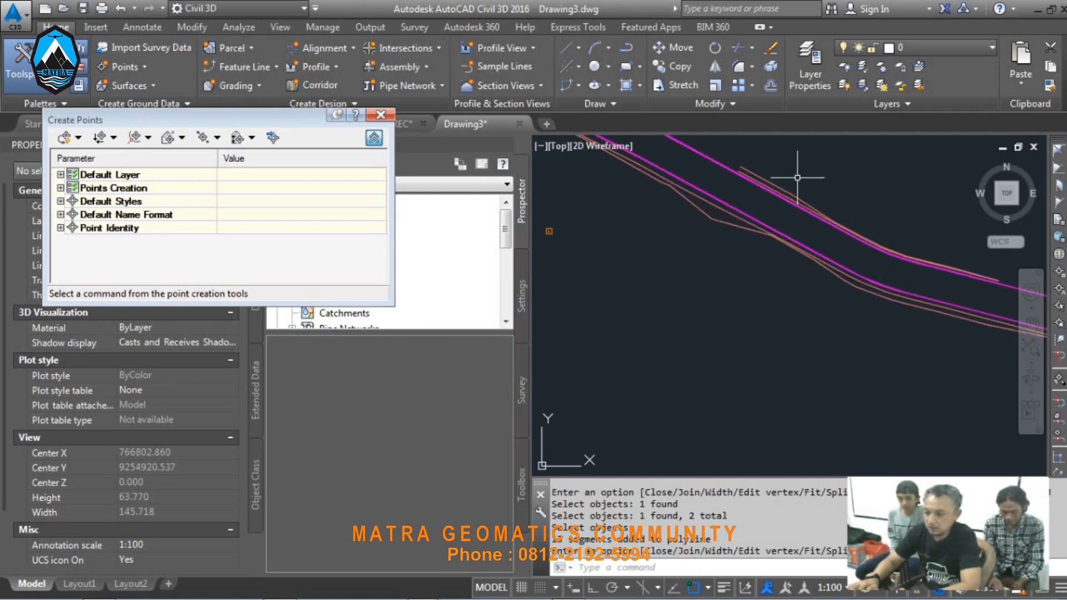
# Step: Check the elevation of the two short slope polylines above the eastern part of the upper road edge
pyautogui.scroll(3, 798, 178)
pyautogui.click(779, 235)
pyautogui.scroll(-4, 778, 188)
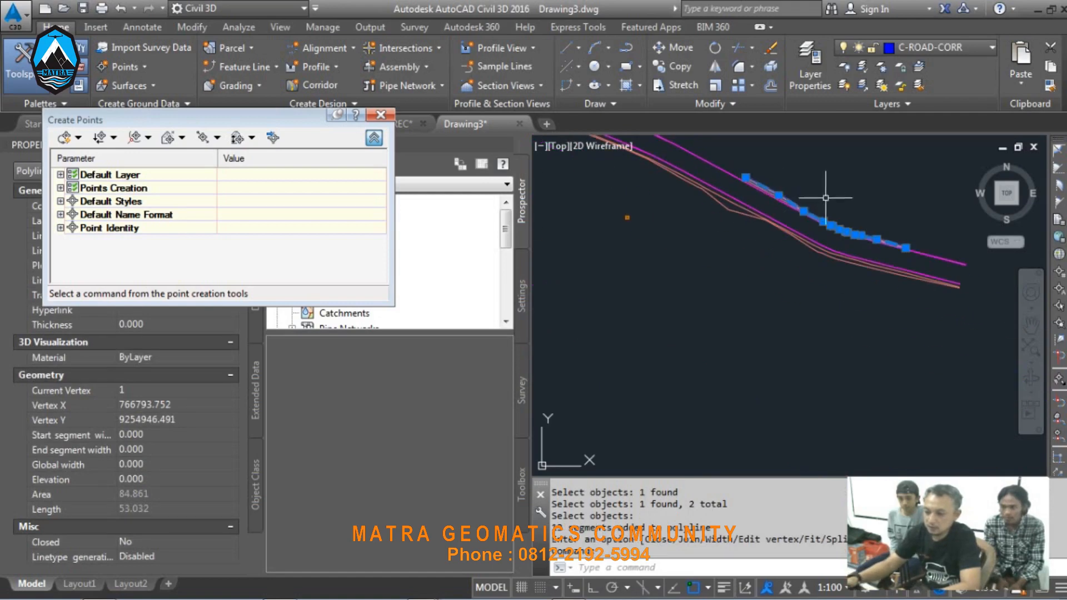
pyautogui.press('Escape')
pyautogui.scroll(4, 777, 188)
pyautogui.click(770, 198)
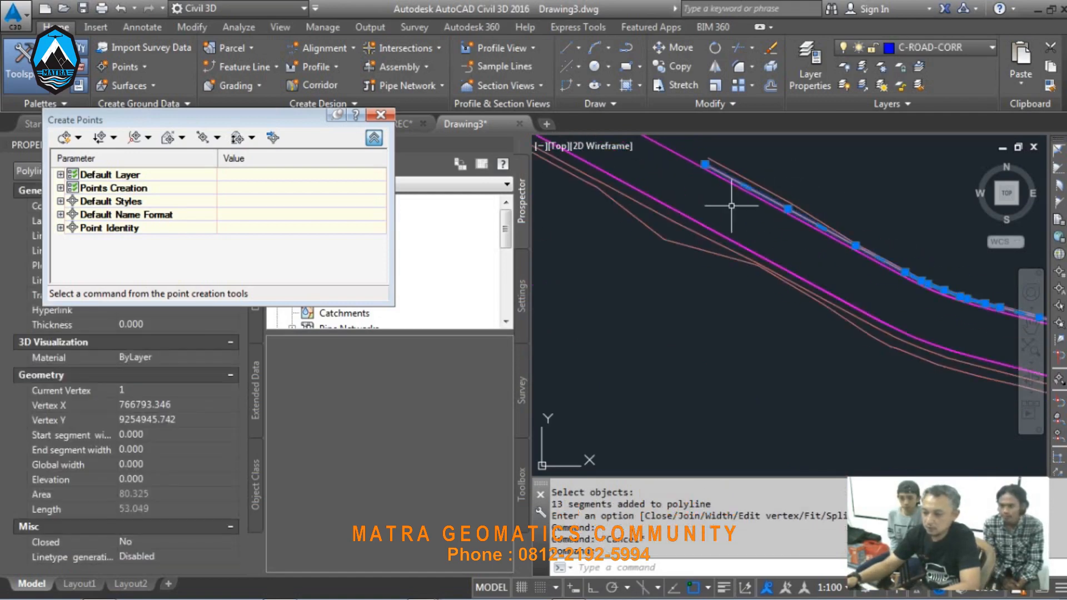
pyautogui.scroll(-4, 732, 207)
pyautogui.scroll(3, 885, 254)
pyautogui.press('Escape')
pyautogui.scroll(-3, 910, 238)
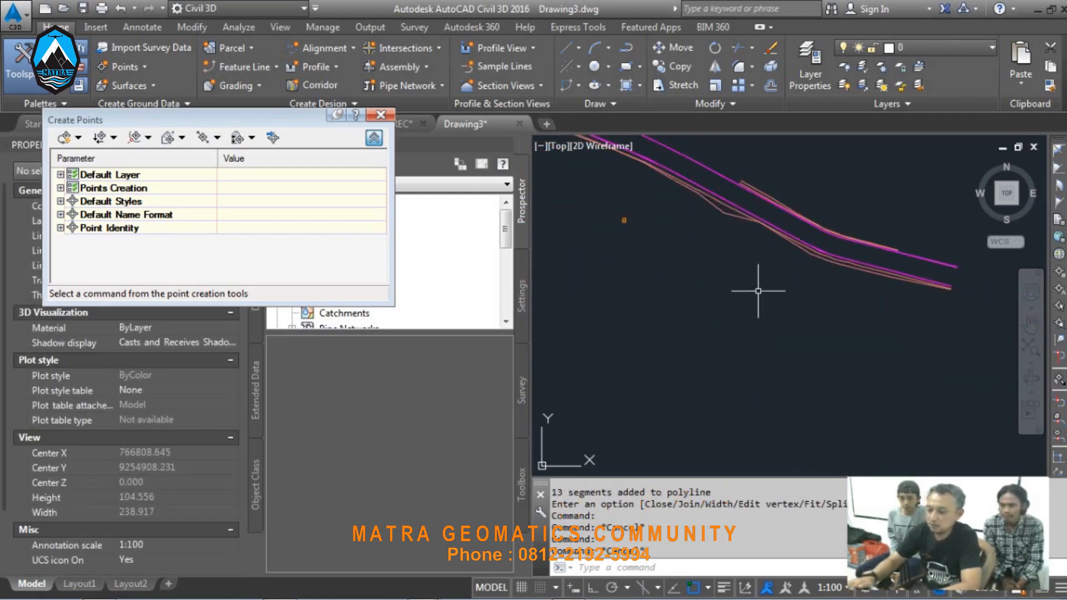
# Step: Create DPT points at the vertices of the joined inner slope line below the lower road edge with Polyline Vertices - Automatic
pyautogui.moveTo(757, 291); pyautogui.dragTo(838, 385, button='middle')
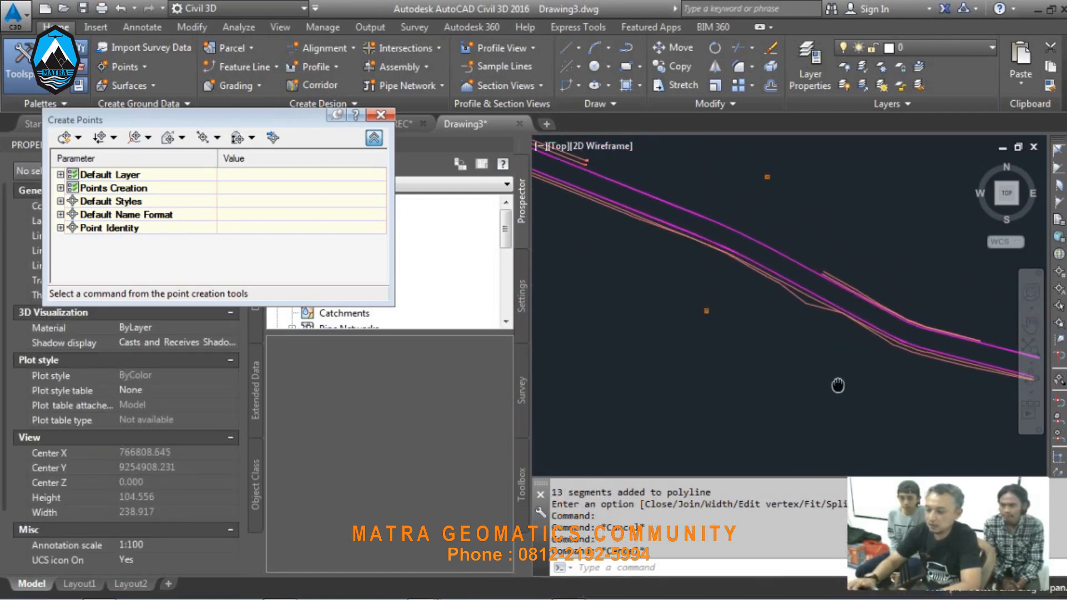
pyautogui.click(75, 141)
pyautogui.moveTo(763, 272); pyautogui.dragTo(977, 367, button='middle')
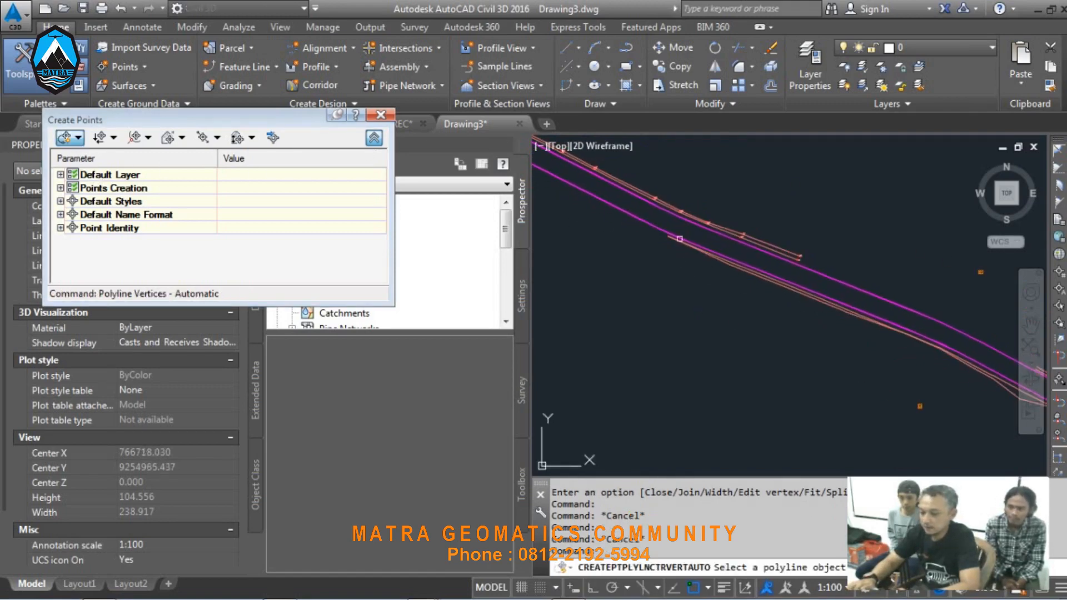
pyautogui.scroll(-3, 679, 239)
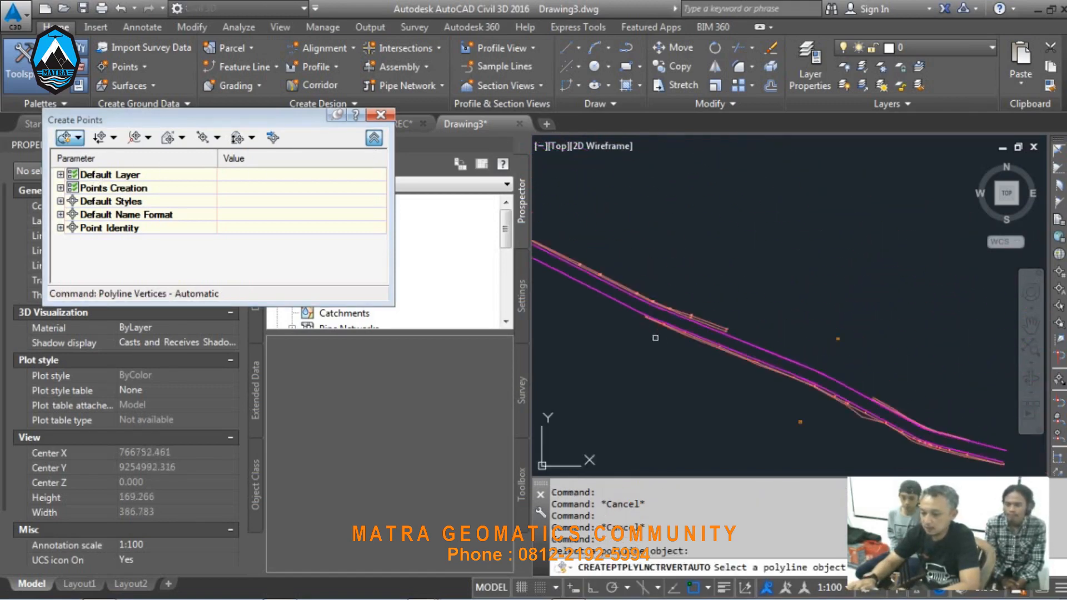
pyautogui.scroll(10, 655, 338)
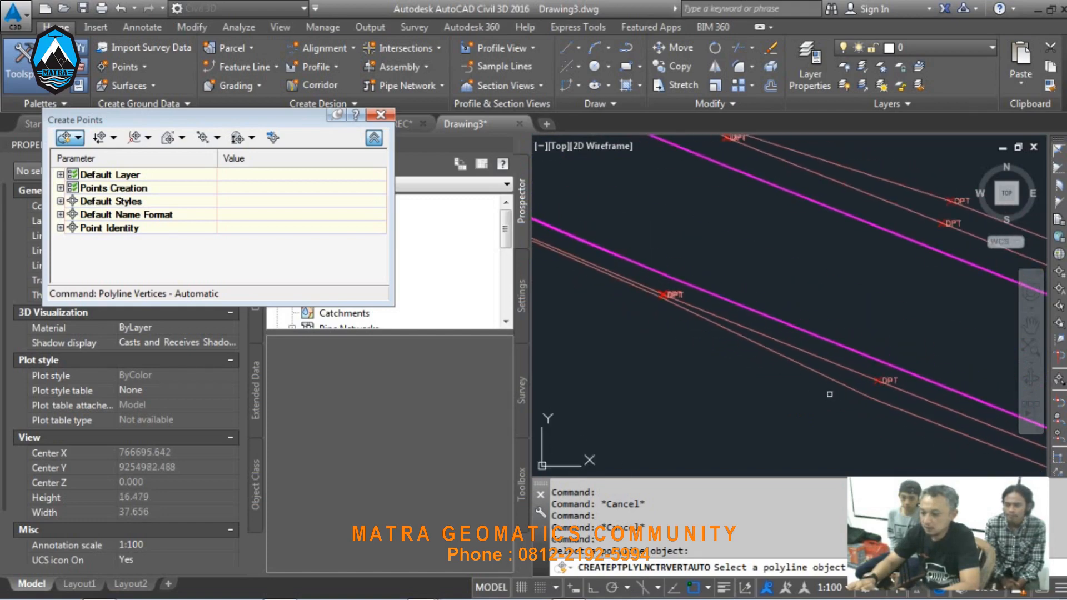
pyautogui.scroll(15, 830, 395)
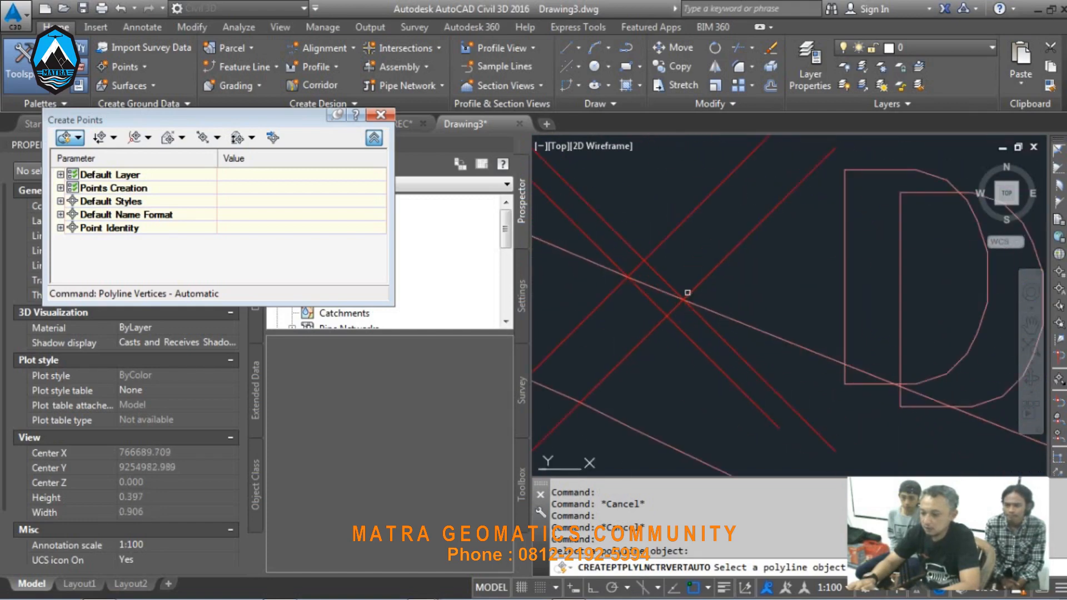
pyautogui.scroll(-9, 694, 302)
pyautogui.scroll(2, 711, 282)
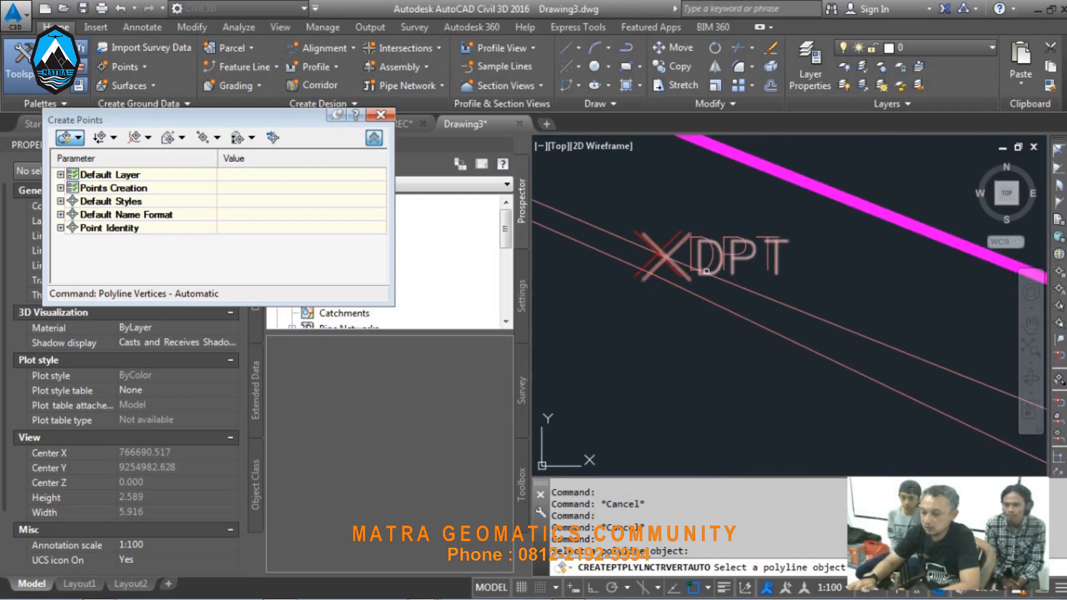
# Step: Create DPT points at the vertices of the lower outer polyline's first piece with Polyline Vertices - Automatic
pyautogui.scroll(-12, 711, 283)
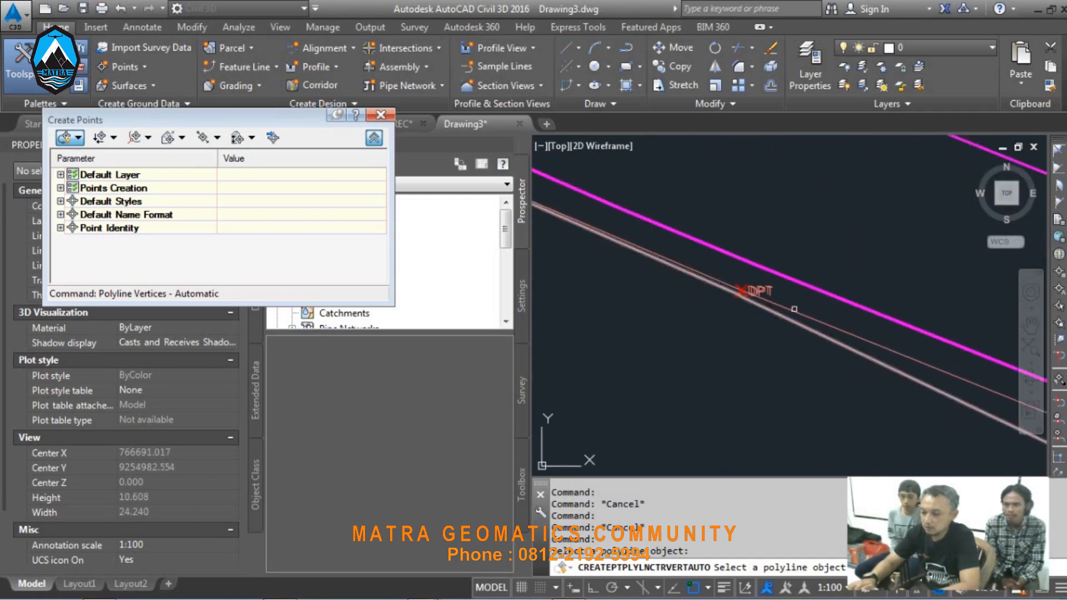
pyautogui.scroll(-3, 641, 243)
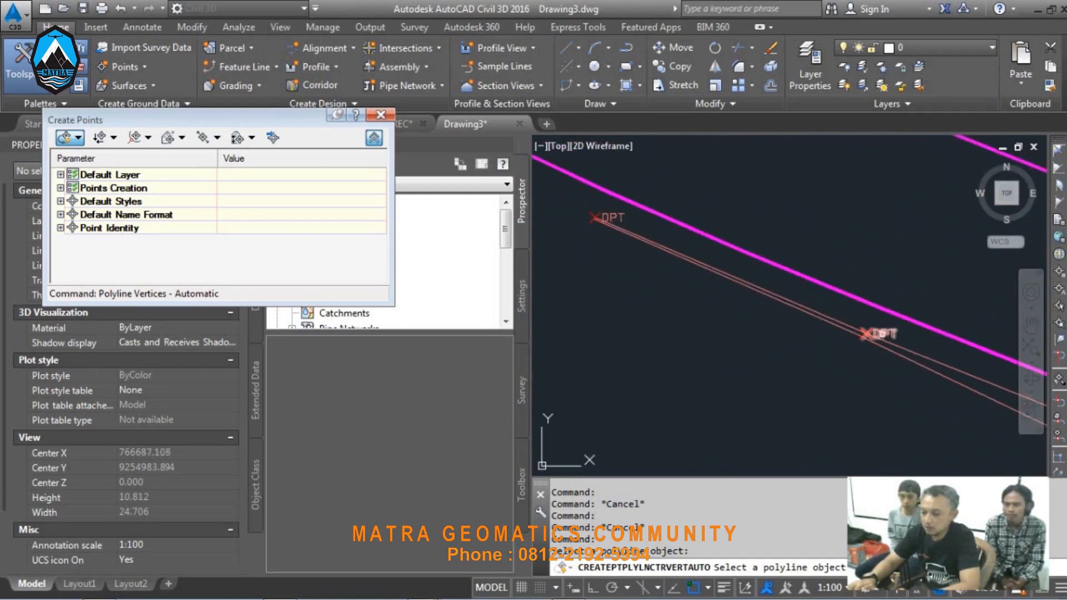
pyautogui.scroll(14, 784, 336)
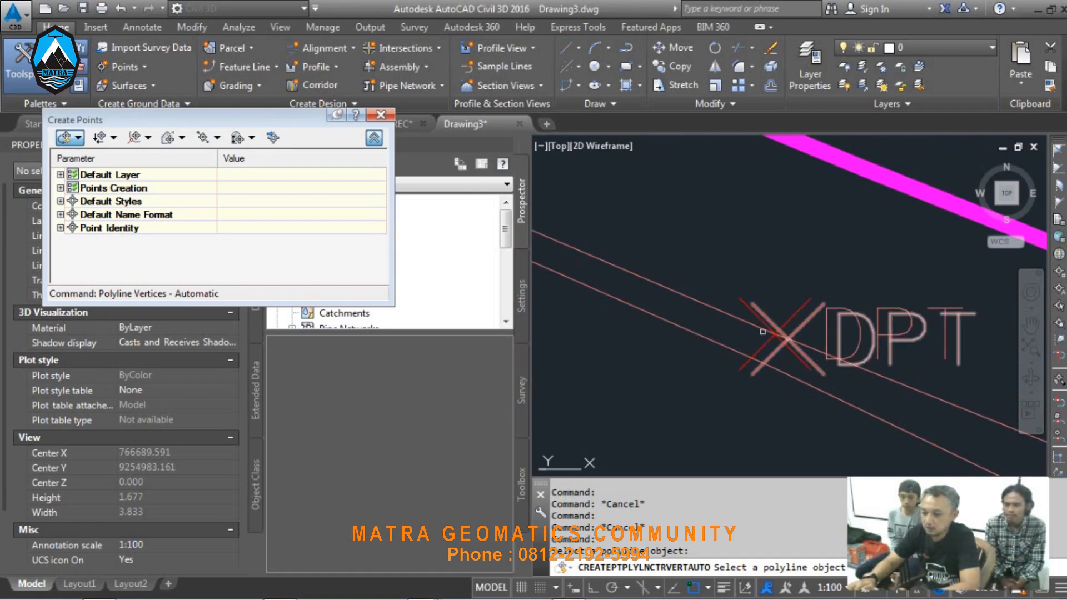
pyautogui.scroll(-2, 723, 337)
pyautogui.click(722, 337)
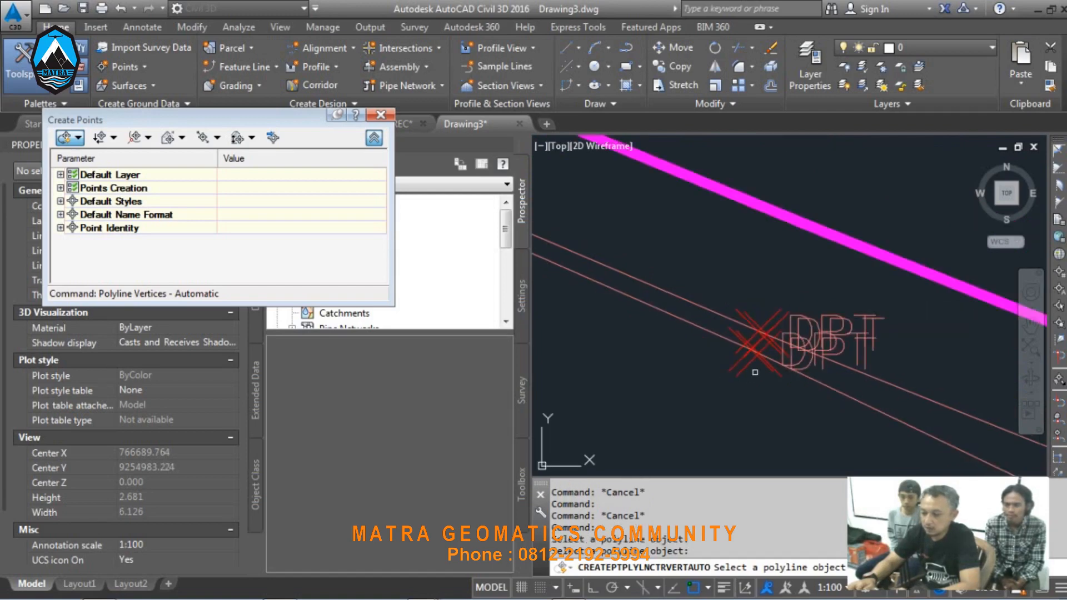
pyautogui.press('Return')
# Step: Examine the vertices and extents of the inner and outer polylines along the lower road edge
pyautogui.click(715, 310)
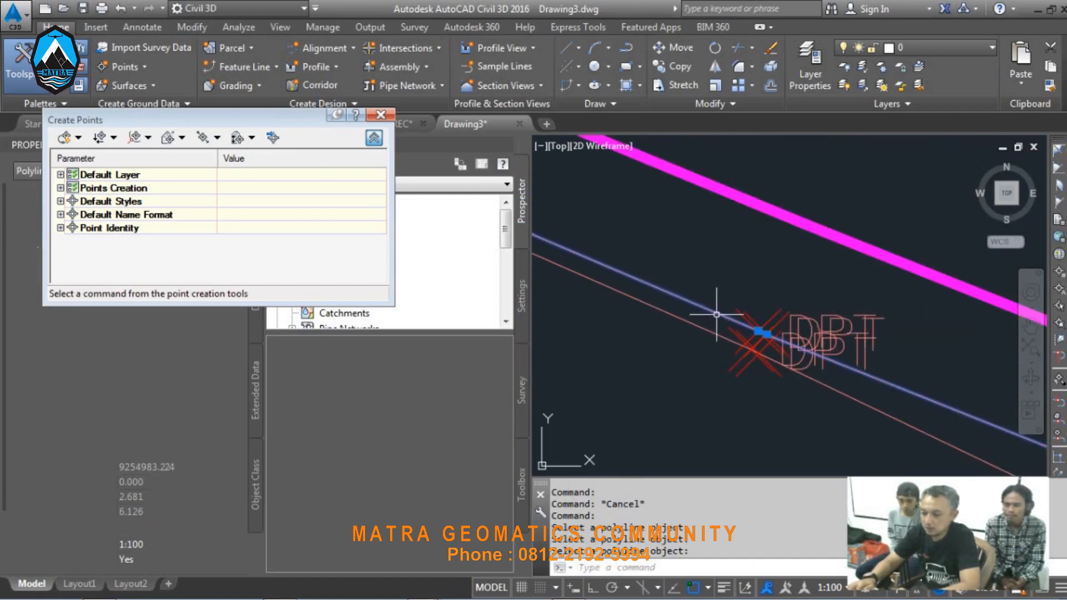
pyautogui.scroll(8, 777, 349)
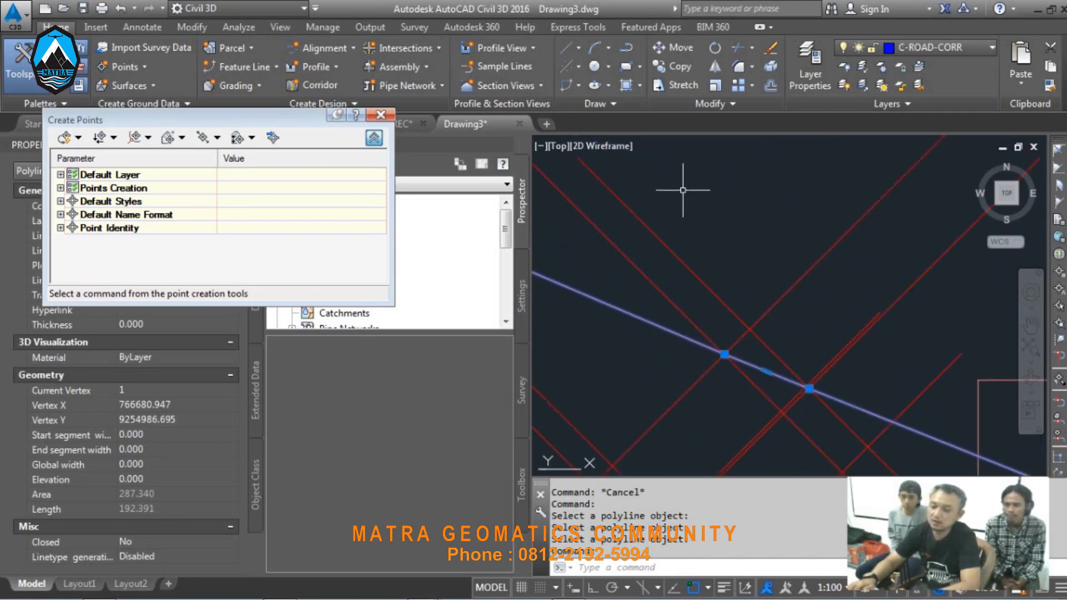
pyautogui.scroll(-6, 614, 183)
pyautogui.press('Escape')
pyautogui.scroll(-4, 618, 234)
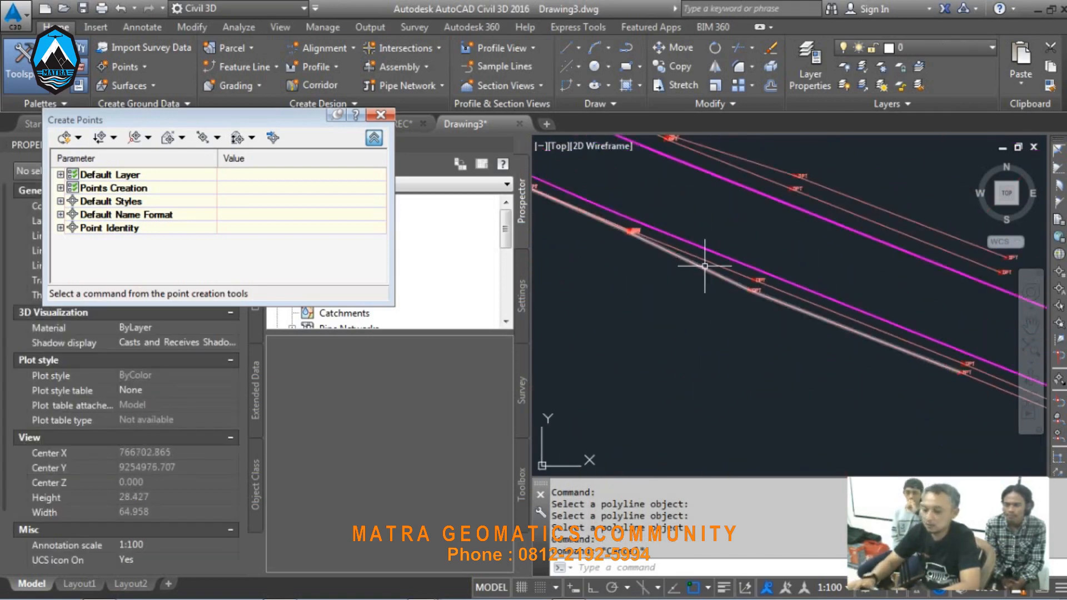
pyautogui.moveTo(817, 362); pyautogui.dragTo(715, 335, button='middle')
pyautogui.scroll(-3, 661, 285)
pyautogui.moveTo(892, 386)
pyautogui.mouseDown(button='middle')
pyautogui.moveTo(698, 274)
pyautogui.moveTo(746, 303)
pyautogui.mouseUp(button='middle')
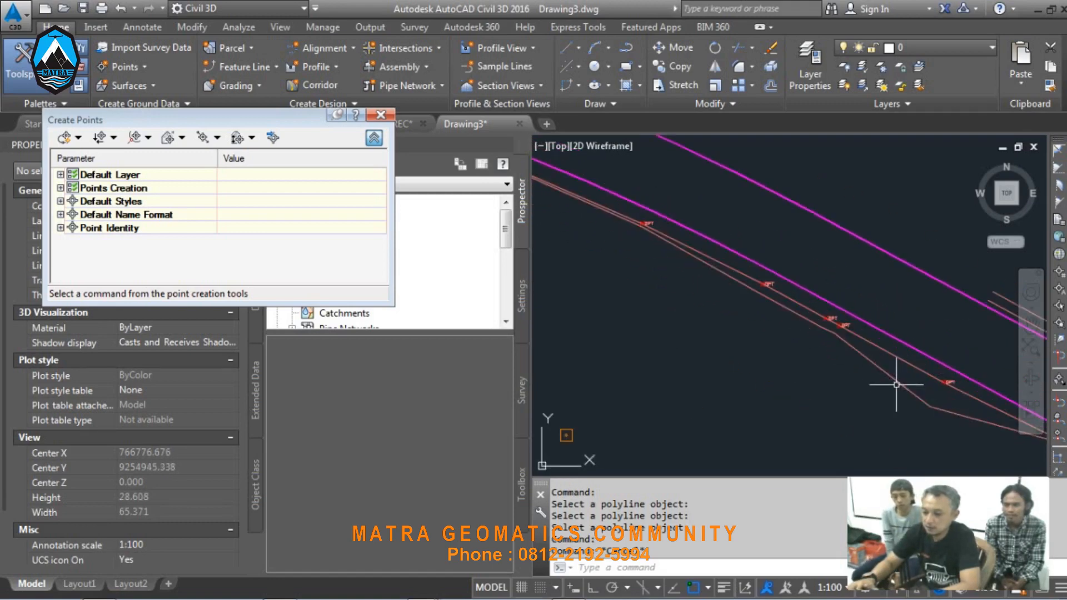
pyautogui.click(895, 381)
pyautogui.scroll(-2, 665, 330)
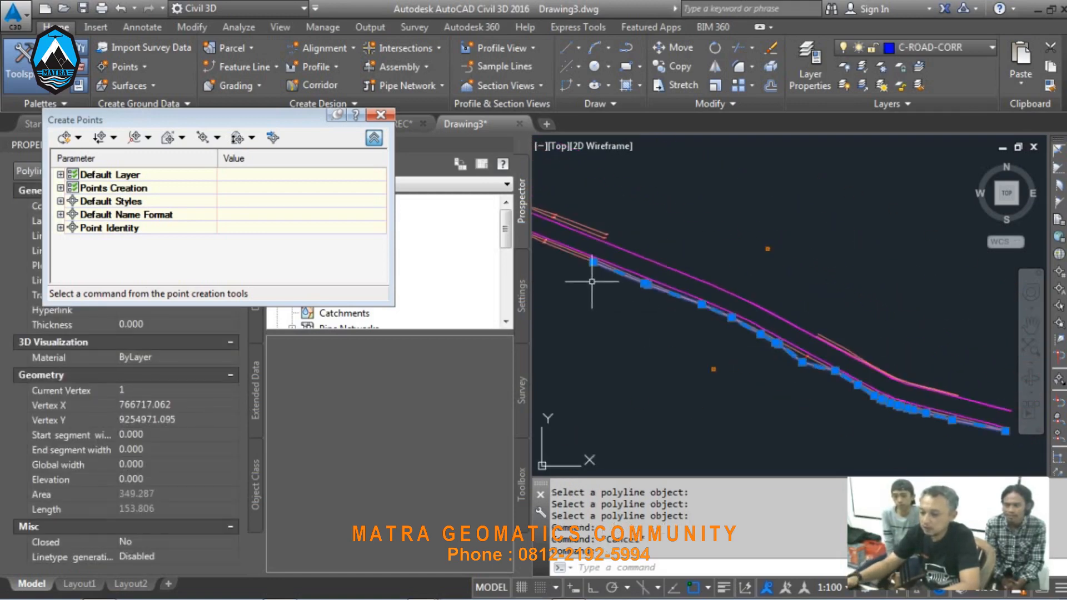
pyautogui.scroll(5, 677, 294)
pyautogui.scroll(-4, 693, 305)
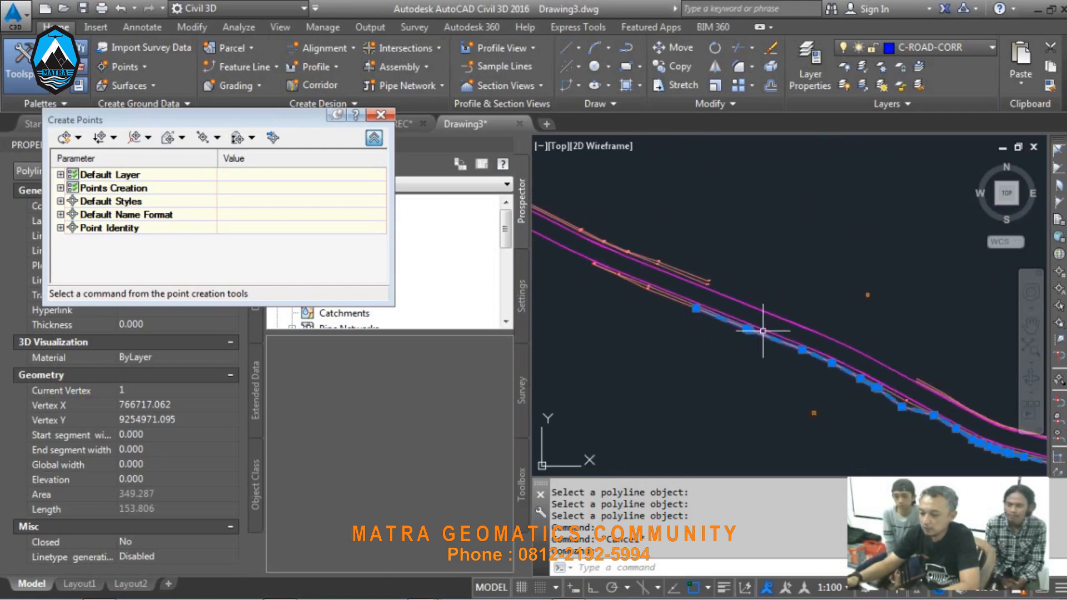
pyautogui.scroll(3, 691, 291)
pyautogui.press('Escape')
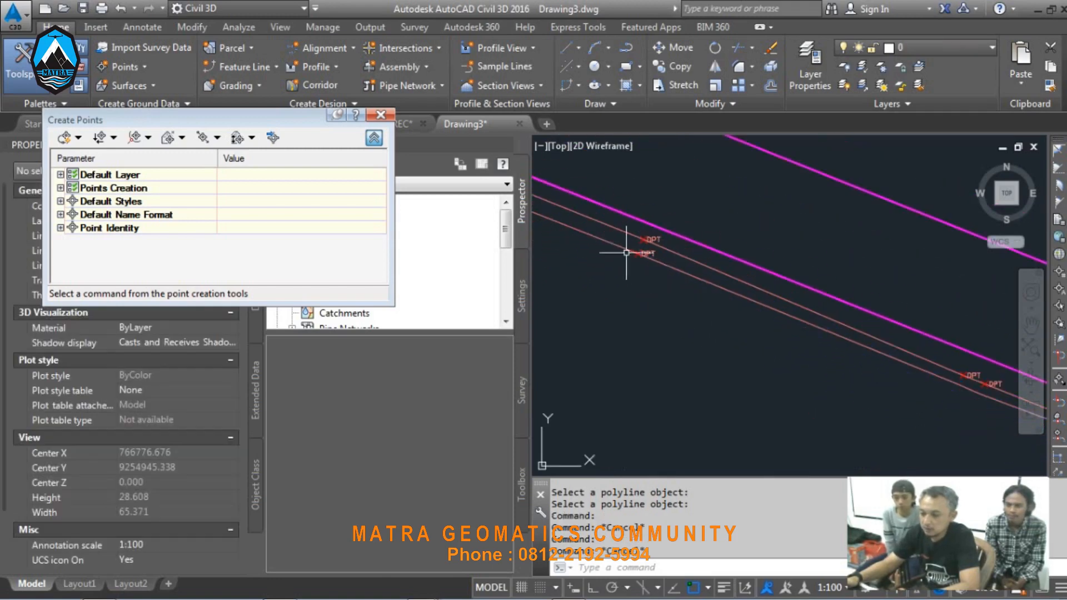
# Step: Erase the two DPT points nearest the far end of the lower outer polyline's first piece
pyautogui.scroll(3, 645, 222)
pyautogui.moveTo(644, 222); pyautogui.dragTo(786, 331)
pyautogui.press('Delete')
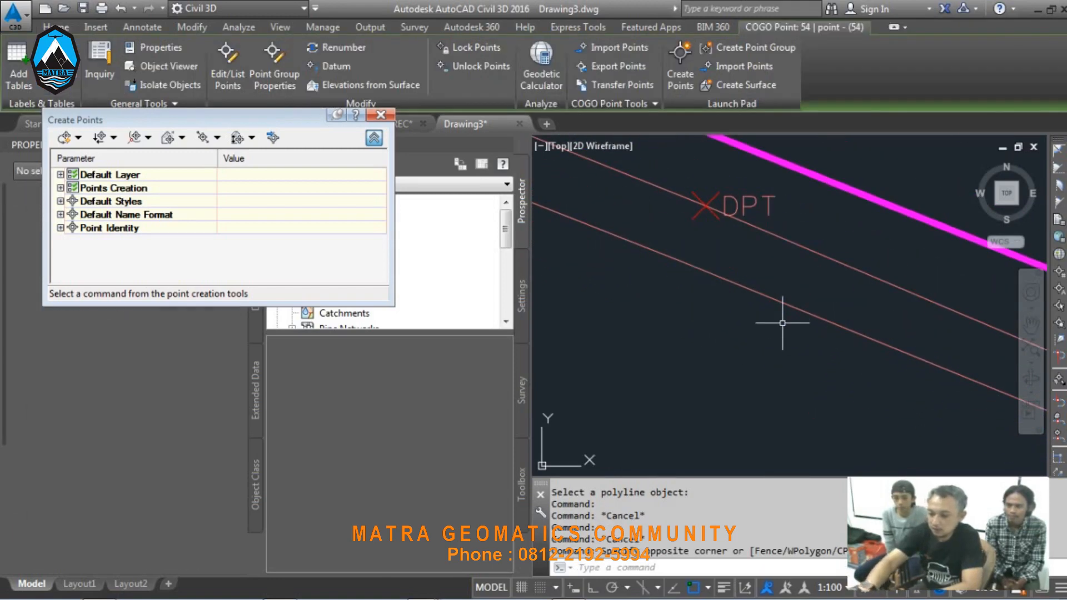
pyautogui.scroll(-5, 829, 319)
pyautogui.scroll(3, 643, 239)
pyautogui.moveTo(669, 172); pyautogui.dragTo(767, 239)
pyautogui.press('Delete')
# Step: Erase the remaining DPT points on the lower outer polyline's first piece, including the one at its start
pyautogui.scroll(5, 619, 213)
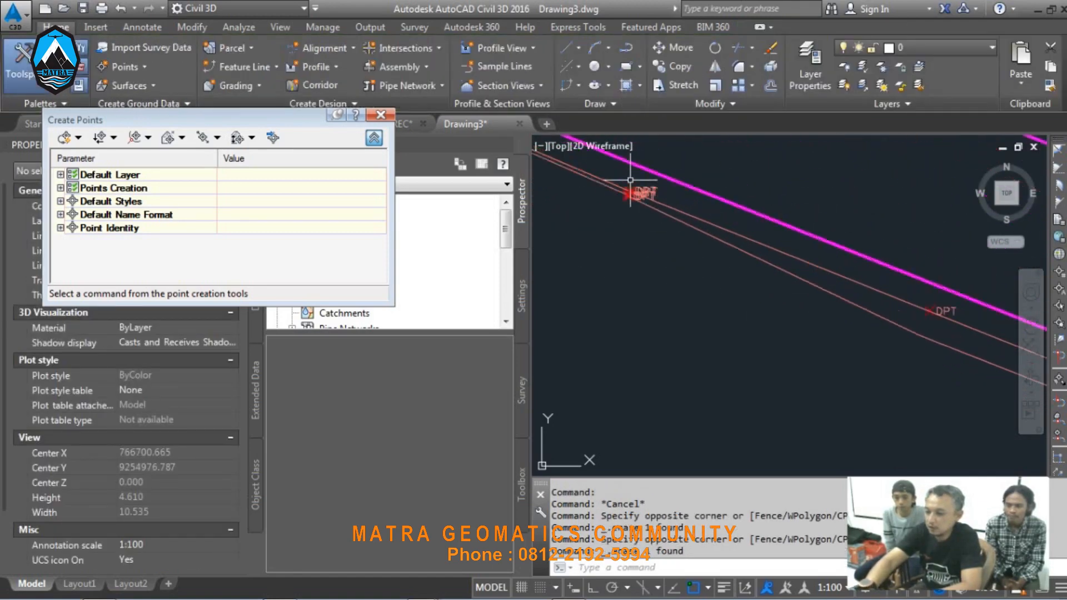
pyautogui.click(594, 224)
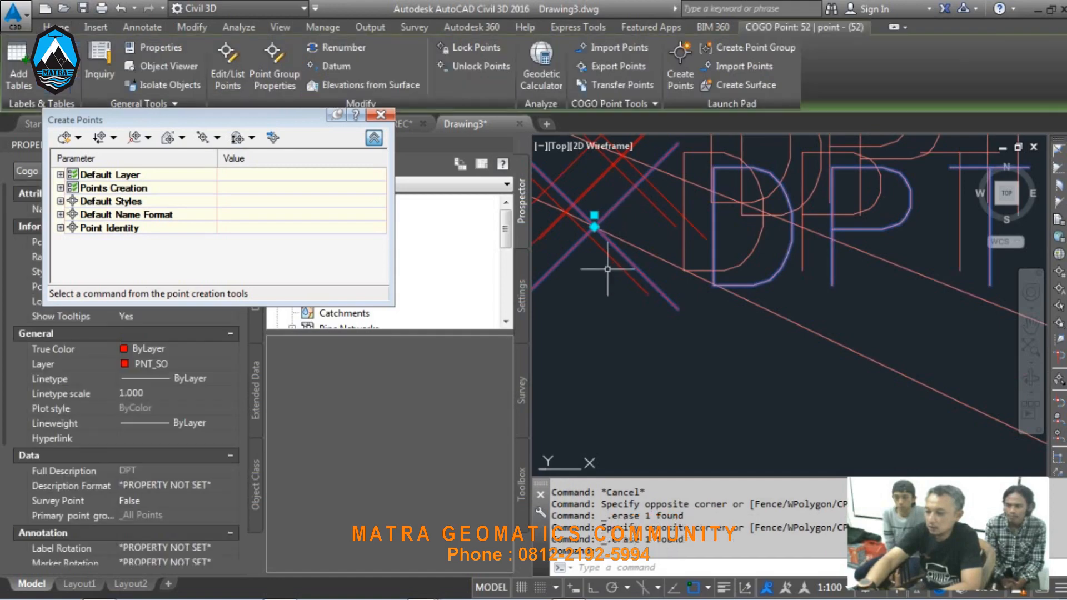
pyautogui.press('Delete')
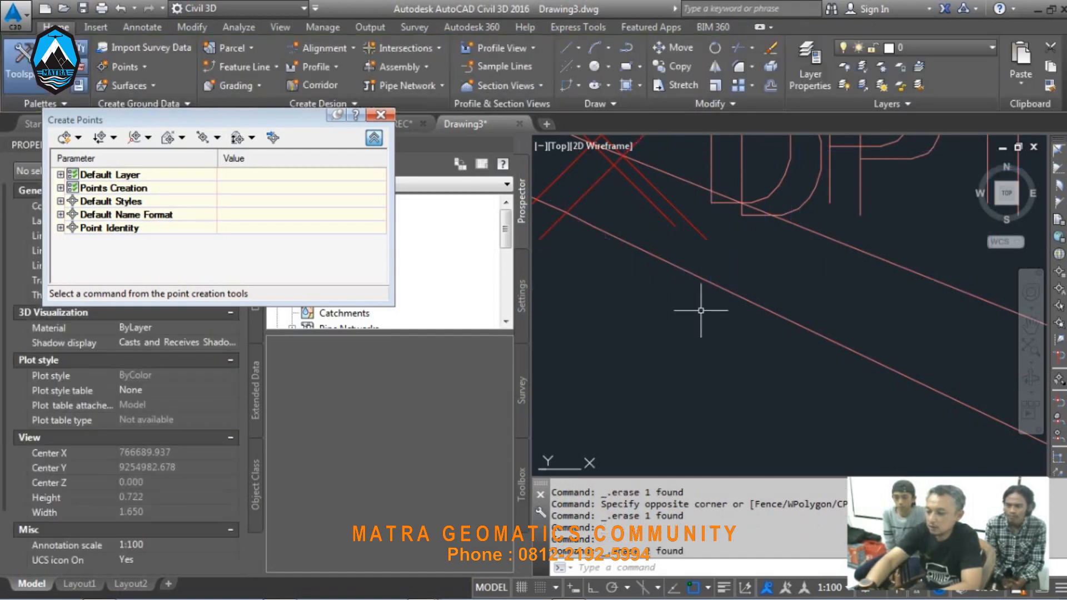
pyautogui.scroll(-5, 698, 305)
pyautogui.moveTo(826, 467); pyautogui.dragTo(826, 368, button='middle')
pyautogui.scroll(3, 567, 224)
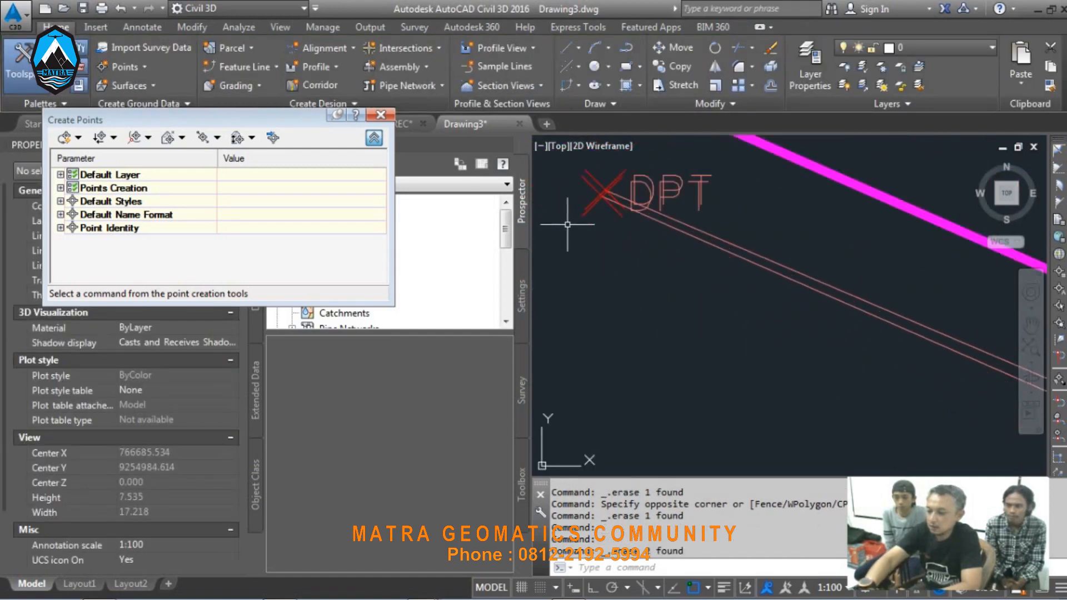
pyautogui.scroll(3, 615, 212)
pyautogui.click(595, 235)
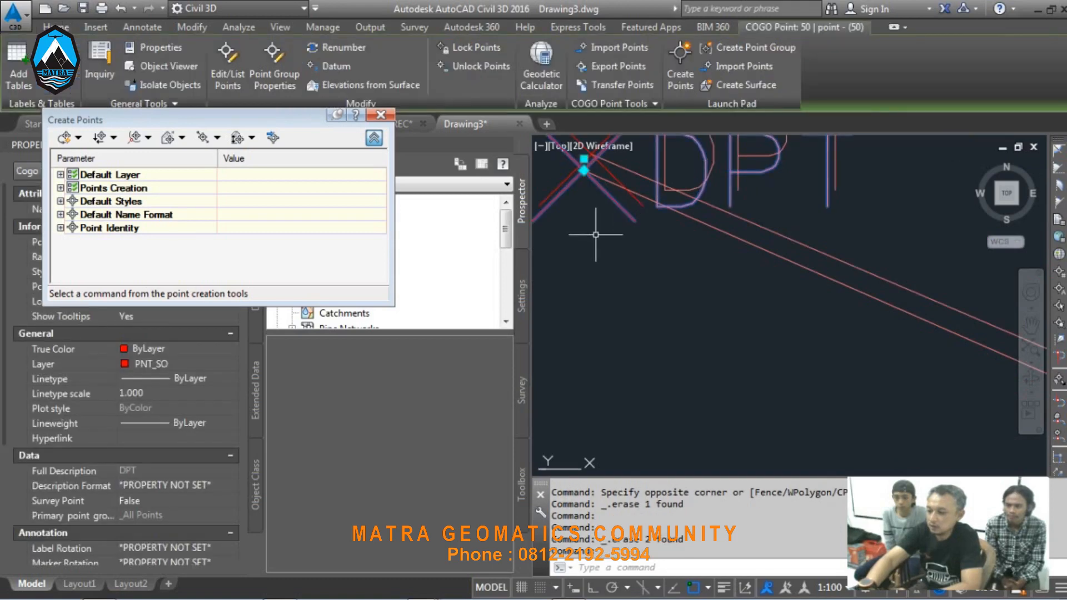
pyautogui.press('Escape')
pyautogui.scroll(-4, 603, 232)
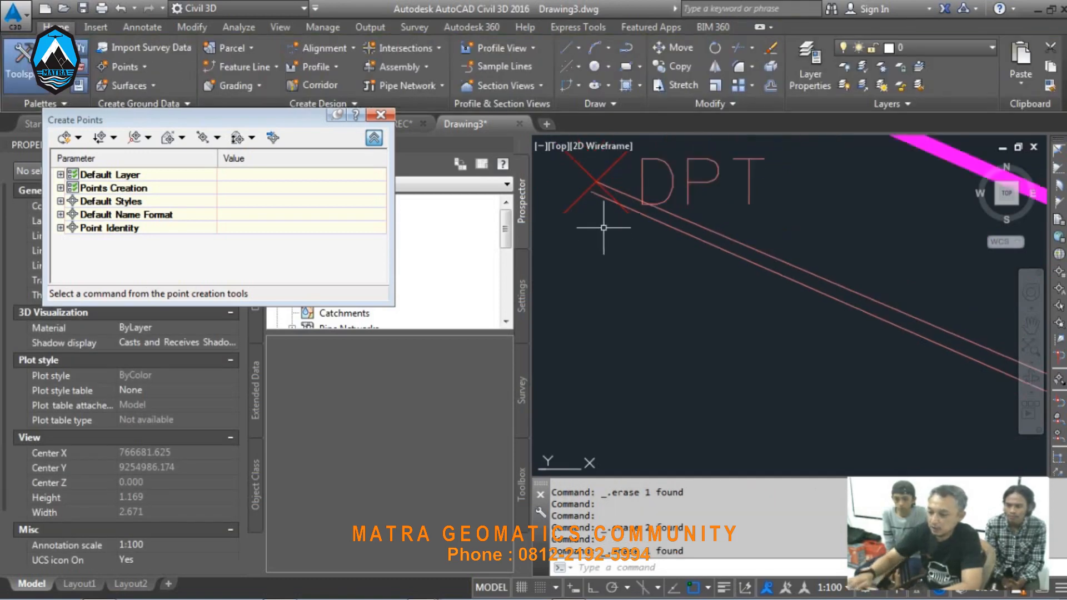
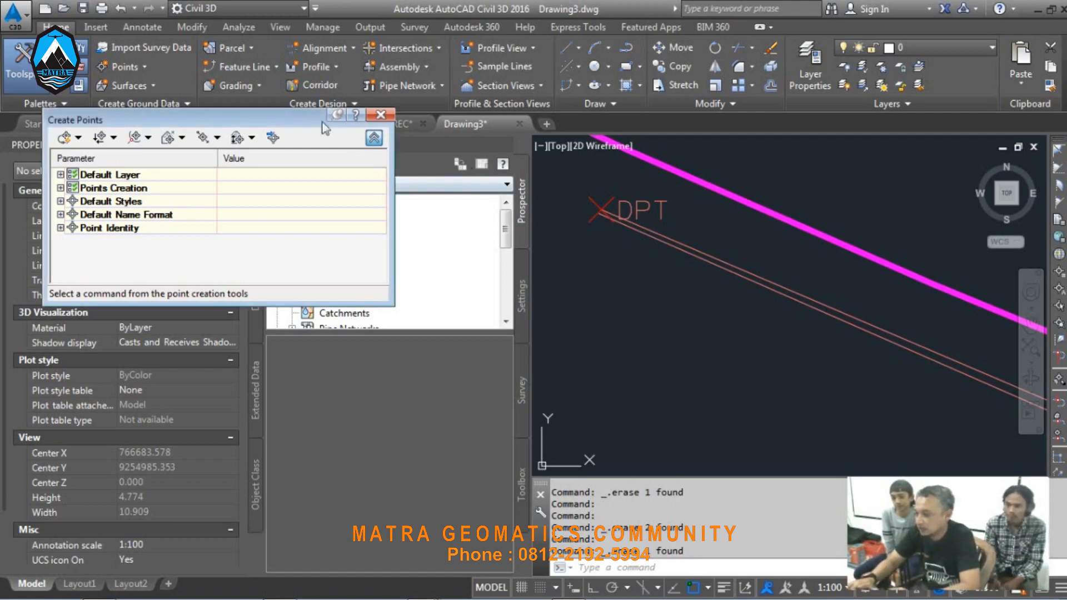
# Step: Join the two pieces of the lower outer polyline into one with PEDIT Join, and check the extent of the joined line
pyautogui.scroll(-5, 561, 214)
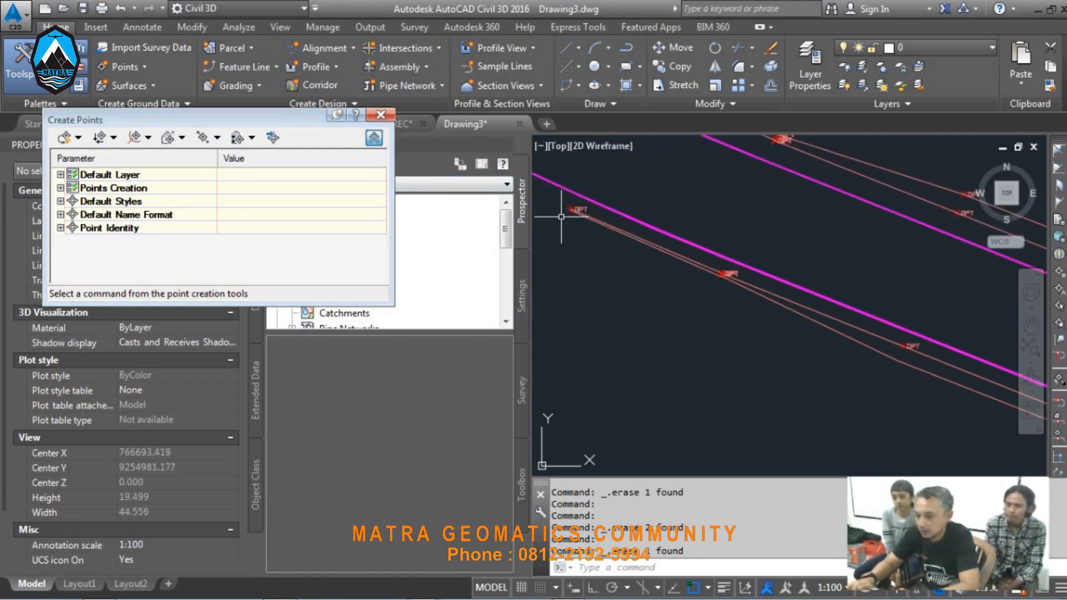
pyautogui.write('pedit')
pyautogui.press('Return')
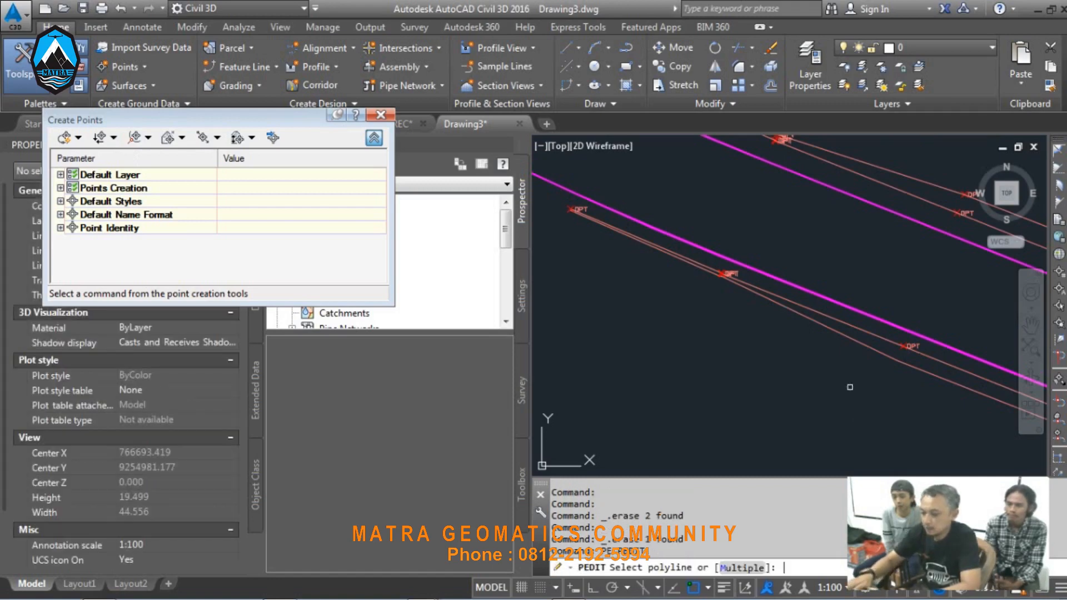
pyautogui.click(691, 274)
pyautogui.scroll(-4, 834, 353)
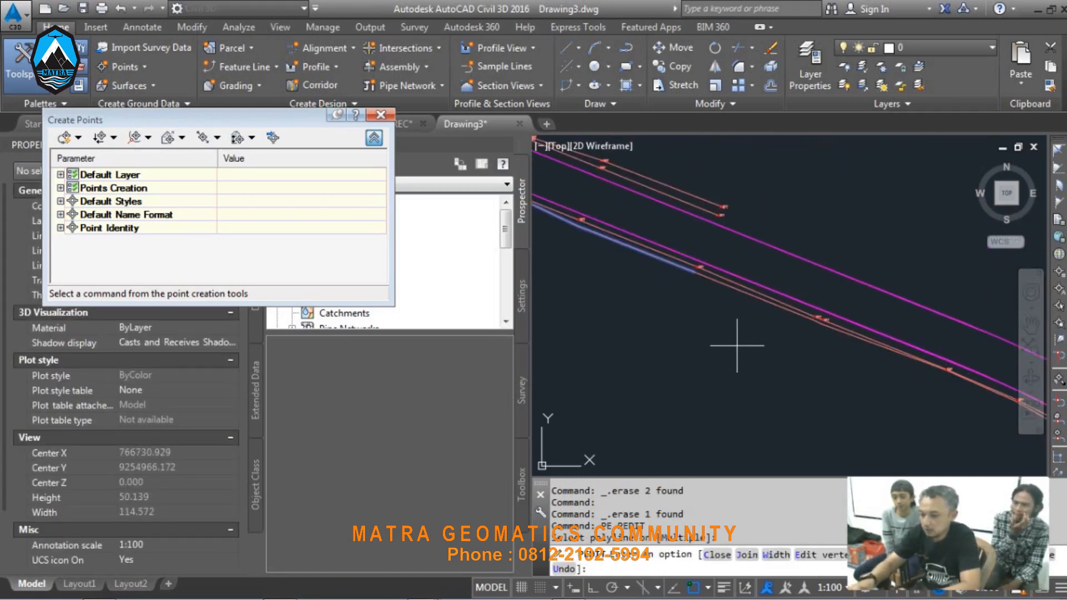
pyautogui.write('j')
pyautogui.press('Return')
pyautogui.scroll(5, 728, 289)
pyautogui.click(698, 241)
pyautogui.click(636, 273)
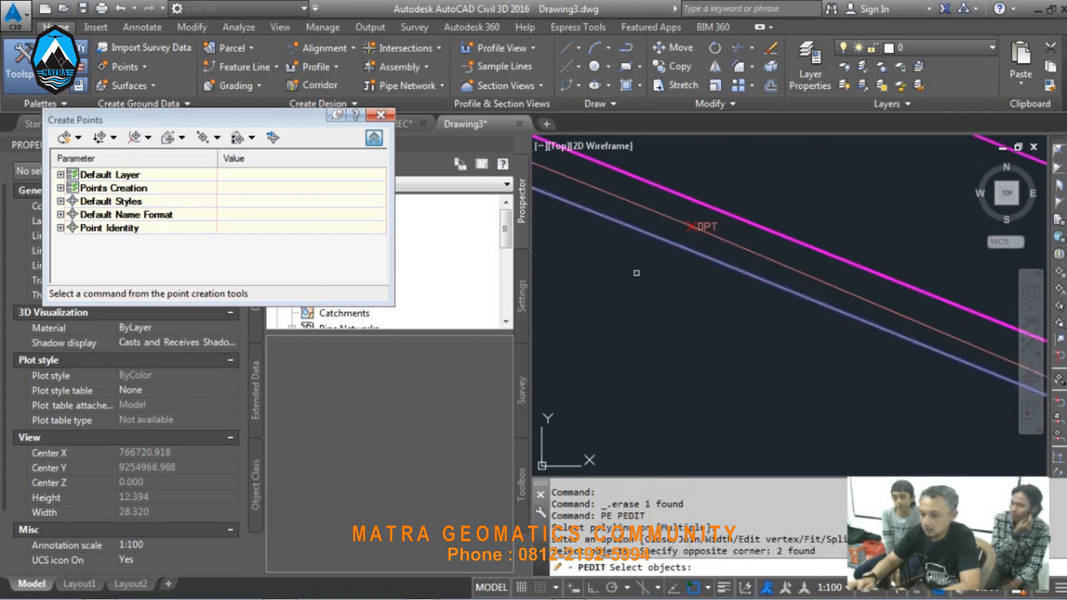
pyautogui.scroll(-8, 639, 275)
pyautogui.press('Return')
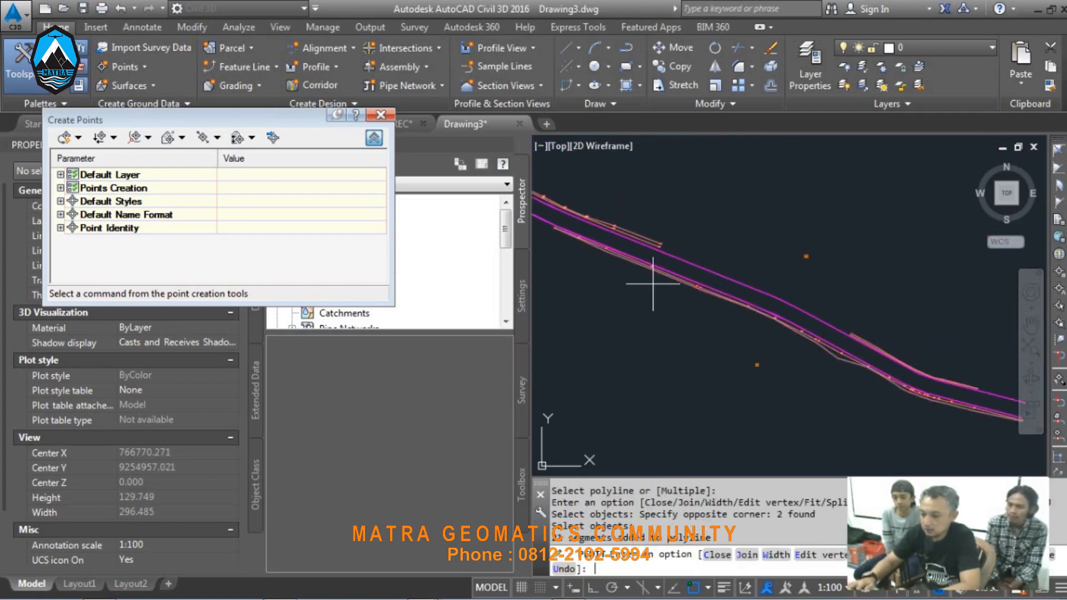
pyautogui.press('Return')
pyautogui.scroll(6, 660, 272)
pyautogui.click(661, 266)
pyautogui.scroll(-9, 676, 327)
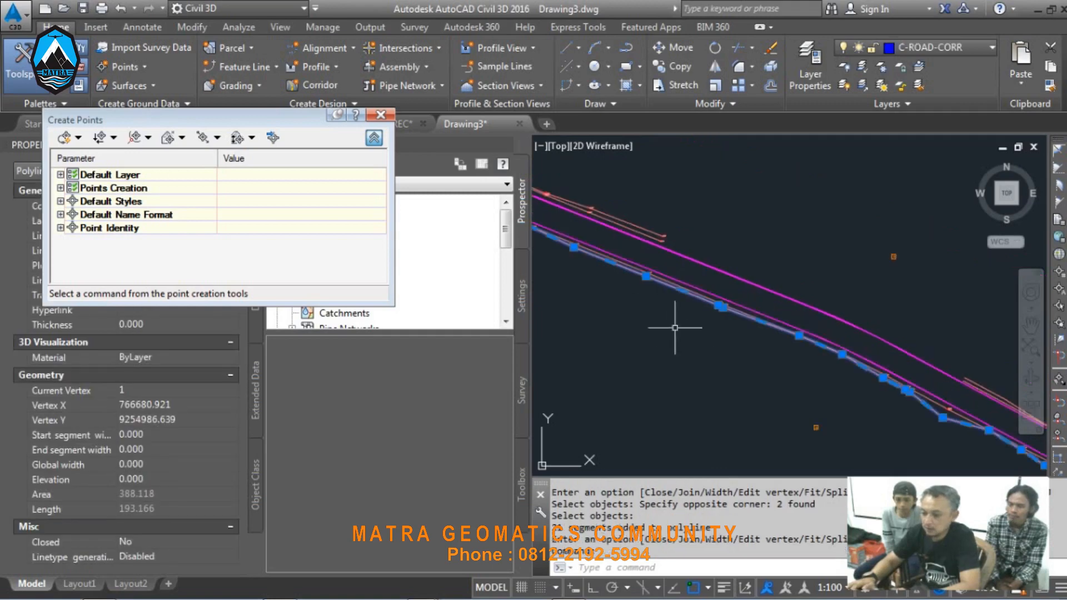
pyautogui.press('Escape')
# Step: Create points at all vertices of the joined lower outer polyline with Polyline Vertices - Automatic
pyautogui.scroll(7, 579, 226)
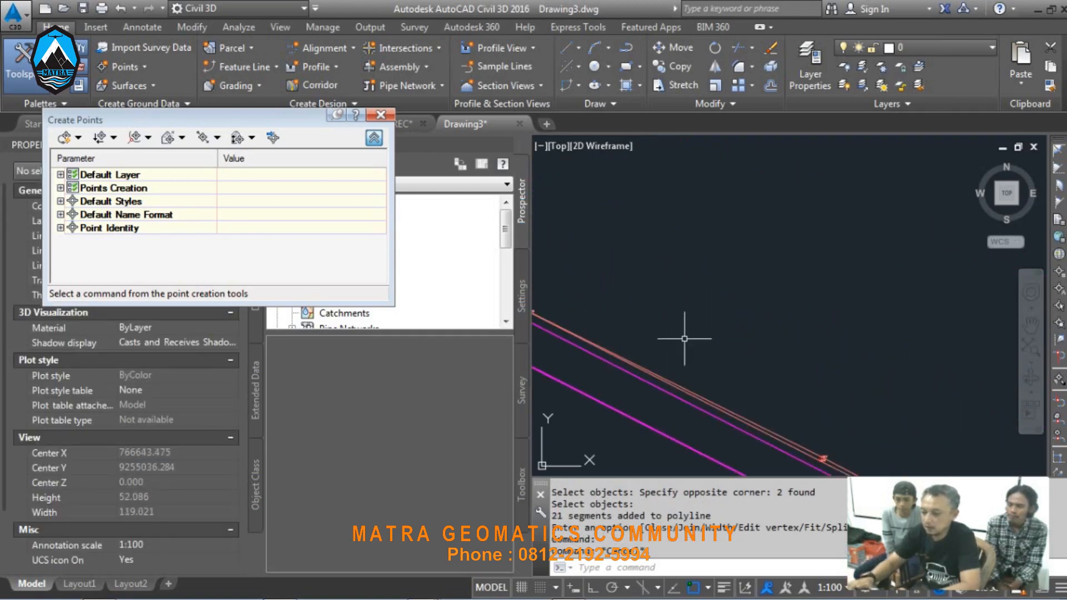
pyautogui.scroll(5, 786, 250)
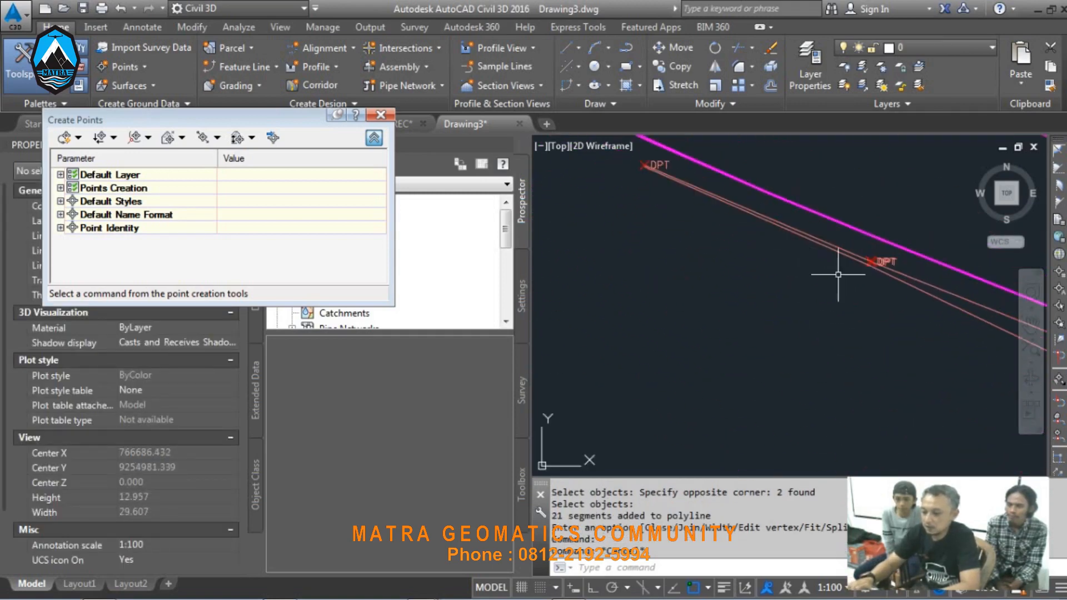
pyautogui.moveTo(701, 259); pyautogui.dragTo(746, 303, button='middle')
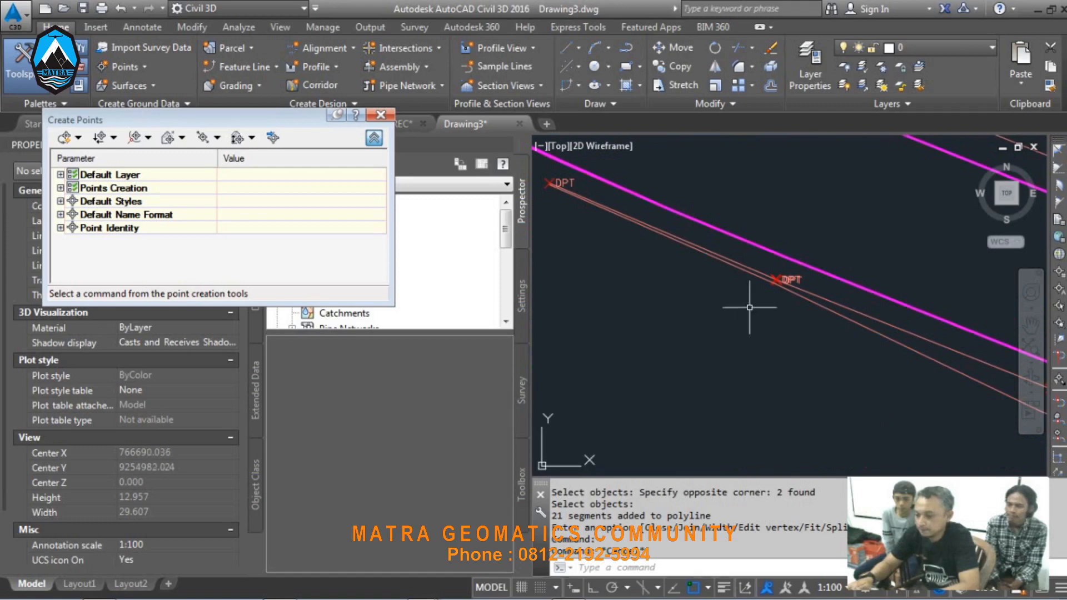
pyautogui.click(63, 139)
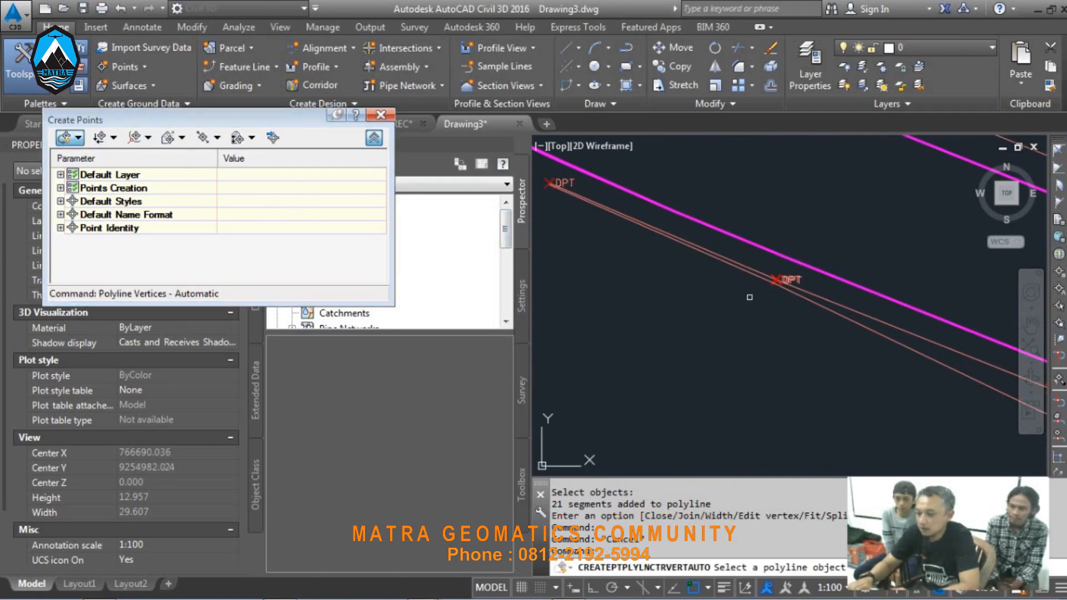
pyautogui.scroll(-5, 815, 306)
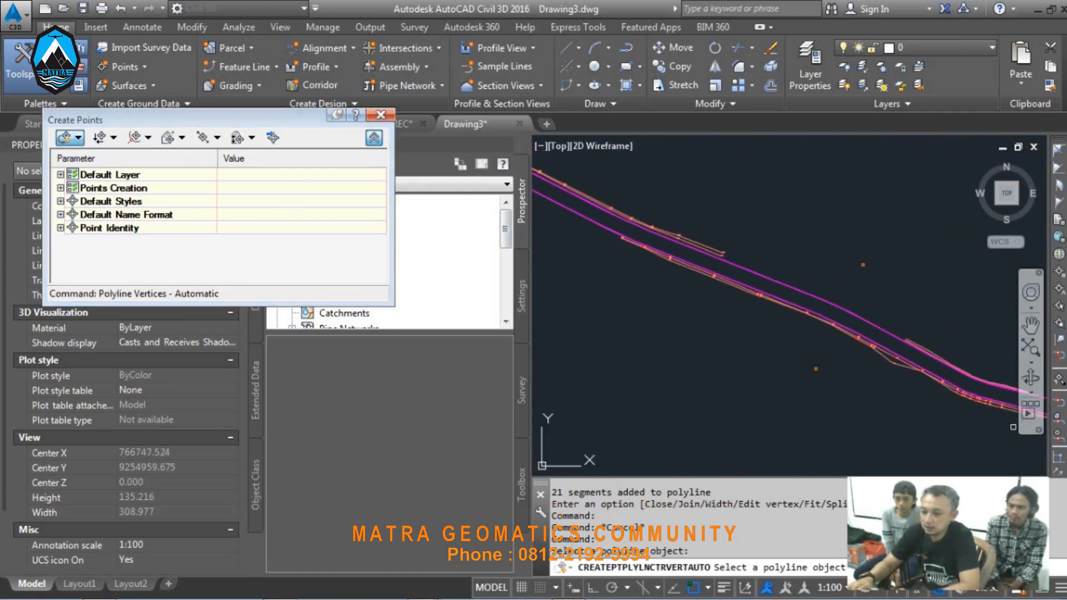
pyautogui.moveTo(834, 345); pyautogui.dragTo(777, 361, button='middle')
pyautogui.scroll(2, 886, 374)
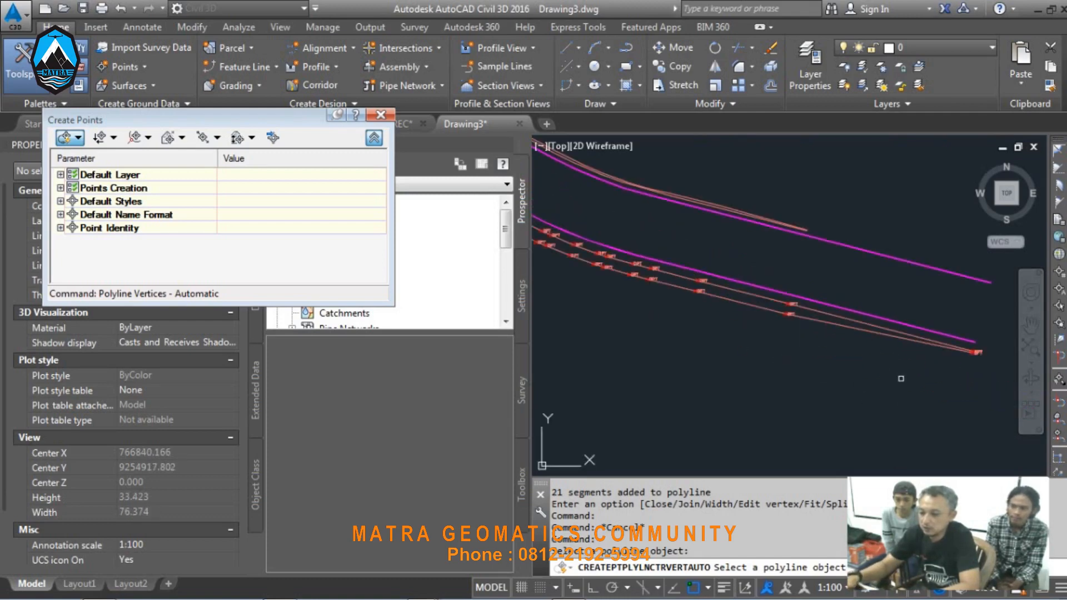
pyautogui.press('Escape')
# Step: Create points automatically at the vertices of both polylines beside the curve on the upper road edge
pyautogui.scroll(6, 795, 227)
pyautogui.press('Return')
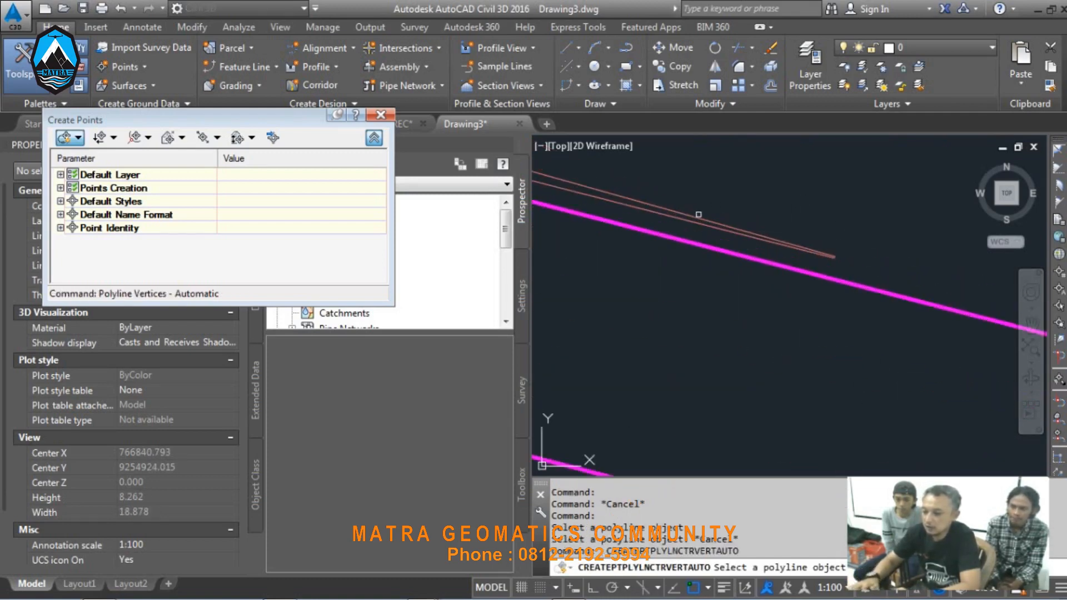
pyautogui.scroll(-6, 698, 214)
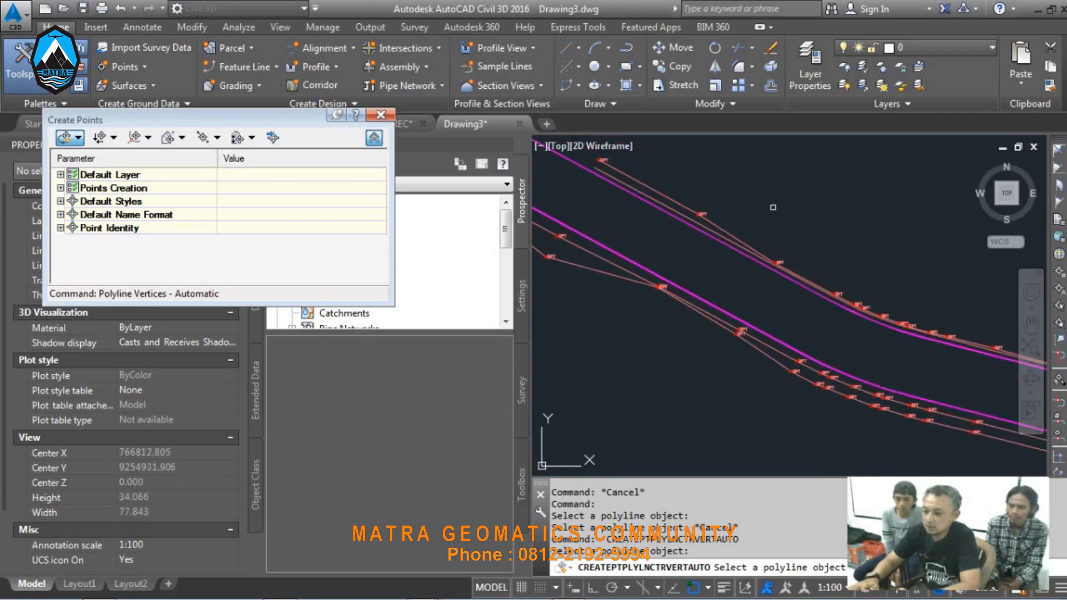
pyautogui.scroll(4, 707, 234)
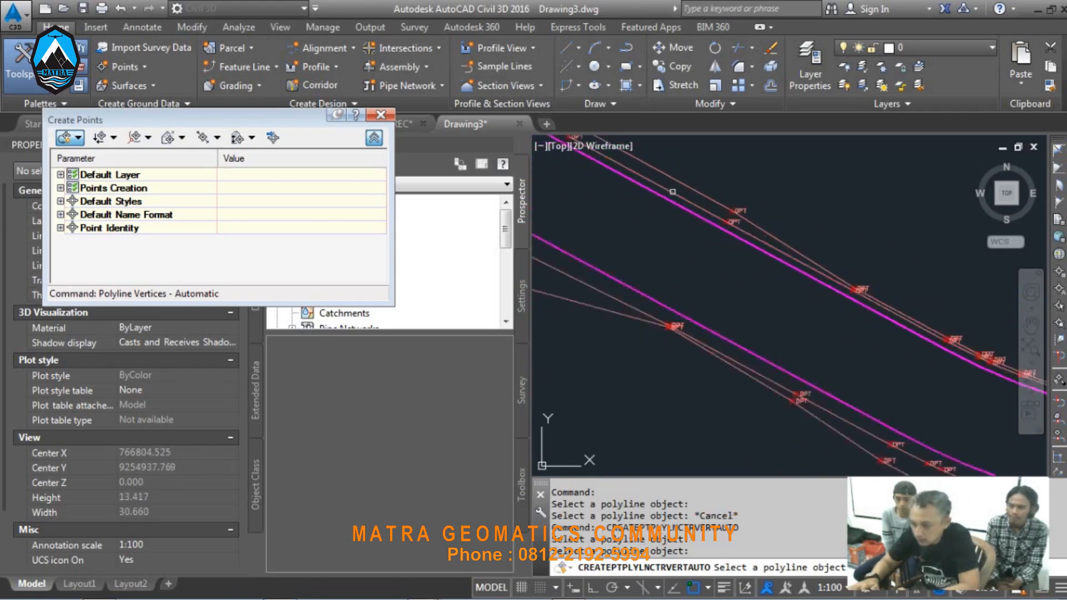
pyautogui.scroll(-4, 672, 192)
pyautogui.press('Escape')
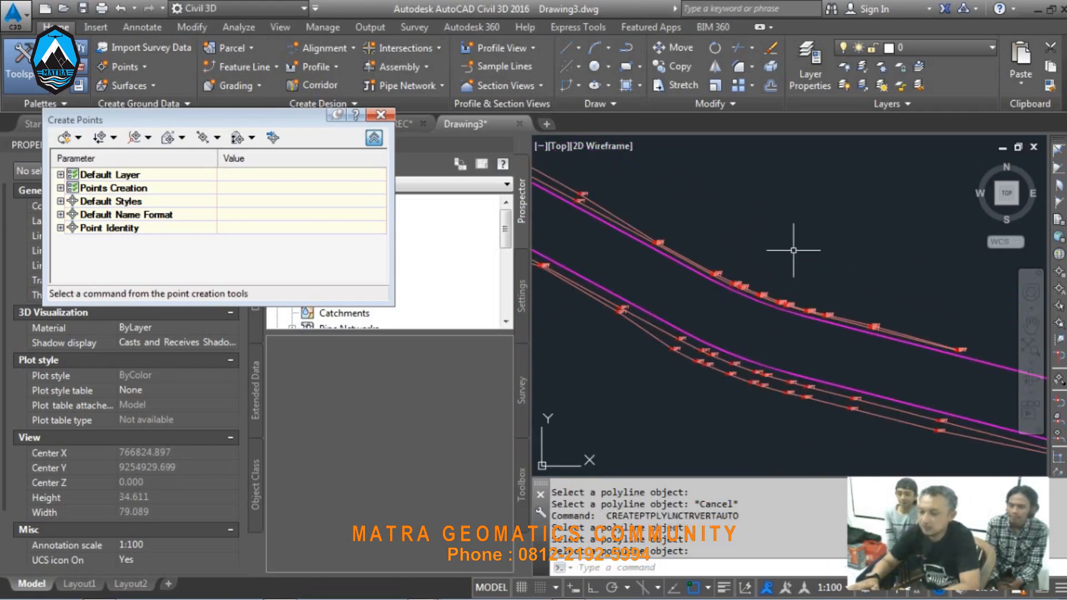
# Step: Save the drawing in the Data folder as STAKEOUT
pyautogui.scroll(-8, 690, 291)
pyautogui.scroll(2, 739, 357)
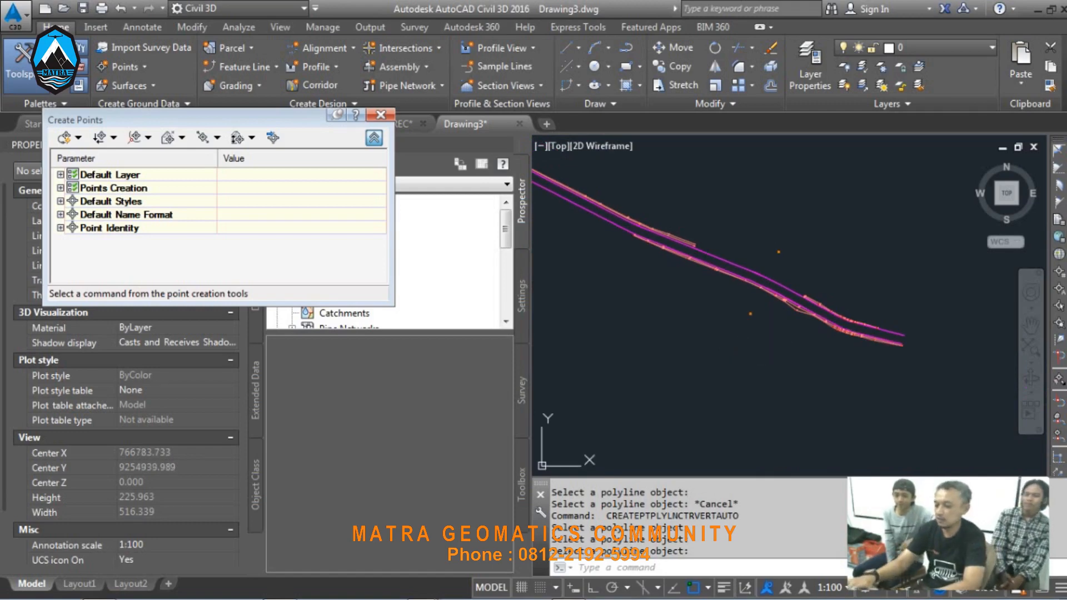
pyautogui.hotkey('ctrl', 's')
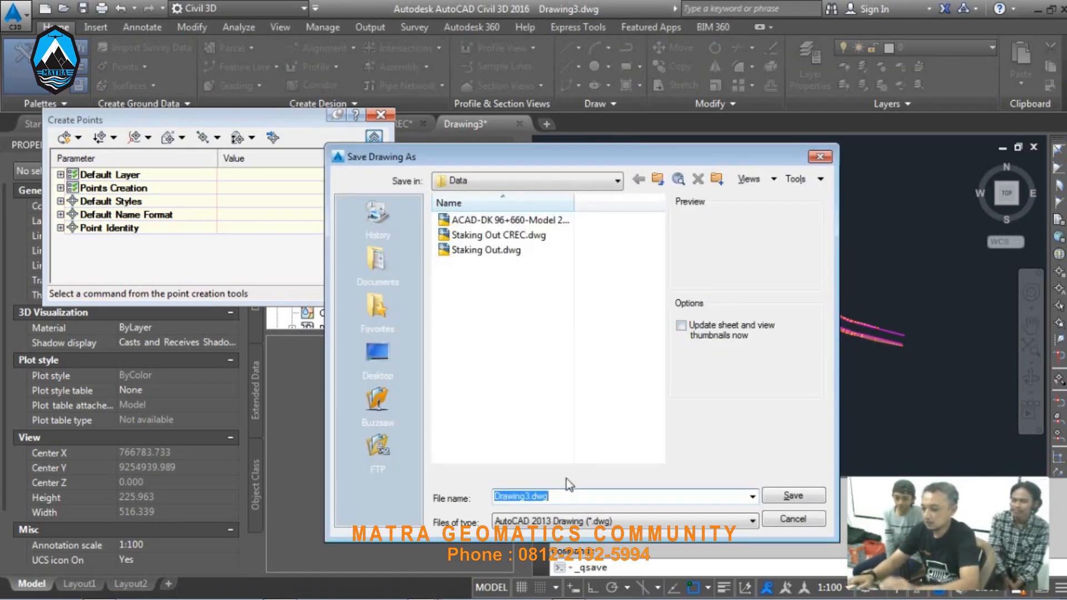
pyautogui.write('STAKE')
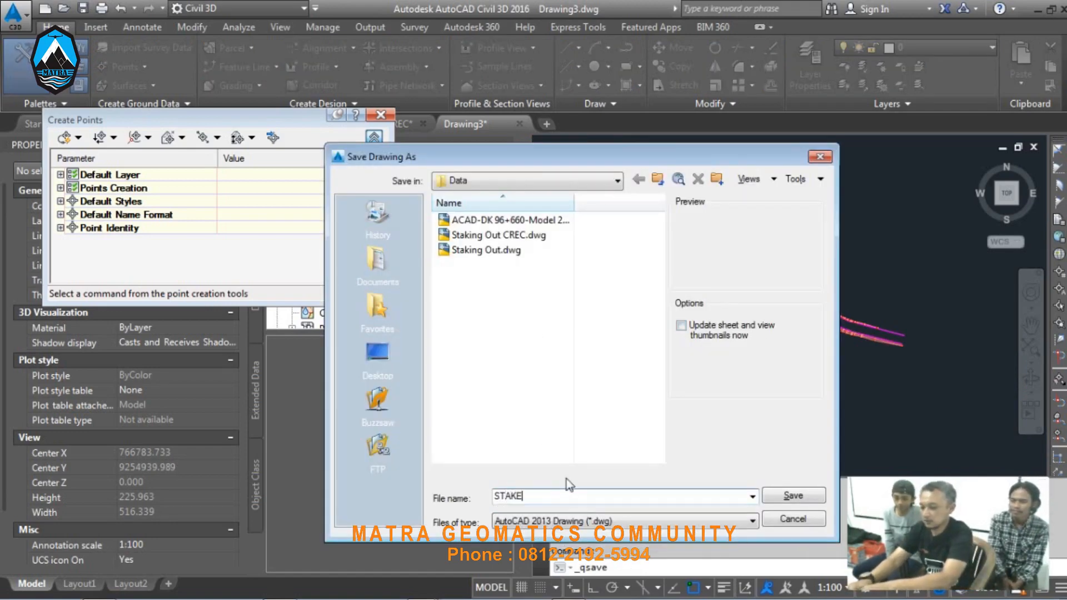
pyautogui.write('OUT')
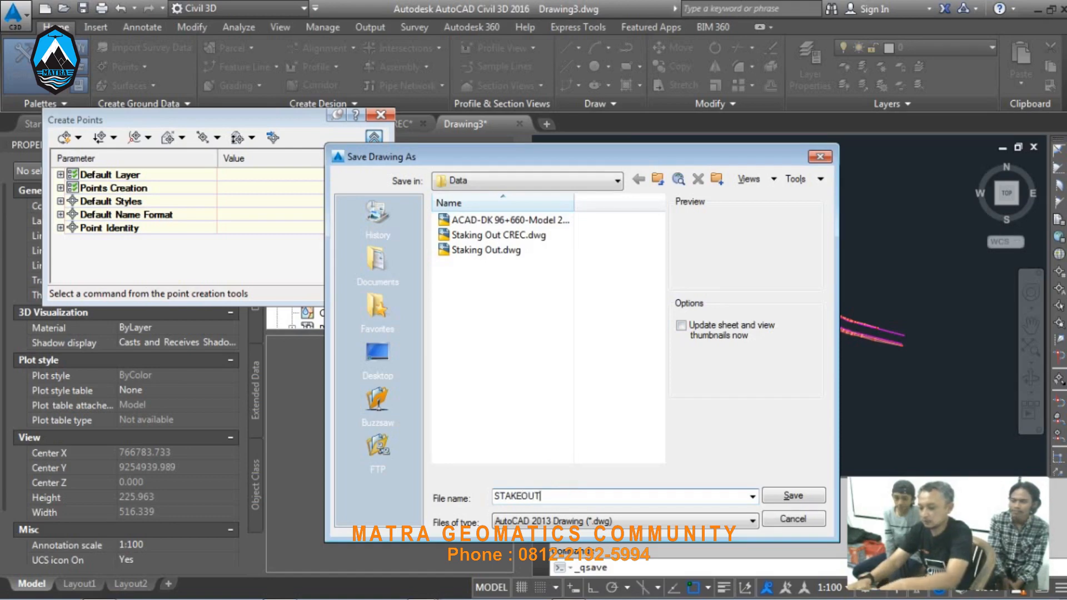
pyautogui.press('Return')
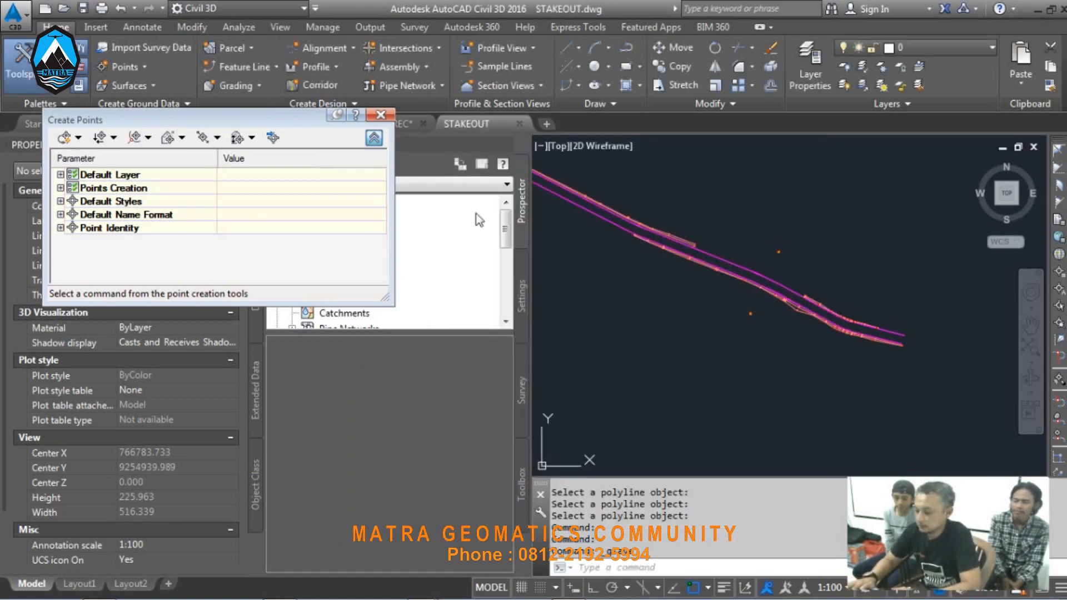
# Step: Inspect the created points along both road edges back to the start of the road
pyautogui.moveTo(636, 333)
pyautogui.mouseDown(button='middle')
pyautogui.moveTo(660, 369)
pyautogui.moveTo(645, 358)
pyautogui.mouseUp(button='middle')
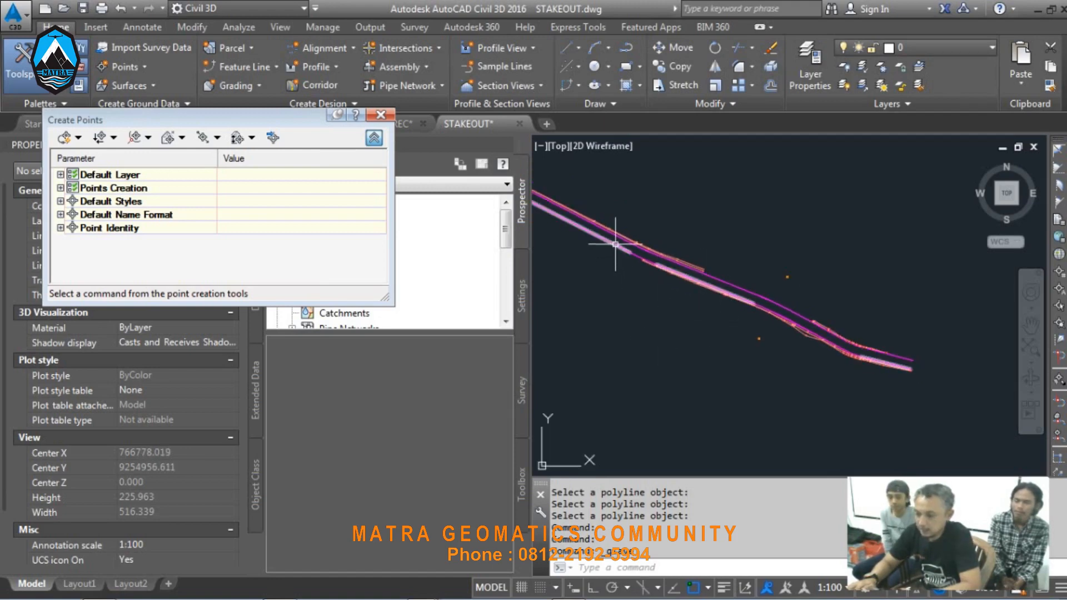
pyautogui.scroll(4, 623, 248)
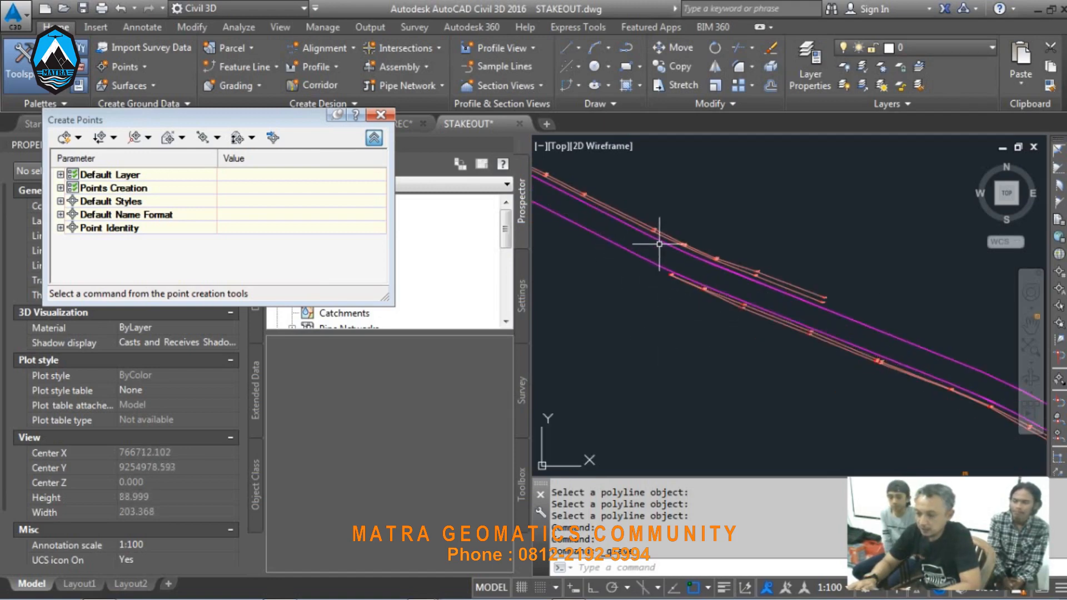
pyautogui.scroll(2, 661, 239)
pyautogui.scroll(-2, 643, 305)
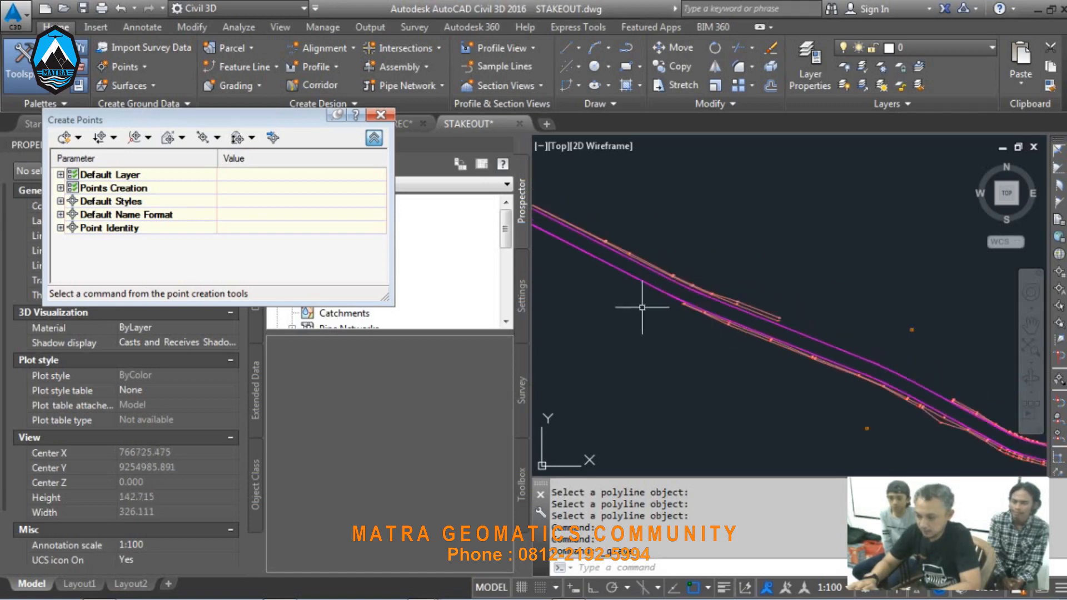
pyautogui.scroll(-2, 900, 424)
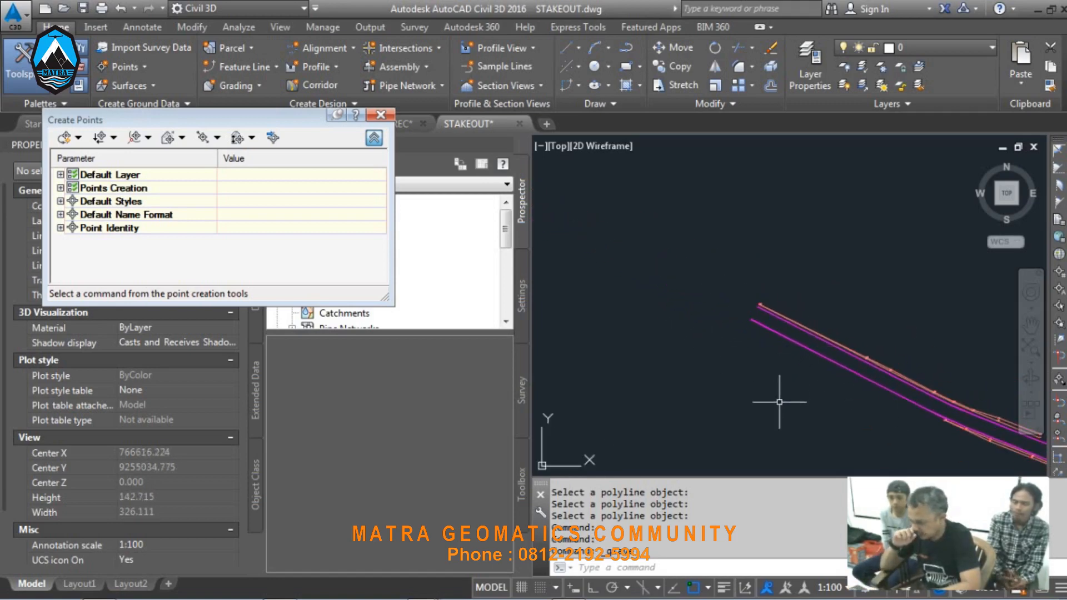
pyautogui.moveTo(782, 398); pyautogui.dragTo(711, 335, button='middle')
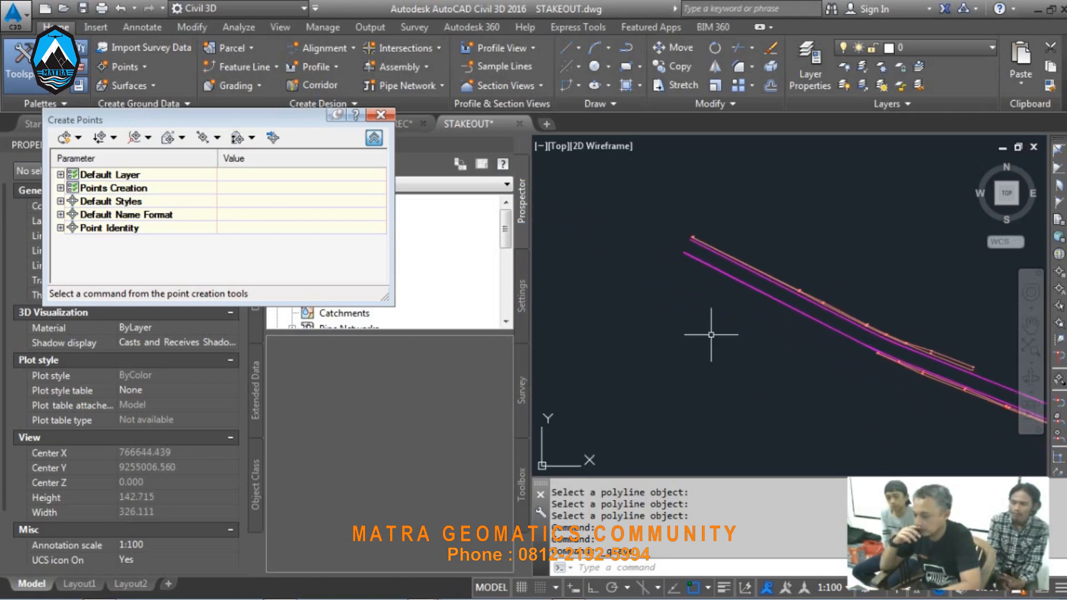
pyautogui.scroll(6, 711, 261)
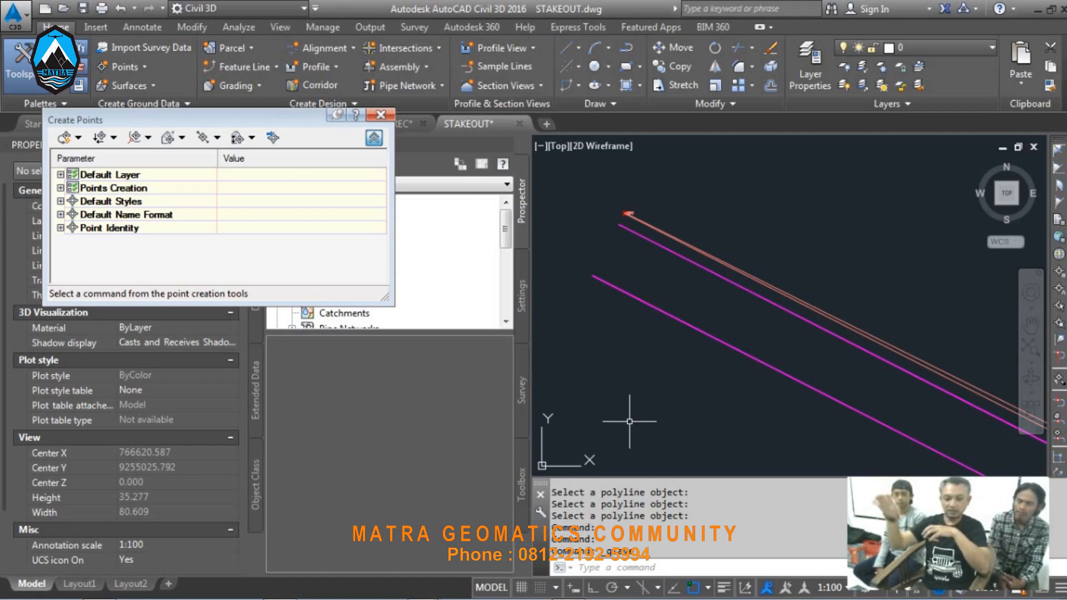
# Step: Cancel any active command and close the Create Points tools
pyautogui.press('Escape')
pyautogui.press('Escape')
pyautogui.press('Escape')
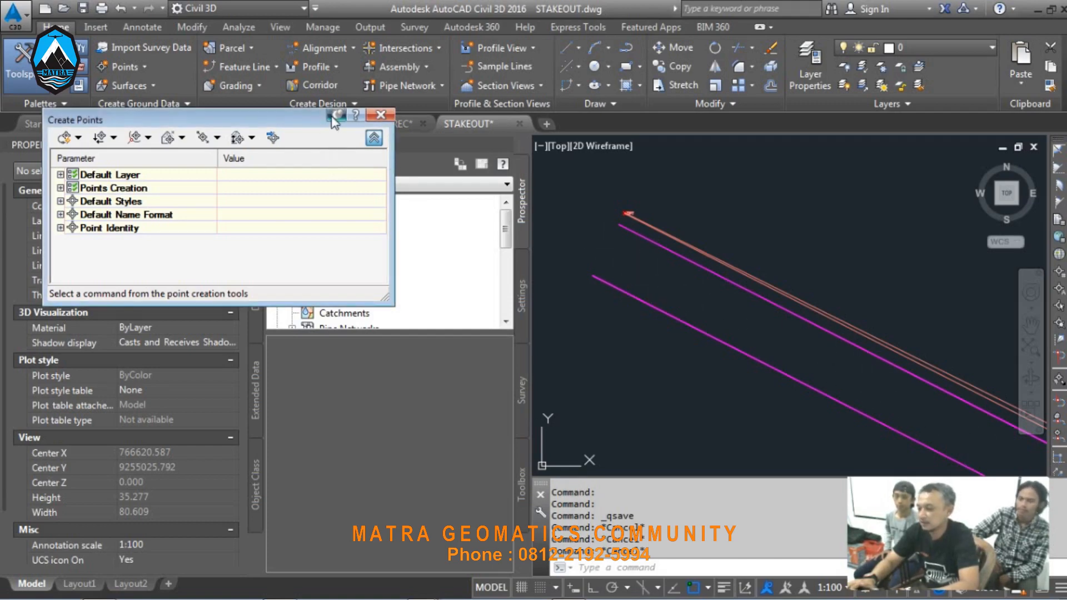
pyautogui.click(380, 115)
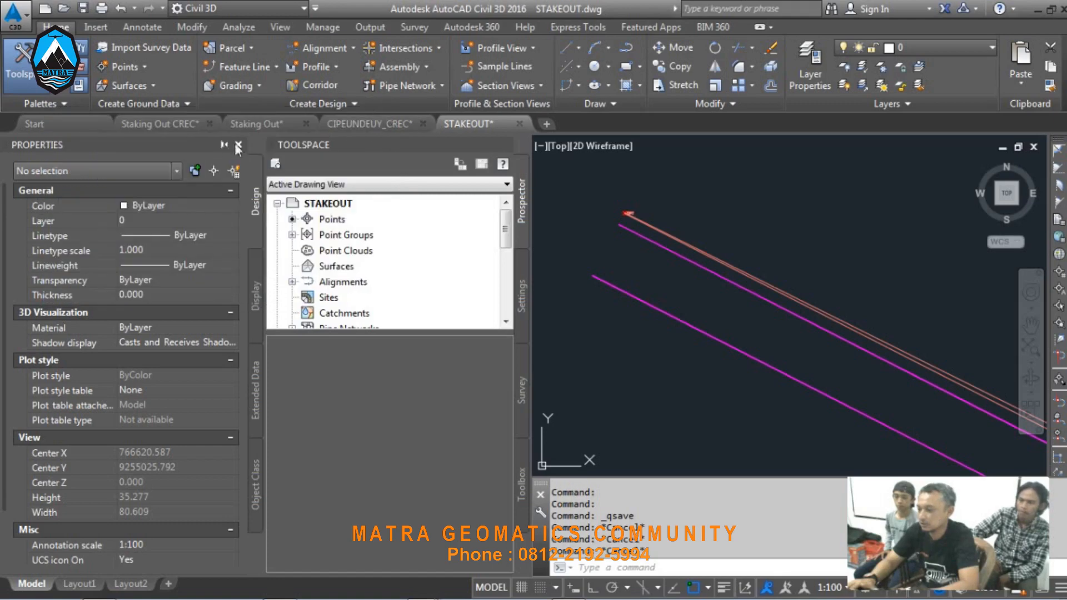
# Step: Switch to the CIPEUNDEUY_CREC drawing and examine the station labels on the sample lines at the start of the alignment
pyautogui.click(346, 124)
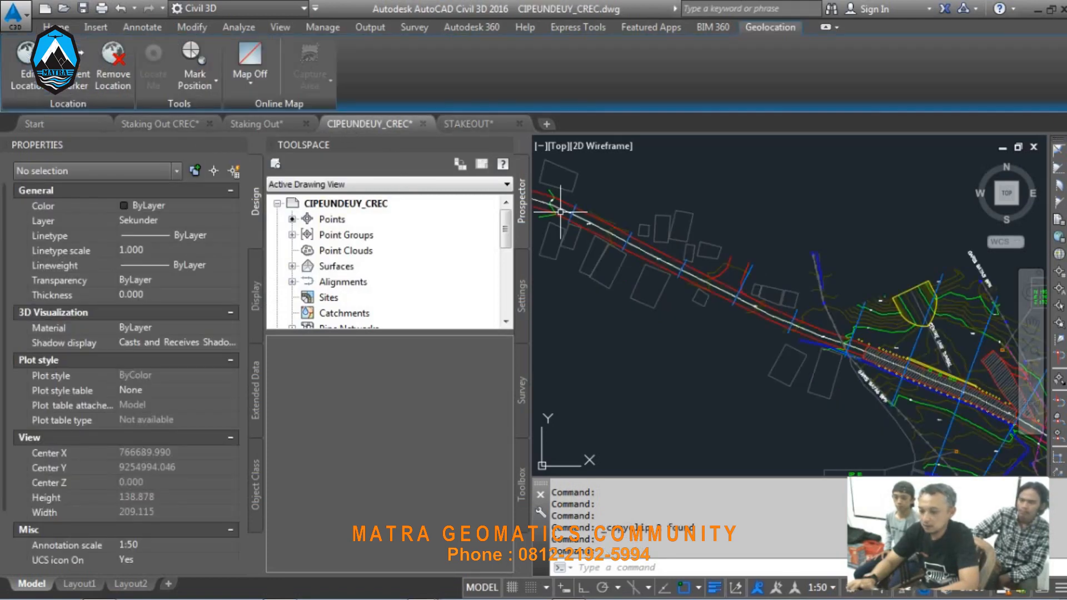
pyautogui.scroll(10, 575, 211)
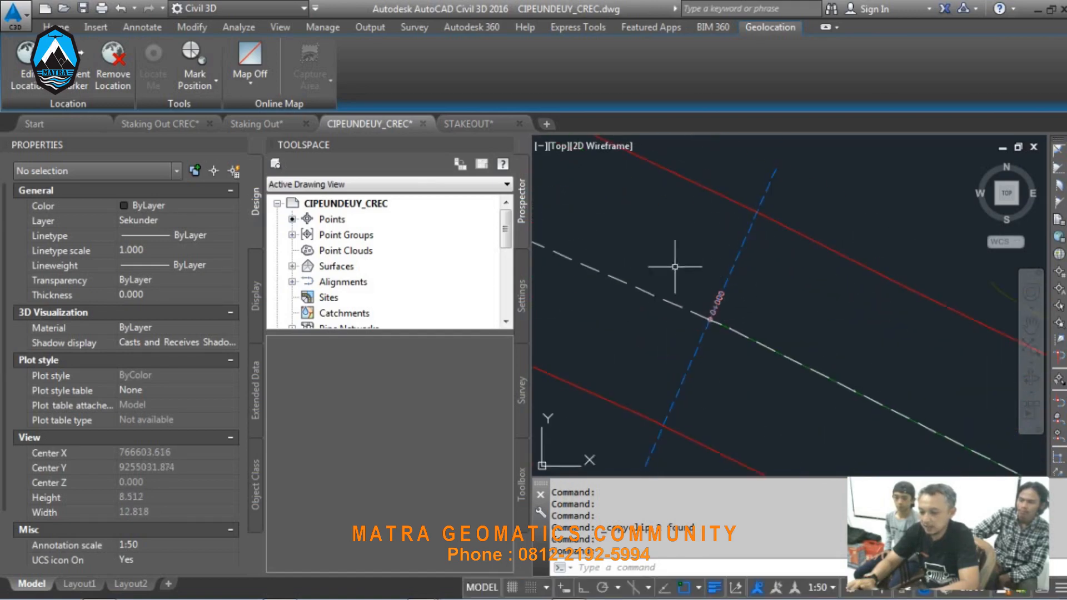
pyautogui.scroll(-4, 701, 313)
pyautogui.scroll(4, 700, 314)
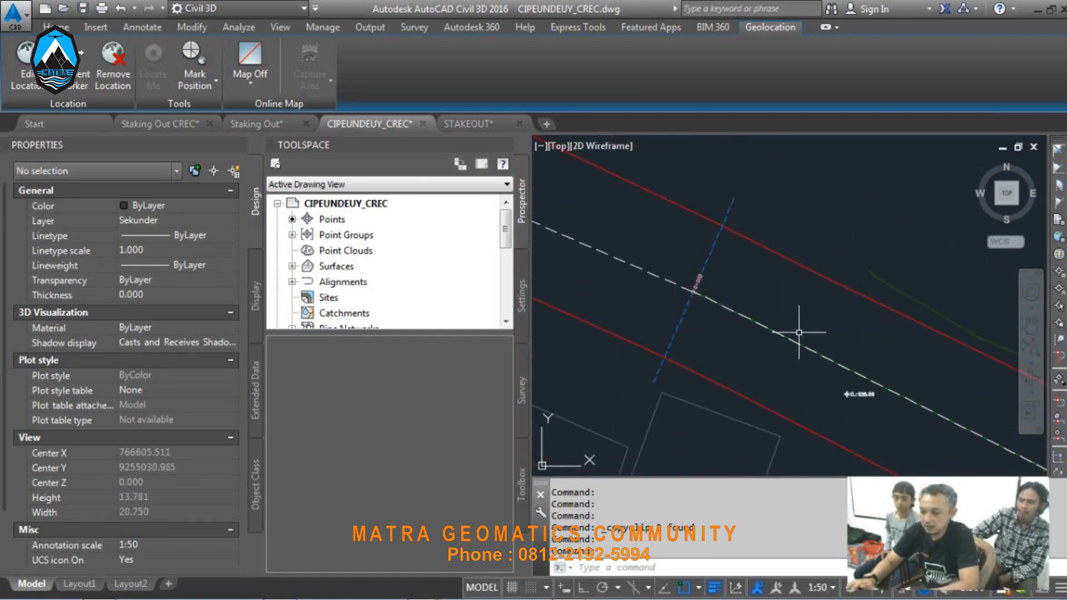
pyautogui.scroll(-4, 617, 200)
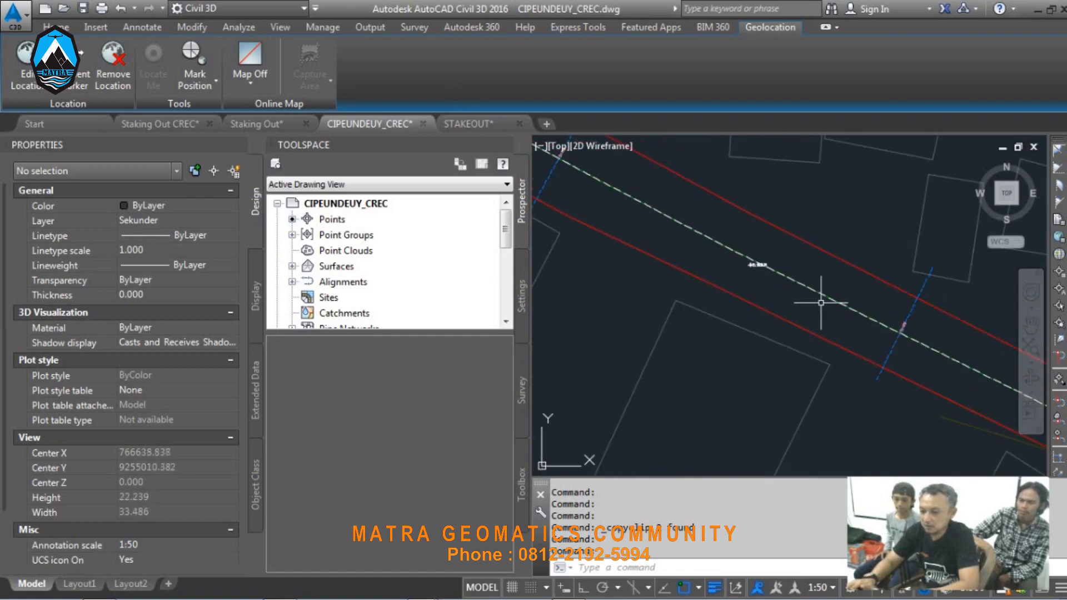
pyautogui.moveTo(604, 169); pyautogui.dragTo(670, 280, button='middle')
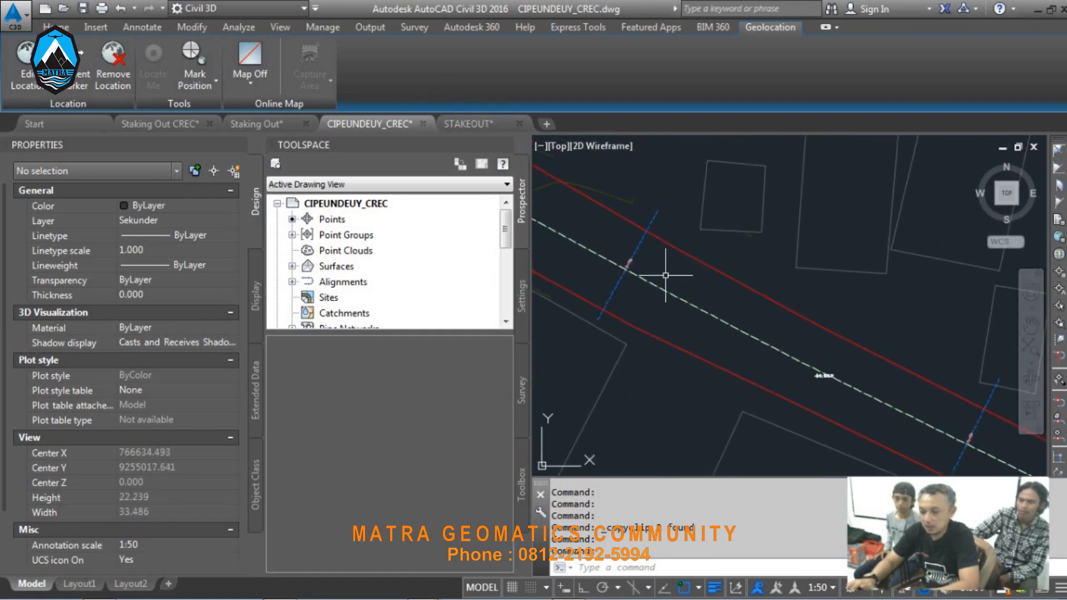
pyautogui.scroll(8, 627, 269)
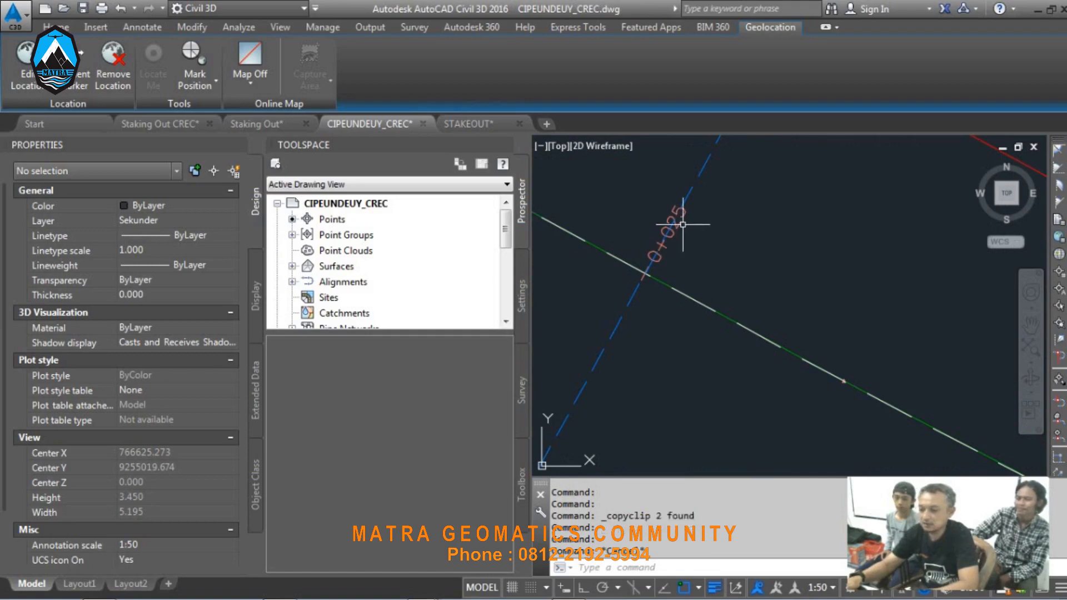
pyautogui.moveTo(722, 228)
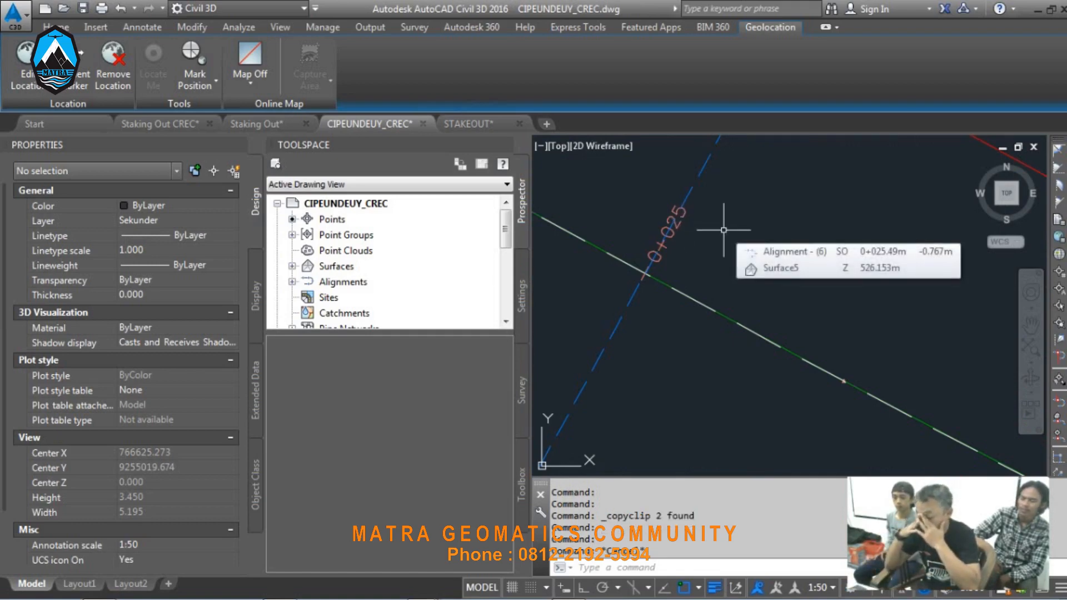
pyautogui.scroll(-2, 815, 252)
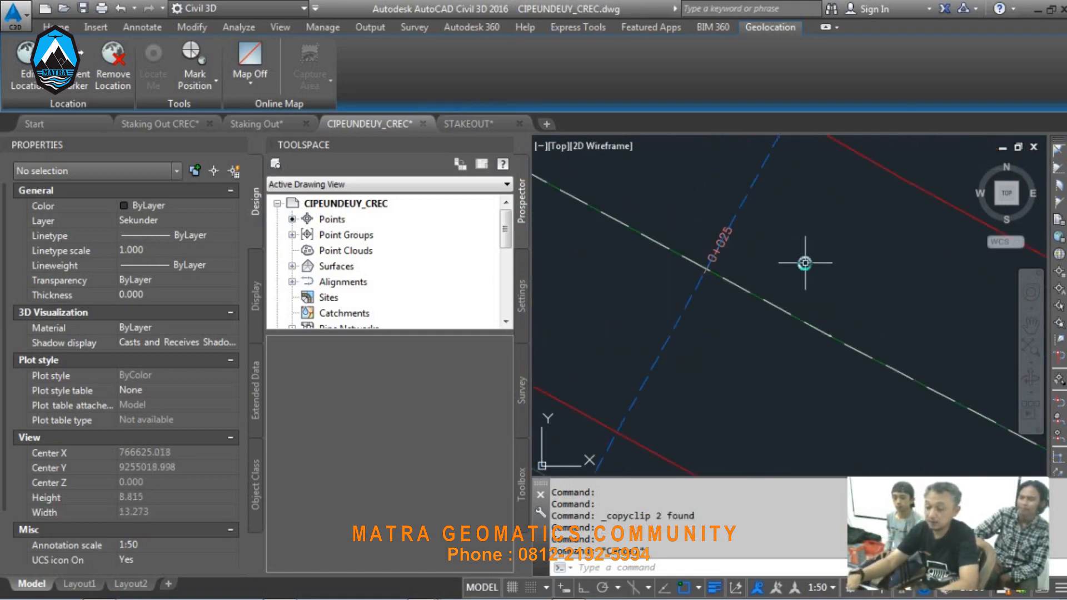
pyautogui.scroll(-10, 816, 252)
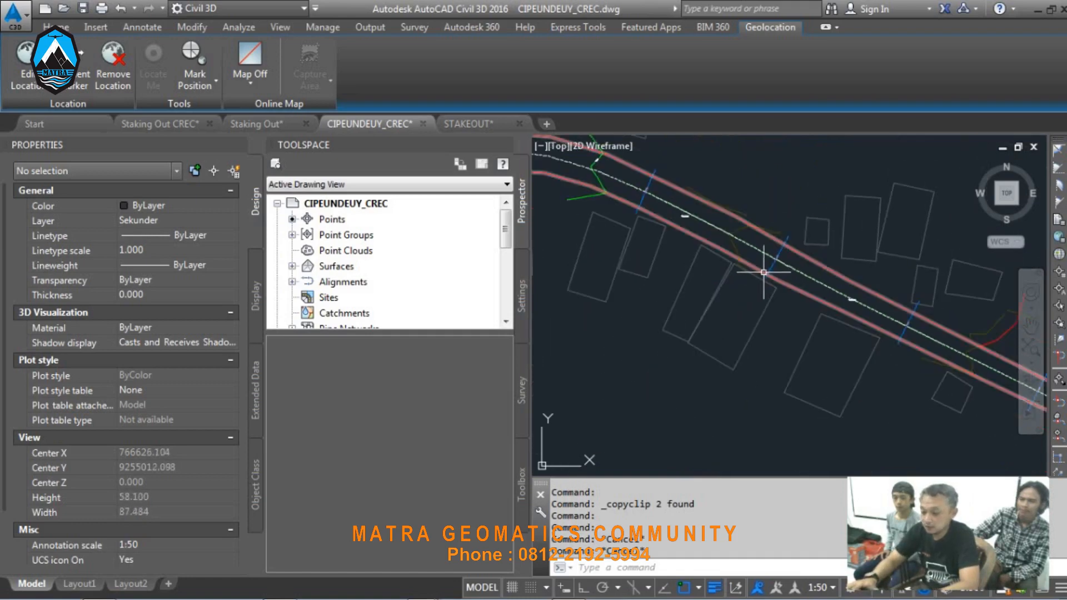
pyautogui.scroll(-2, 633, 180)
pyautogui.scroll(2, 633, 180)
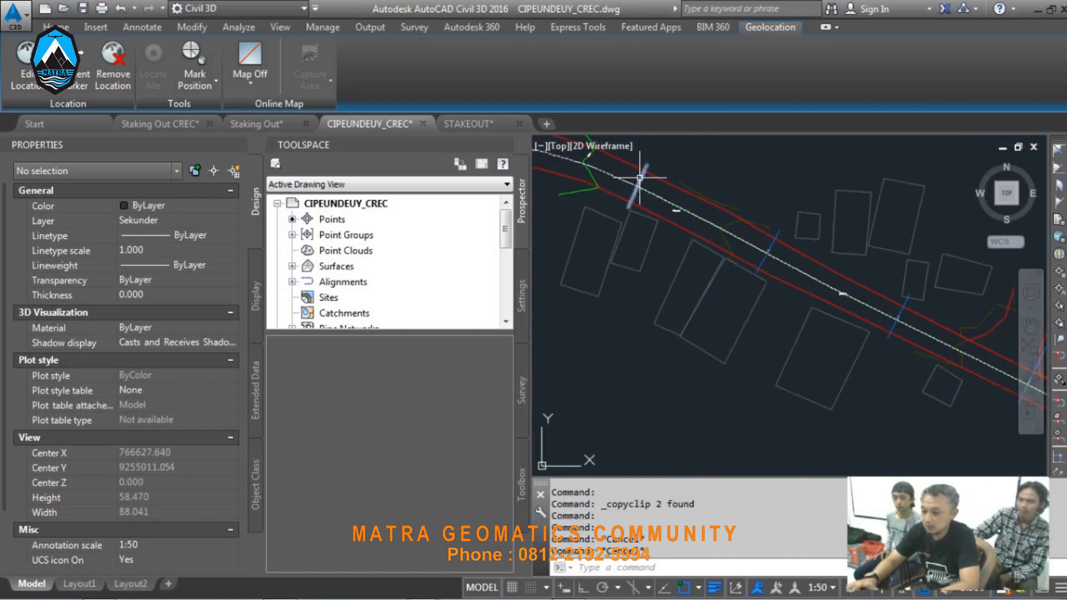
# Step: Select all sample lines similar to the one at station 0+000 and copy them to the clipboard, dismissing any message
pyautogui.click(641, 178)
pyautogui.rightClick(686, 165)
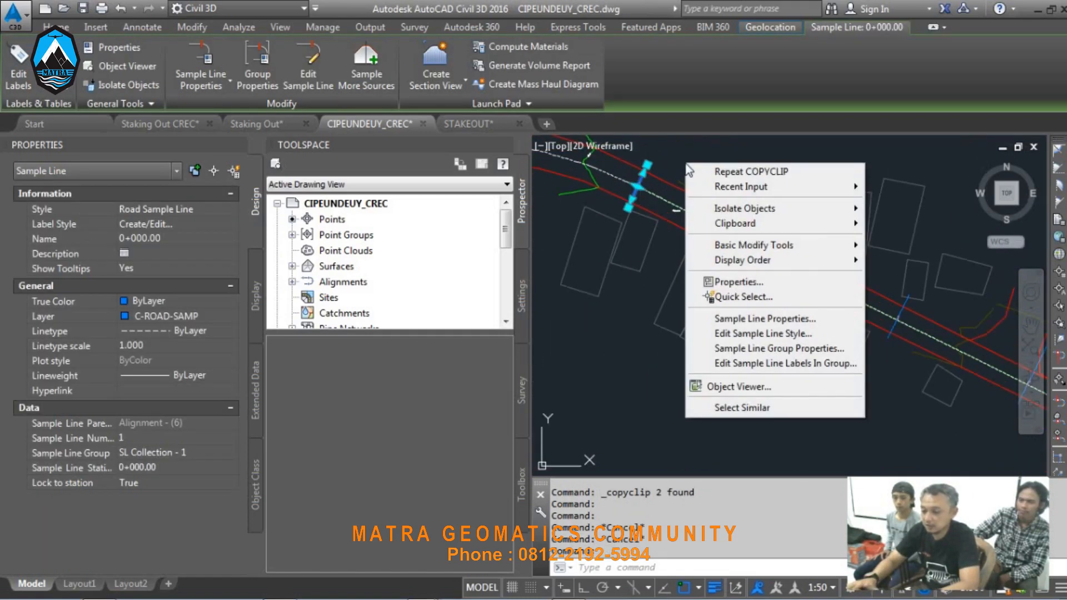
pyautogui.click(742, 408)
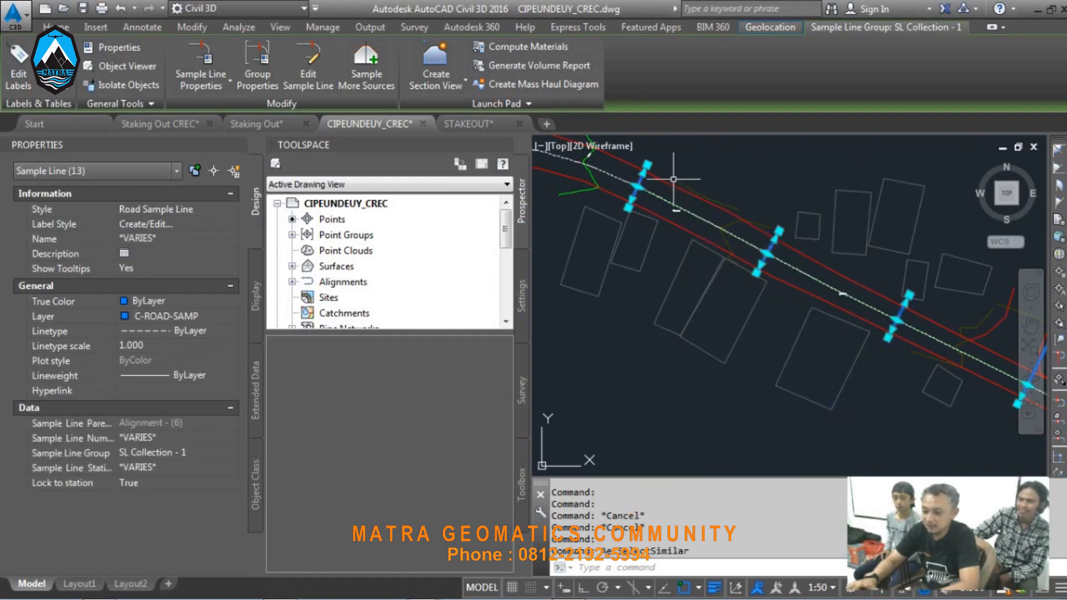
pyautogui.scroll(-3, 674, 179)
pyautogui.rightClick(753, 187)
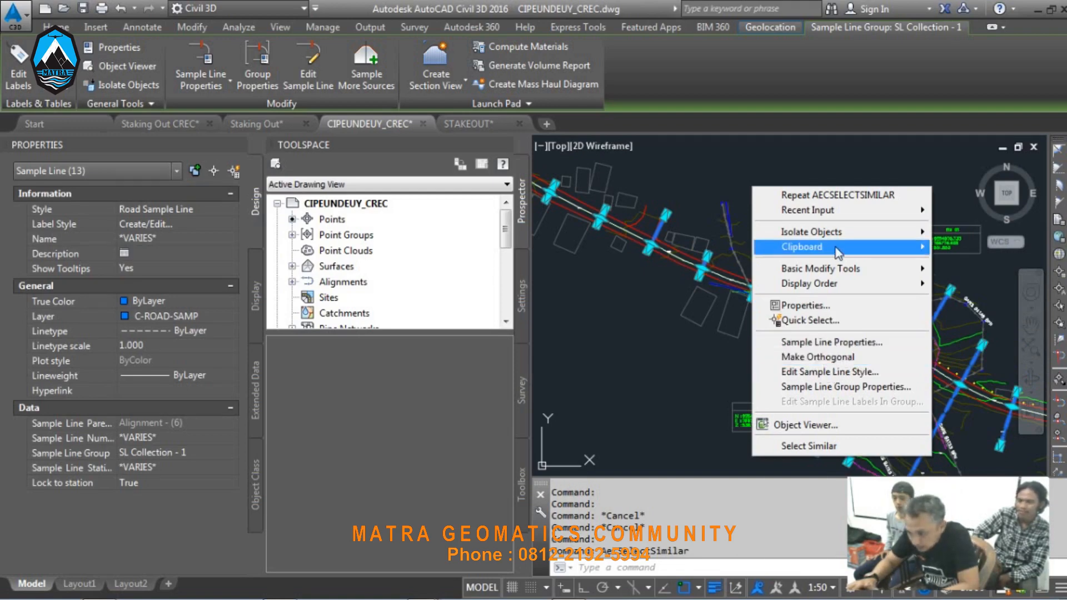
pyautogui.moveTo(834, 247)
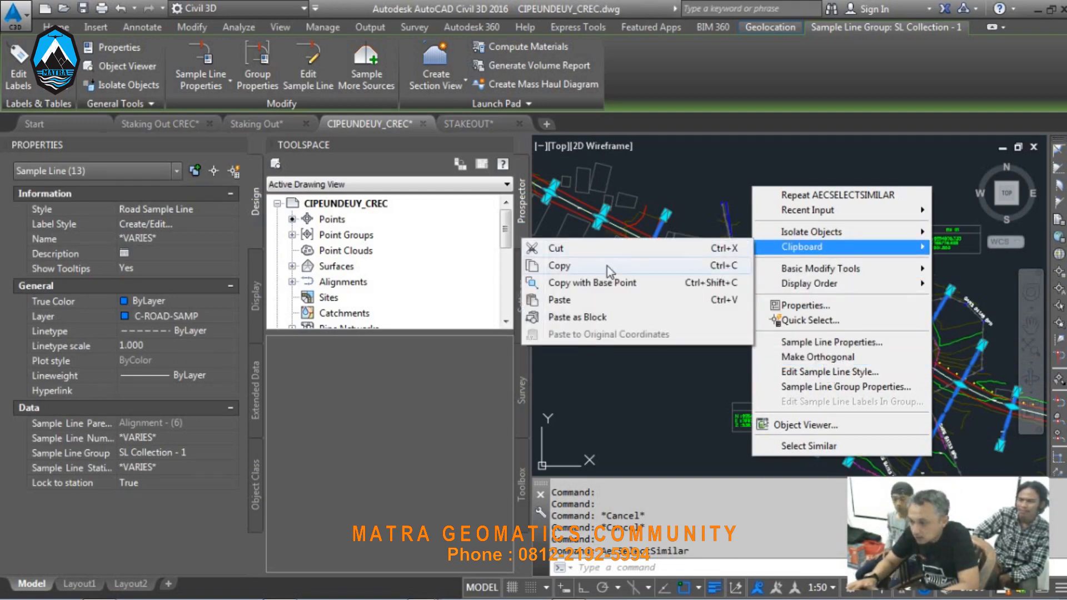
pyautogui.click(610, 268)
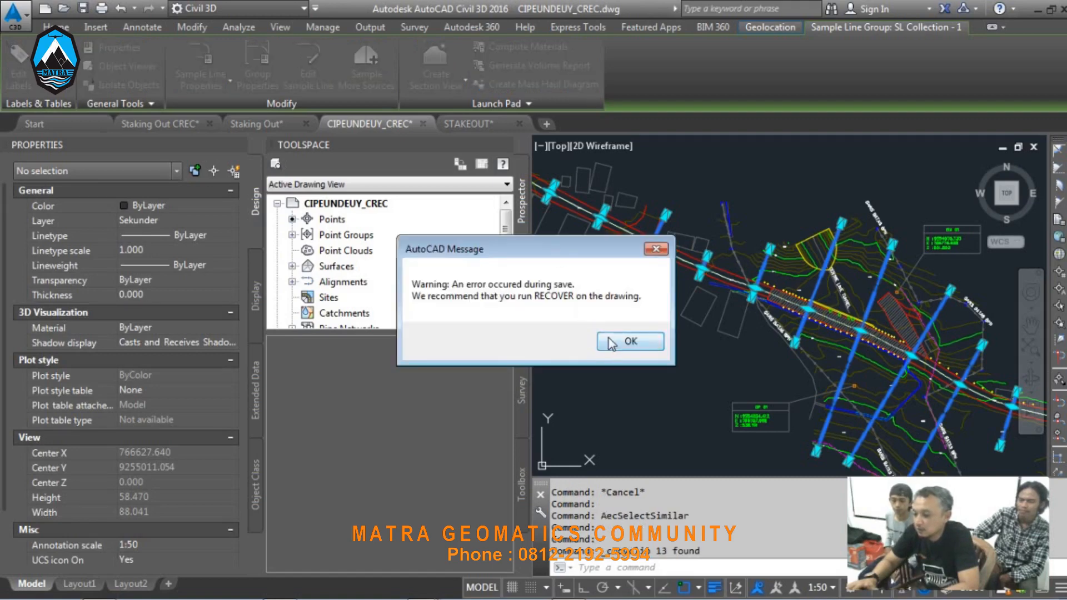
pyautogui.click(611, 341)
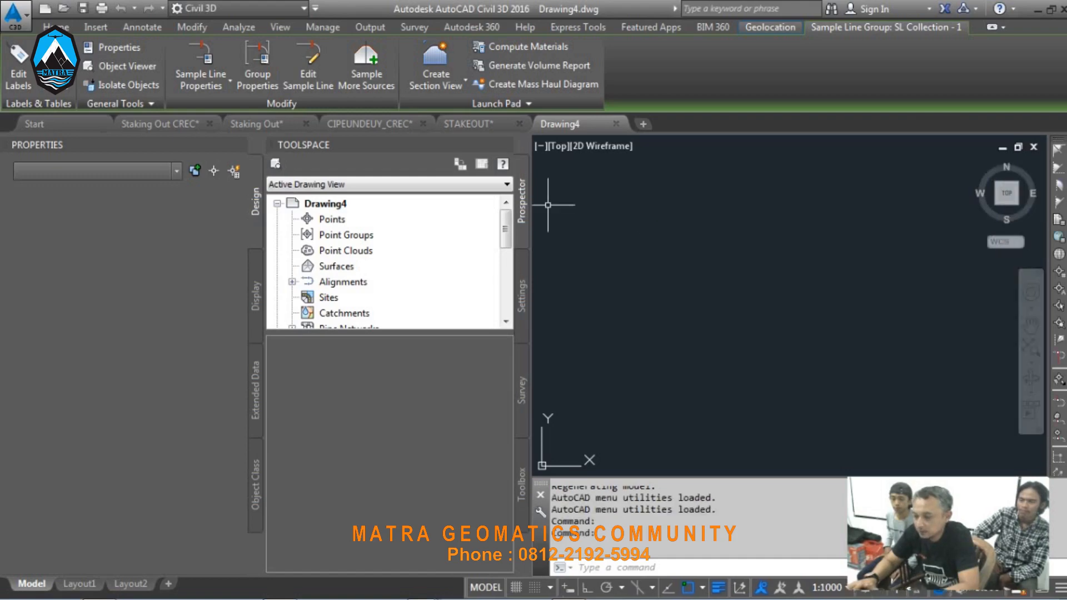
# Step: Paste the copied sample lines into a new blank drawing at their original coordinates and zoom to the drawing extents
pyautogui.rightClick(707, 228)
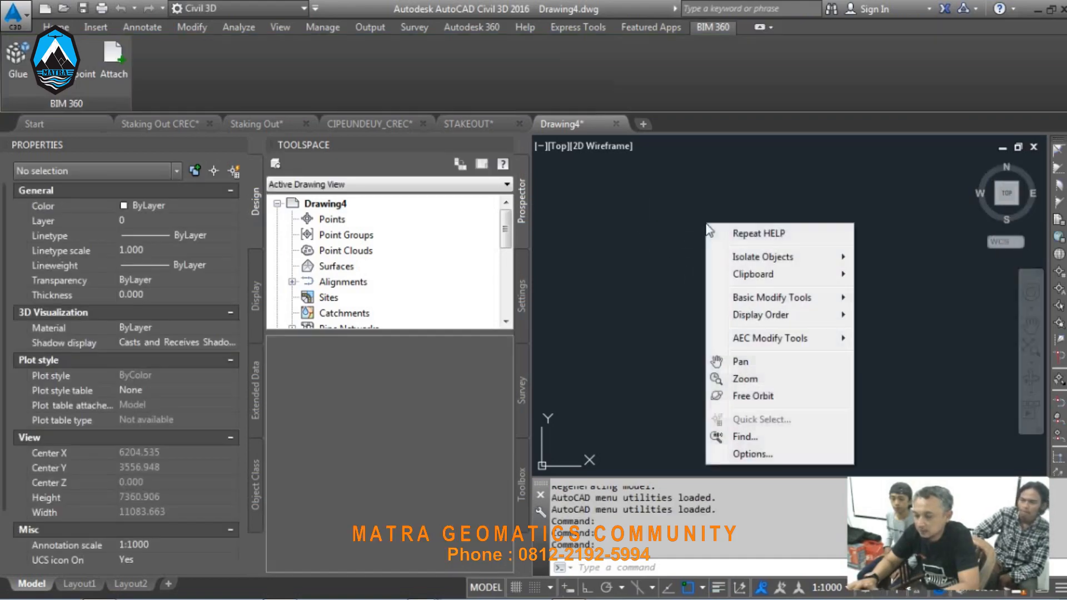
pyautogui.moveTo(769, 277)
pyautogui.click(561, 364)
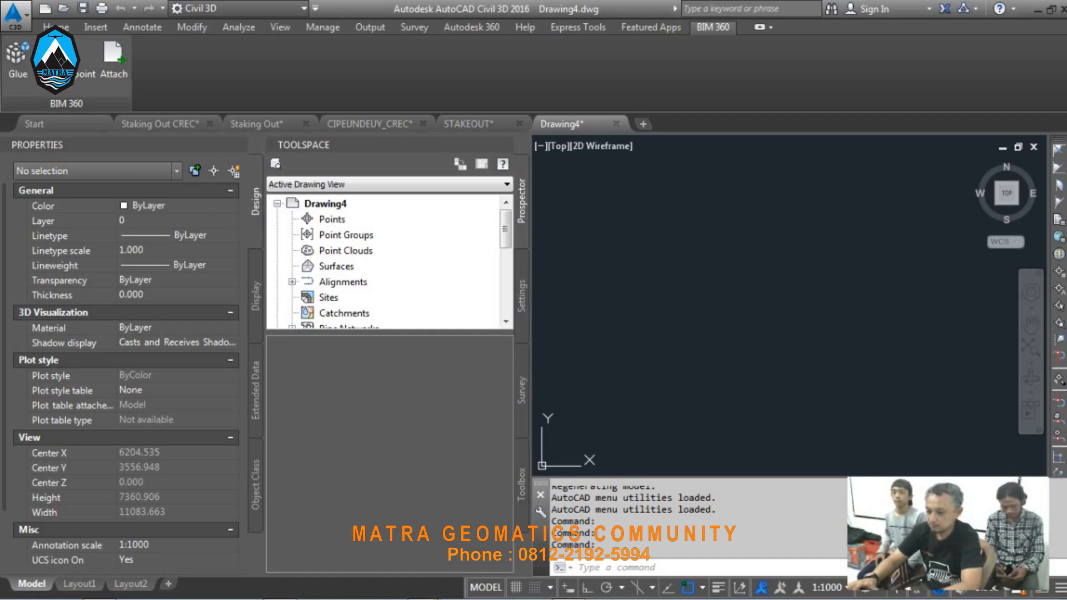
pyautogui.hotkey('ctrl', 'shift', 'v')
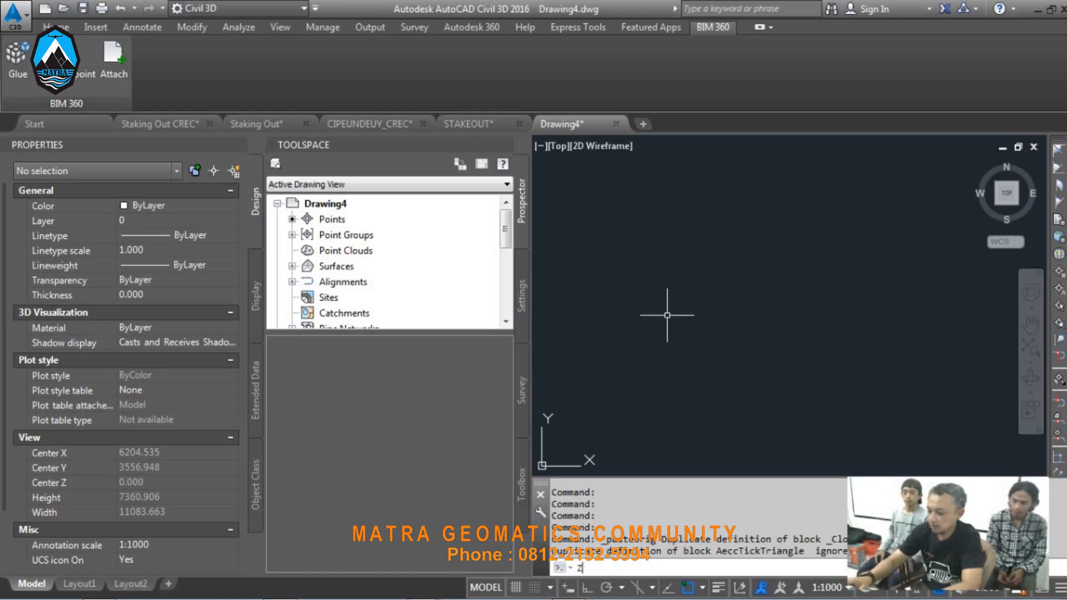
pyautogui.write('z')
pyautogui.press('Return')
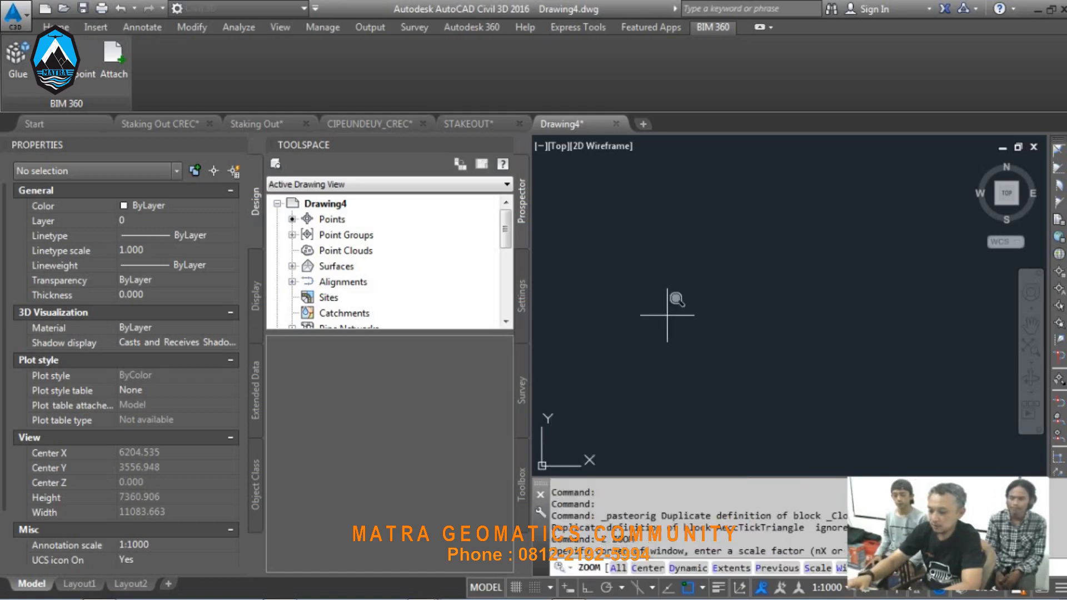
pyautogui.write('e')
pyautogui.press('Return')
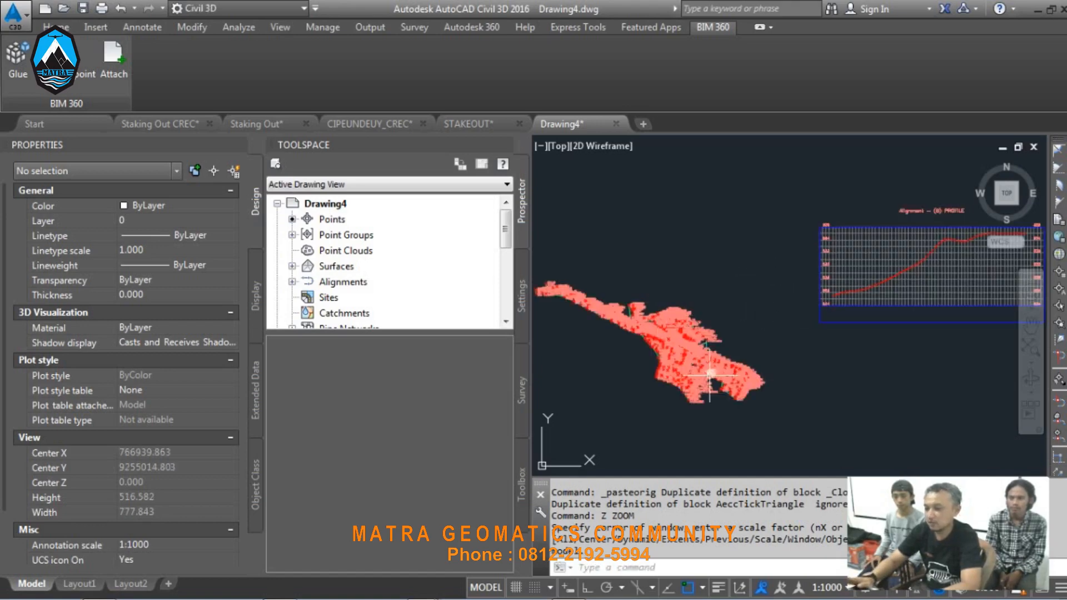
pyautogui.scroll(3, 692, 314)
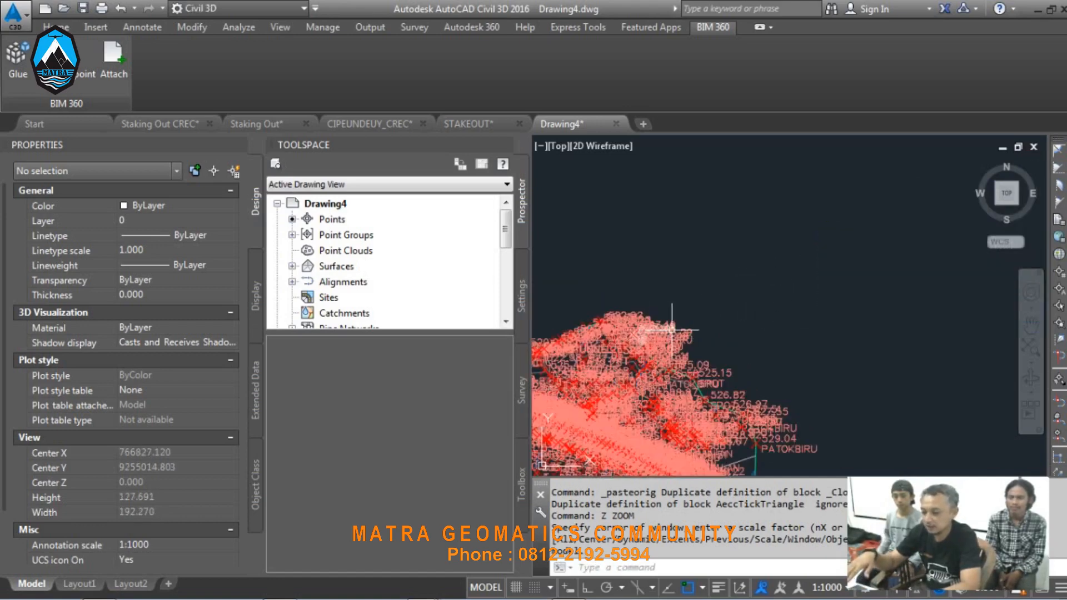
# Step: Freeze the V-NODE layer that holds the red survey points and their labels
pyautogui.click(634, 328)
pyautogui.press('Escape')
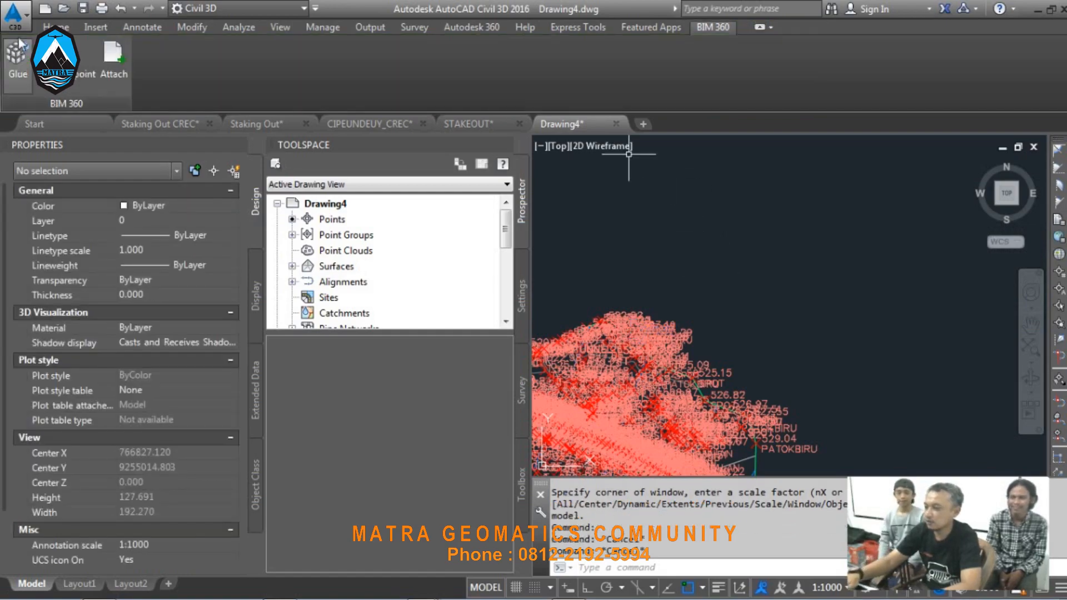
pyautogui.click(881, 67)
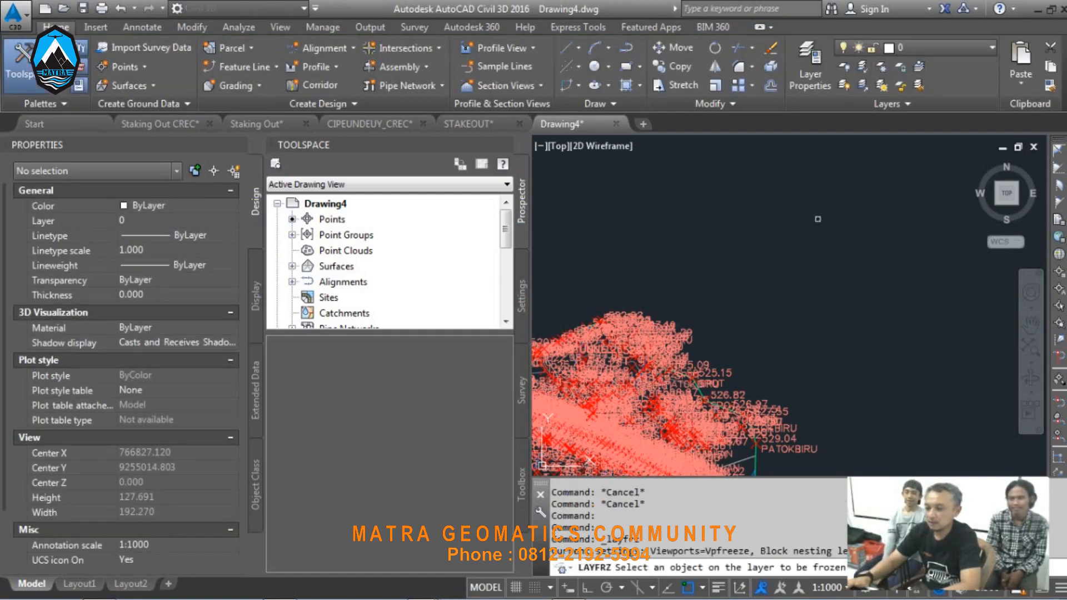
pyautogui.click(679, 332)
pyautogui.scroll(-3, 679, 334)
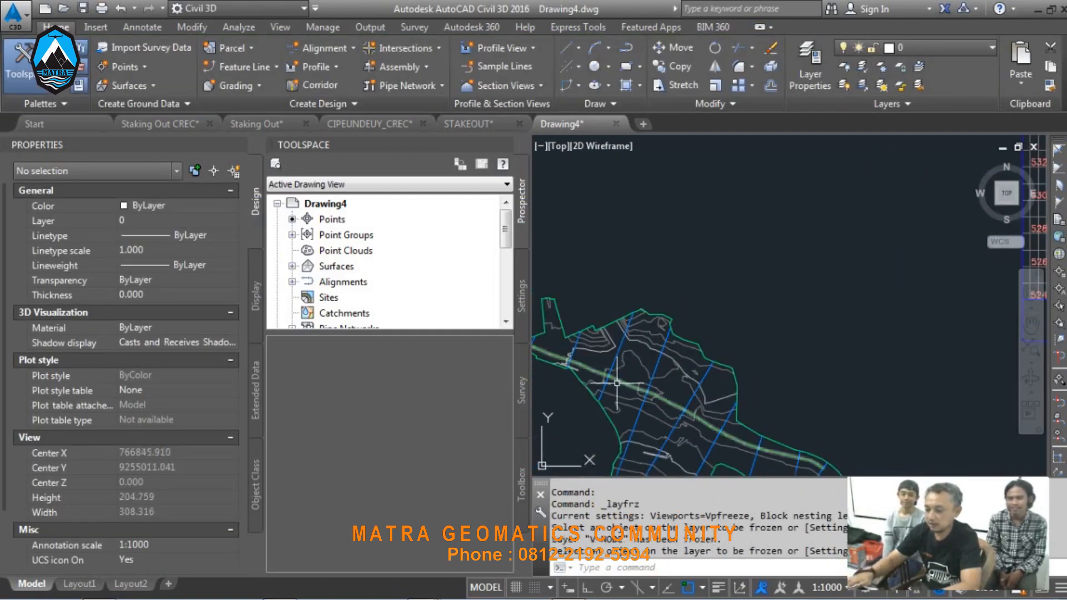
# Step: Select every sample line similar to the one at station 0+175 and explode them into block references
pyautogui.scroll(2, 639, 369)
pyautogui.click(690, 343)
pyautogui.rightClick(794, 193)
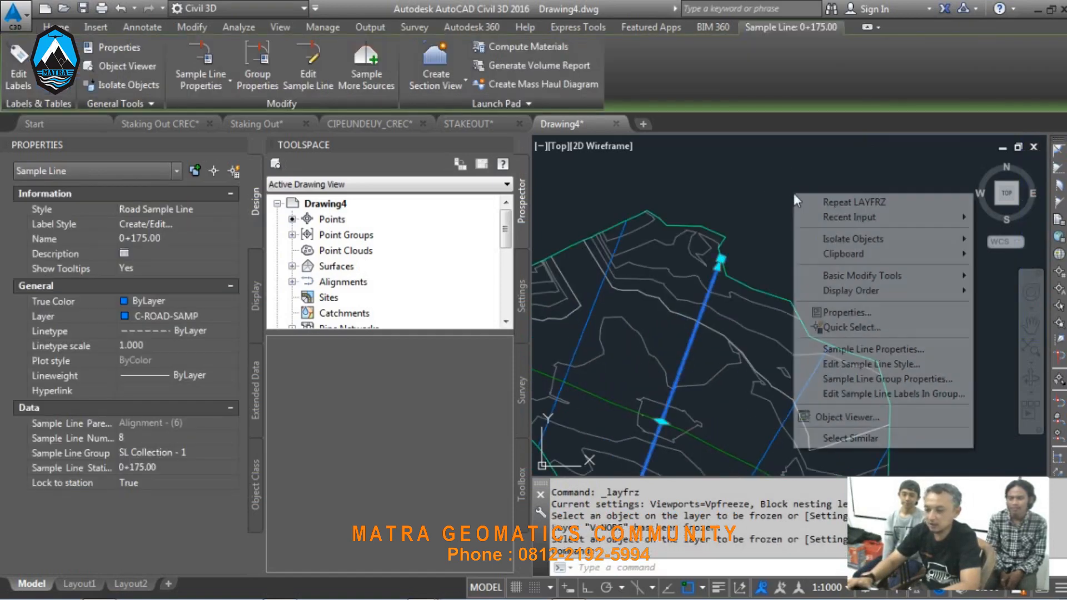
pyautogui.click(887, 439)
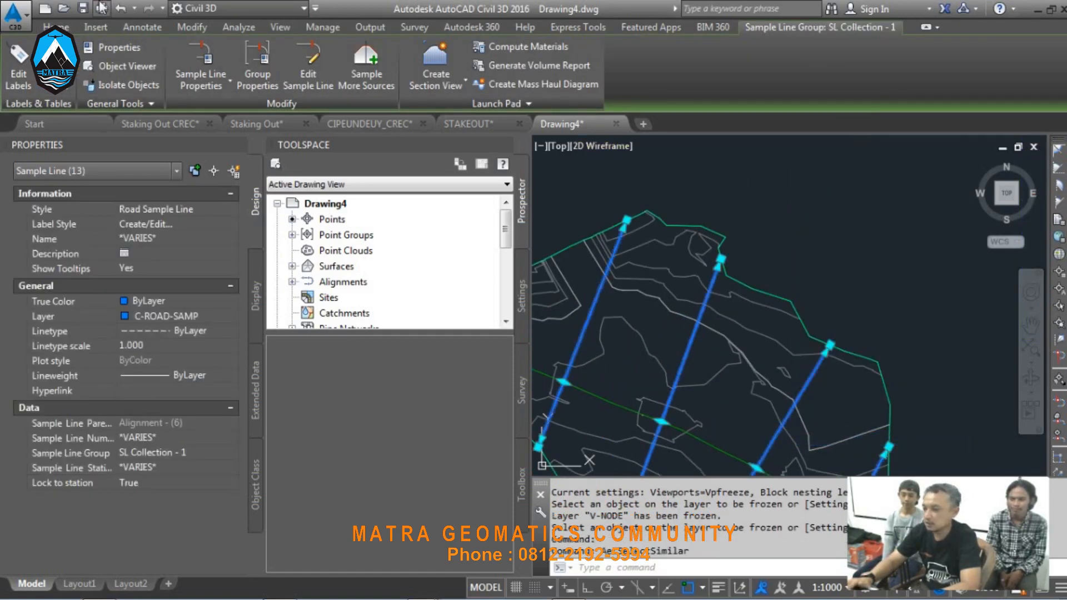
pyautogui.click(56, 26)
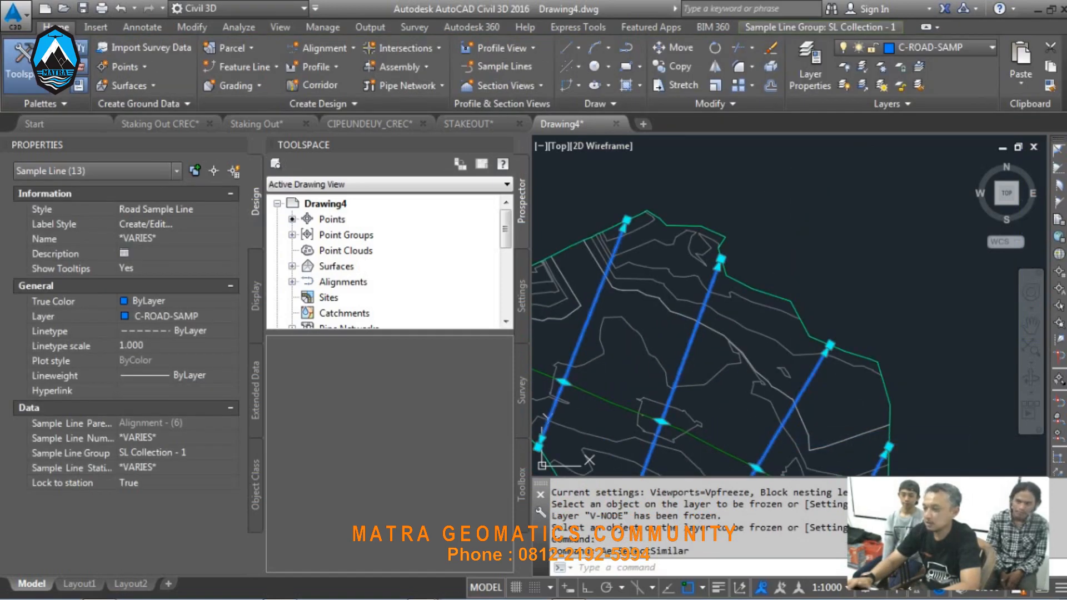
pyautogui.click(774, 68)
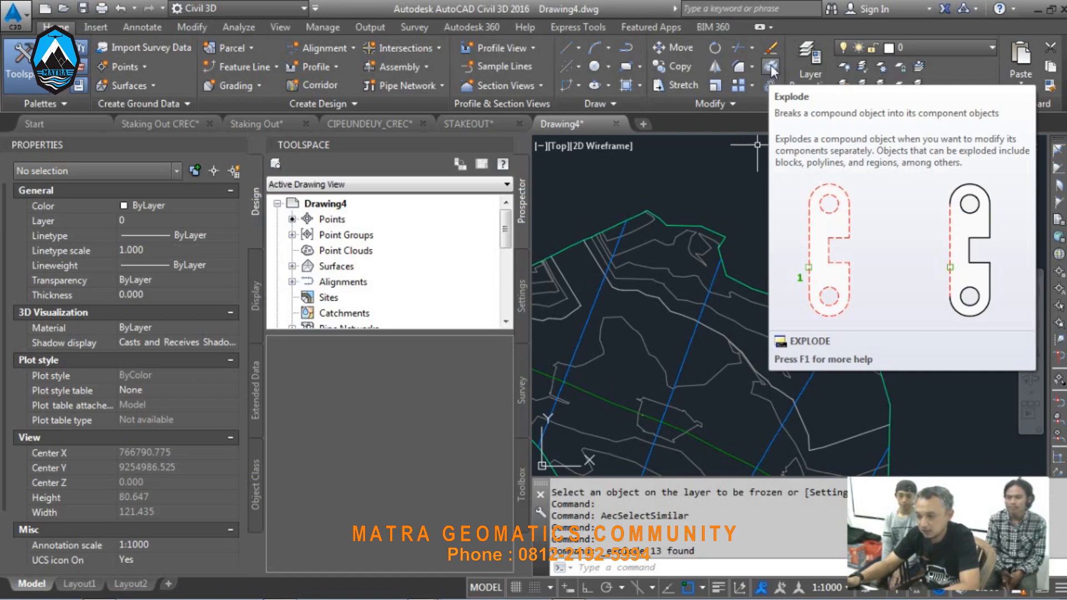
pyautogui.click(771, 68)
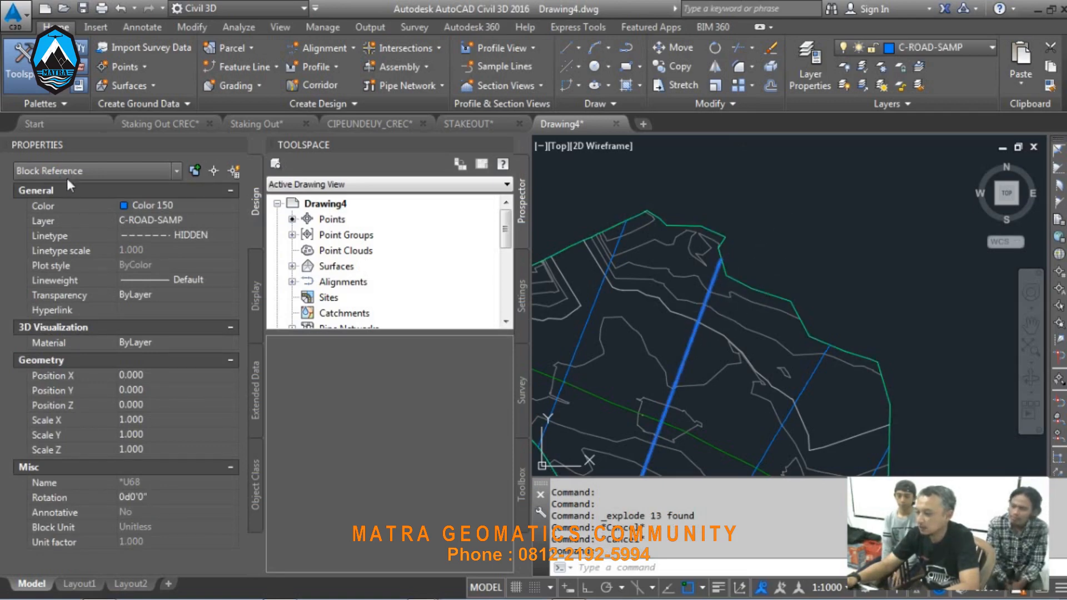
pyautogui.press('Escape')
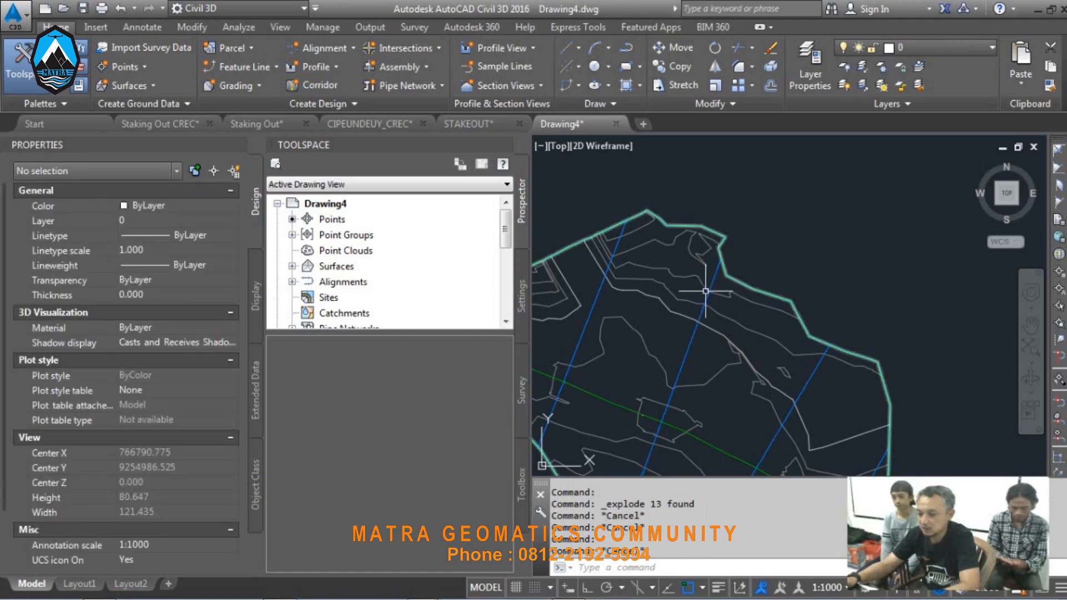
pyautogui.click(714, 275)
pyautogui.scroll(-4, 739, 172)
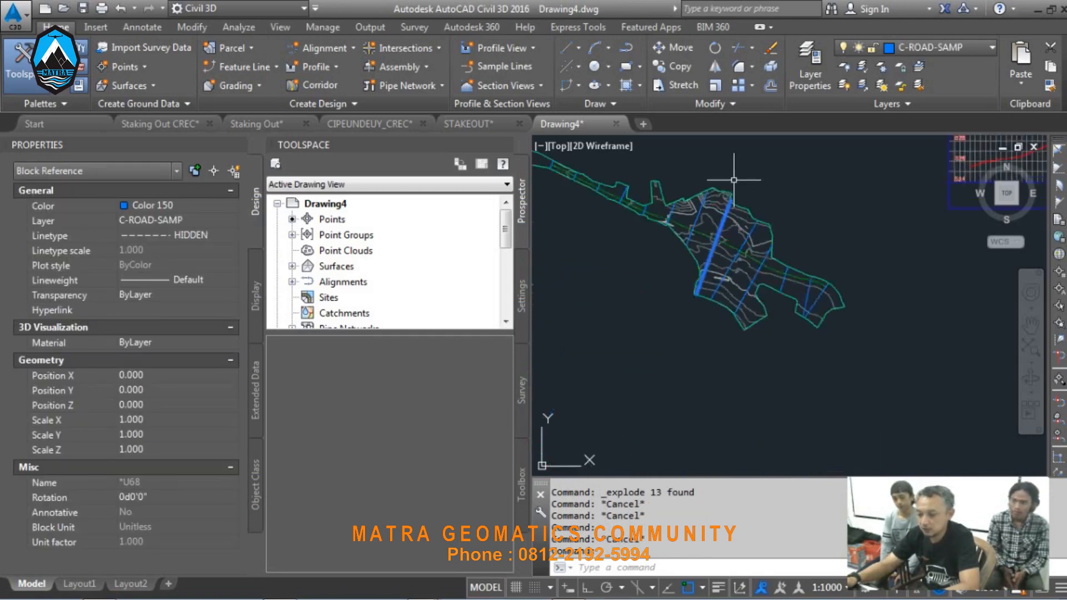
pyautogui.rightClick(760, 157)
pyautogui.click(814, 447)
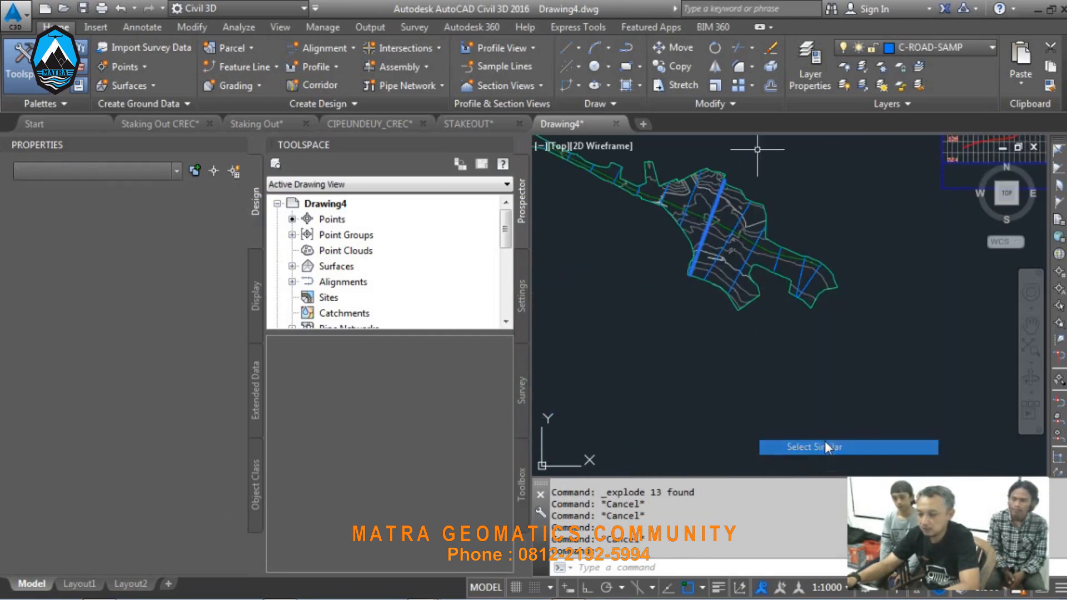
pyautogui.press('Escape')
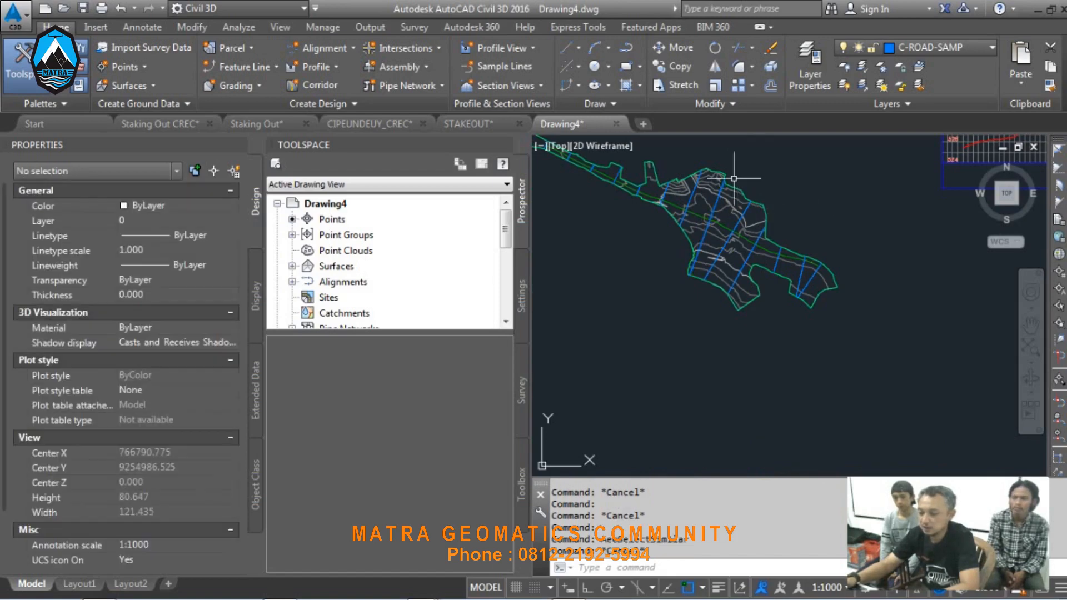
# Step: Delete the terrain surface and the road alignment, keeping only the exploded sample lines
pyautogui.click(795, 236)
pyautogui.press('Delete')
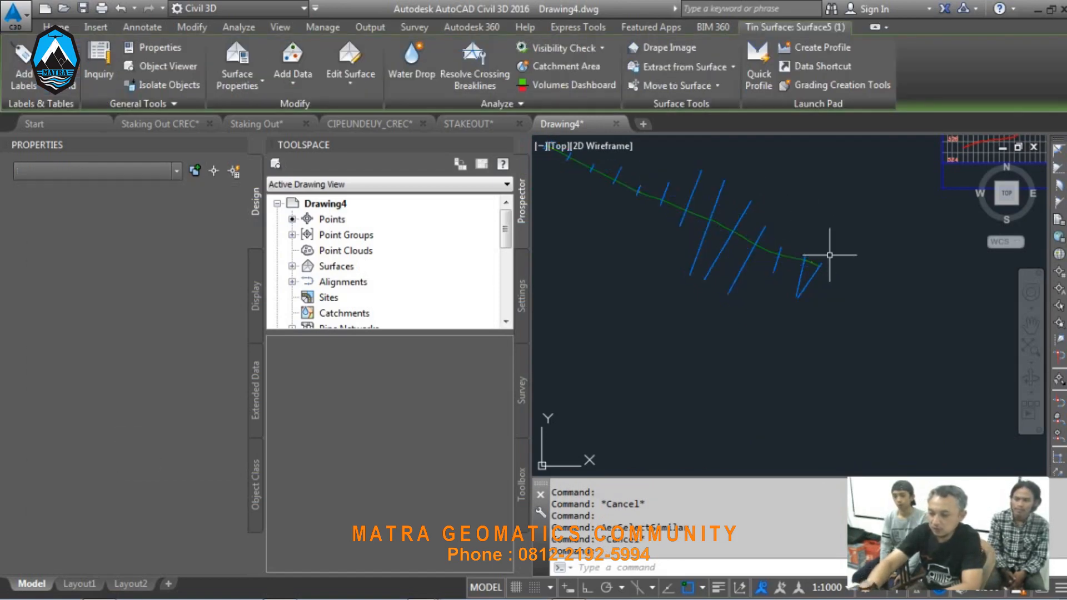
pyautogui.scroll(-2, 705, 239)
pyautogui.click(723, 233)
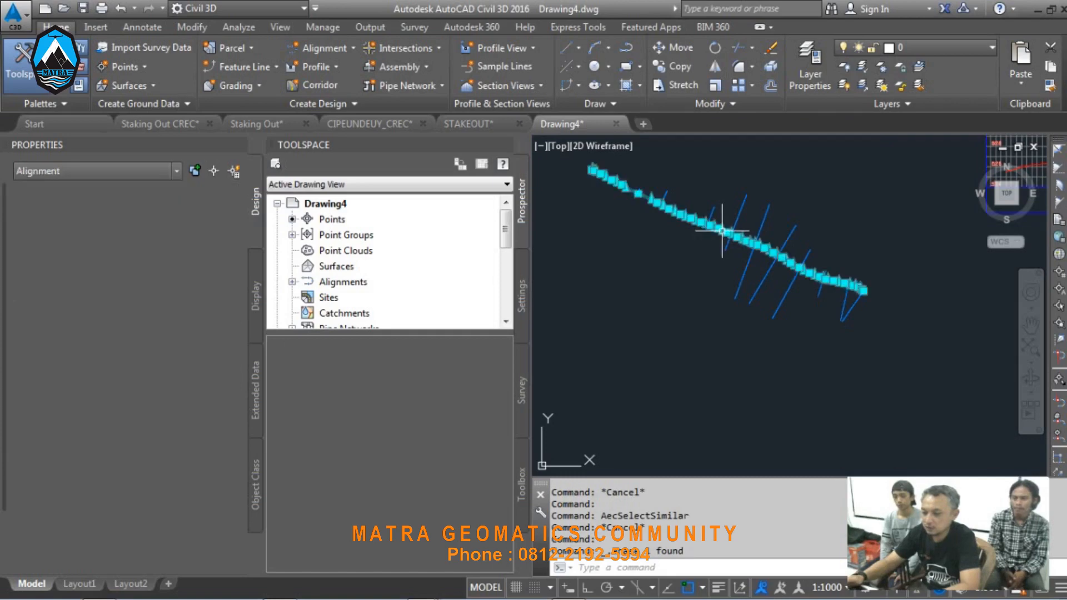
pyautogui.press('Delete')
pyautogui.scroll(-2, 711, 194)
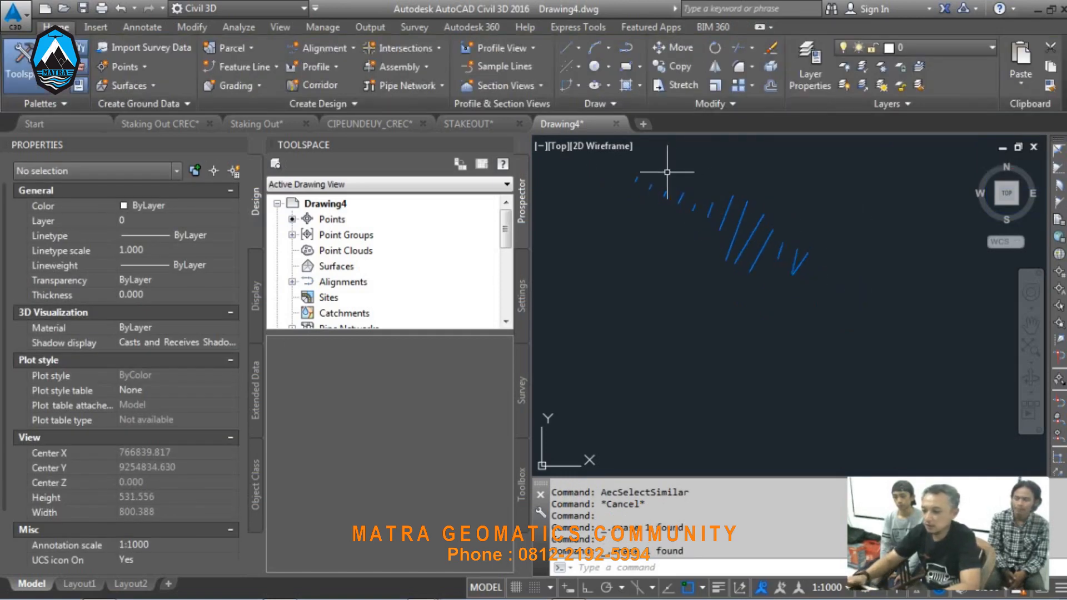
# Step: Explode all the sample line block references into polylines and check one of the results
pyautogui.click(643, 160)
pyautogui.click(854, 302)
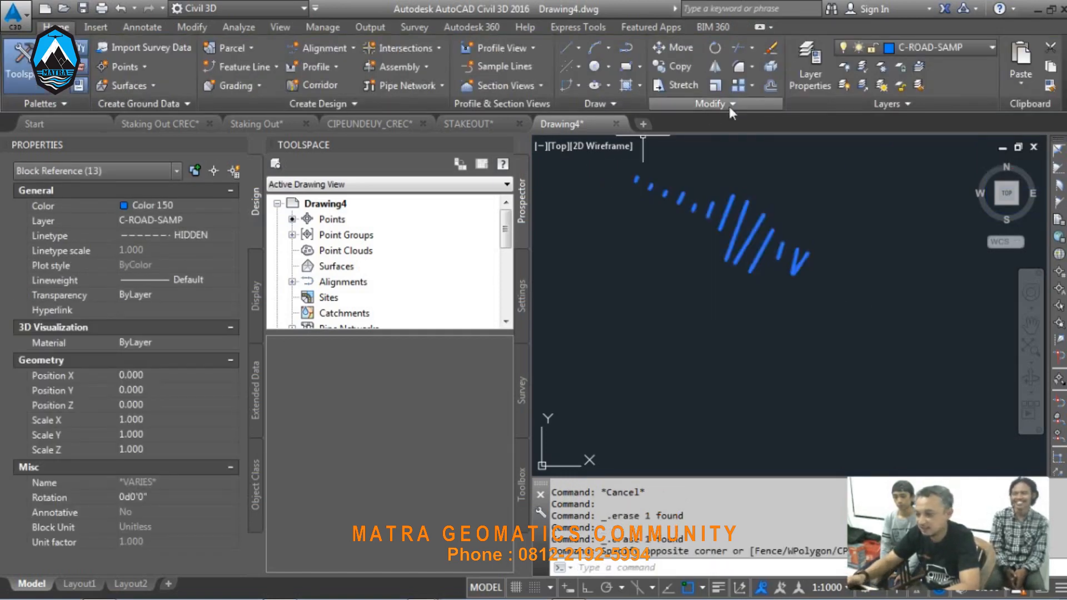
pyautogui.click(771, 67)
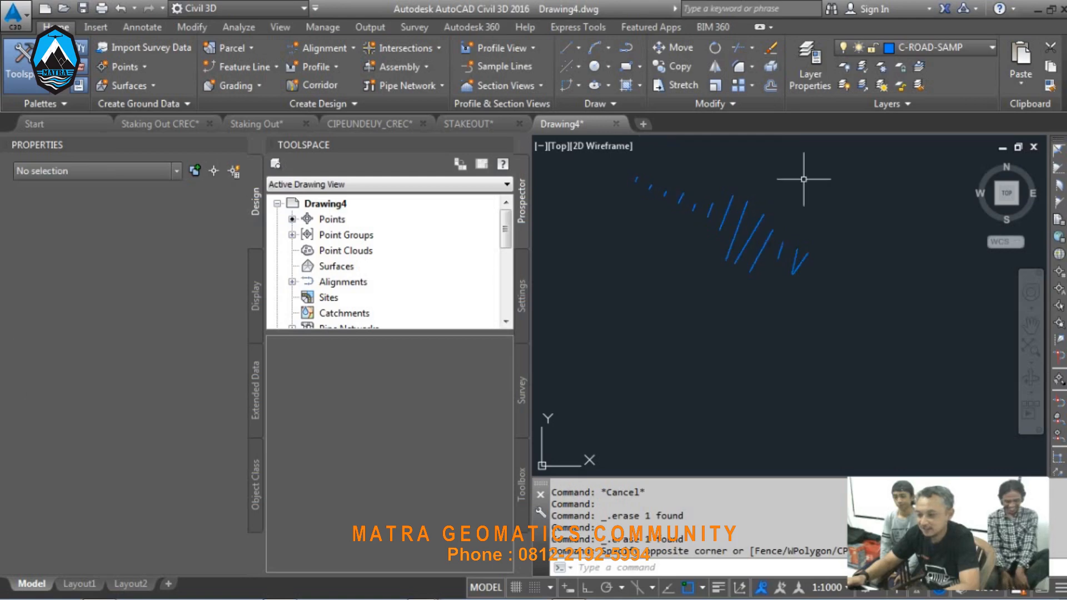
pyautogui.click(743, 214)
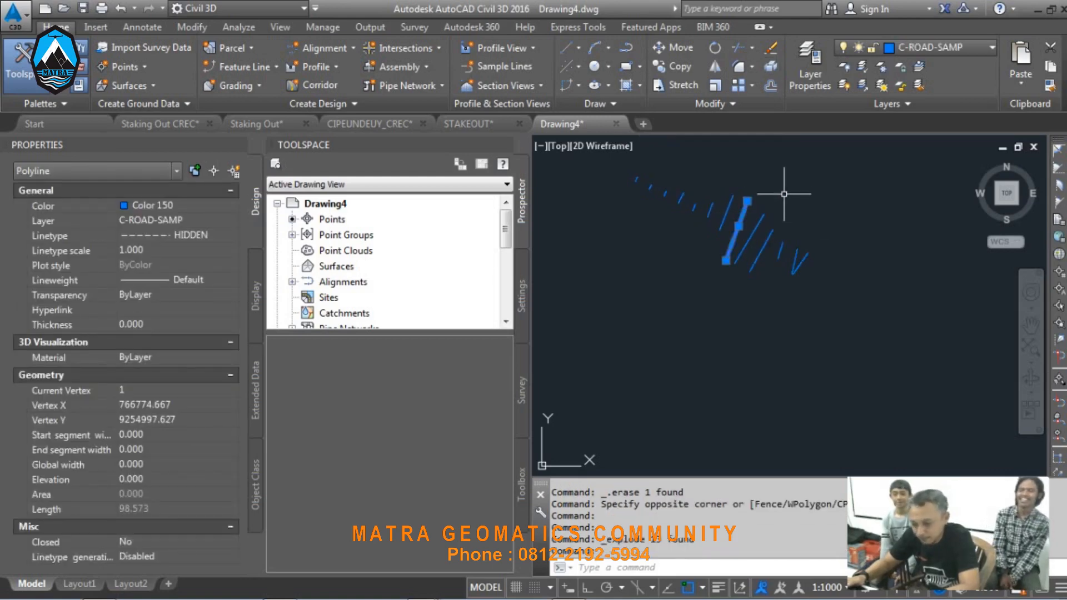
pyautogui.scroll(3, 778, 200)
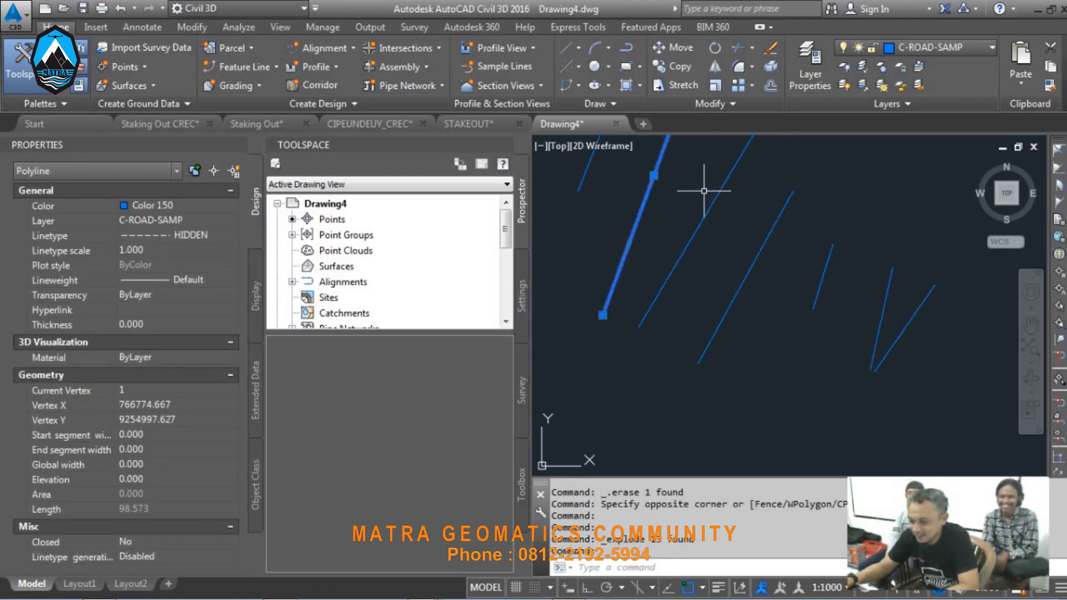
pyautogui.moveTo(699, 191); pyautogui.dragTo(753, 301, button='middle')
pyautogui.press('Escape')
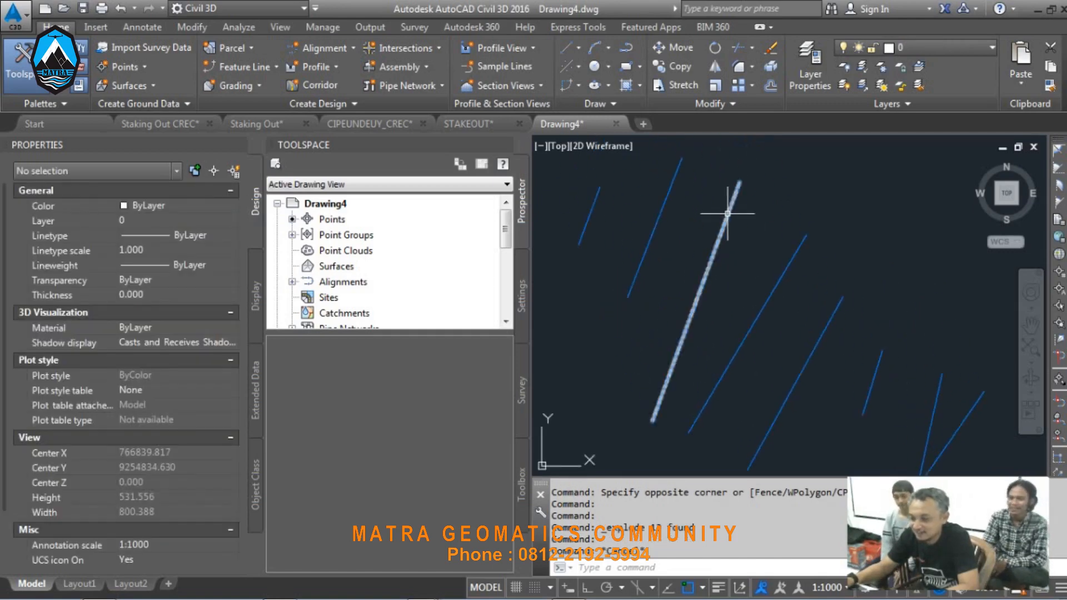
# Step: Select all similar sample line polylines and copy them to the clipboard
pyautogui.click(718, 239)
pyautogui.rightClick(804, 206)
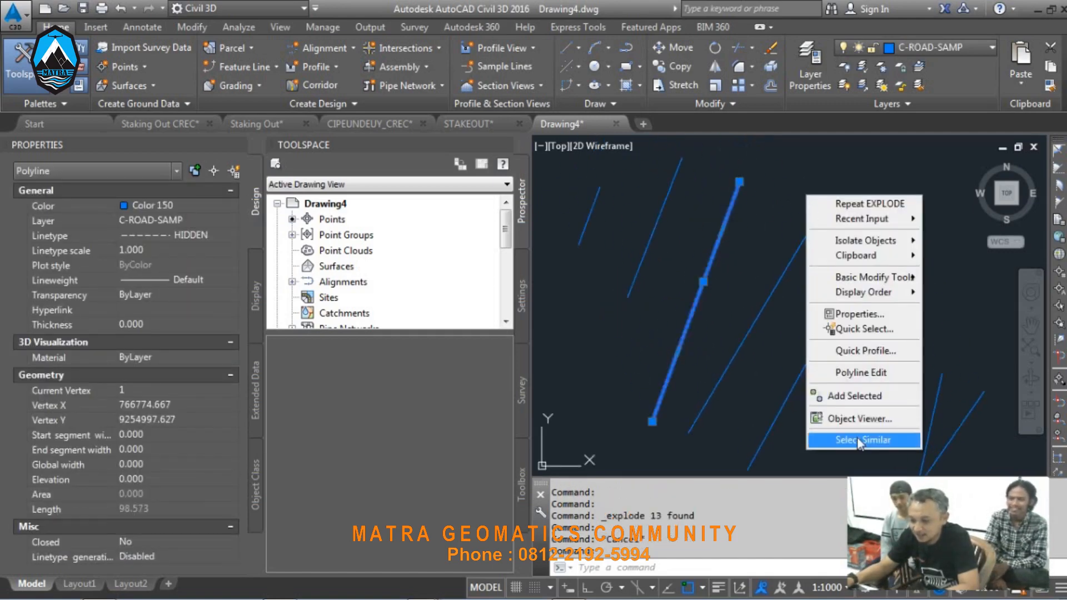
pyautogui.click(885, 440)
pyautogui.rightClick(827, 201)
pyautogui.moveTo(884, 268)
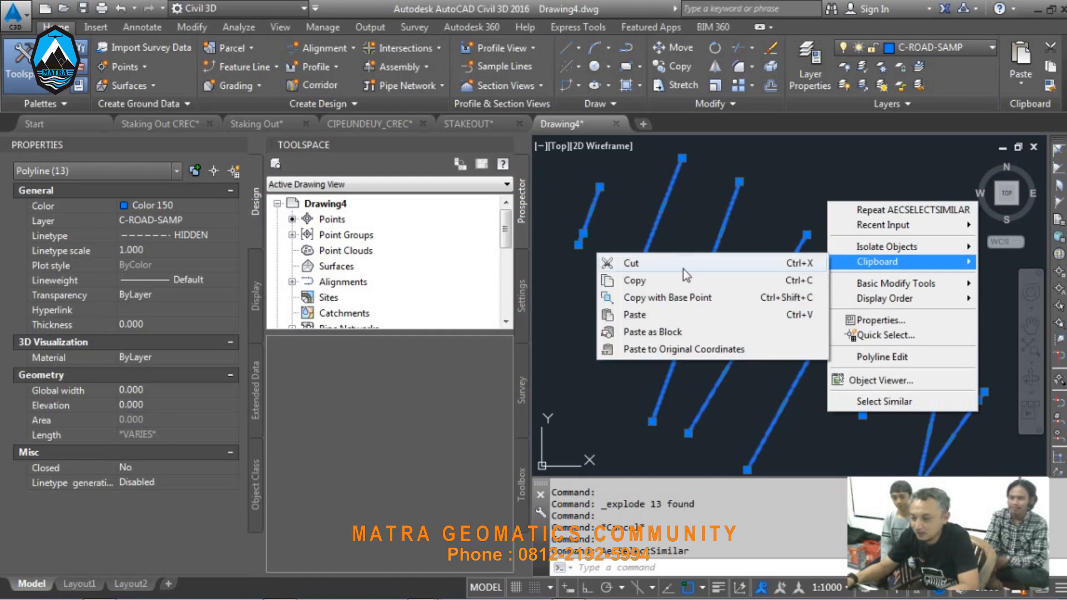
pyautogui.click(683, 280)
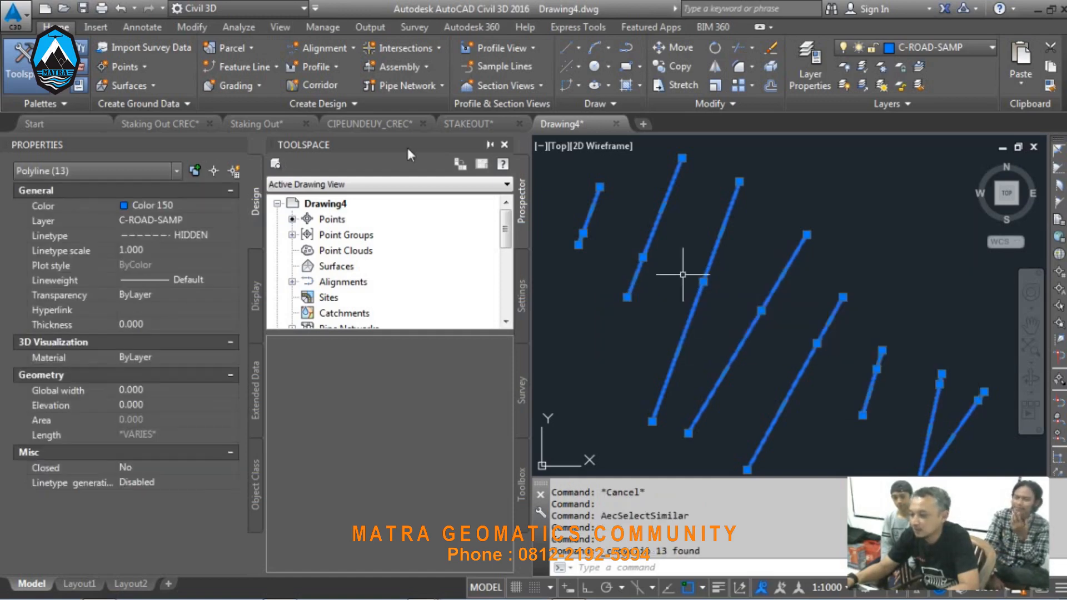
# Step: Switch to the STAKEOUT drawing and paste the copied polylines at their original coordinates
pyautogui.click(476, 124)
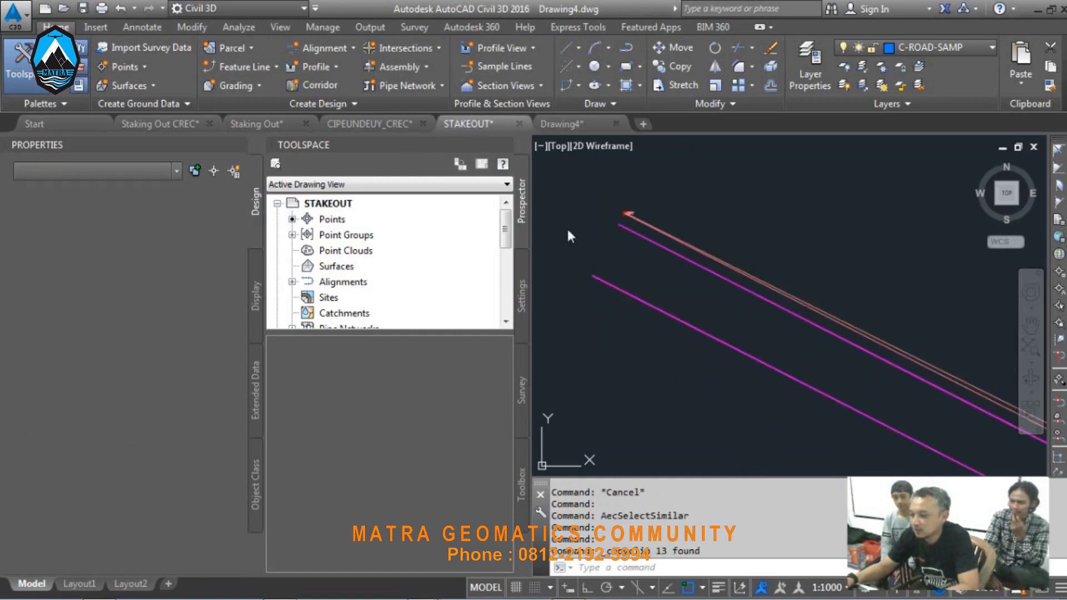
pyautogui.rightClick(662, 195)
pyautogui.moveTo(723, 258)
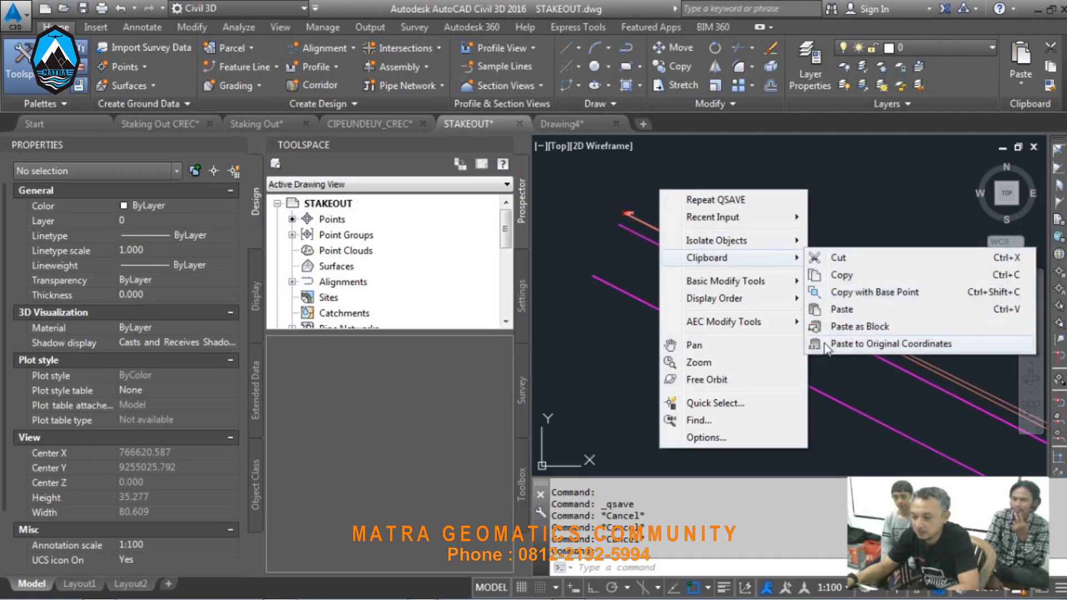
pyautogui.click(838, 344)
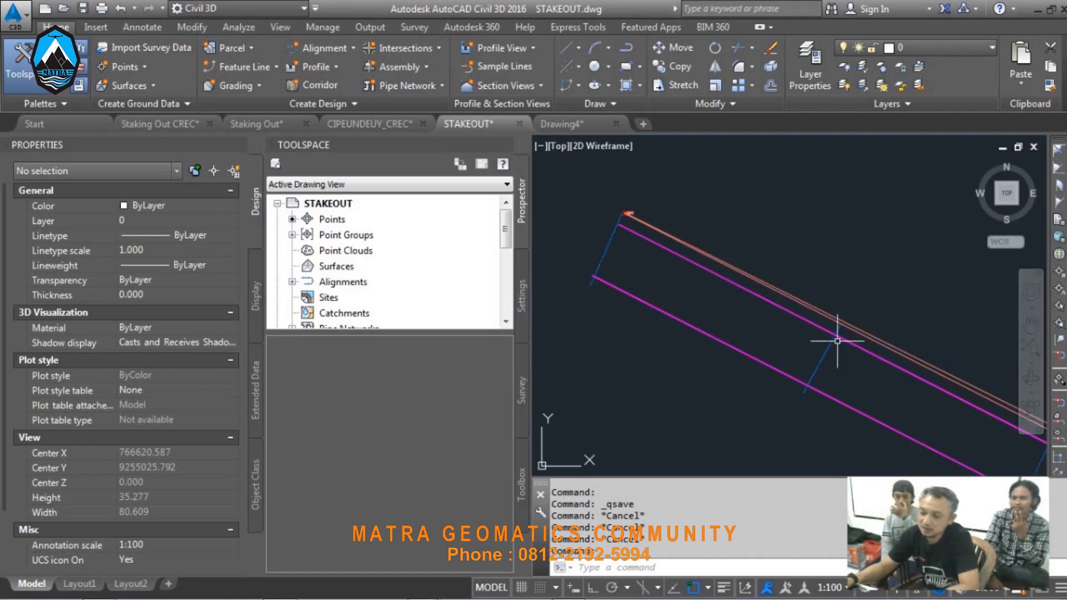
# Step: Extend the northern magenta road line to the first blue sample line at the start of the road
pyautogui.scroll(8, 614, 231)
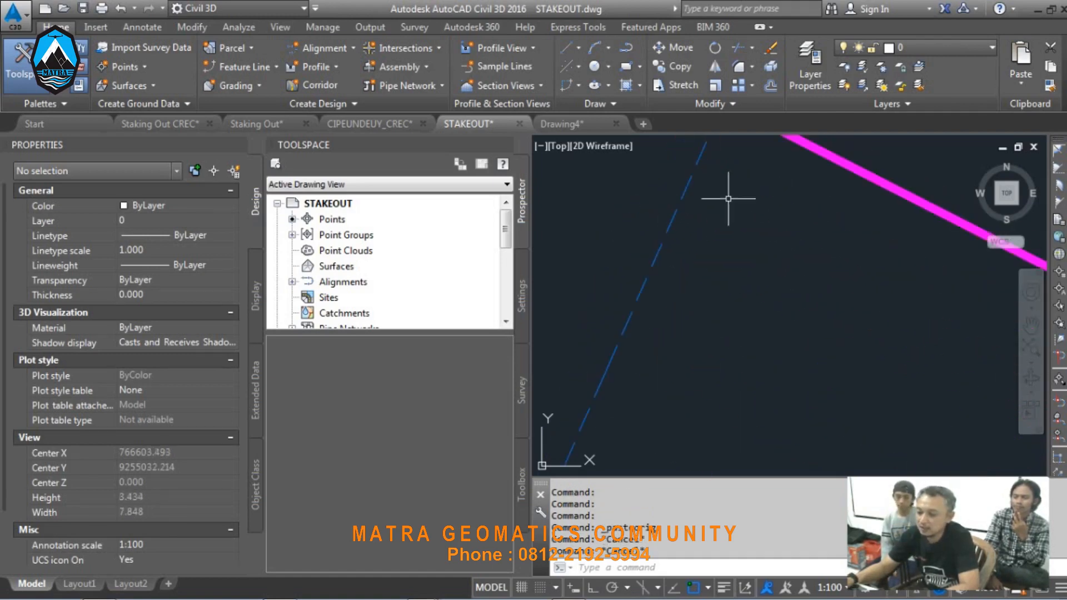
pyautogui.scroll(-4, 767, 315)
pyautogui.scroll(-2, 722, 298)
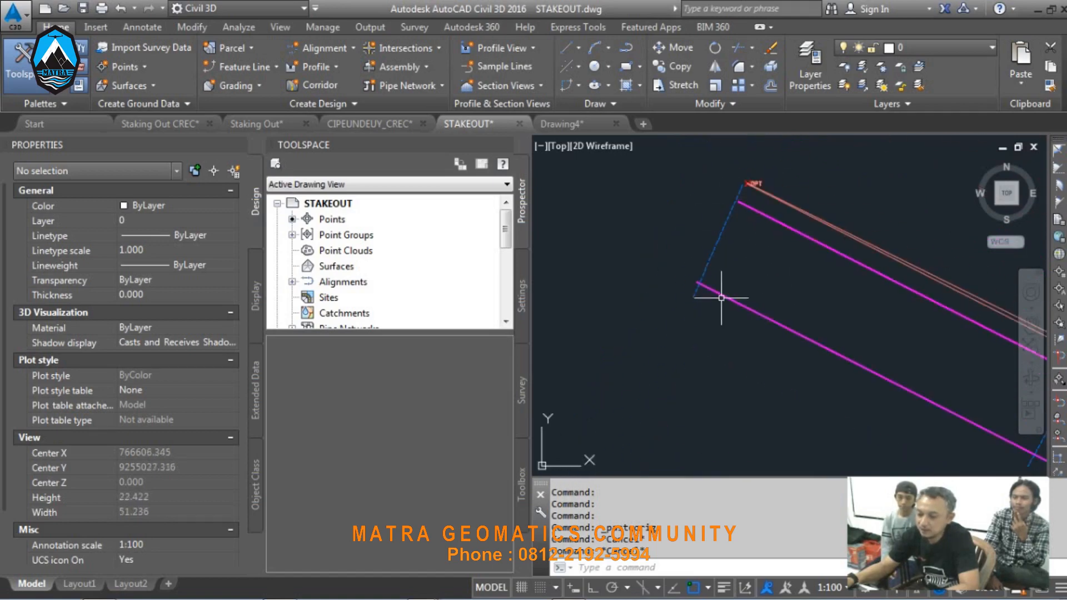
pyautogui.scroll(3, 721, 298)
pyautogui.scroll(-2, 778, 345)
pyautogui.scroll(2, 811, 226)
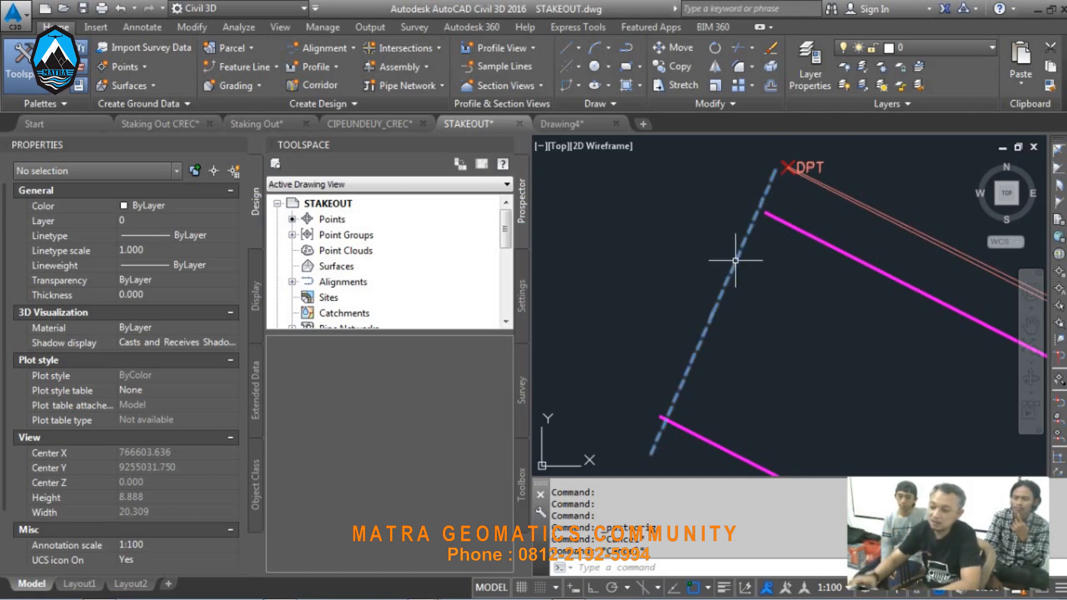
pyautogui.click(751, 48)
pyautogui.click(762, 104)
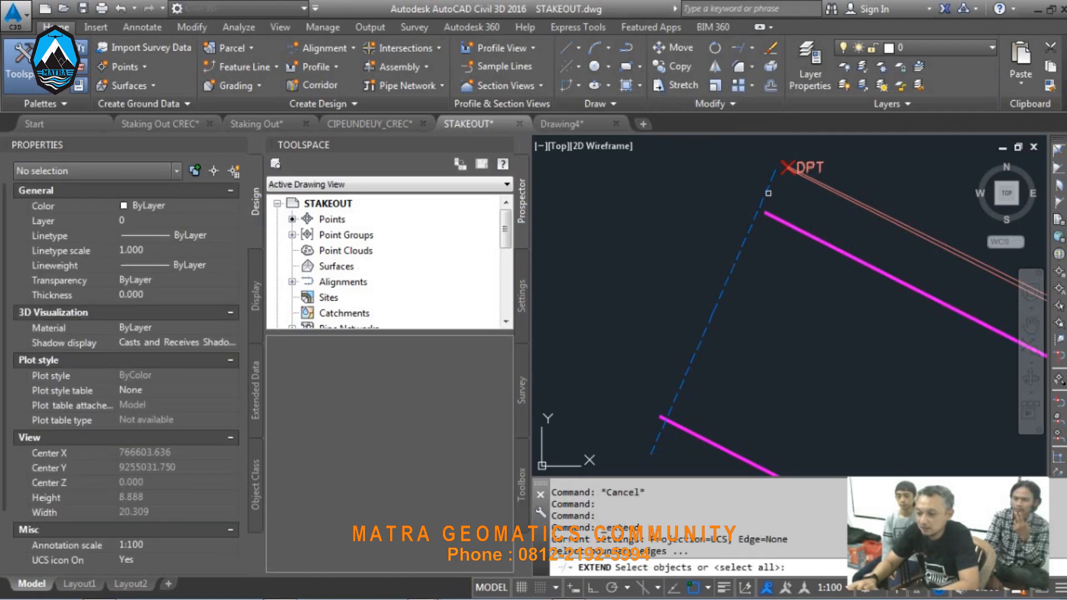
pyautogui.click(769, 192)
pyautogui.press('Return')
pyautogui.click(767, 219)
pyautogui.click(769, 208)
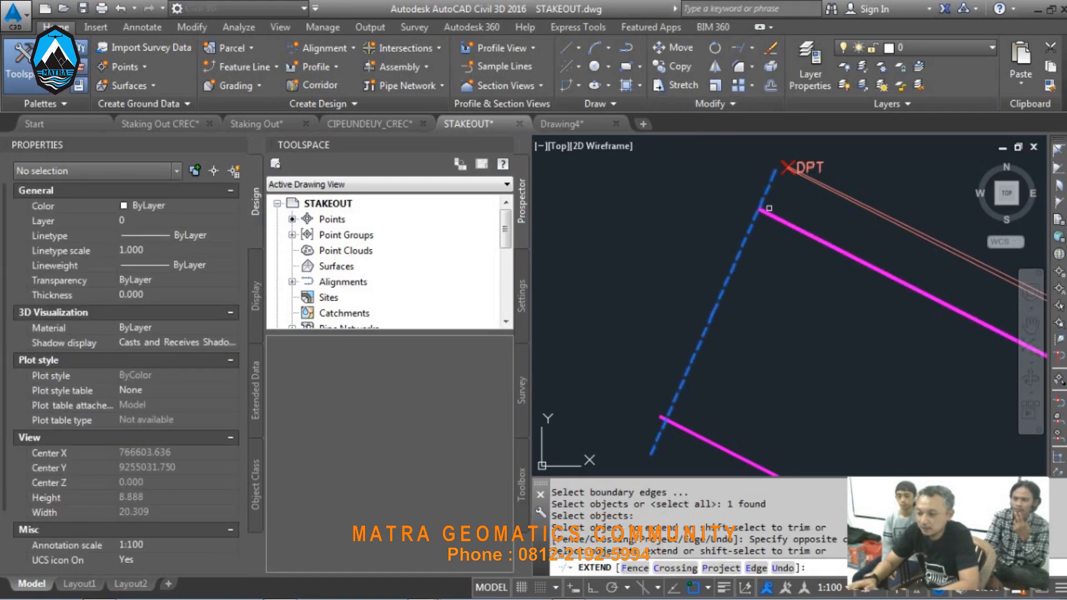
pyautogui.press('Return')
pyautogui.scroll(-8, 647, 231)
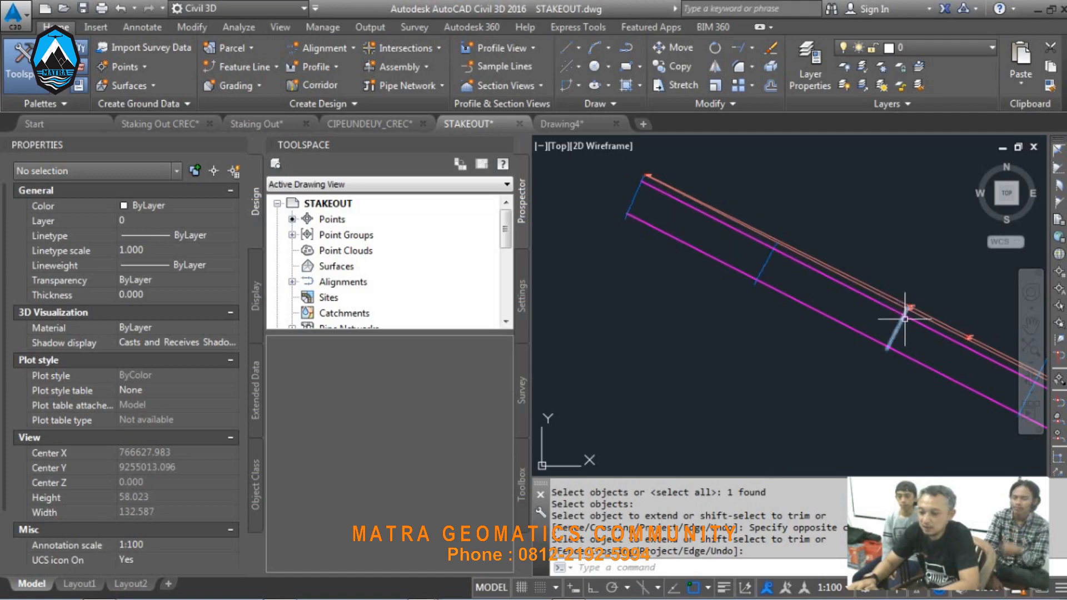
pyautogui.scroll(-3, 703, 239)
pyautogui.scroll(-5, 805, 260)
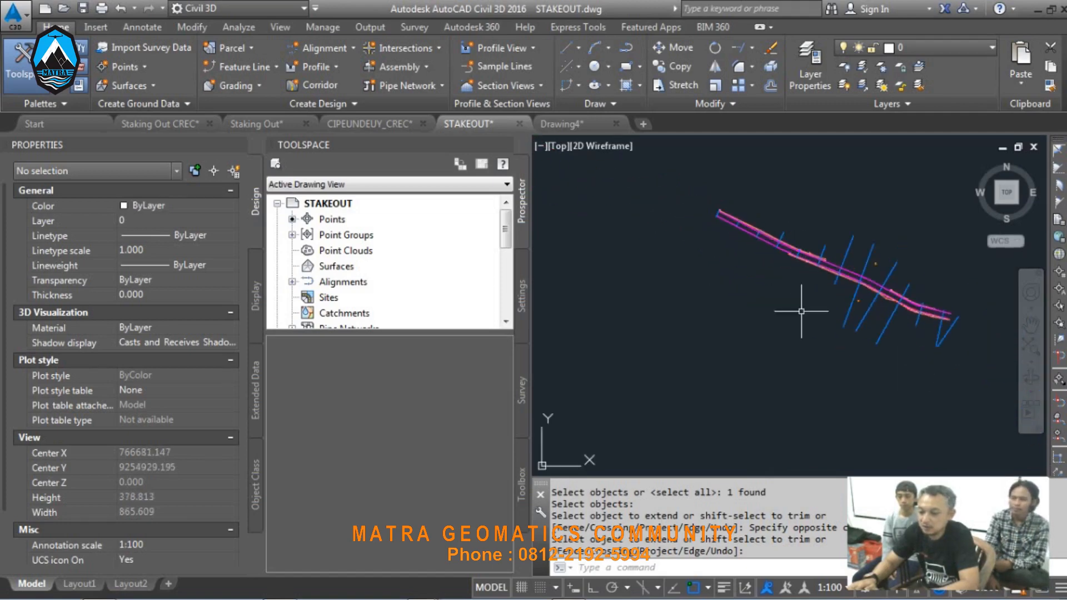
pyautogui.scroll(8, 714, 213)
pyautogui.scroll(4, 640, 211)
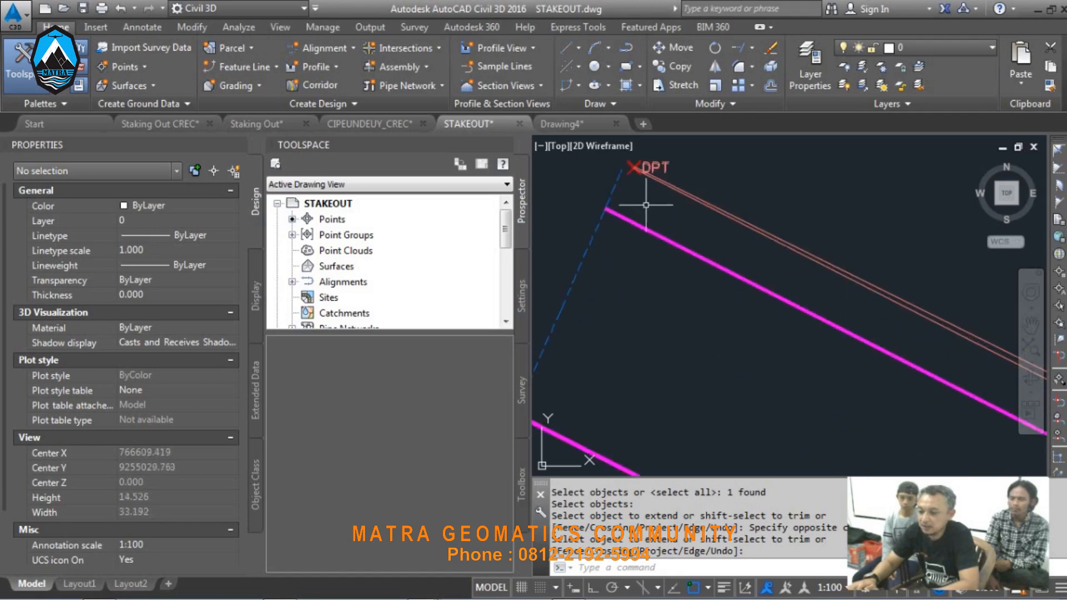
pyautogui.scroll(-2, 624, 219)
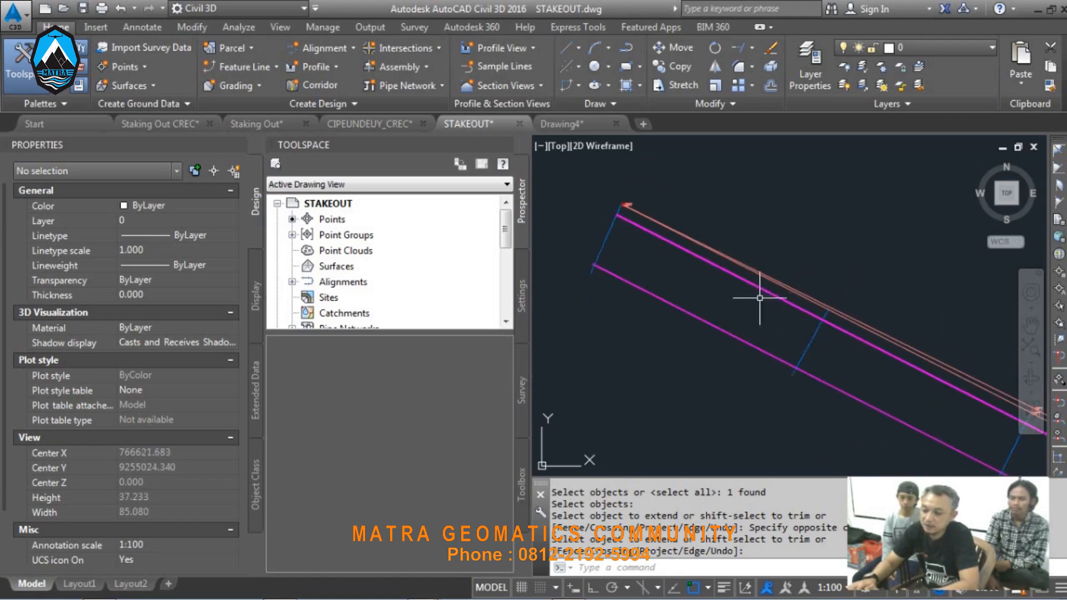
# Step: Open the point creation tools, expand the Points Creation settings and review the available point creation methods
pyautogui.scroll(4, 626, 223)
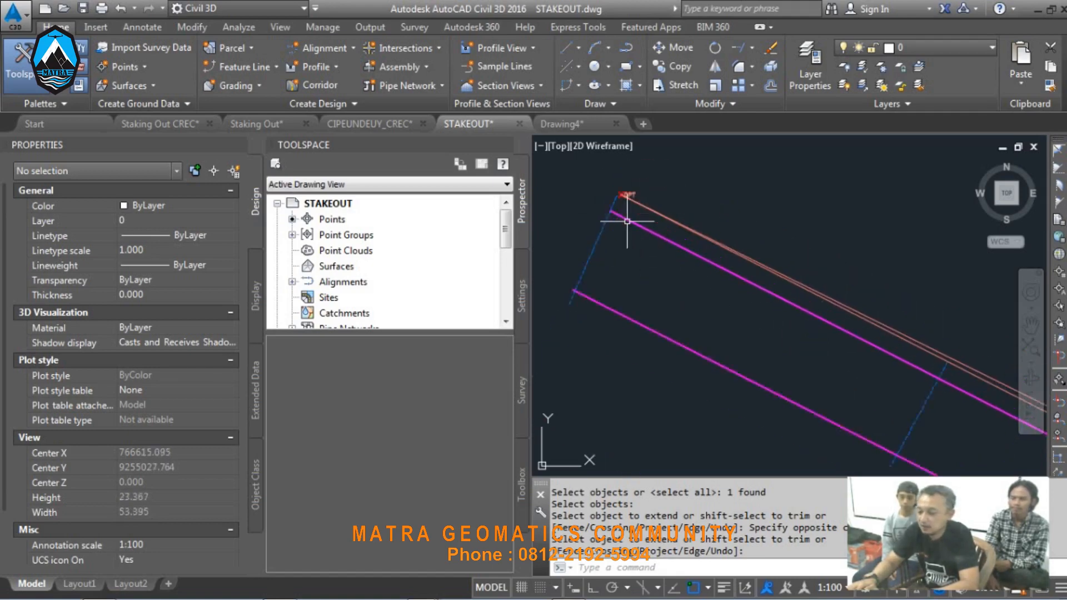
pyautogui.click(129, 67)
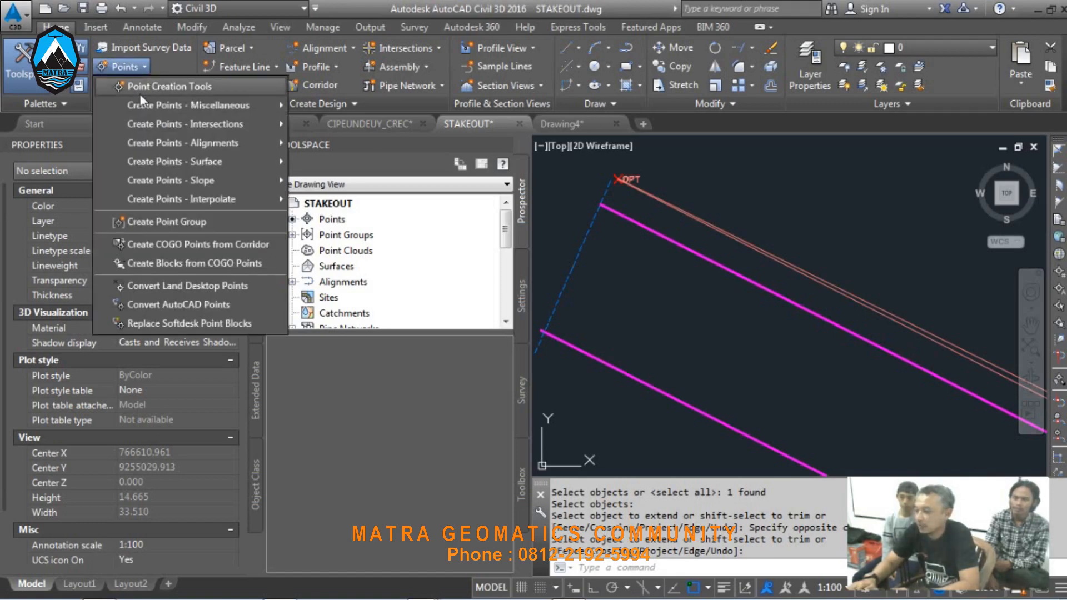
pyautogui.click(144, 89)
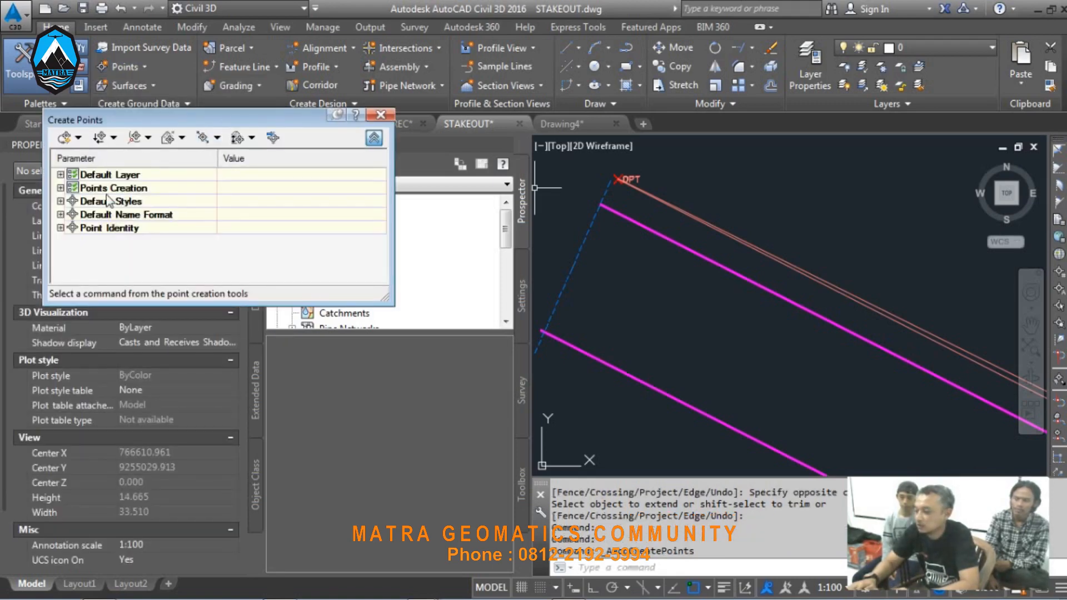
pyautogui.click(61, 189)
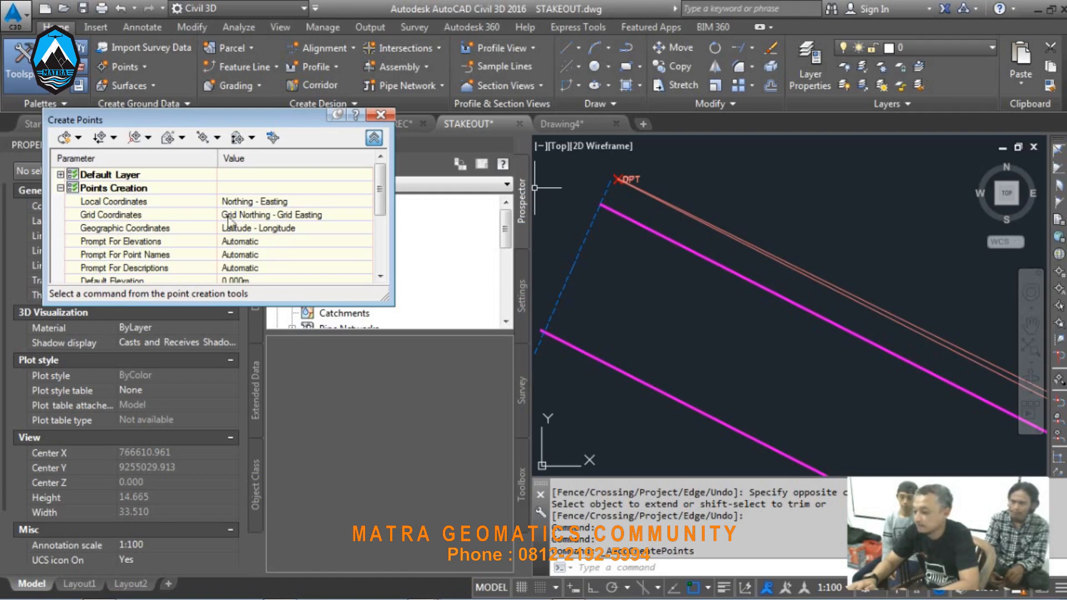
pyautogui.click(78, 138)
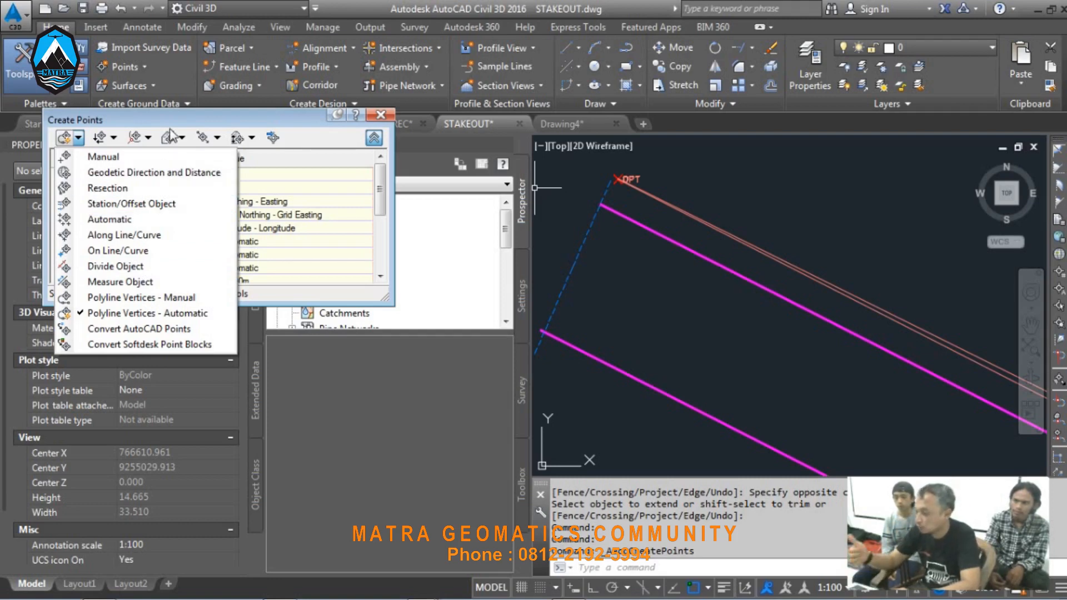
pyautogui.click(123, 120)
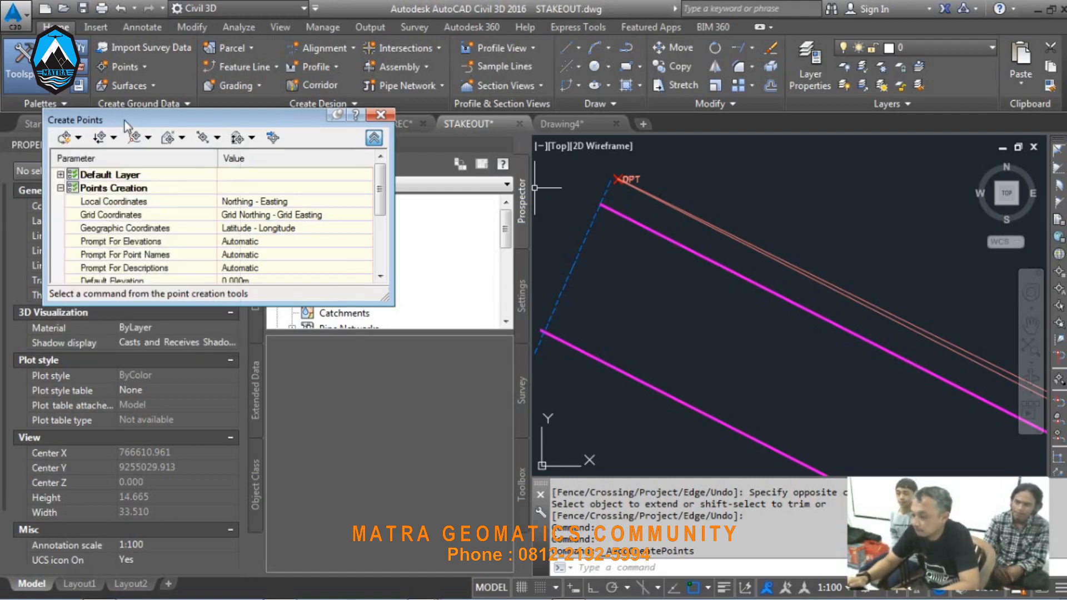
# Step: Set the prompts for point names and descriptions to Manual and clear the default point description
pyautogui.click(270, 256)
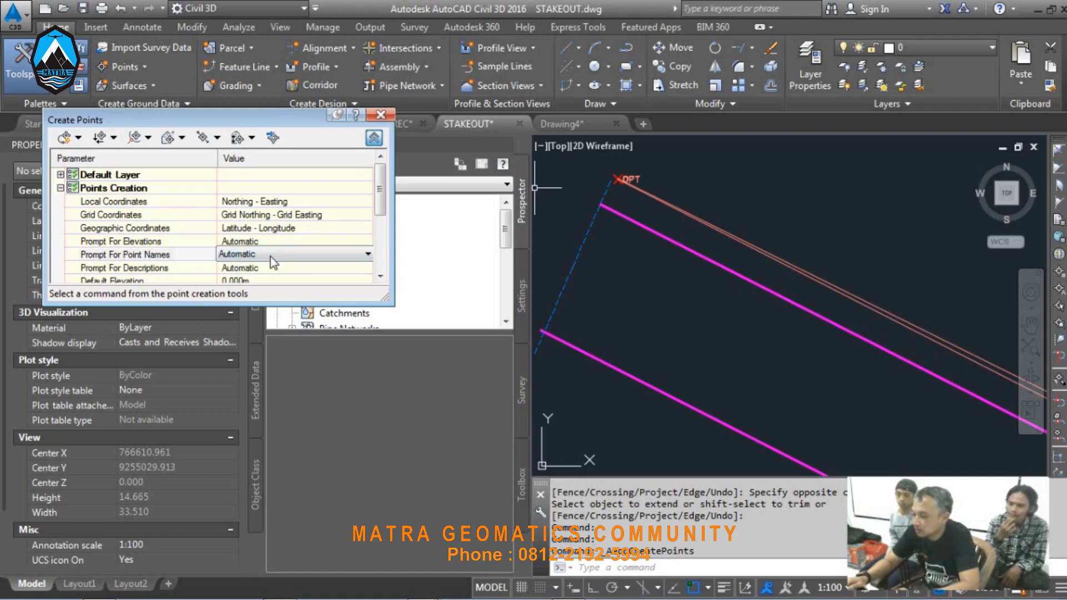
pyautogui.click(270, 256)
pyautogui.click(268, 279)
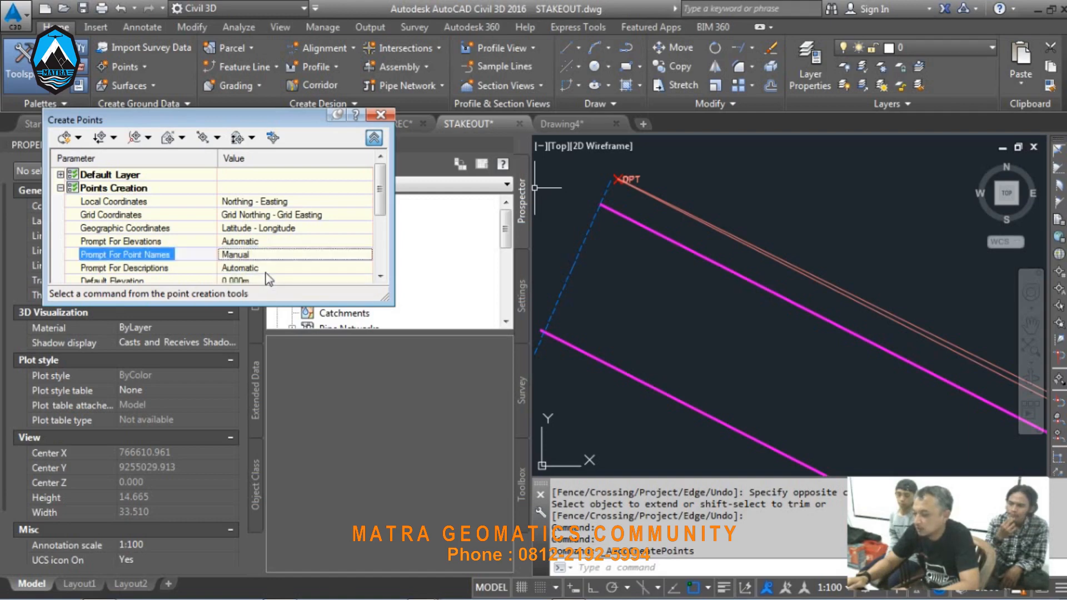
pyautogui.click(272, 268)
pyautogui.click(272, 268)
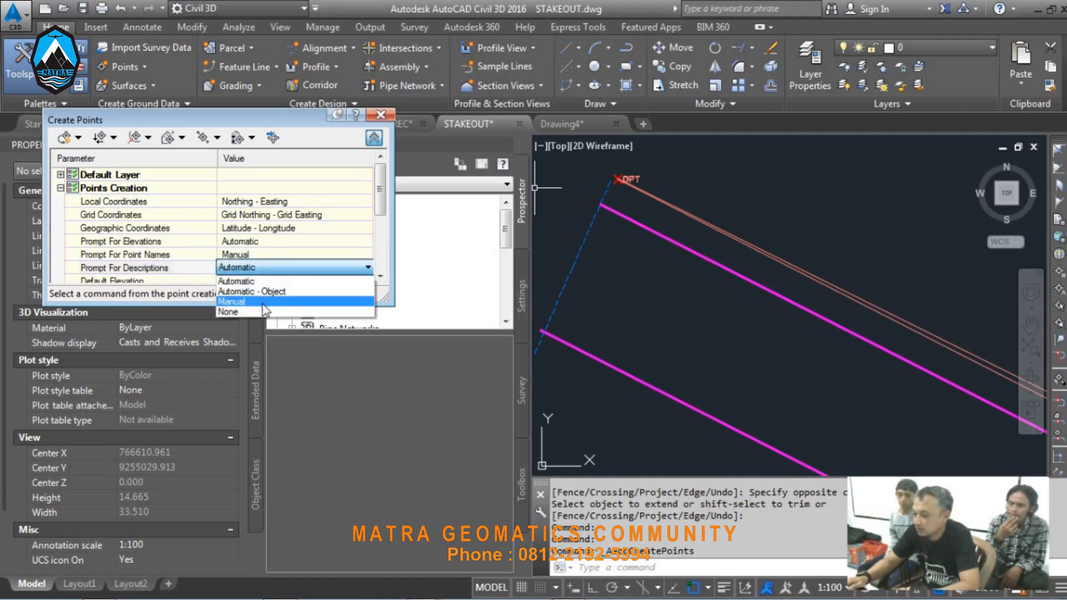
pyautogui.click(233, 301)
pyautogui.moveTo(382, 189); pyautogui.dragTo(384, 228)
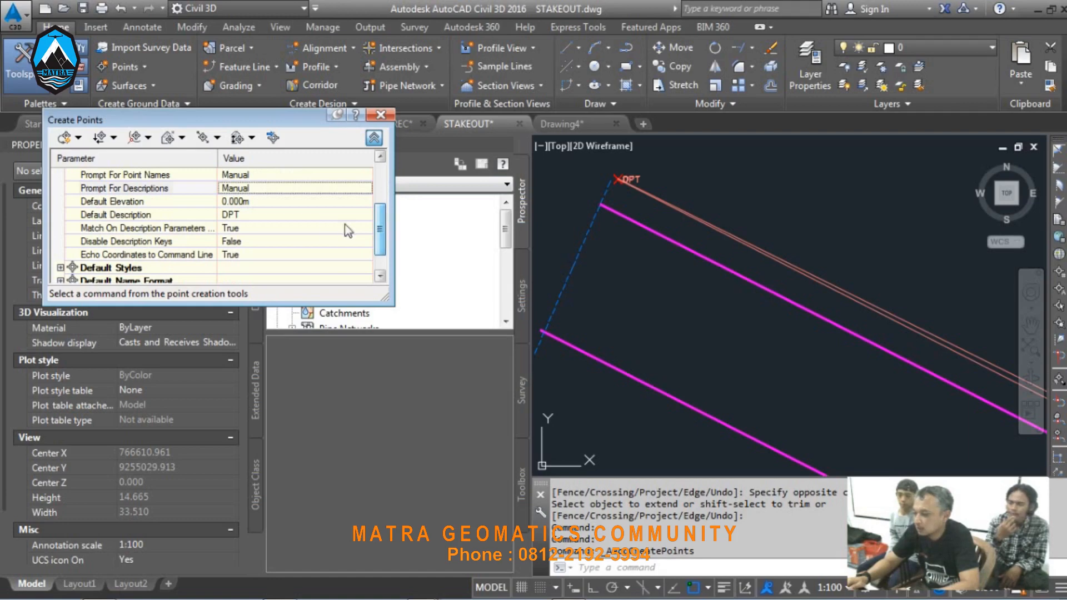
pyautogui.click(326, 216)
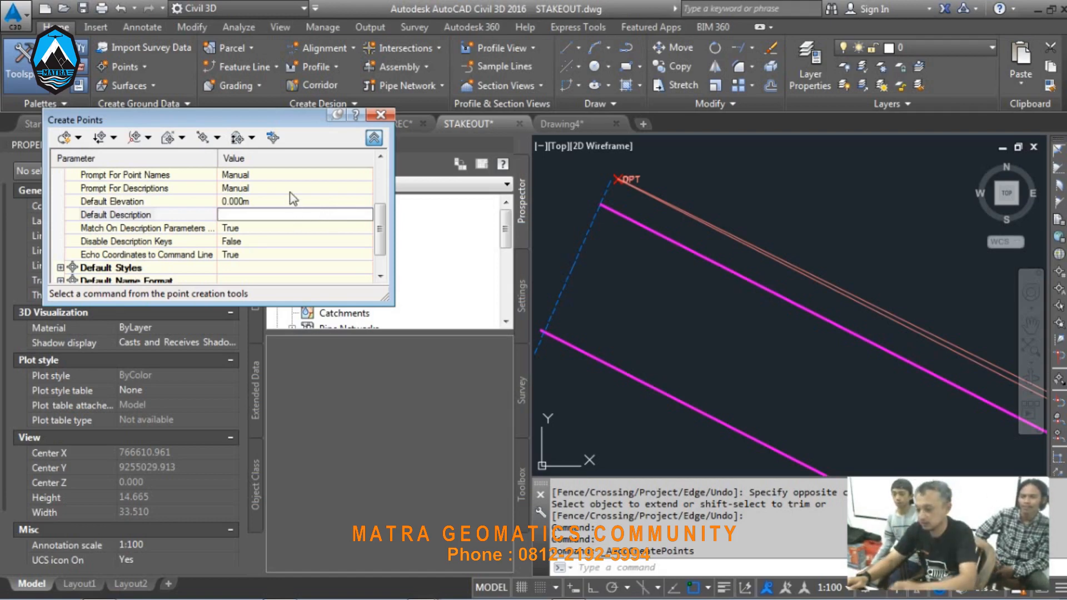
pyautogui.press('Return')
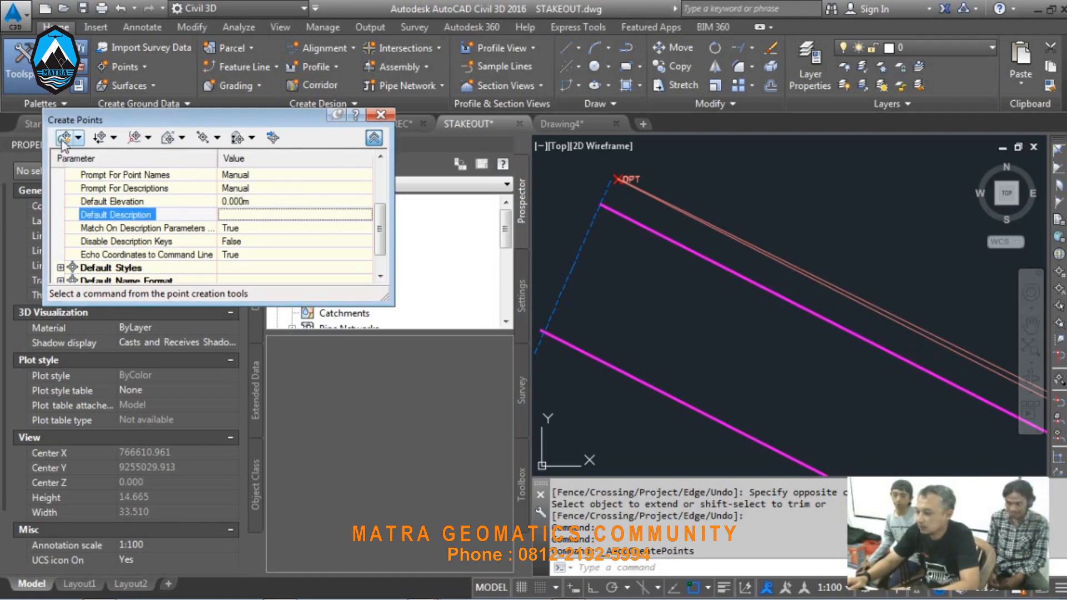
# Step: Start manual point creation with only the Intersection object snap active and try a point at the northern road line's first sample line
pyautogui.click(80, 140)
pyautogui.click(100, 152)
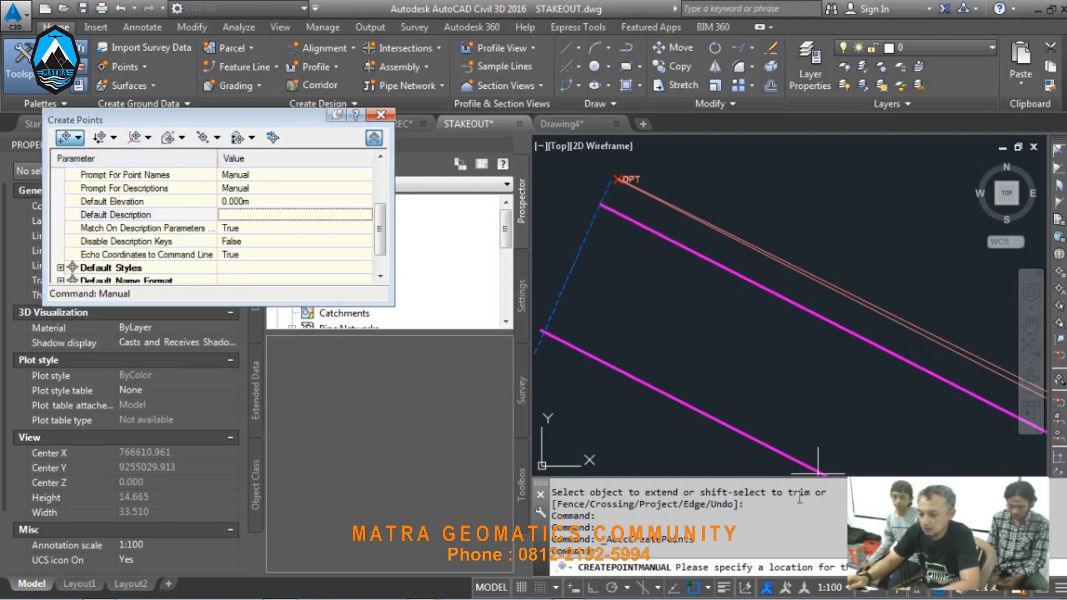
pyautogui.click(707, 588)
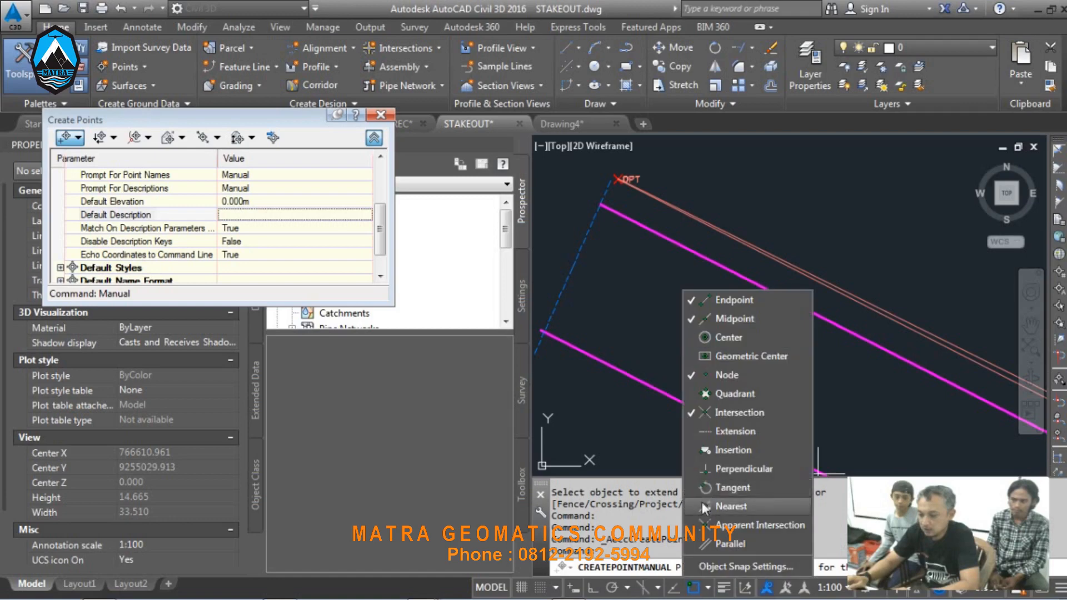
pyautogui.click(725, 319)
pyautogui.click(721, 373)
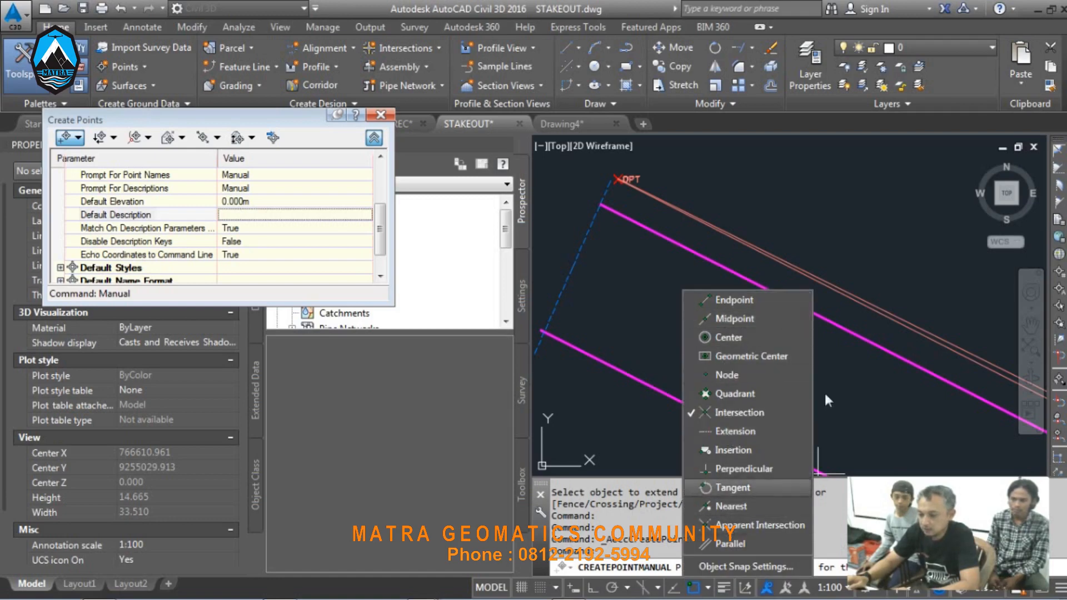
pyautogui.click(876, 240)
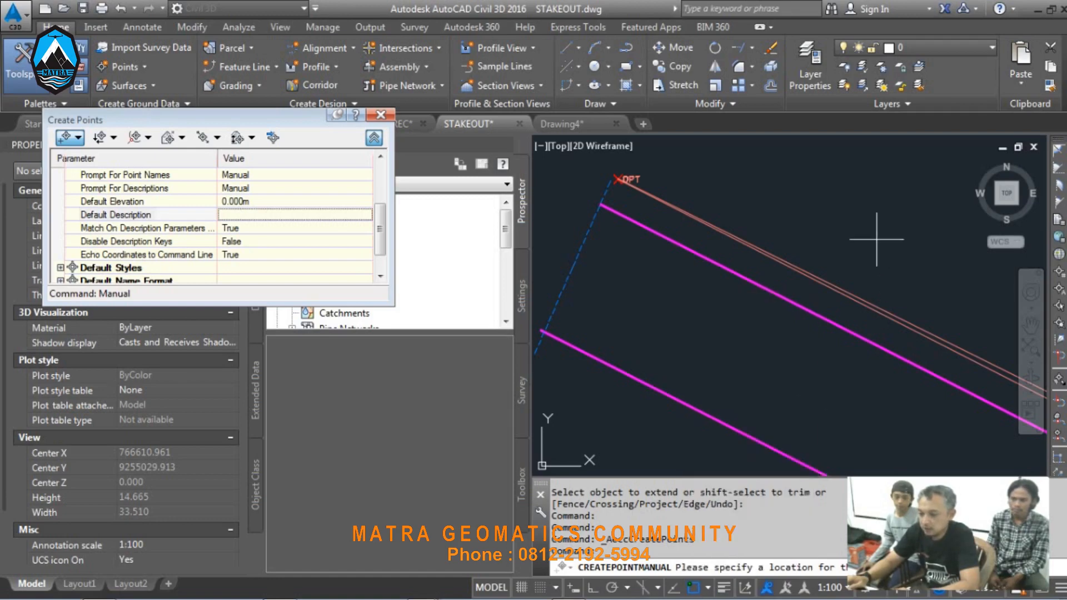
pyautogui.click(611, 210)
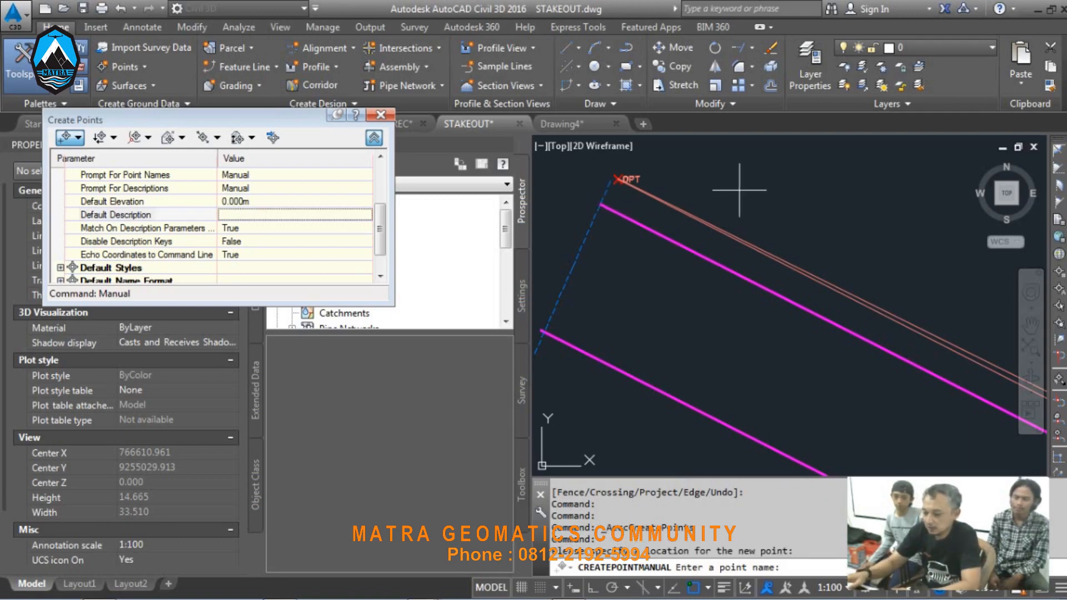
pyautogui.press('Return')
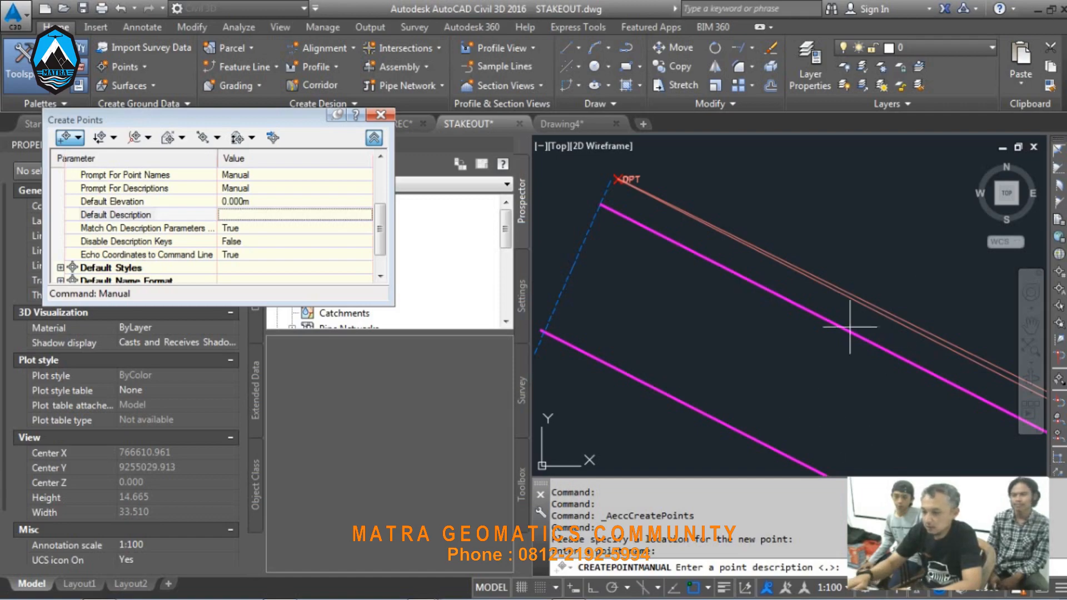
# Step: Restore the program window to a smaller size, close the Toolspace palette and widen the window to enlarge the drawing area
pyautogui.doubleClick(437, 9)
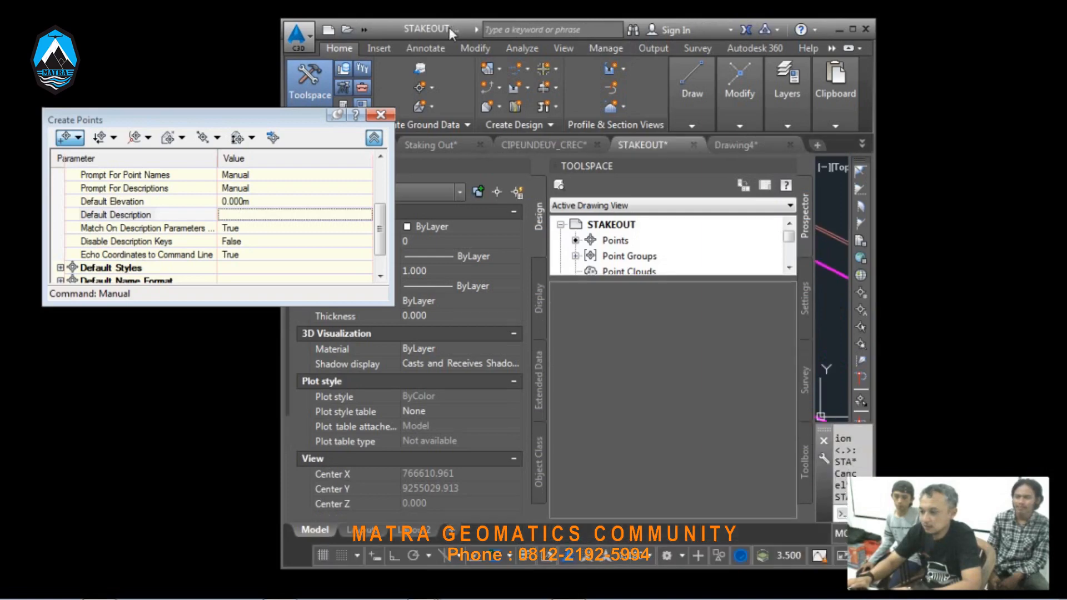
pyautogui.moveTo(449, 27); pyautogui.dragTo(401, 20)
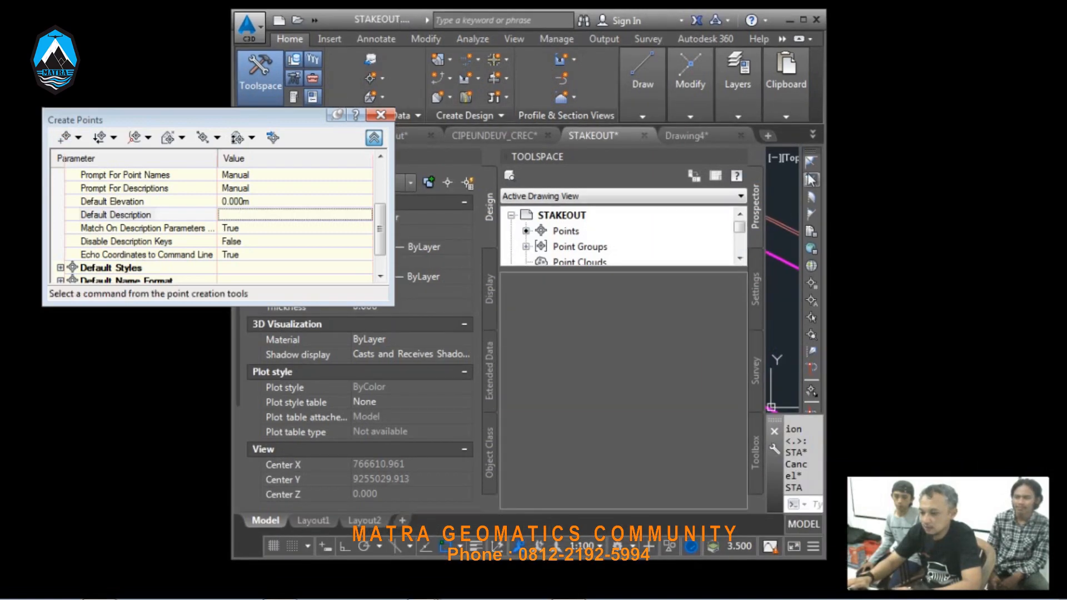
pyautogui.click(737, 157)
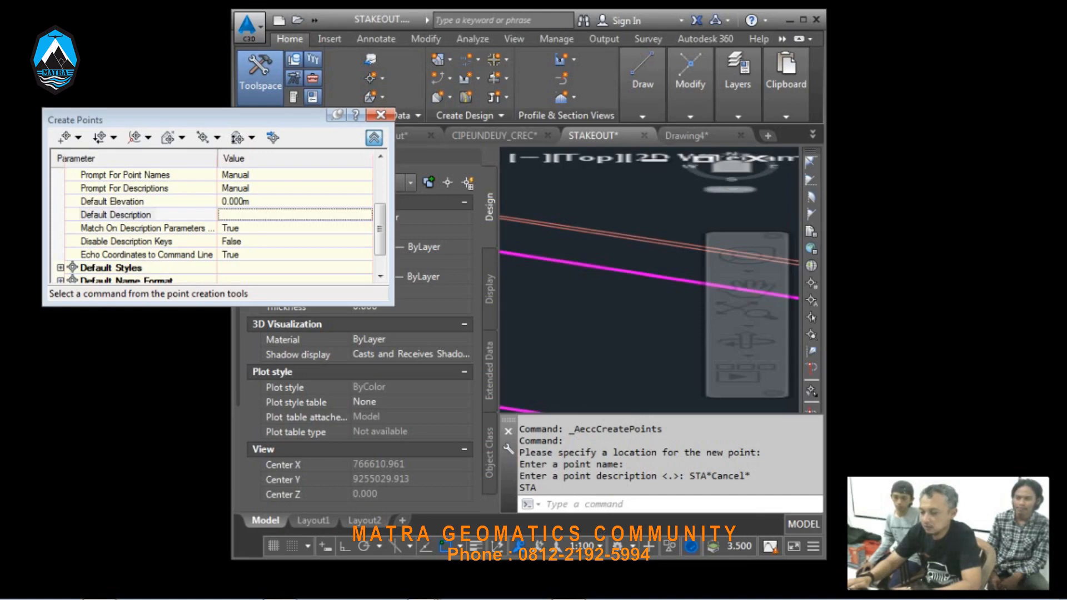
pyautogui.scroll(-5, 645, 216)
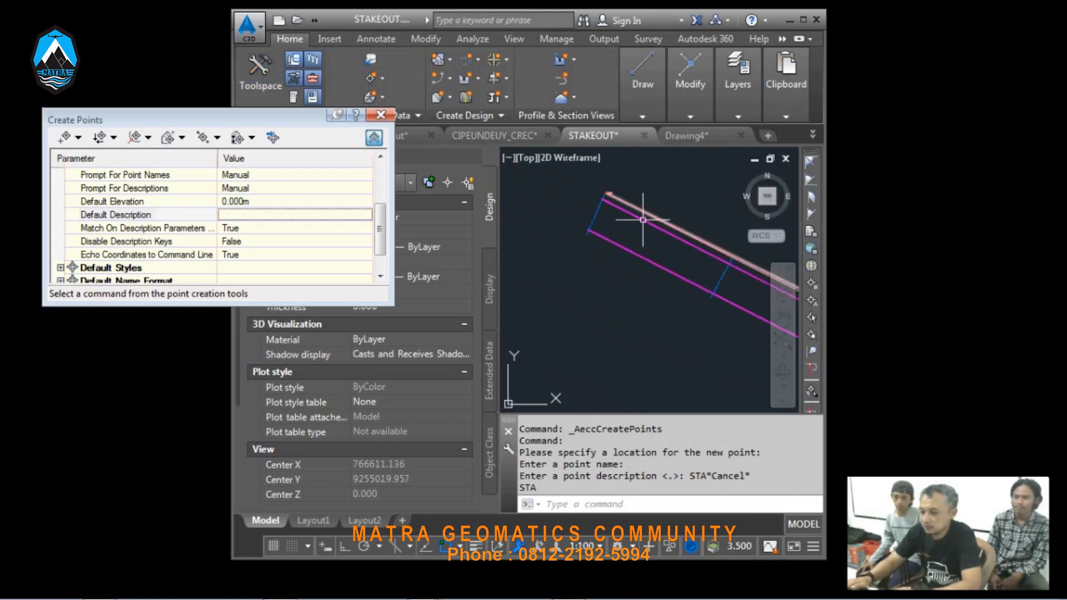
pyautogui.moveTo(230, 58); pyautogui.dragTo(69, 58)
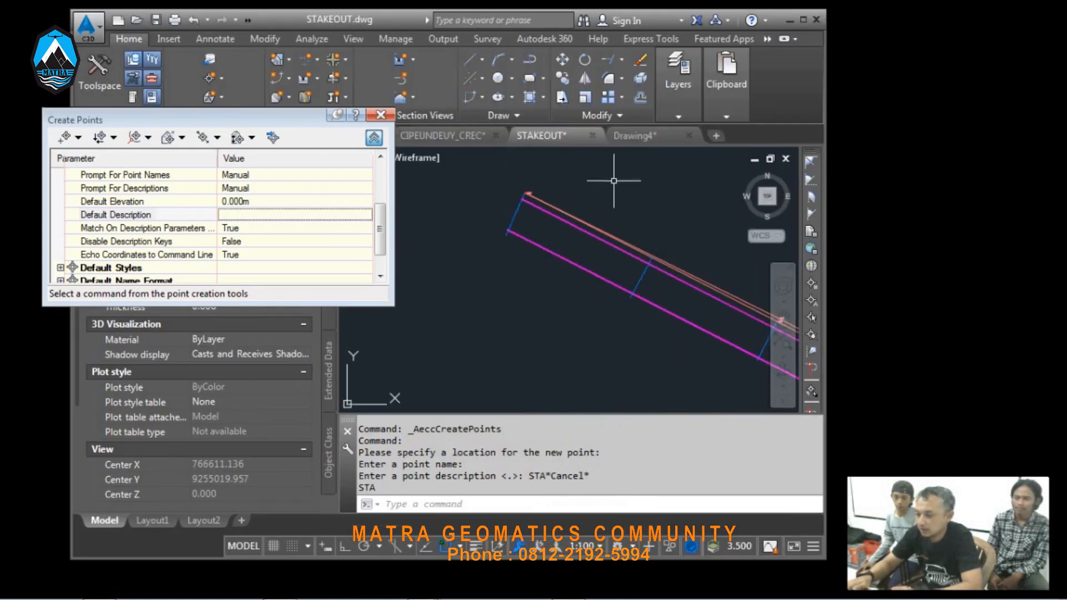
# Step: Create a manual point where the northern magenta road line meets the first sample line, unnamed, with description STA_0
pyautogui.scroll(-2, 564, 194)
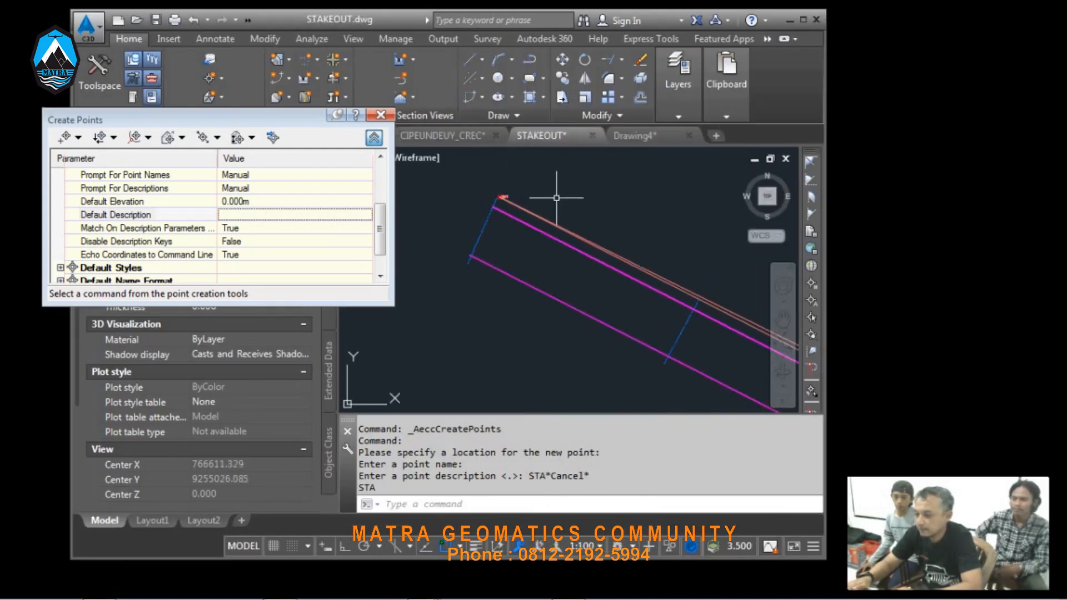
pyautogui.click(62, 137)
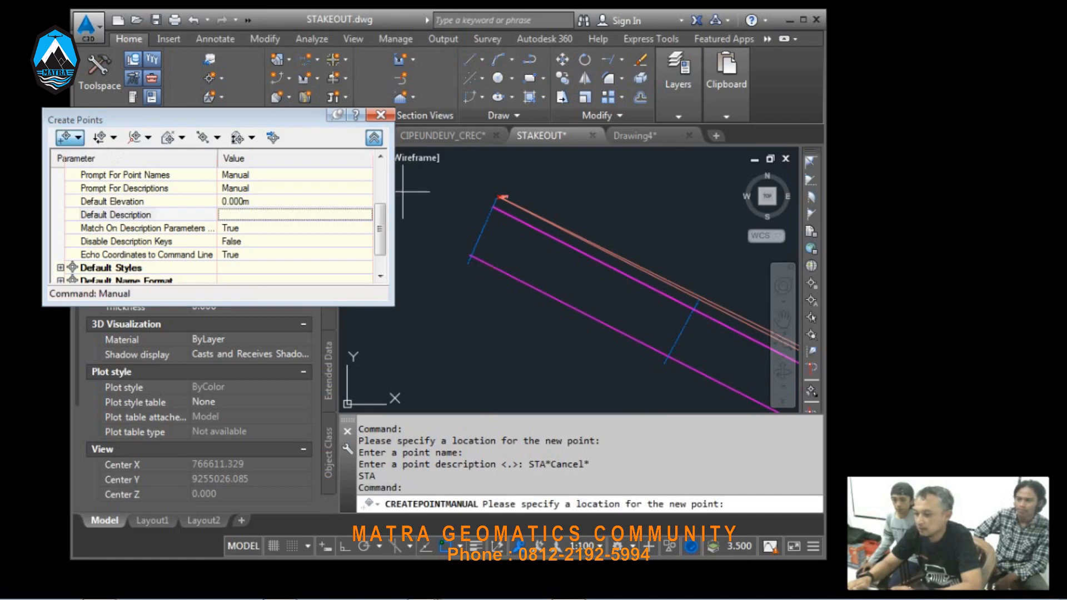
pyautogui.scroll(2, 414, 196)
pyautogui.click(543, 214)
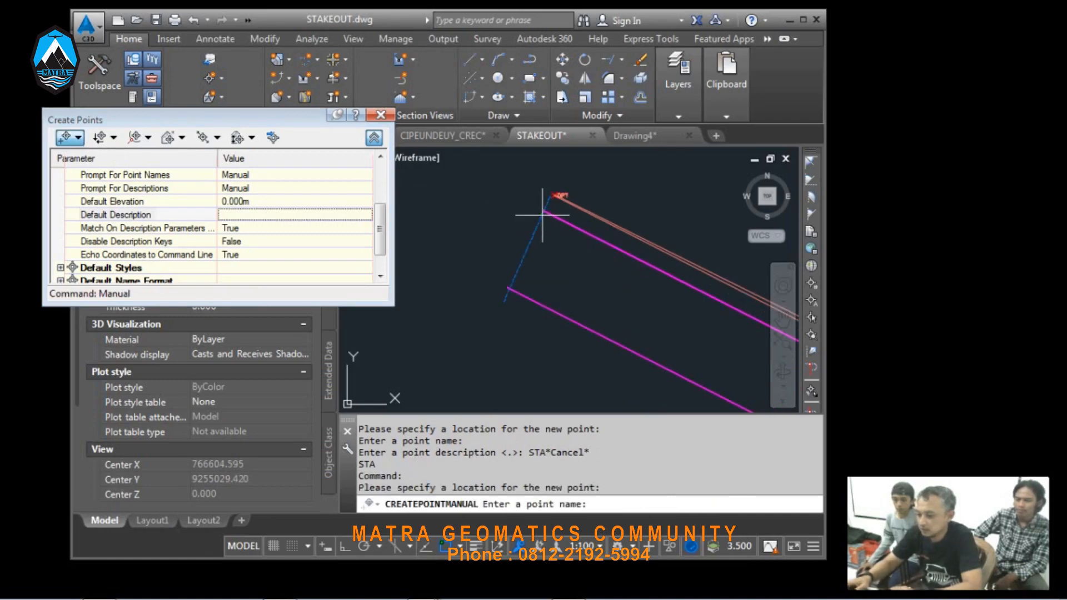
pyautogui.press('Return')
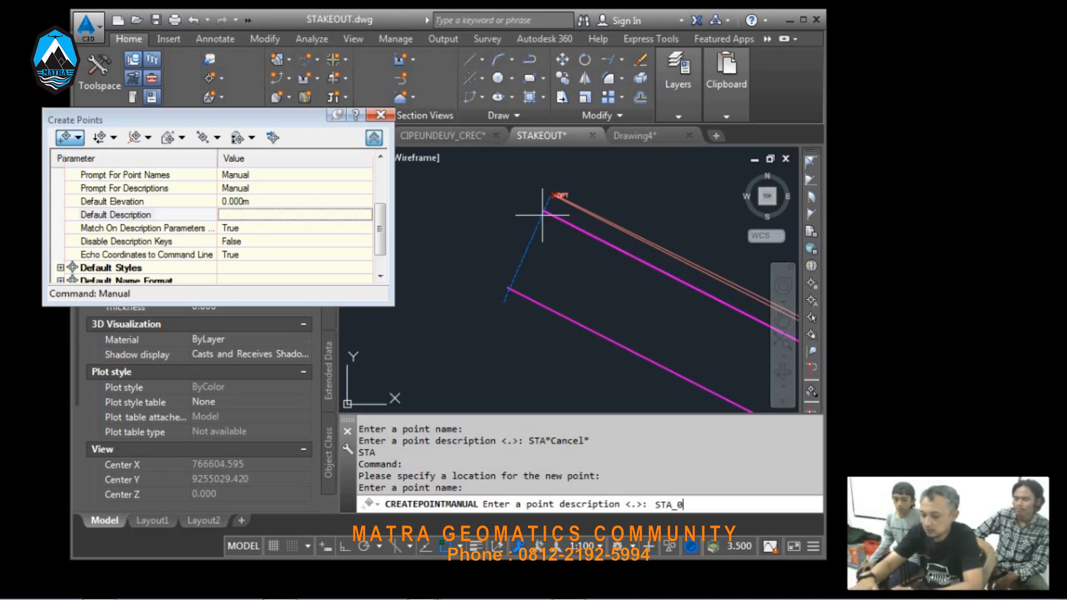
pyautogui.press('Return')
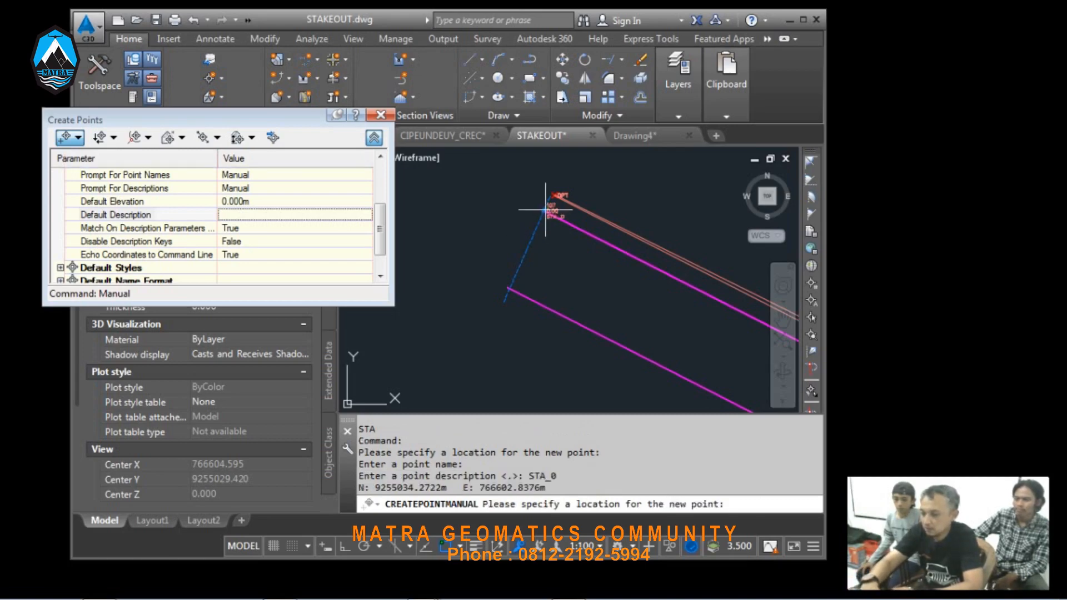
# Step: Create an unnamed STA_0 point where the southern magenta road line crosses the first sample line
pyautogui.scroll(1, 548, 209)
pyautogui.scroll(-3, 581, 209)
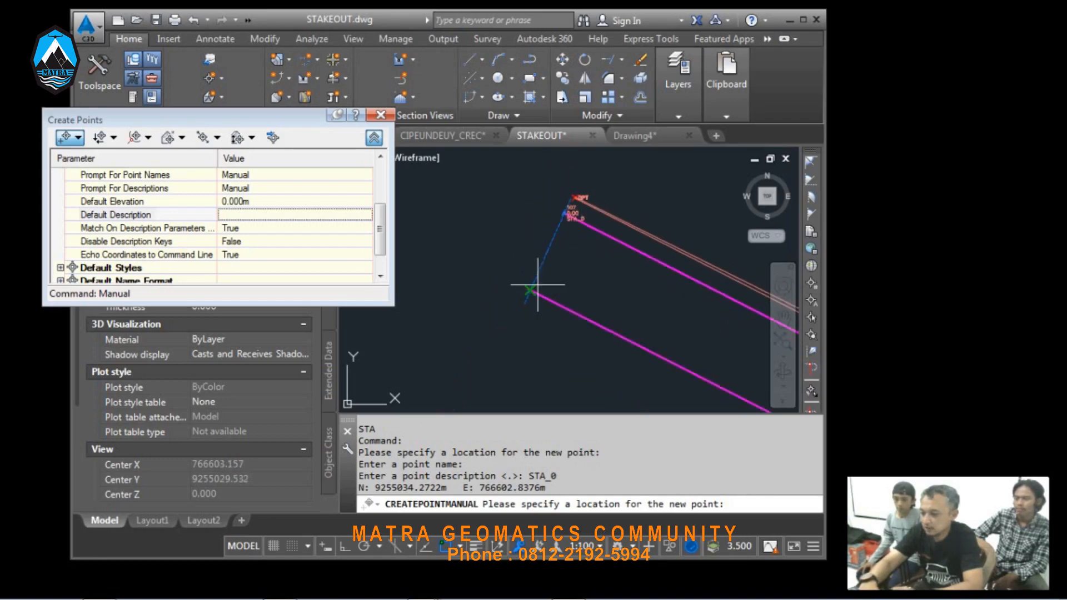
pyautogui.click(536, 288)
pyautogui.press('Return')
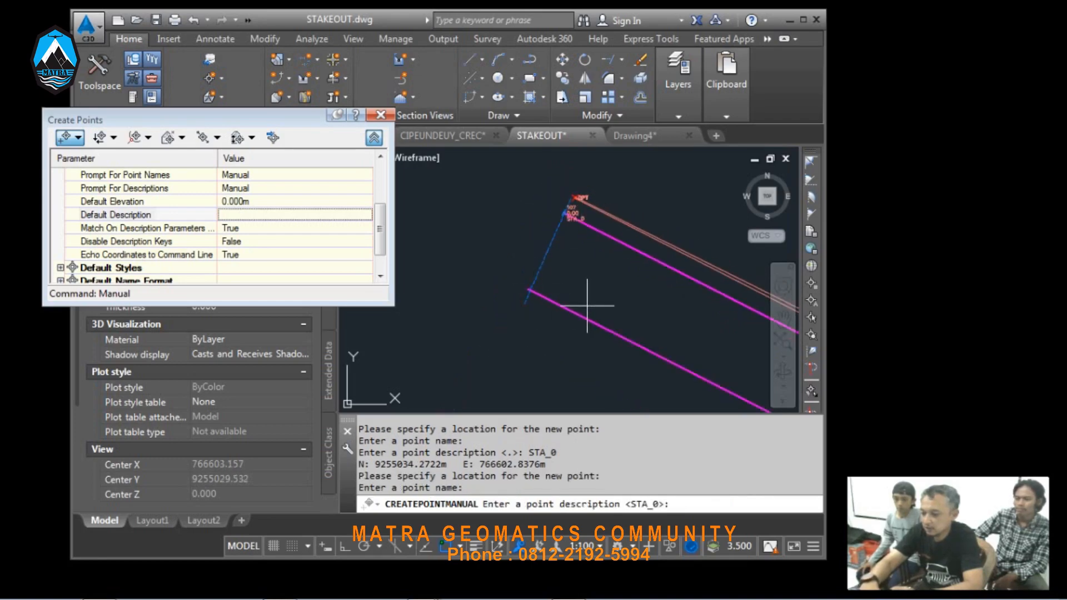
pyautogui.press('Return')
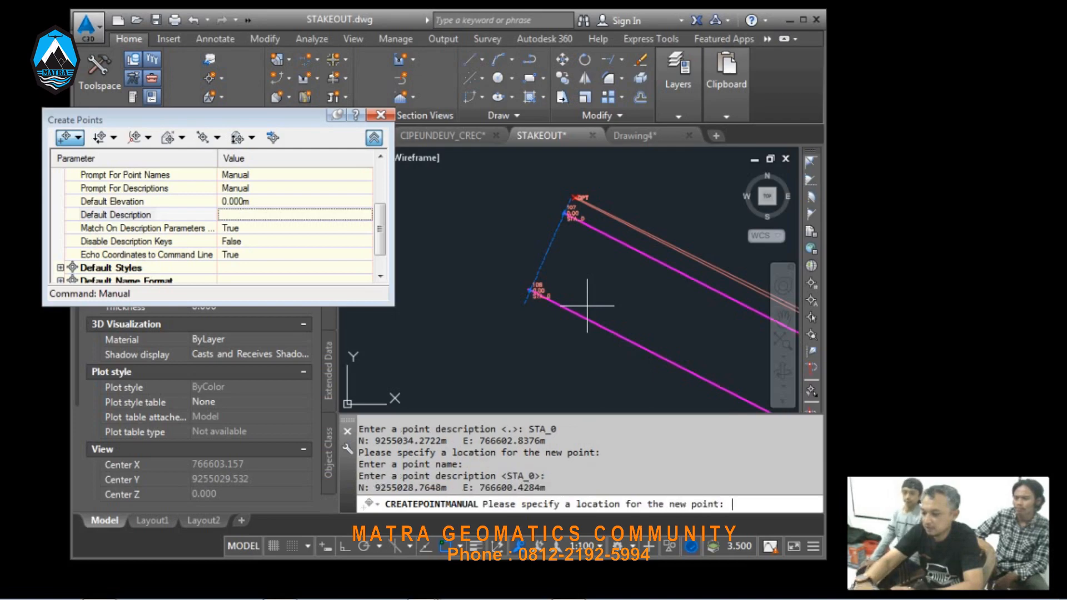
# Step: Create a point where the northern road line crosses the second sample line, with name and description STA_25
pyautogui.scroll(-2, 535, 296)
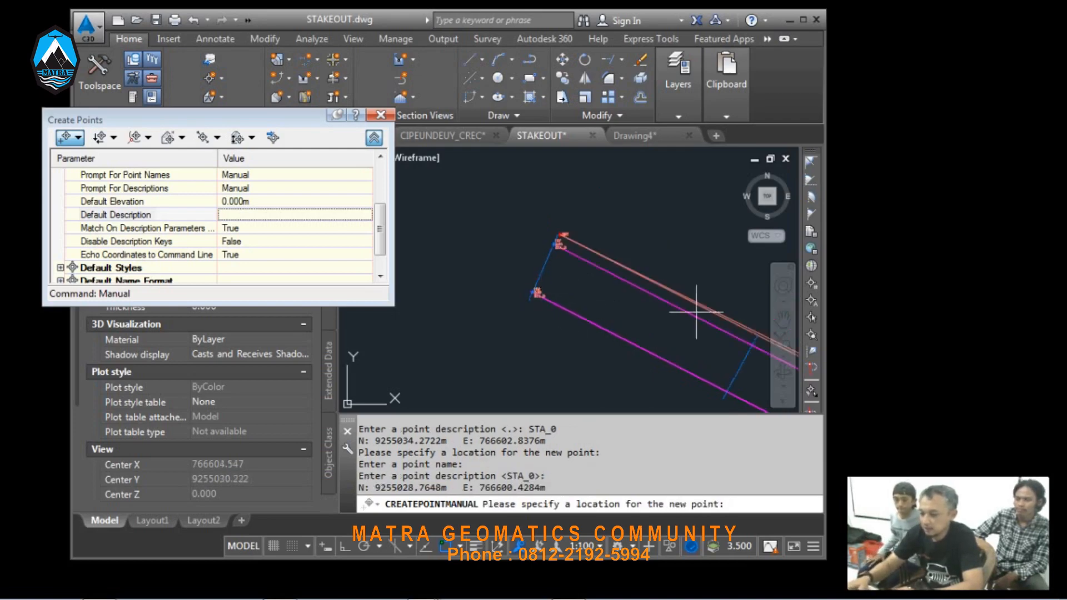
pyautogui.moveTo(696, 313); pyautogui.dragTo(591, 285, button='middle')
pyautogui.click(637, 308)
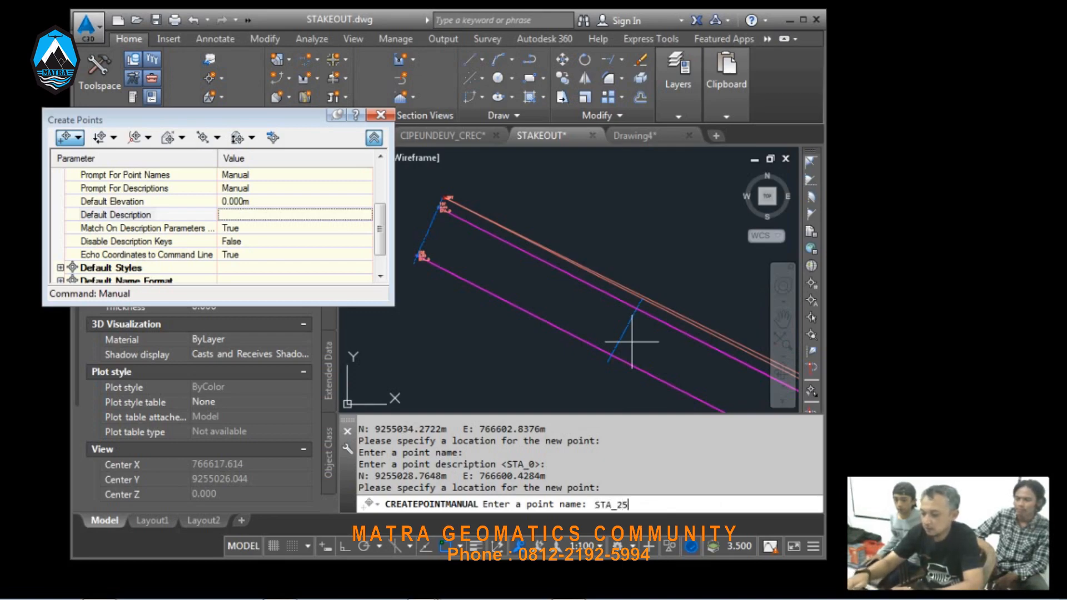
pyautogui.write('5')
pyautogui.press('Return')
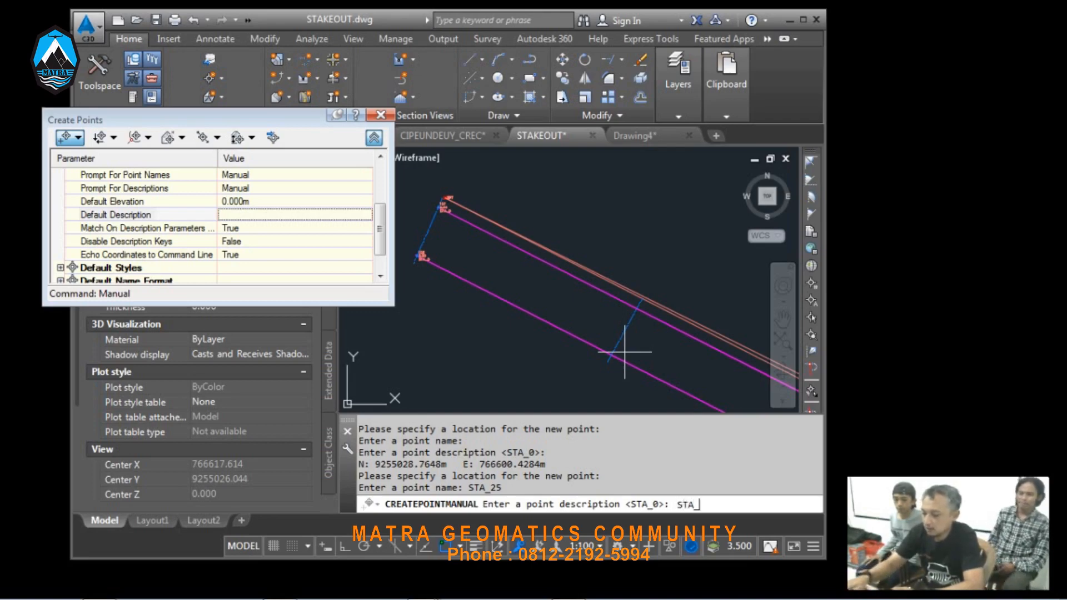
pyautogui.press('Return')
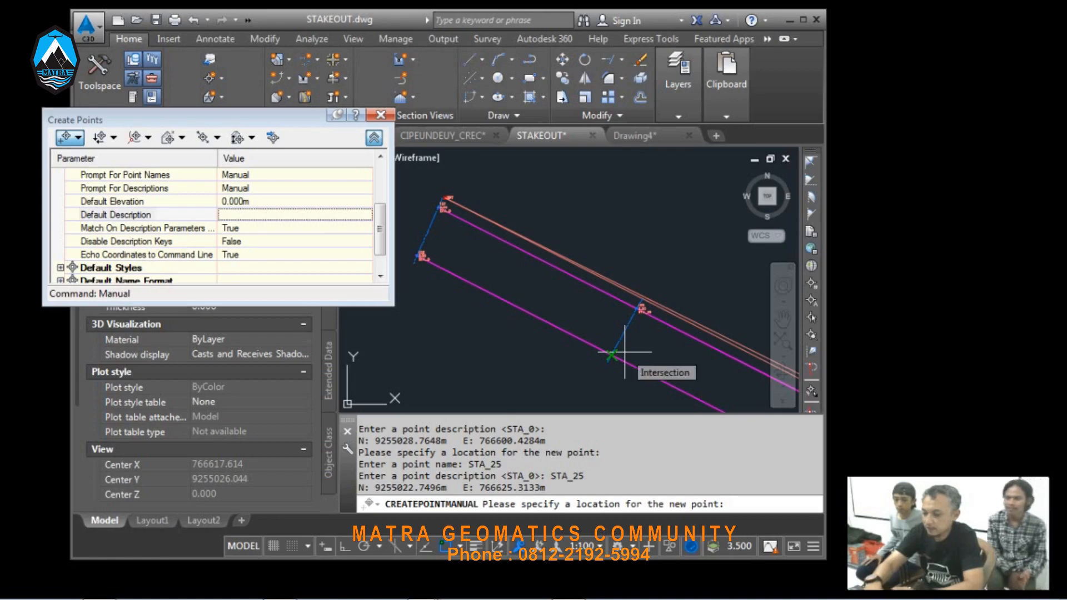
# Step: Create an unnamed point with description STA_25 where the southern magenta road line crosses the second sample line
pyautogui.click(612, 354)
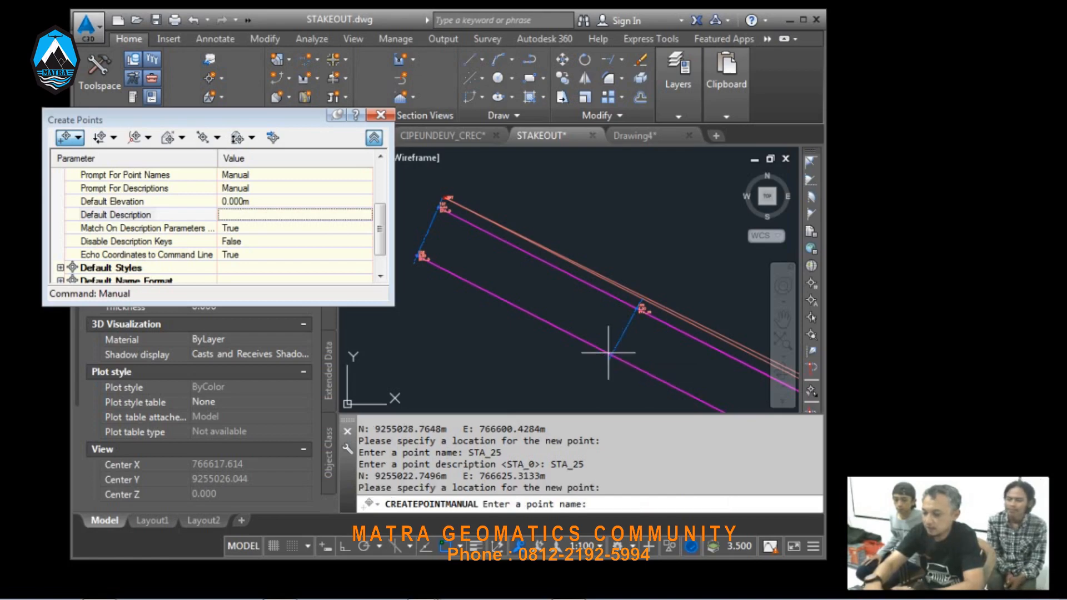
pyautogui.press('Return')
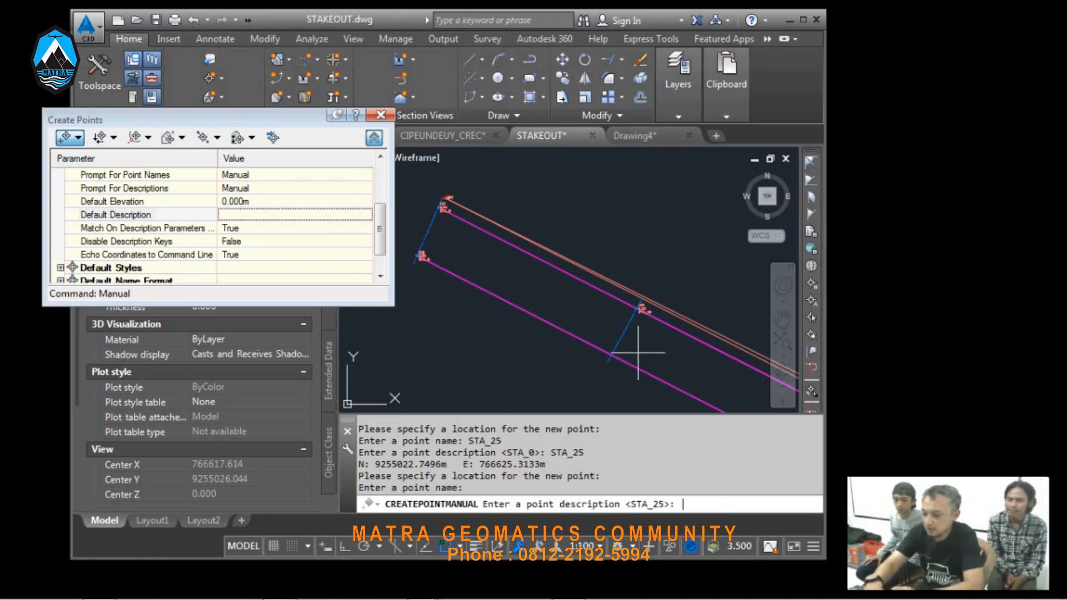
pyautogui.press('Return')
# Step: Create an unnamed point with description STA_50 where the northern magenta road line crosses the third sample line
pyautogui.scroll(2, 623, 344)
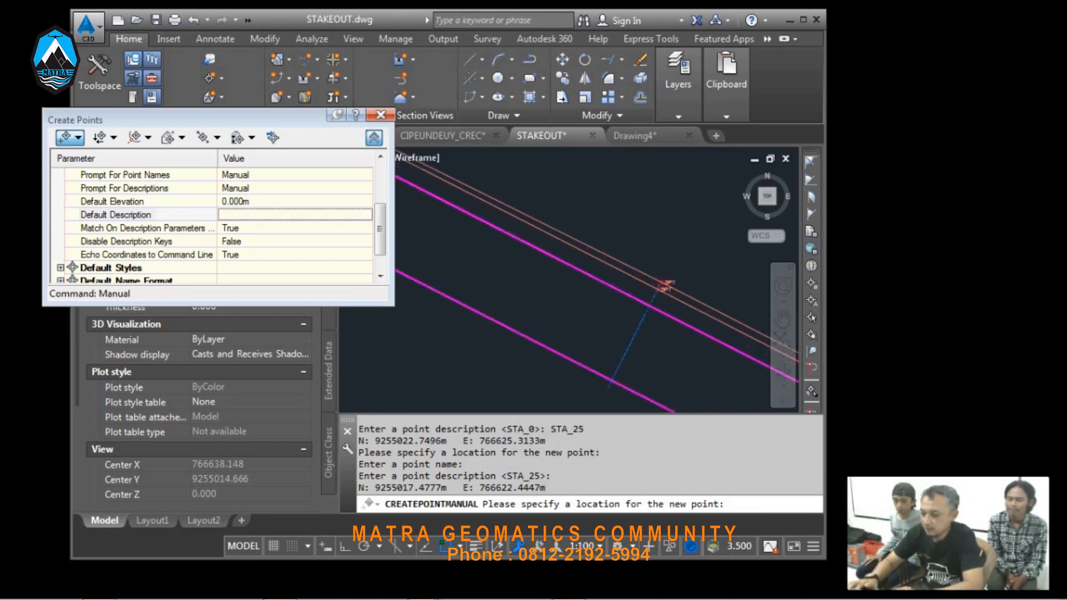
pyautogui.scroll(2, 648, 304)
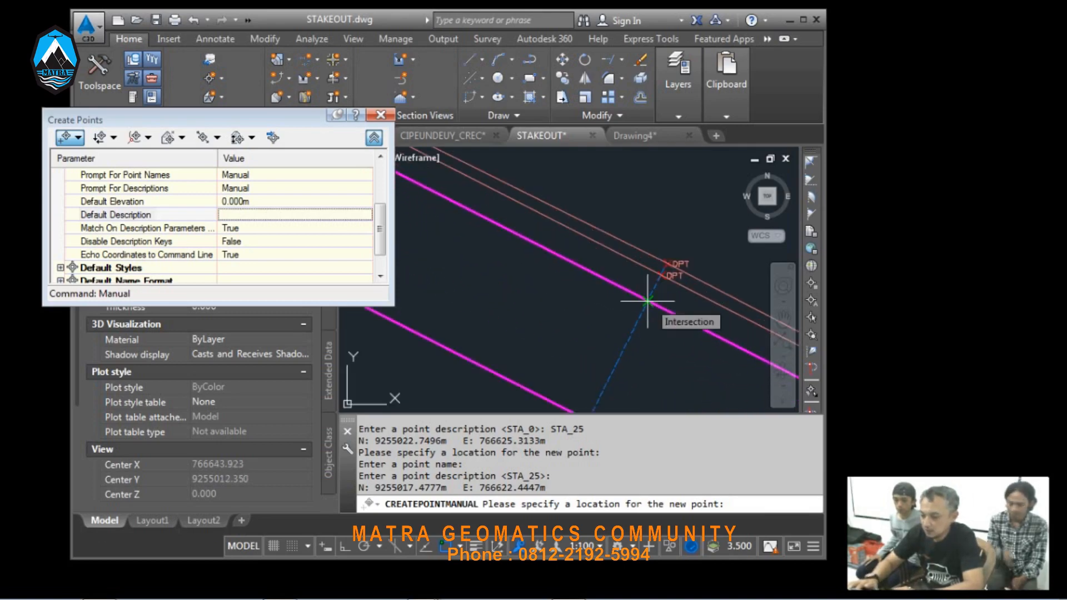
pyautogui.click(648, 304)
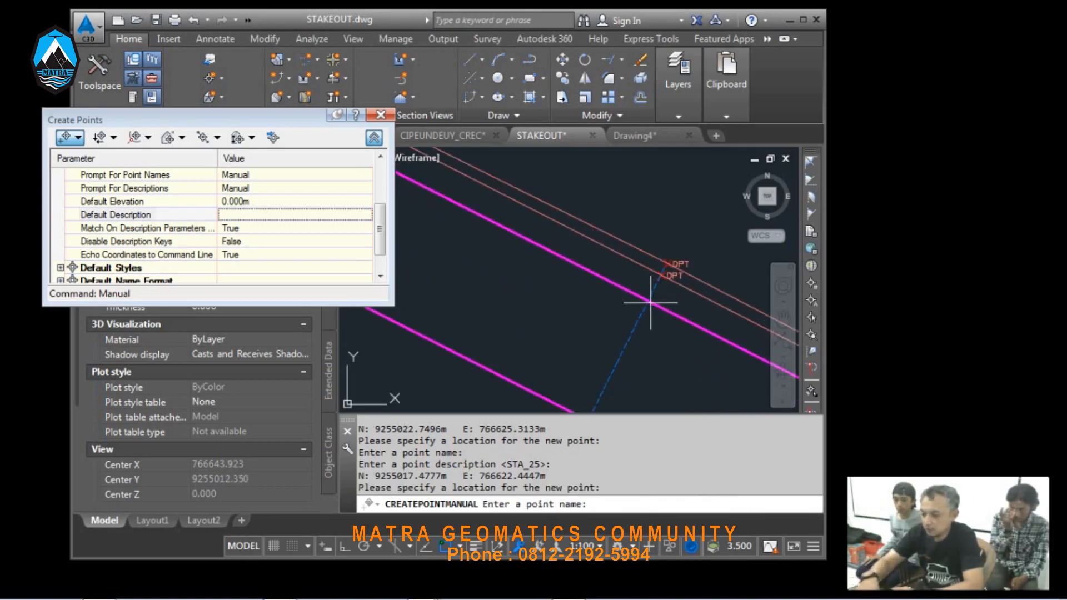
pyautogui.press('Return')
pyautogui.write('ST')
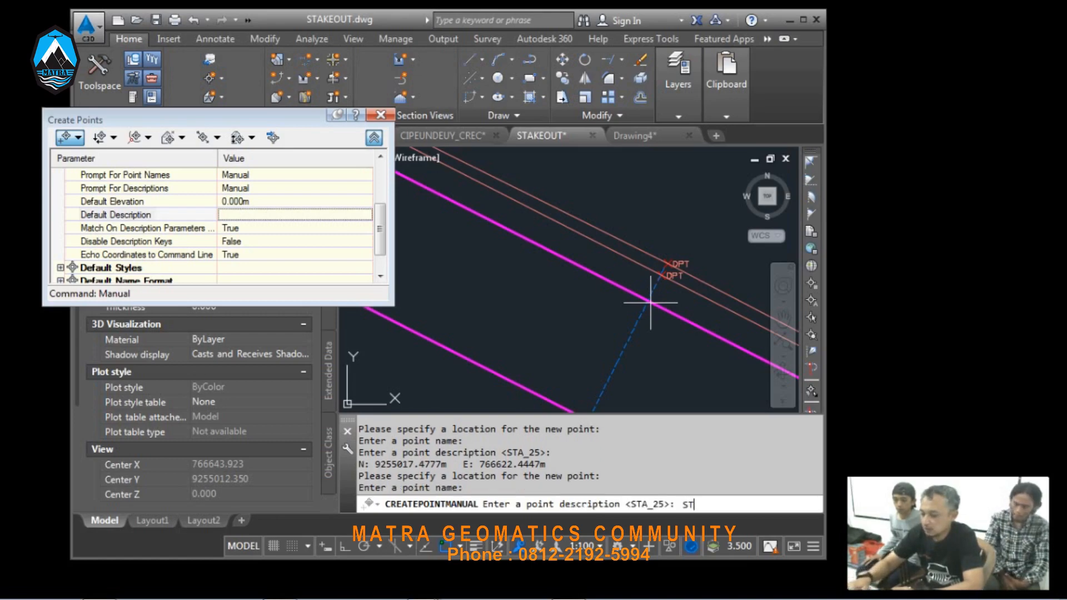
pyautogui.write('A_5')
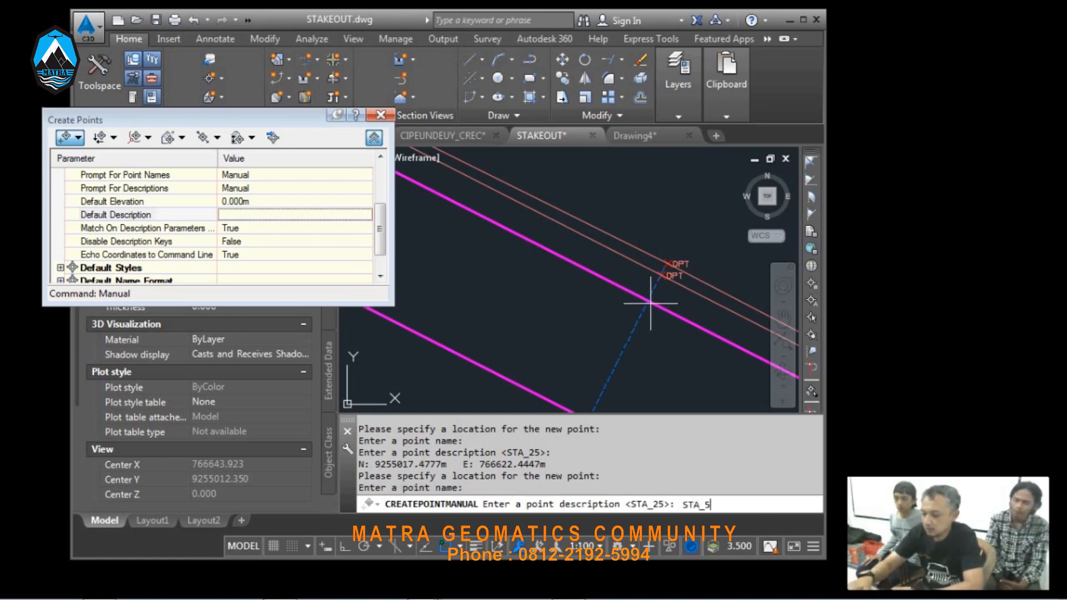
pyautogui.write('0')
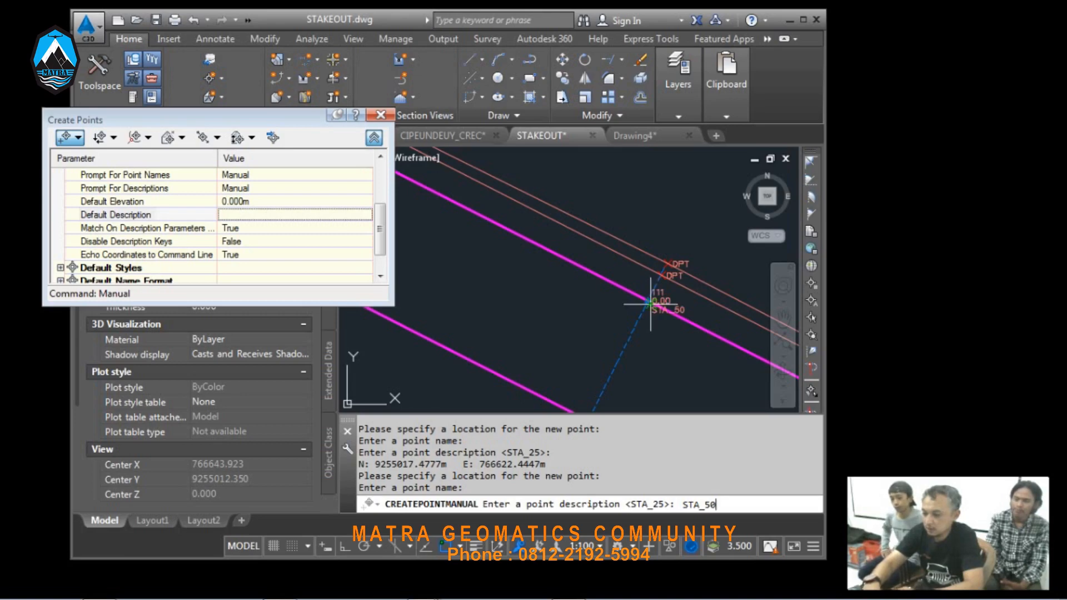
pyautogui.press('Return')
# Step: Create an unnamed STA_50 point where the southern road line crosses the third sample line
pyautogui.moveTo(619, 362); pyautogui.dragTo(626, 303, button='middle')
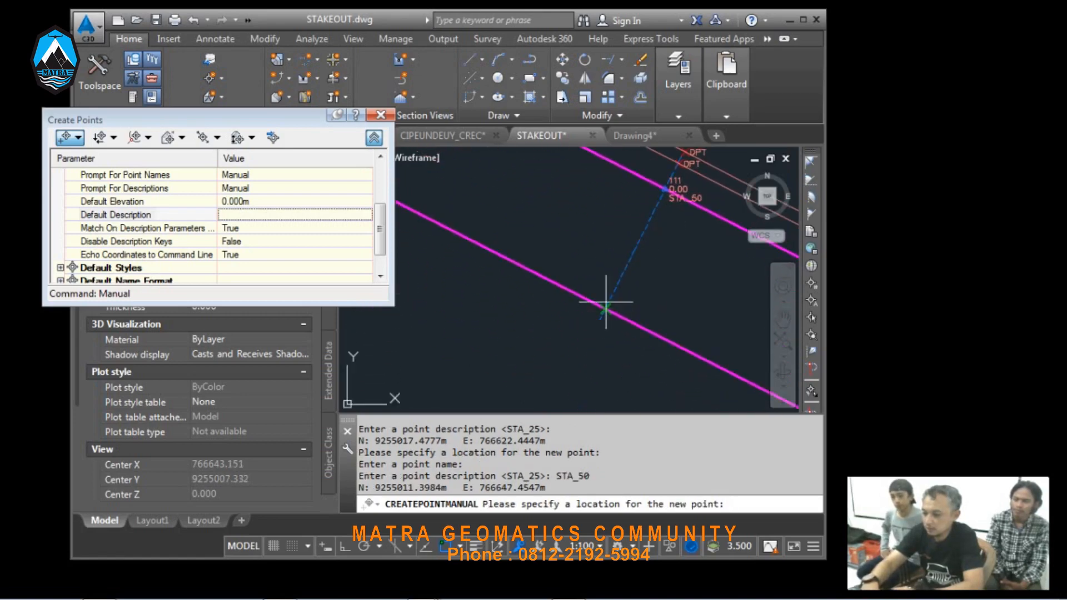
pyautogui.click(607, 306)
pyautogui.press('Return')
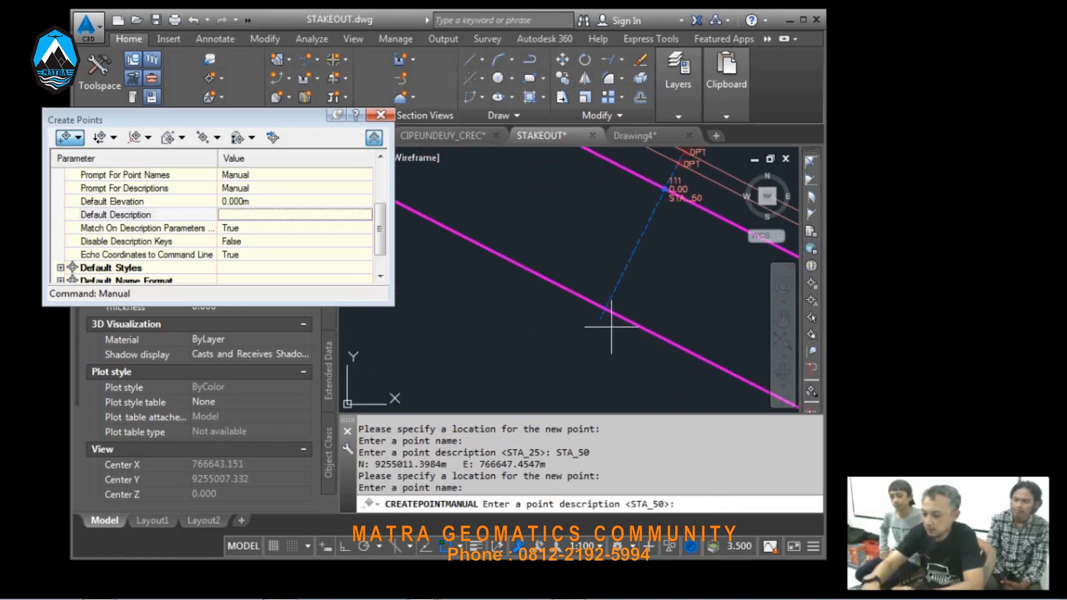
pyautogui.press('Return')
# Step: Create an unnamed point with description STA_75 where the northern road line crosses the fourth sample line
pyautogui.scroll(-4, 529, 284)
pyautogui.scroll(3, 716, 334)
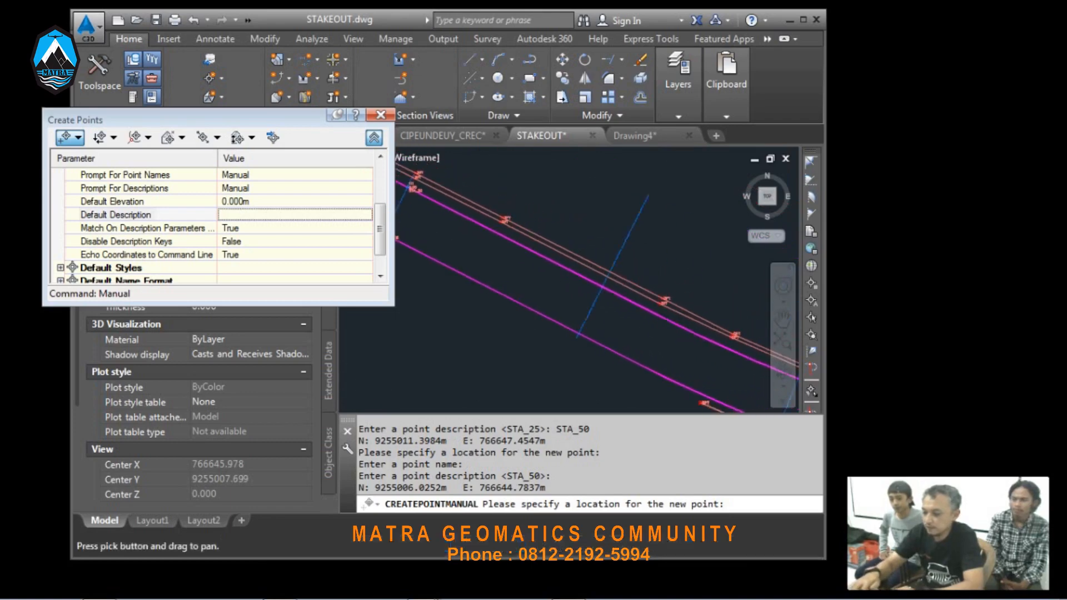
pyautogui.scroll(2, 608, 293)
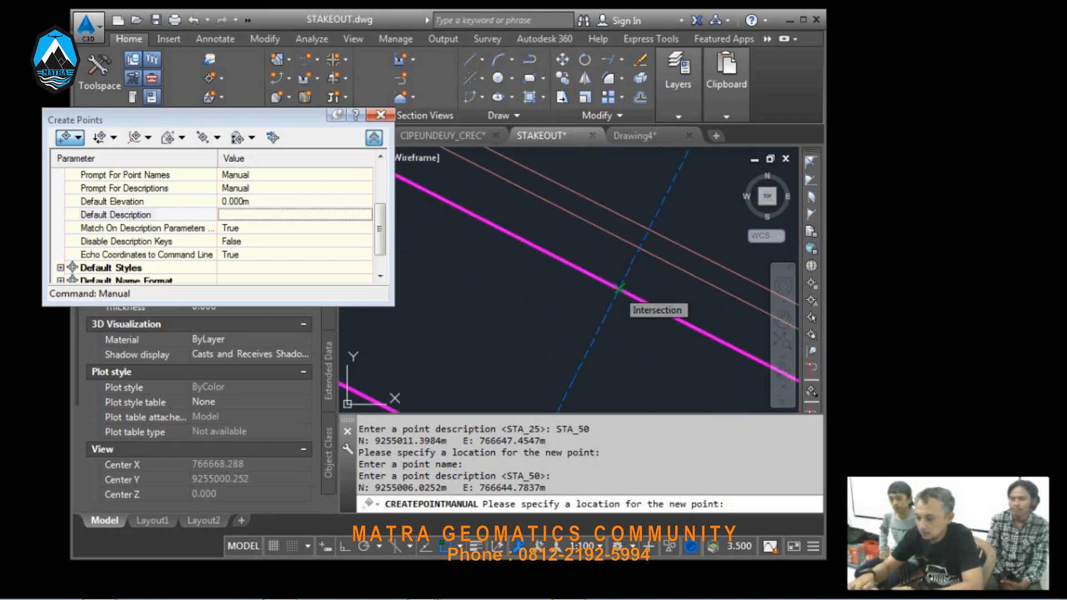
pyautogui.click(619, 289)
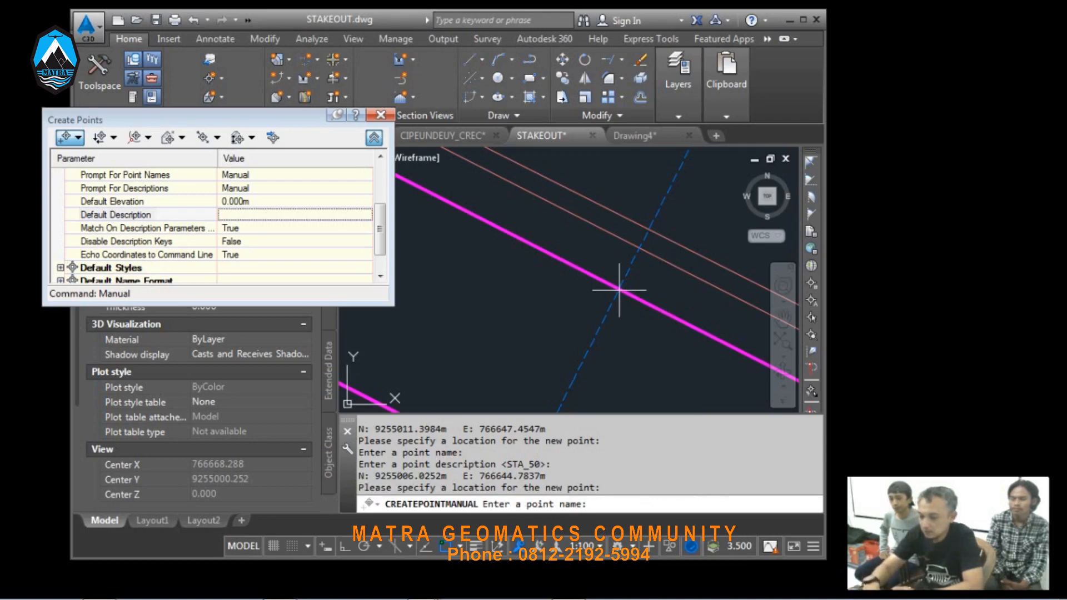
pyautogui.press('Return')
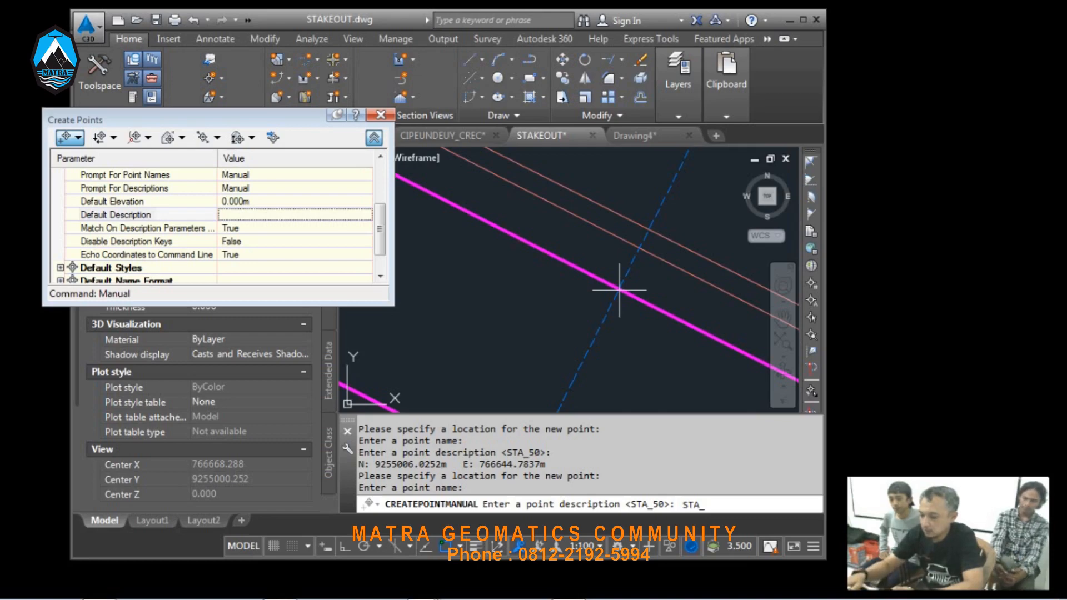
pyautogui.press('Return')
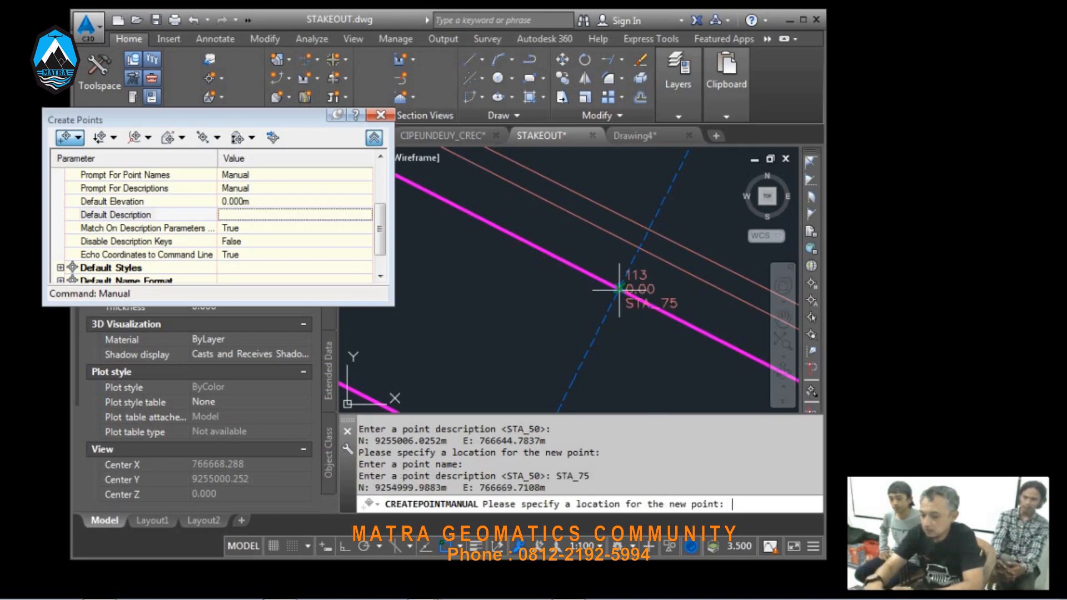
# Step: Create an unnamed STA_75 point where the southern road line crosses the fourth sample line
pyautogui.moveTo(608, 369); pyautogui.dragTo(621, 185, button='middle')
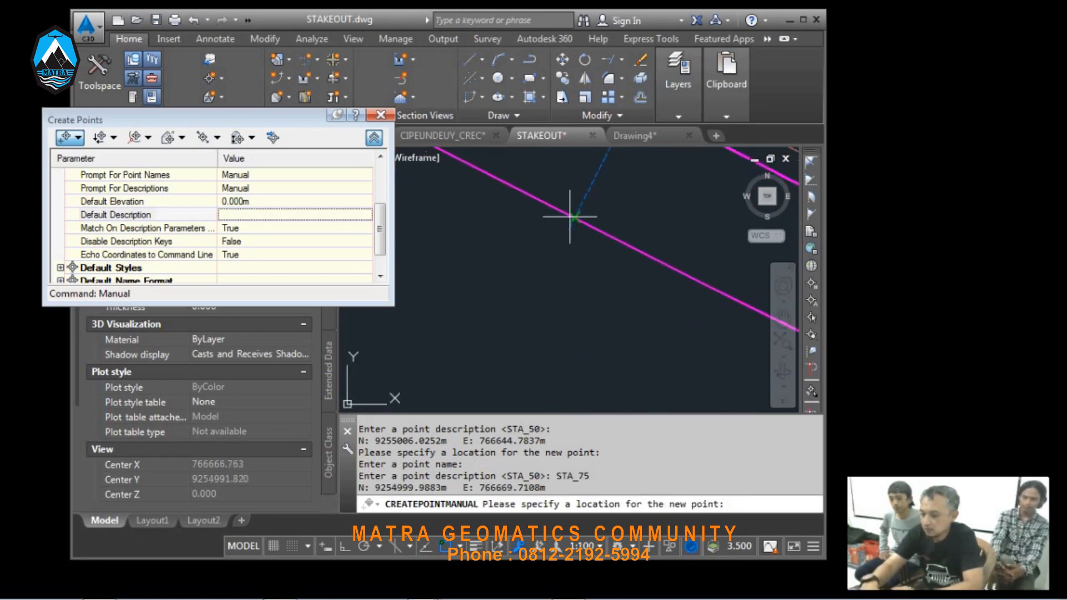
pyautogui.click(586, 233)
pyautogui.press('Return')
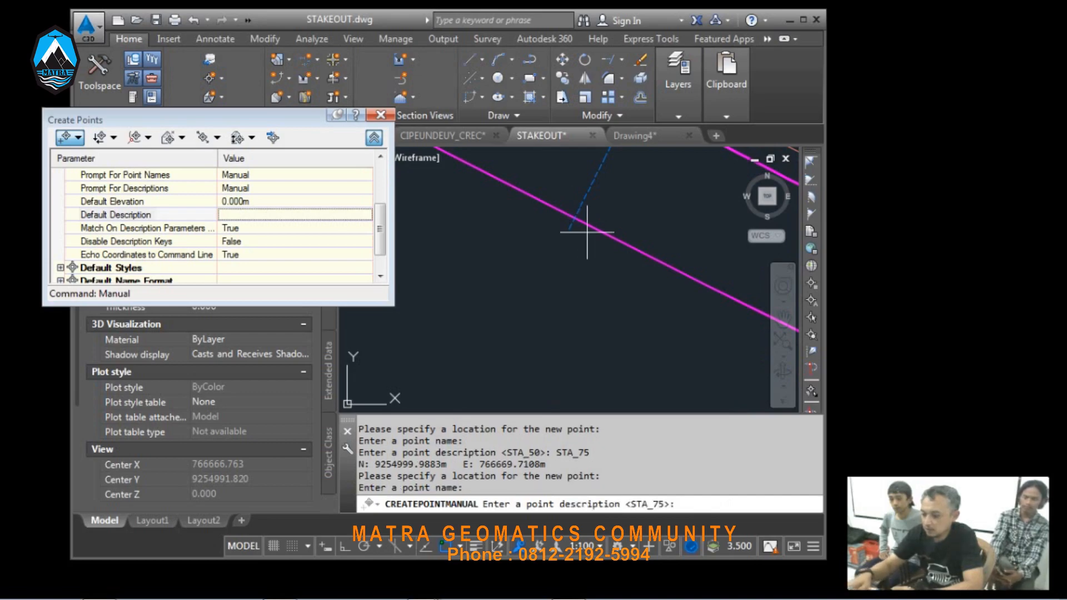
pyautogui.press('Return')
# Step: Create an unnamed point where the northern road line crosses the fifth sample line, keeping the description STA_75
pyautogui.scroll(-1, 556, 267)
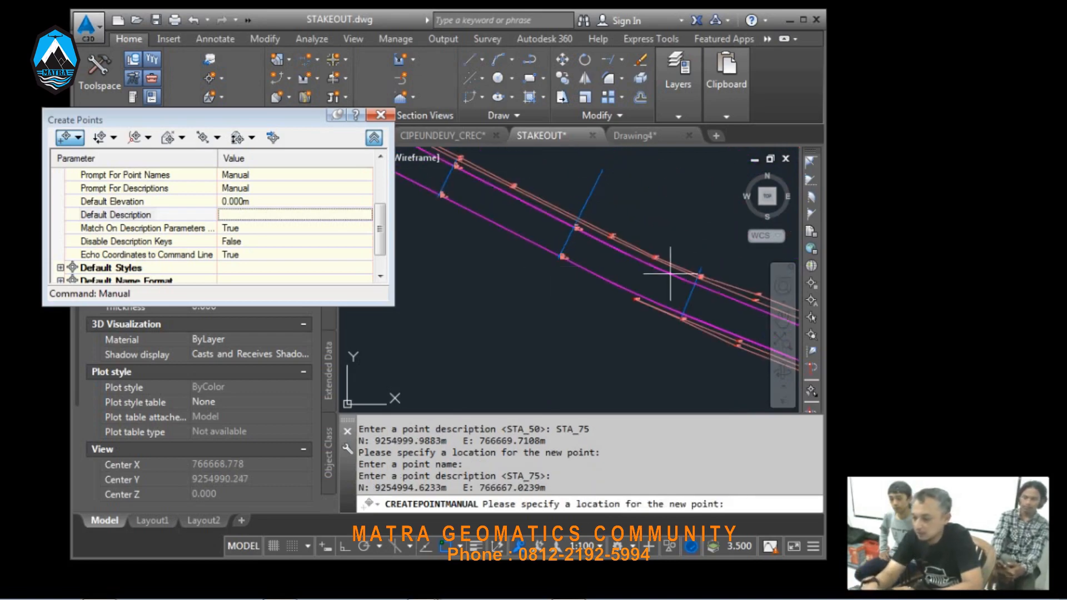
pyautogui.scroll(5, 671, 273)
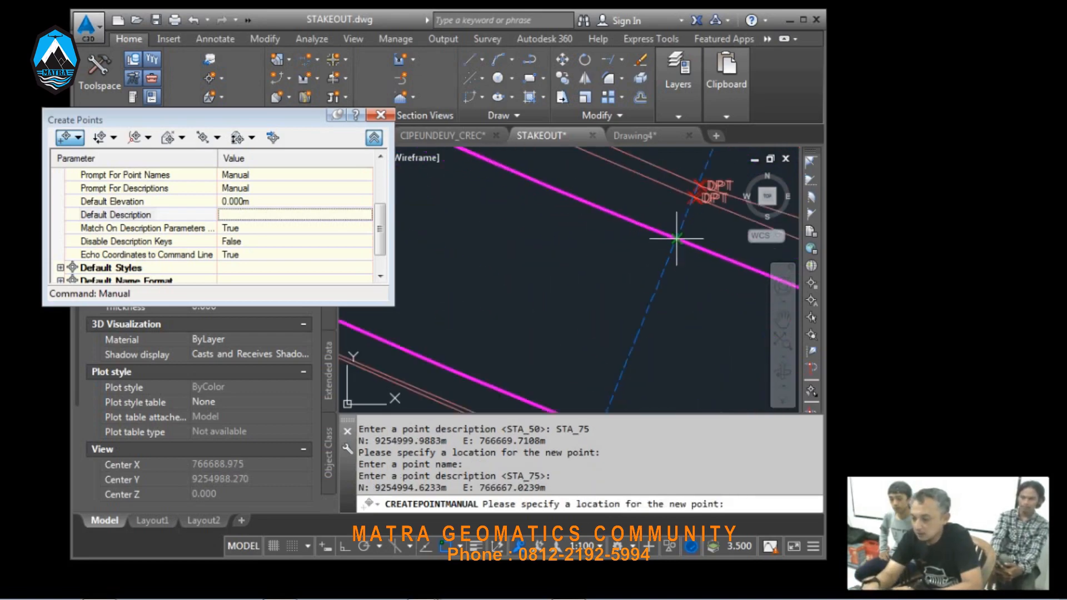
pyautogui.click(677, 238)
pyautogui.press('Return')
pyautogui.press('Return')
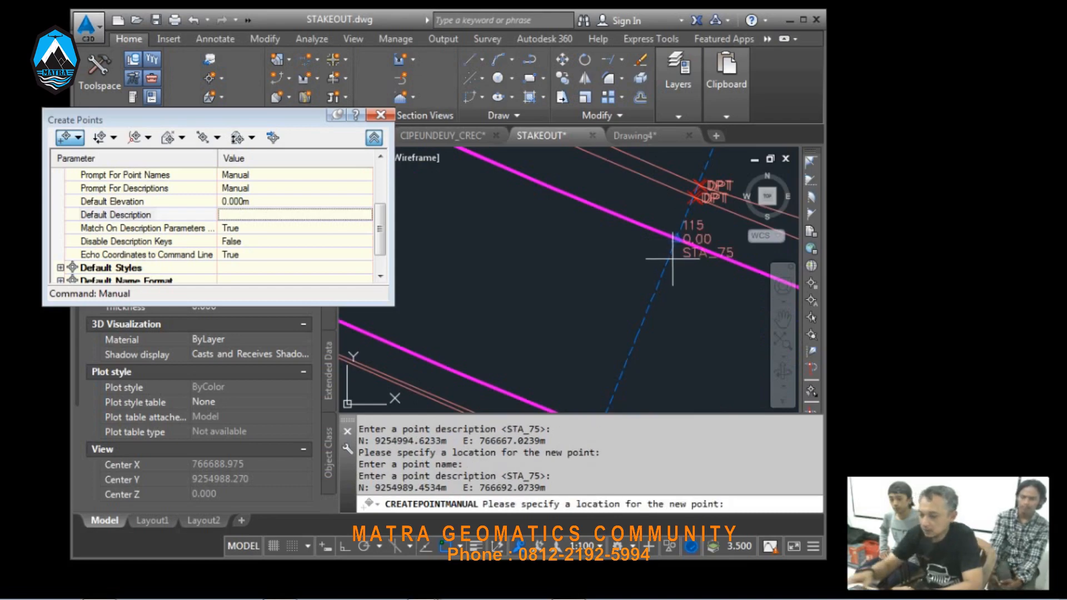
# Step: Try to enter STA_100 as the description for the point on the fifth sample line
pyautogui.write('STA')
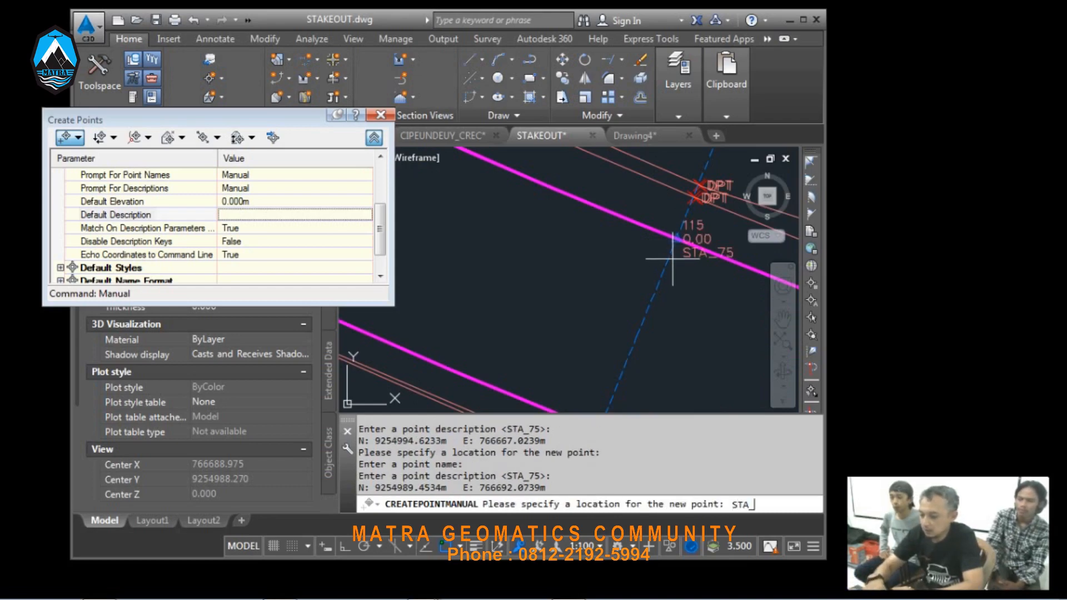
pyautogui.write('_100')
pyautogui.press('Return')
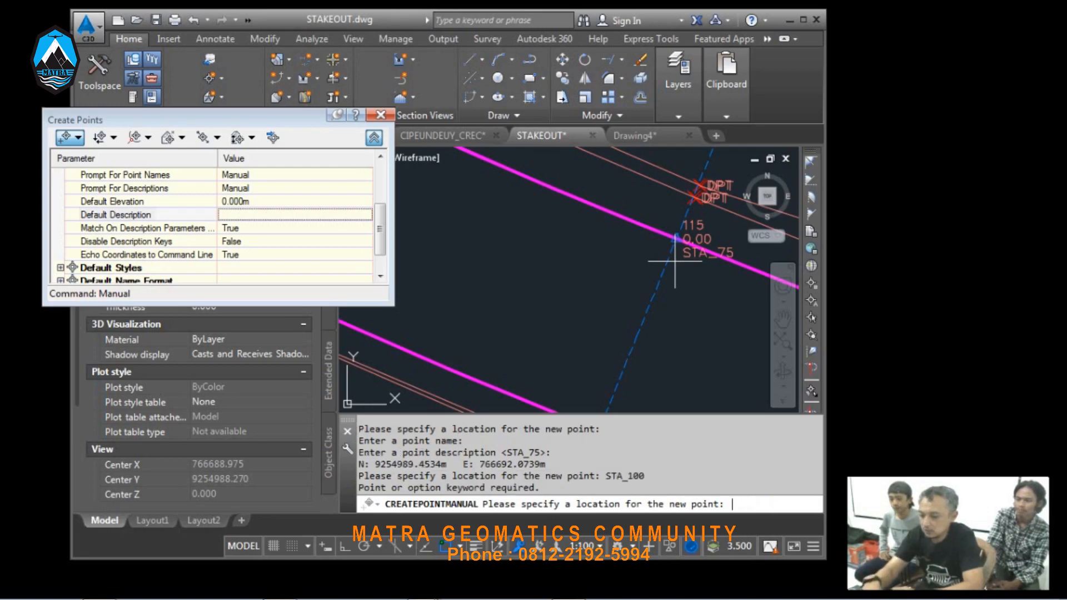
# Step: Create an unnamed point with description STA_100 where the southern road line crosses the fifth sample line, and end point creation
pyautogui.moveTo(658, 287); pyautogui.dragTo(516, 450, button='middle')
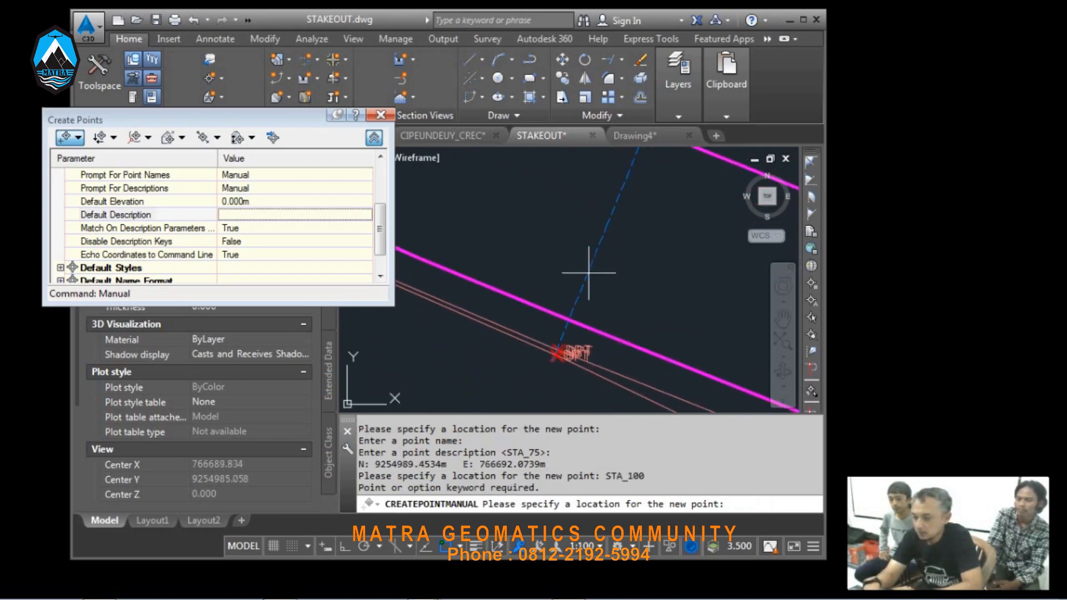
pyautogui.click(568, 320)
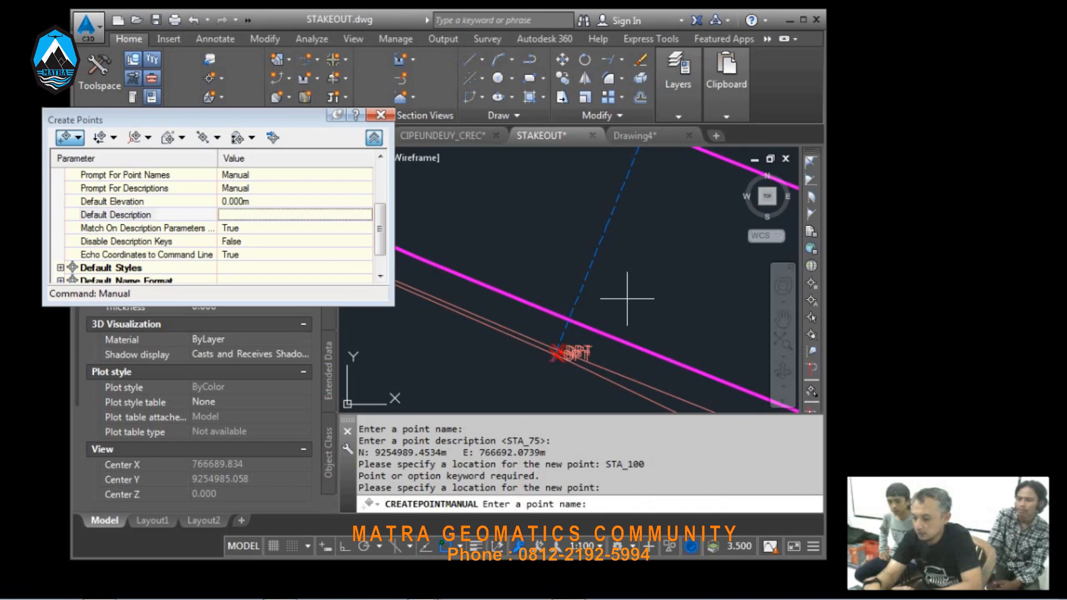
pyautogui.press('Return')
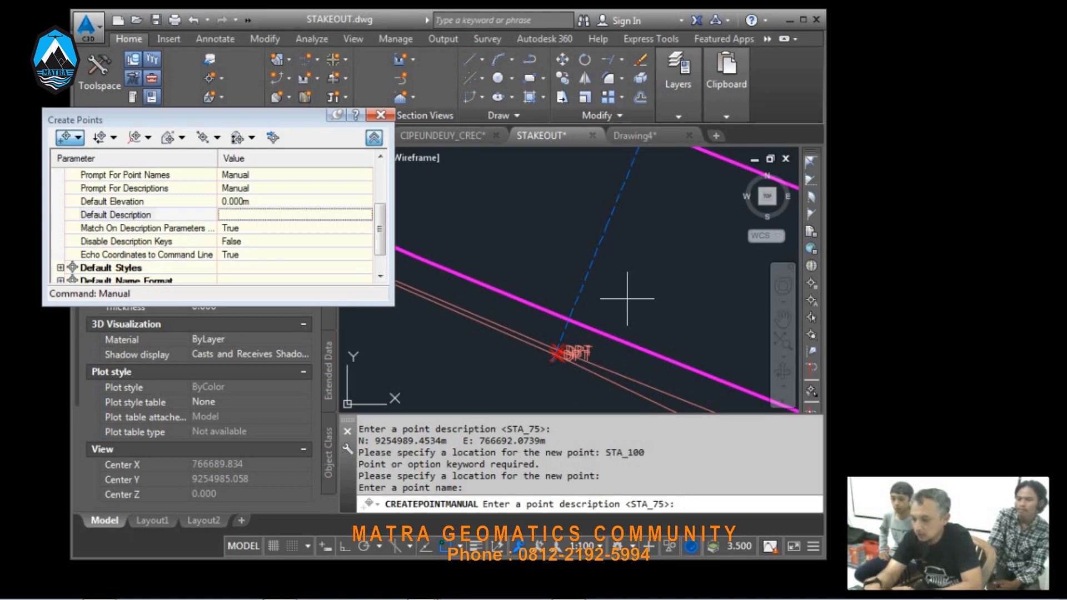
pyautogui.scroll(-3, 626, 295)
pyautogui.scroll(-3, 626, 291)
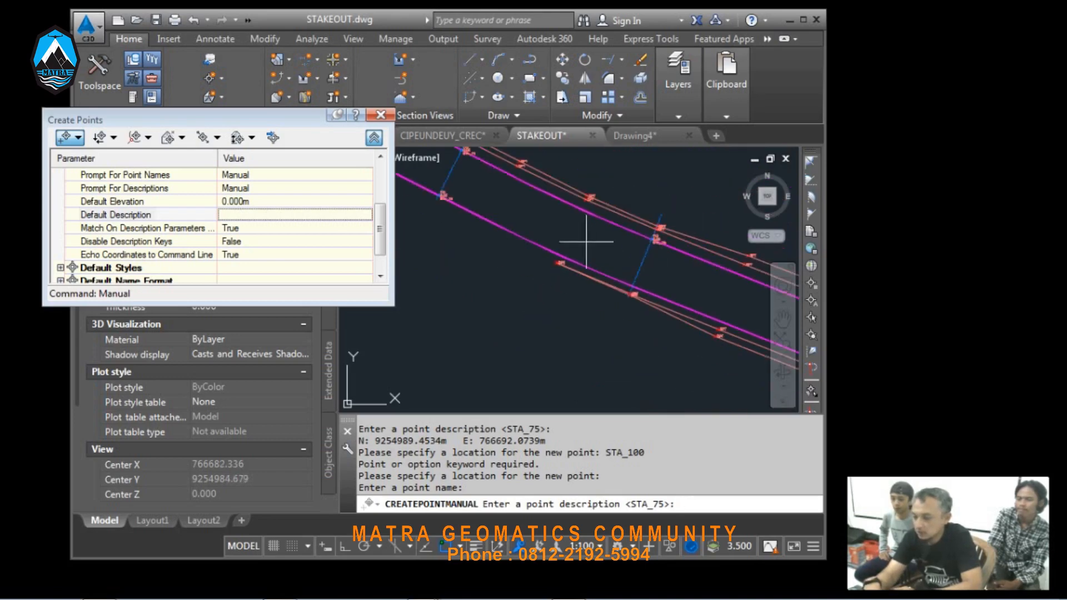
pyautogui.scroll(4, 462, 169)
pyautogui.scroll(-2, 476, 209)
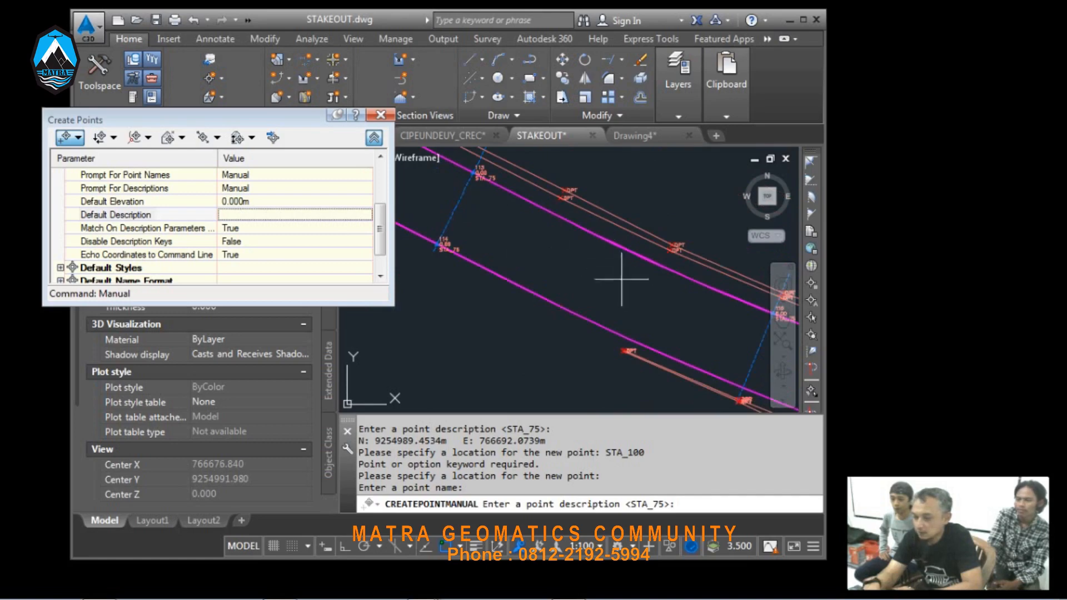
pyautogui.scroll(2, 622, 279)
pyautogui.scroll(2, 686, 320)
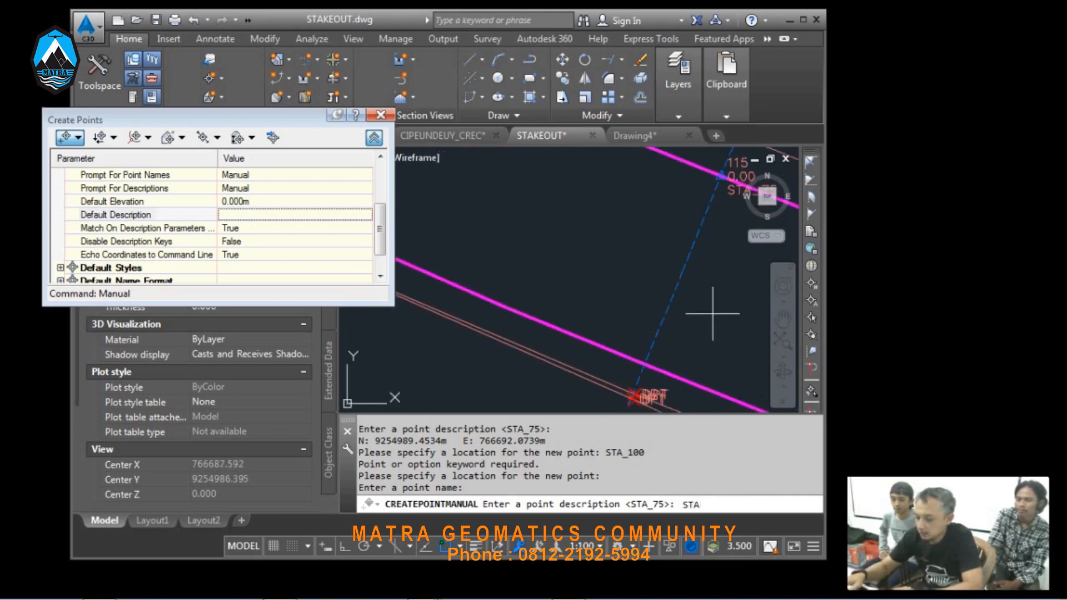
pyautogui.write('_100')
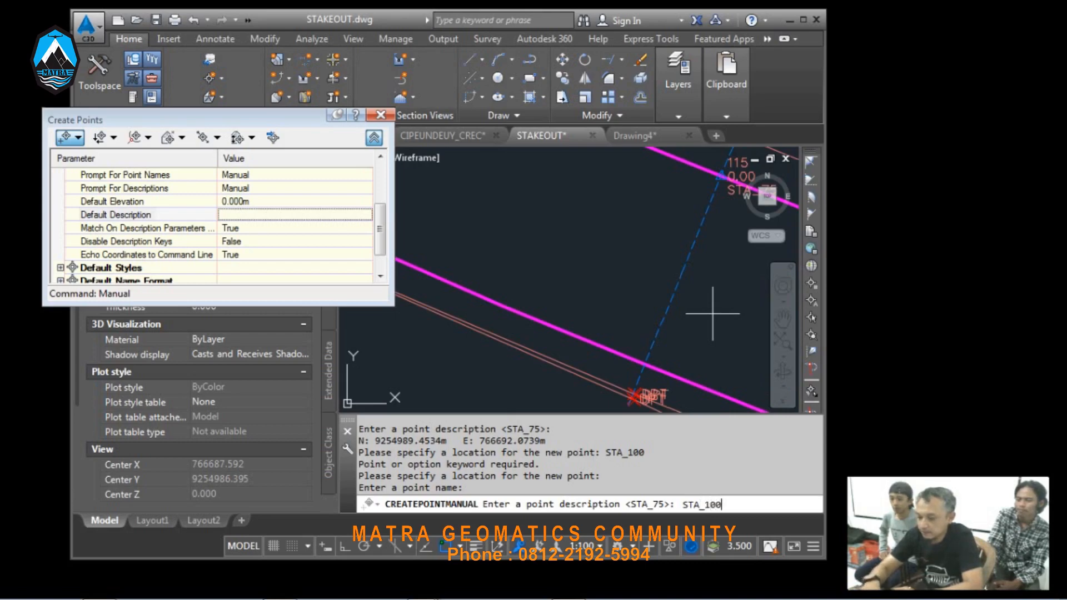
pyautogui.press('Return')
pyautogui.press('Escape')
# Step: Delete the wrongly described STA_75 point where the northern road line crosses the fifth sample line
pyautogui.moveTo(692, 287); pyautogui.dragTo(606, 311, button='middle')
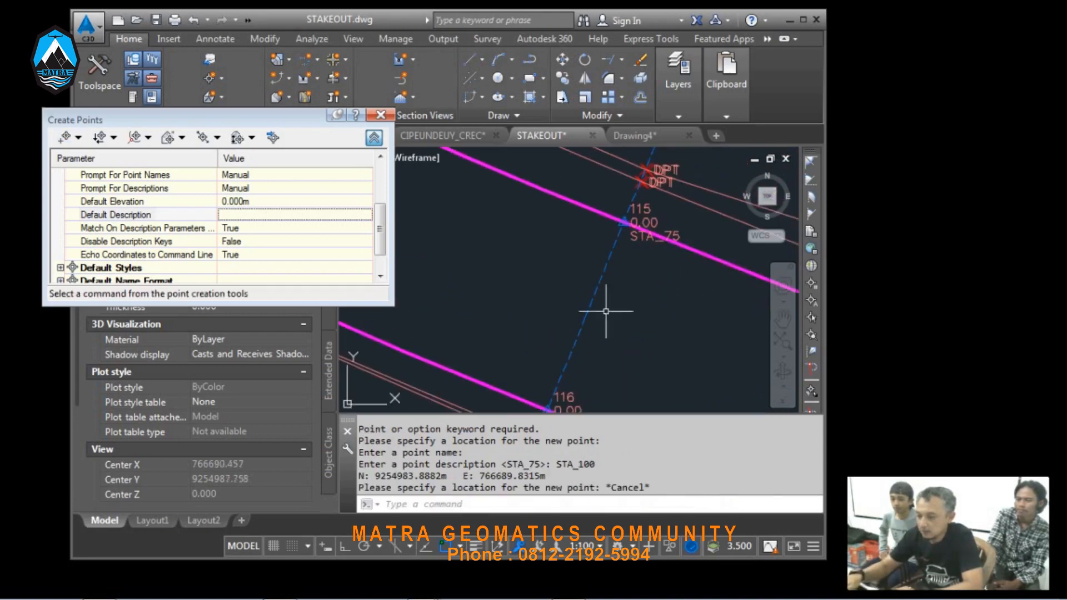
pyautogui.click(655, 245)
pyautogui.press('Delete')
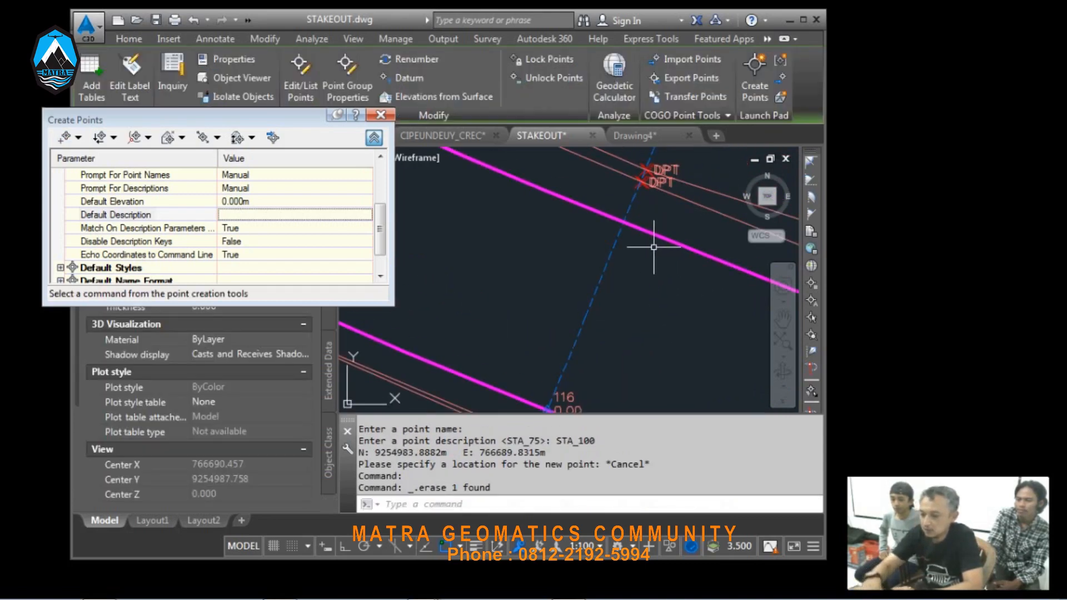
# Step: Restart manual point creation and place an unnamed point with the default description where the northern road line crosses the fifth sample line
pyautogui.click(64, 137)
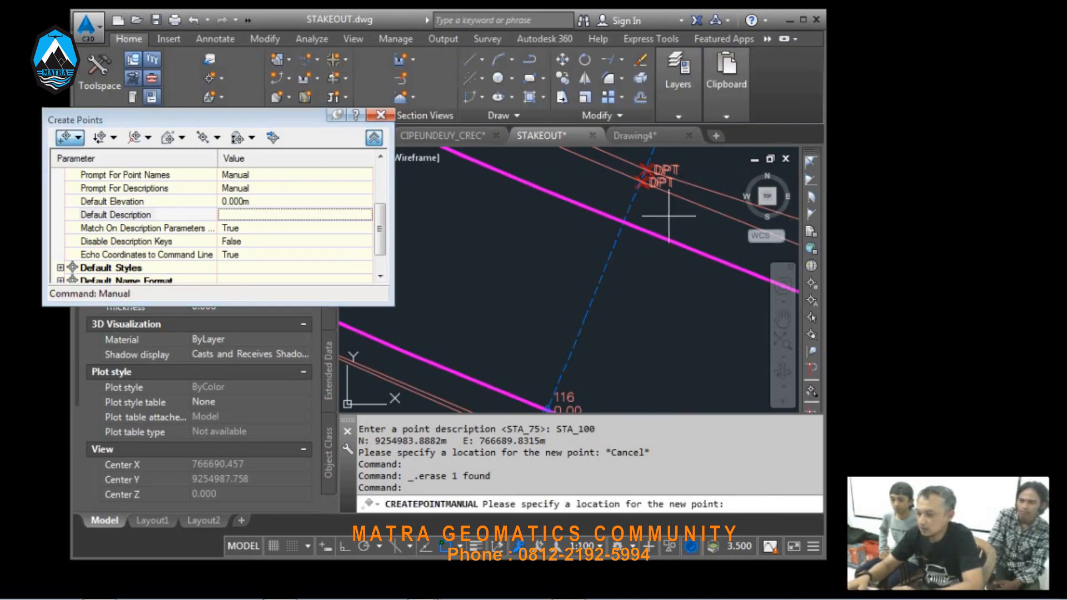
pyautogui.click(625, 221)
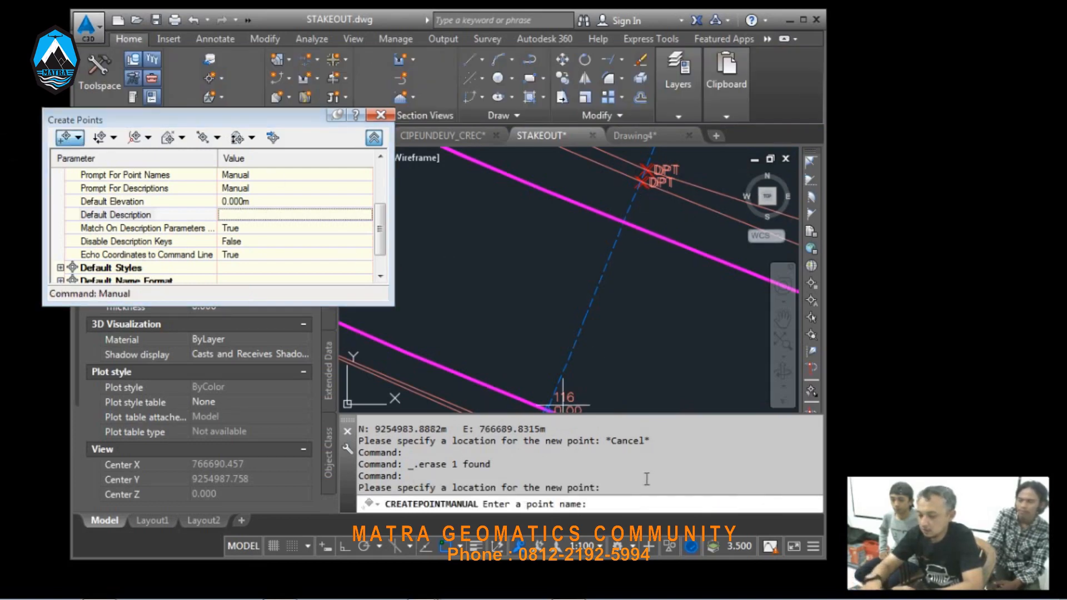
pyautogui.press('Return')
pyautogui.press('Return')
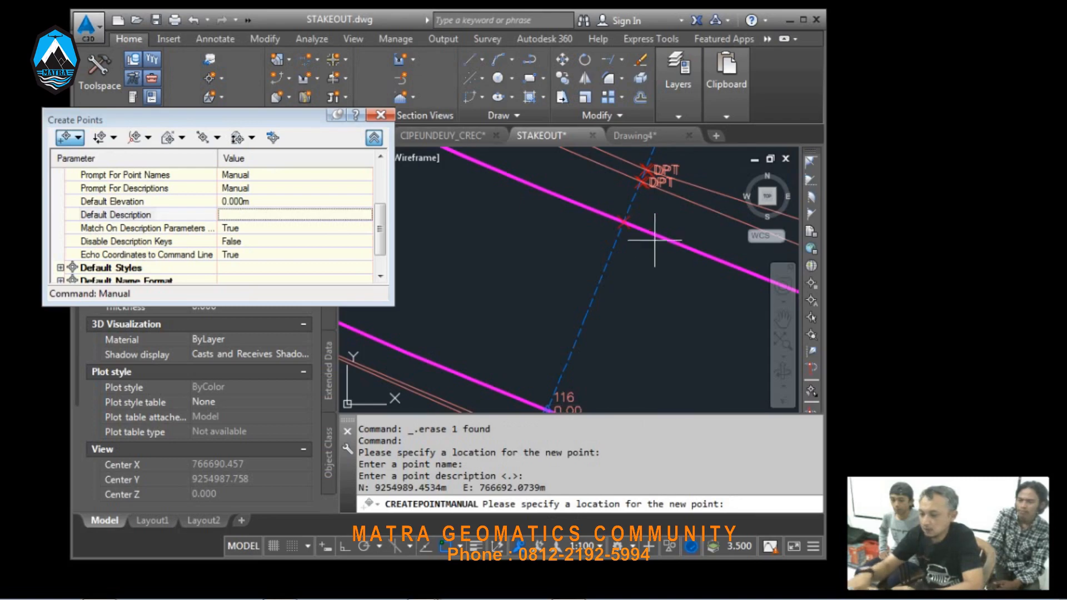
# Step: End point creation and delete the default-described point where the northern road line crosses the fifth sample line
pyautogui.press('Escape')
pyautogui.press('Escape')
pyautogui.click(608, 208)
pyautogui.click(658, 261)
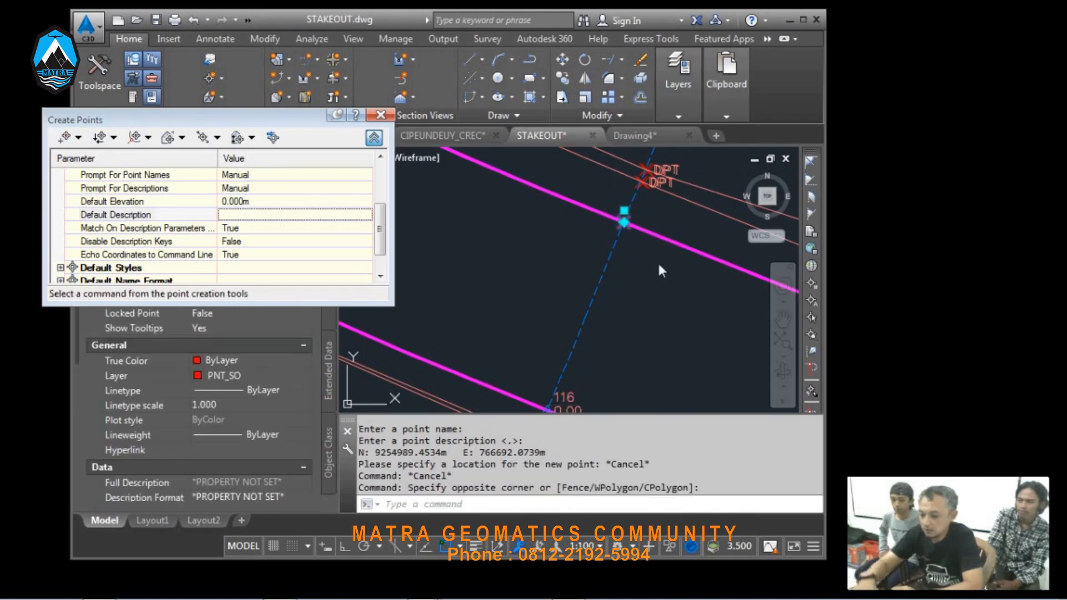
pyautogui.press('Delete')
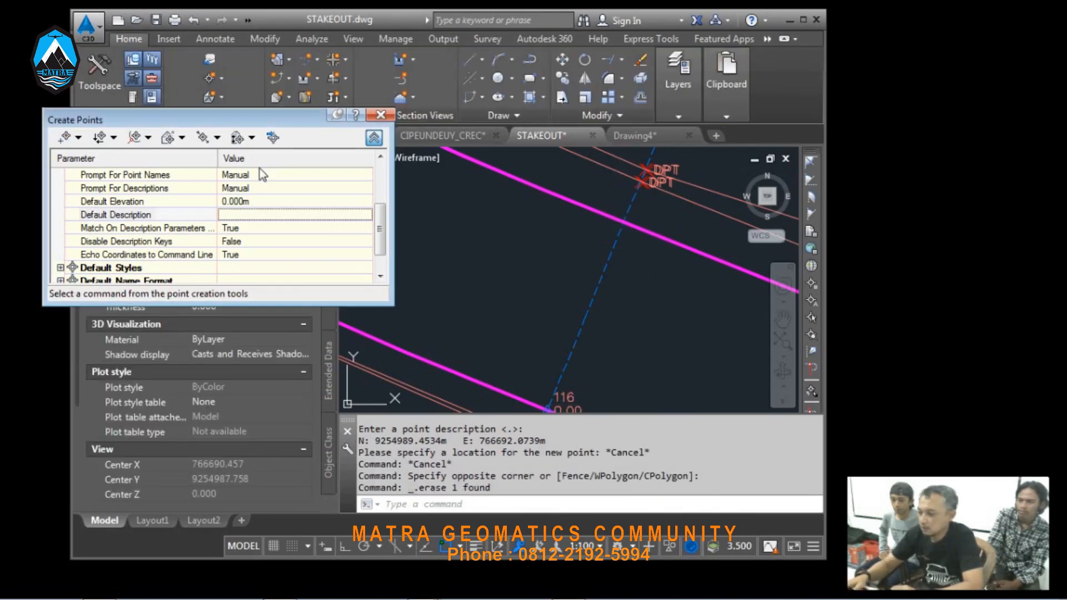
# Step: Restart manual point creation and create an unnamed point with description STA_100 where the northern road line crosses the fifth sample line
pyautogui.click(65, 137)
pyautogui.click(621, 215)
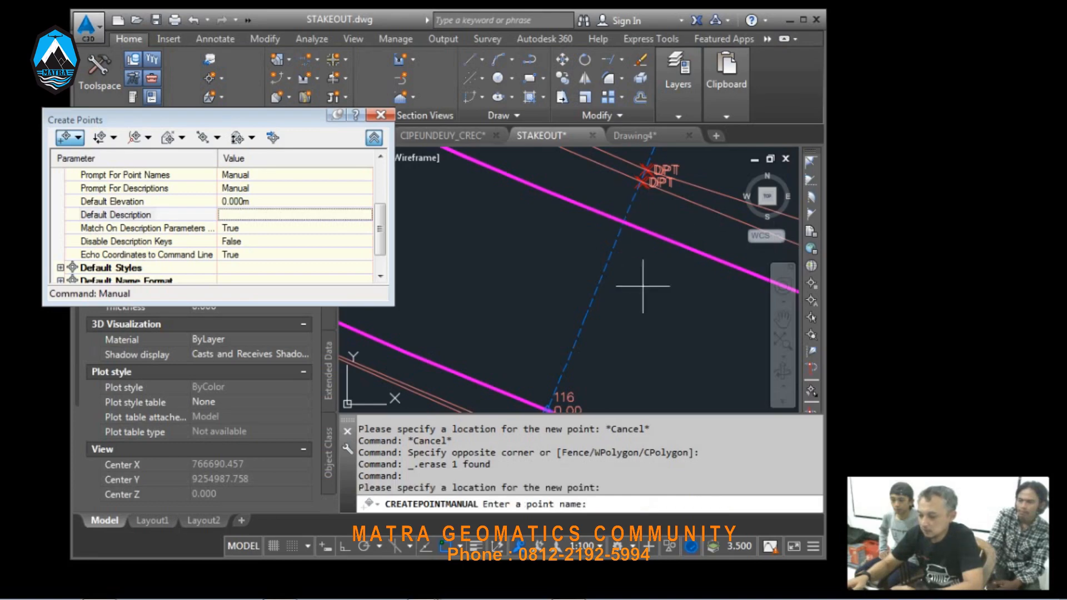
pyautogui.press('Return')
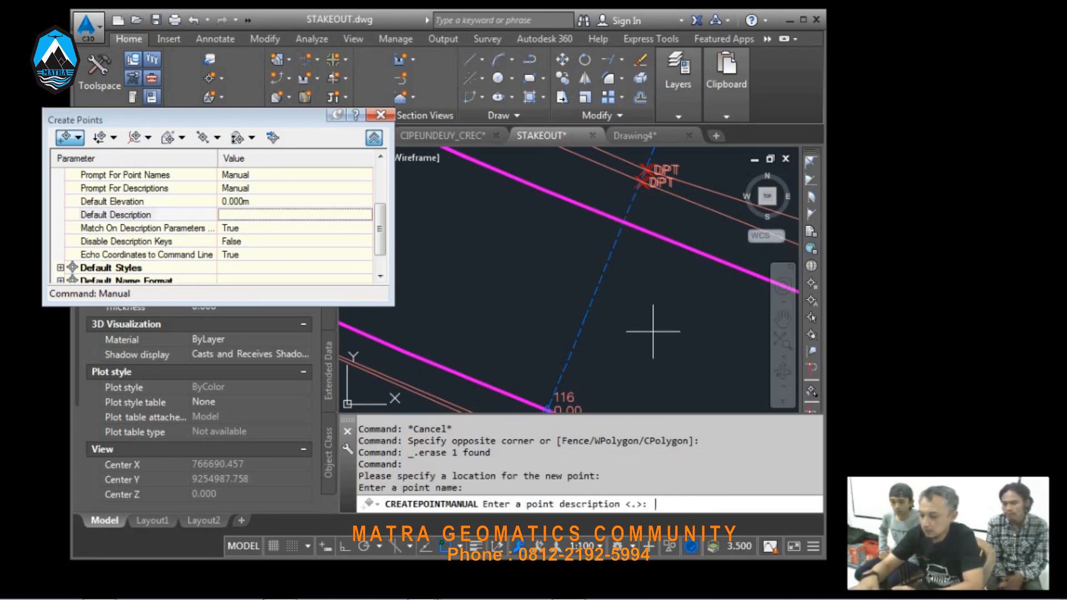
pyautogui.write('STA ')
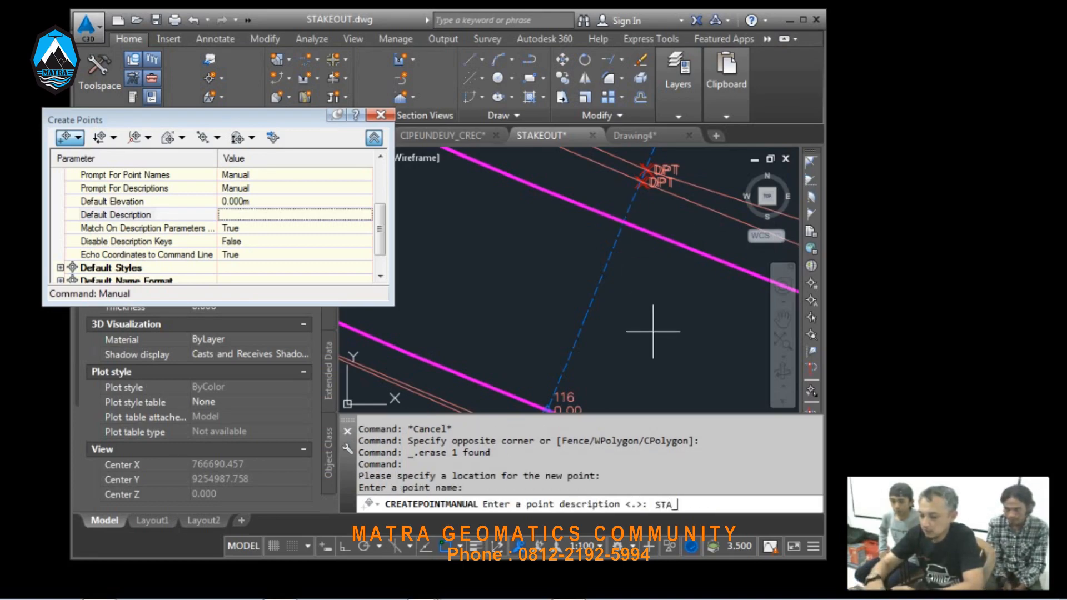
pyautogui.write('100')
pyautogui.press('Return')
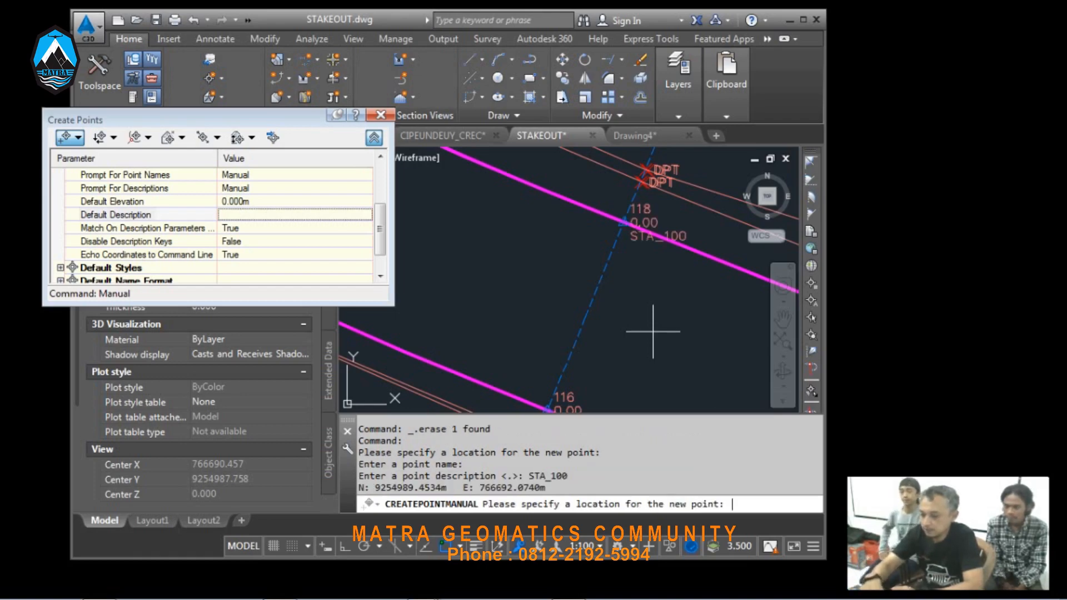
# Step: Create an unnamed point with description STA_125 where the northern road line crosses the sixth sample line
pyautogui.scroll(-2, 578, 216)
pyautogui.scroll(4, 625, 250)
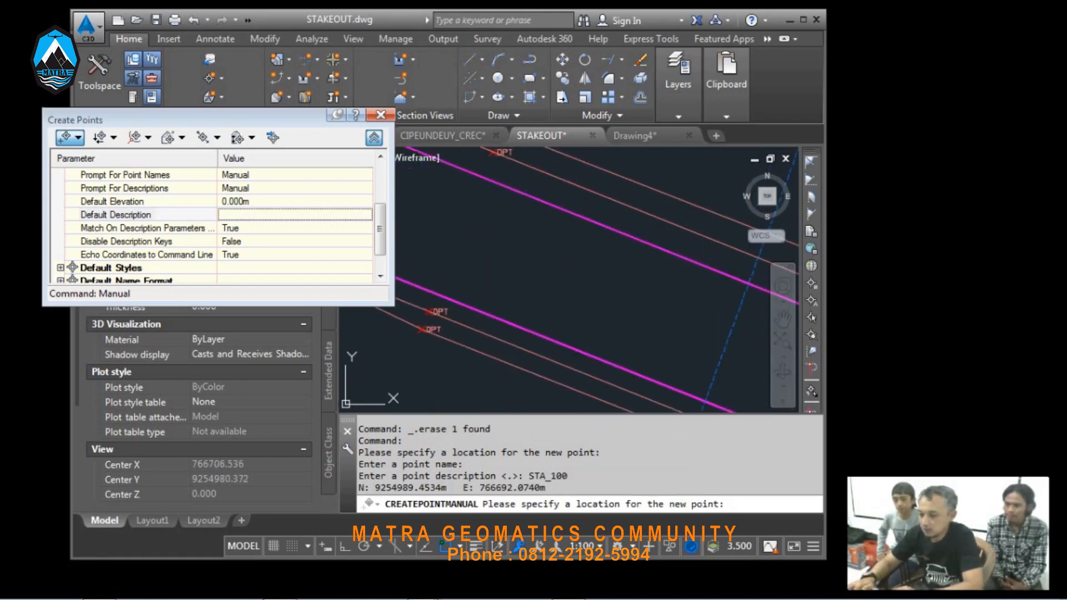
pyautogui.click(589, 239)
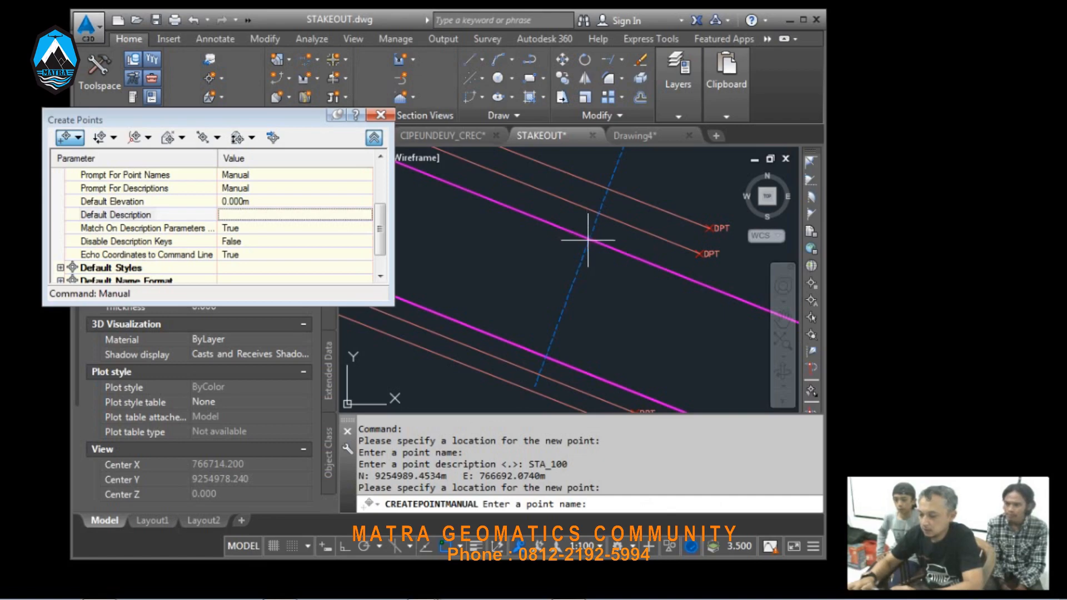
pyautogui.press('Return')
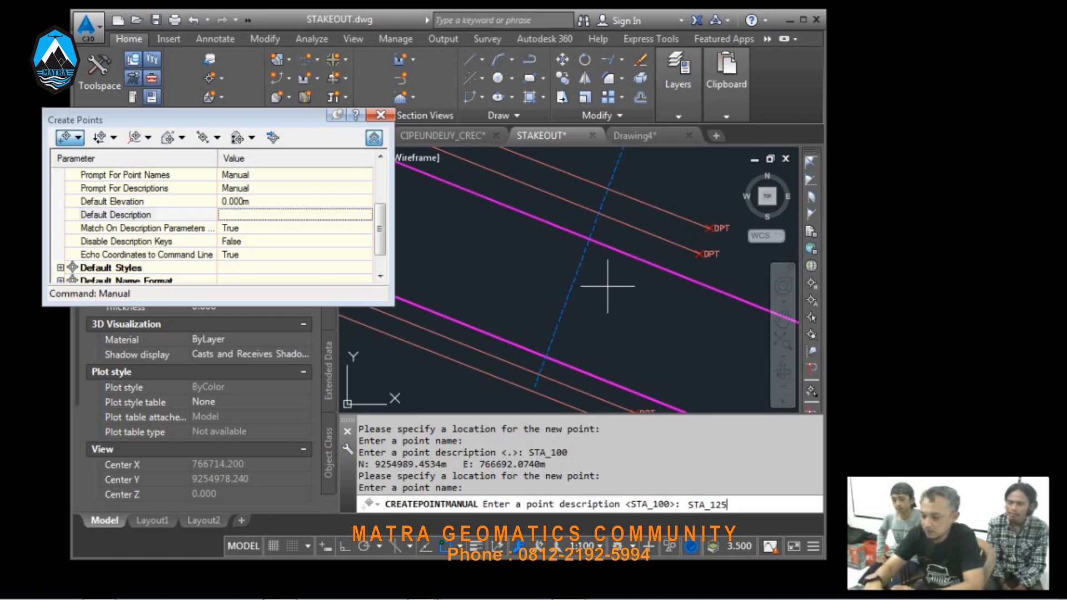
pyautogui.write('STA_125')
pyautogui.press('Return')
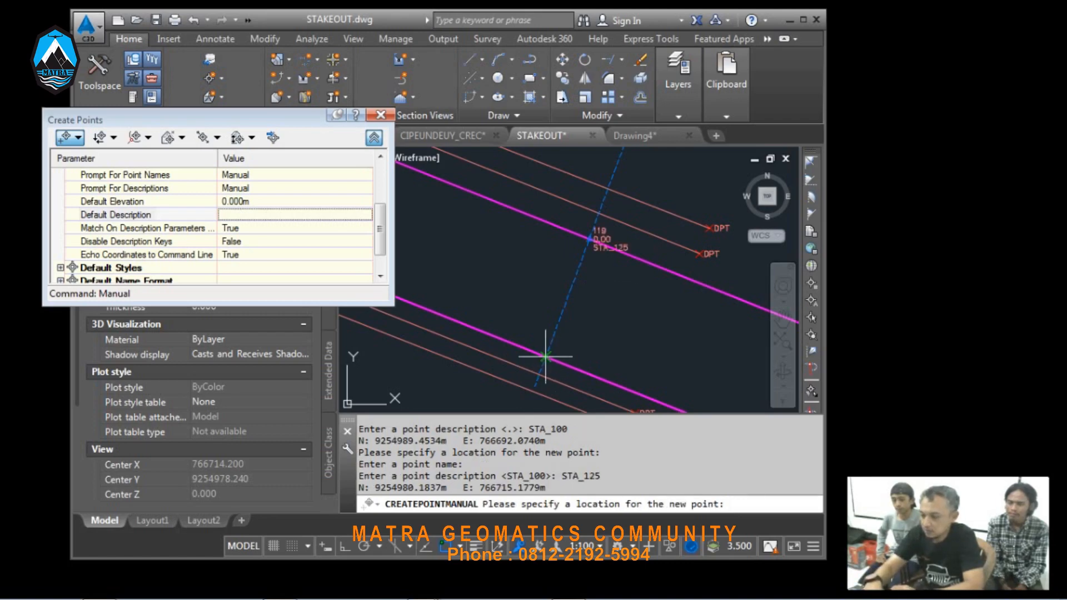
# Step: Create an unnamed point where the southern road line crosses the sixth sample line, keeping the description STA_125
pyautogui.click(546, 357)
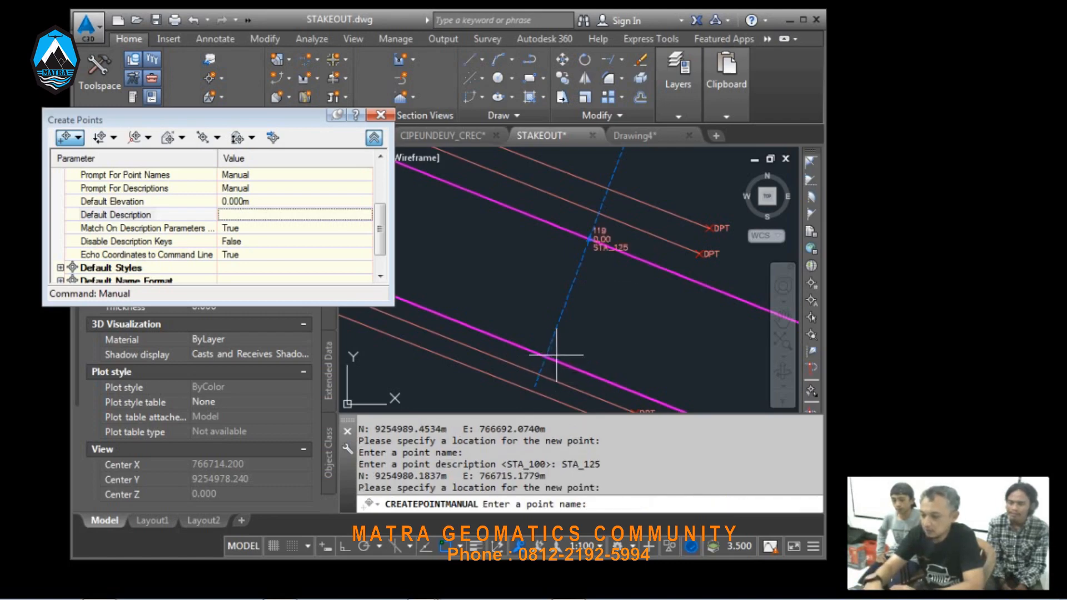
pyautogui.press('Return')
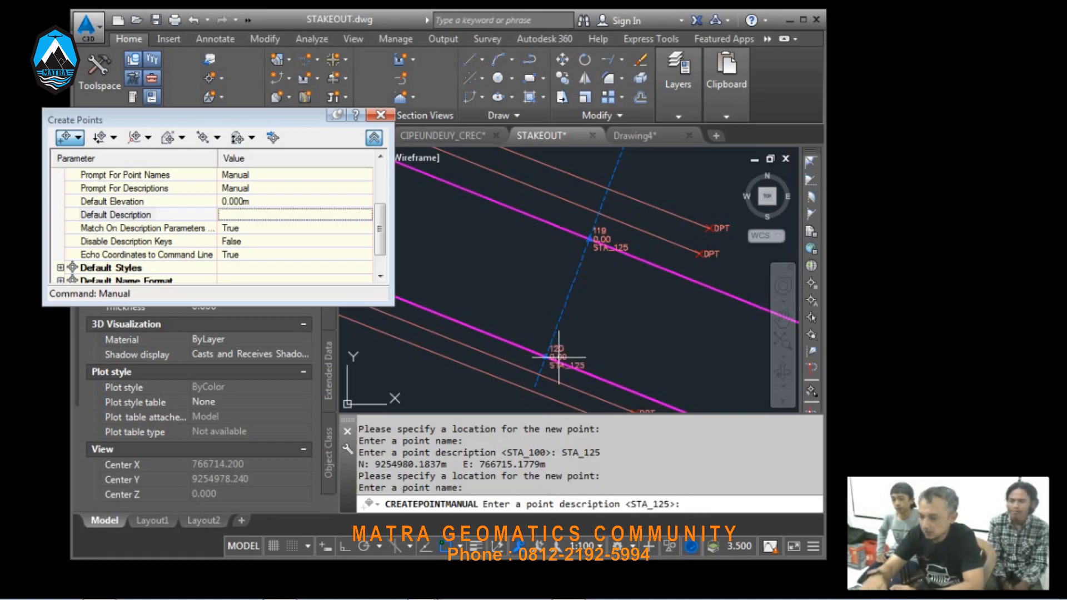
pyautogui.press('Return')
# Step: Create an unnamed point with description STA_150 where the northern road line crosses the seventh sample line
pyautogui.scroll(-2, 578, 239)
pyautogui.moveTo(673, 319); pyautogui.dragTo(531, 250, button='middle')
pyautogui.scroll(-3, 533, 250)
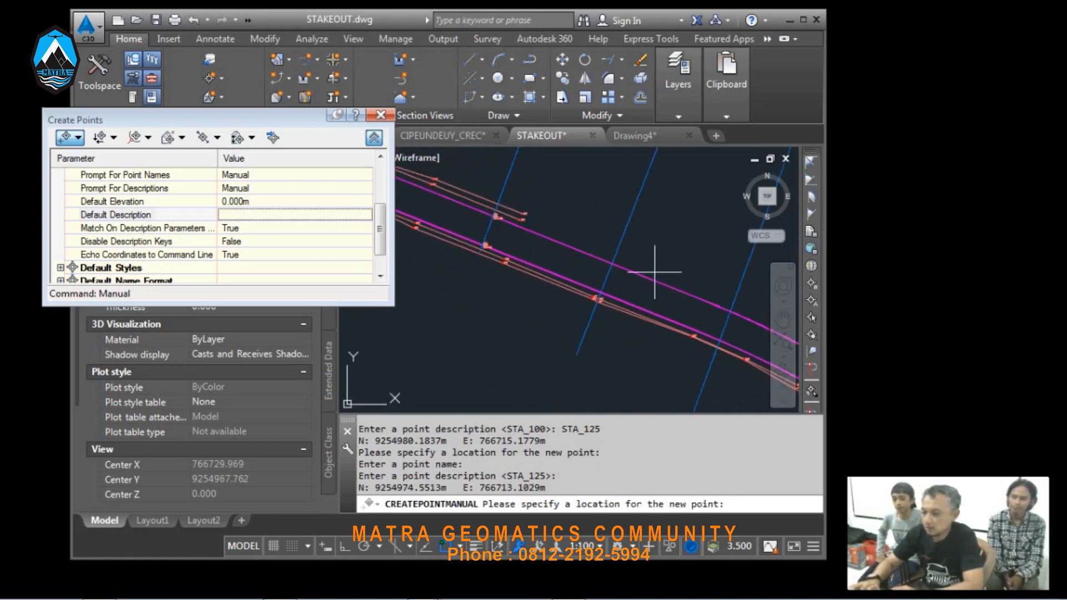
pyautogui.scroll(3, 632, 269)
pyautogui.click(572, 249)
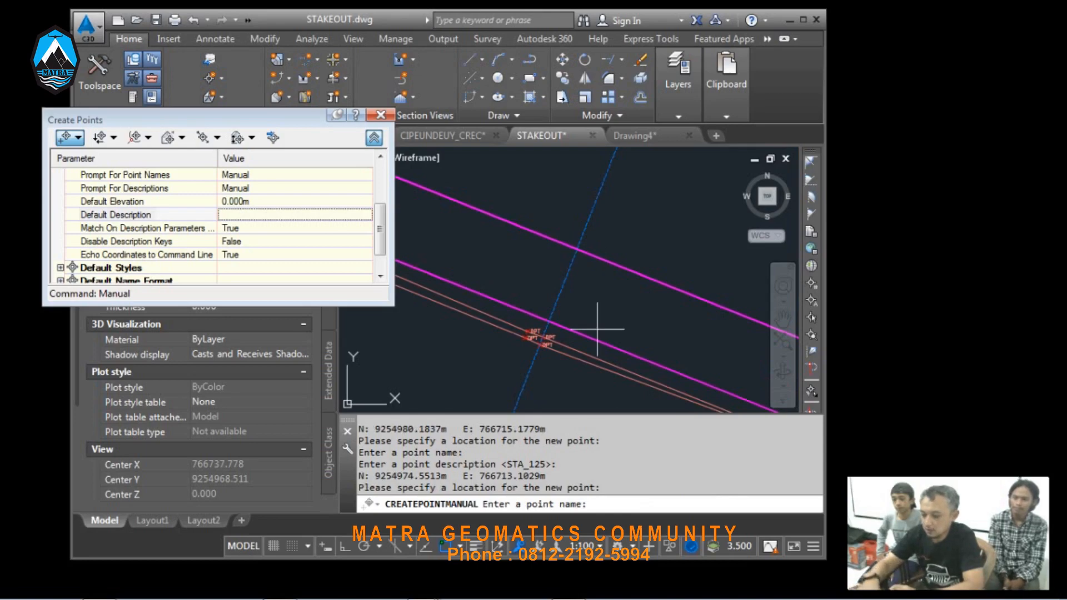
pyautogui.press('Return')
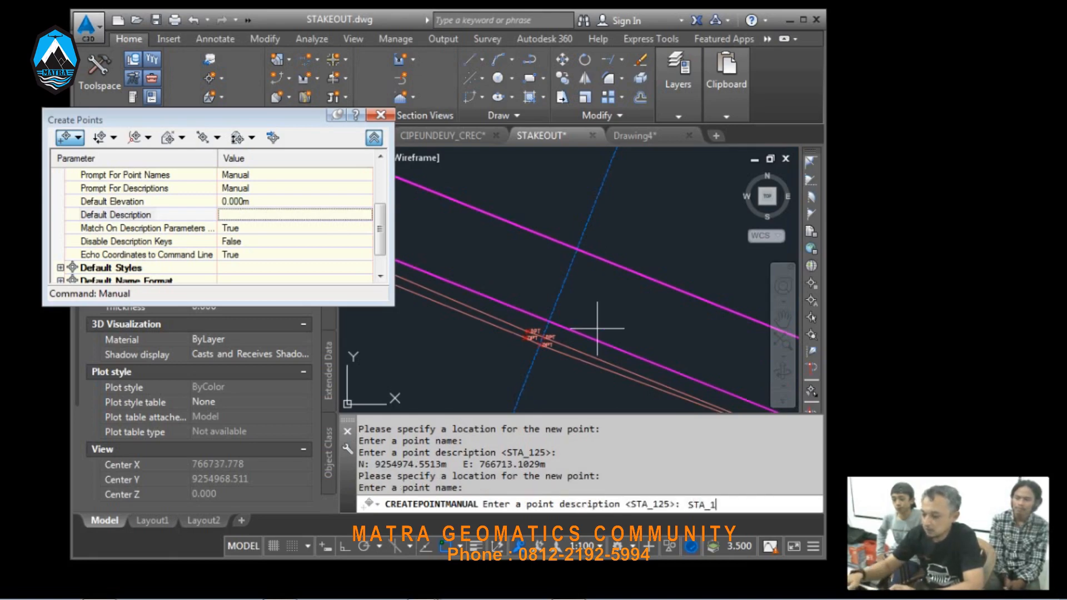
pyautogui.write('STA_150')
pyautogui.press('Return')
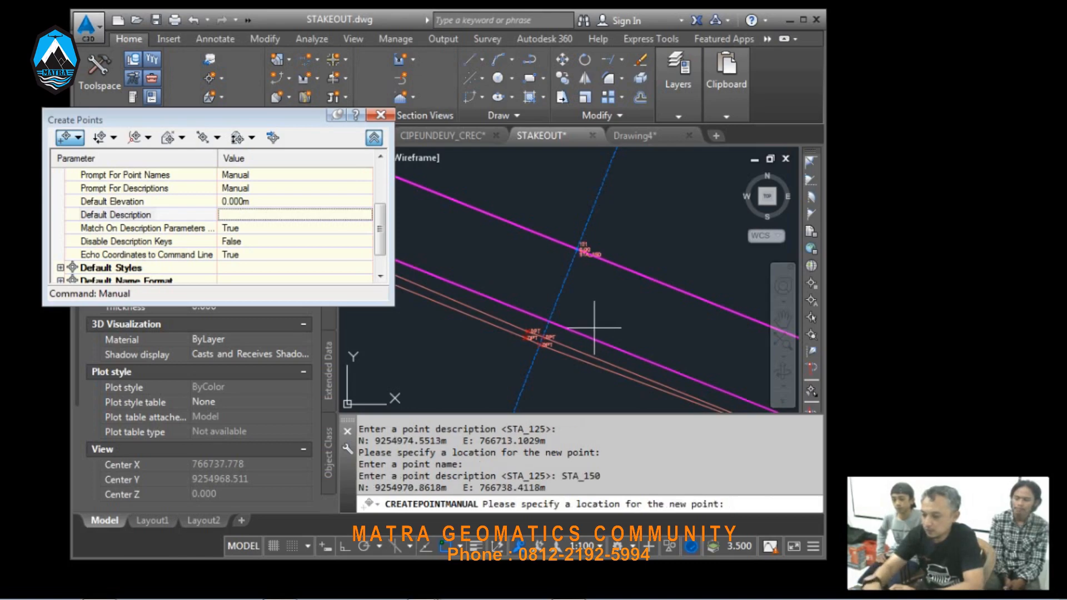
# Step: Create an unnamed point where the southern road line crosses the seventh sample line, keeping the description STA_150
pyautogui.click(603, 323)
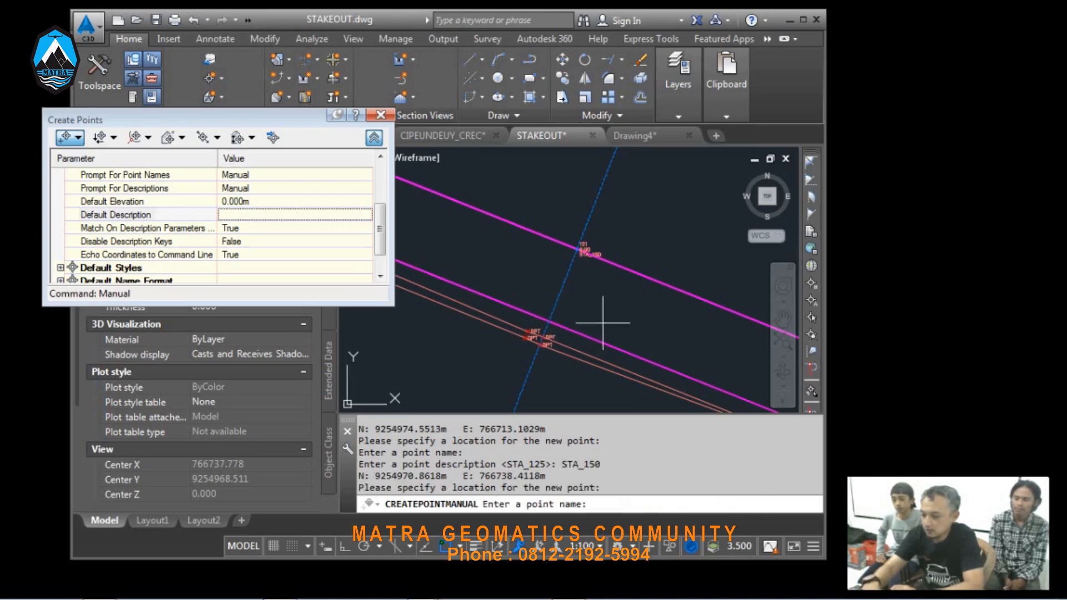
pyautogui.press('Return')
pyautogui.press('Return')
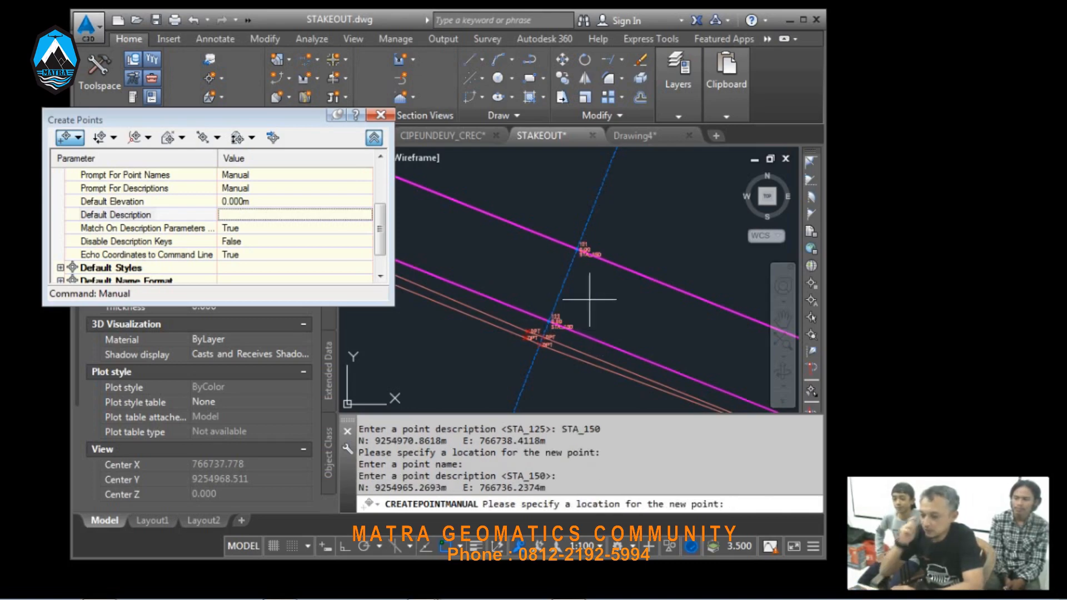
# Step: Create an unnamed point with description STA_175 where the northern road line crosses the eighth sample line
pyautogui.moveTo(599, 312); pyautogui.dragTo(633, 317, button='middle')
pyautogui.scroll(2, 519, 245)
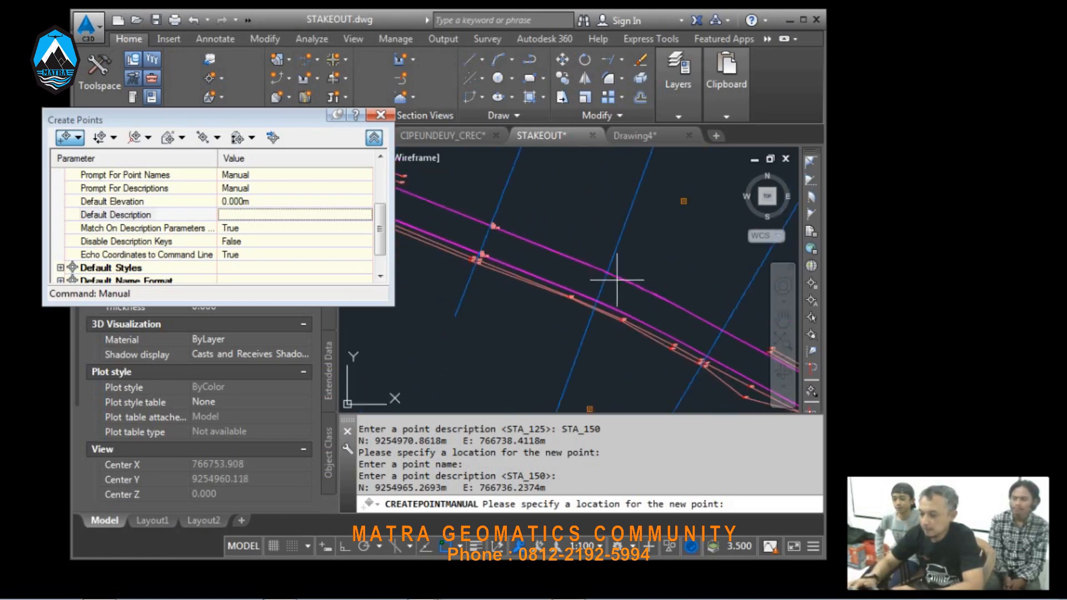
pyautogui.click(627, 245)
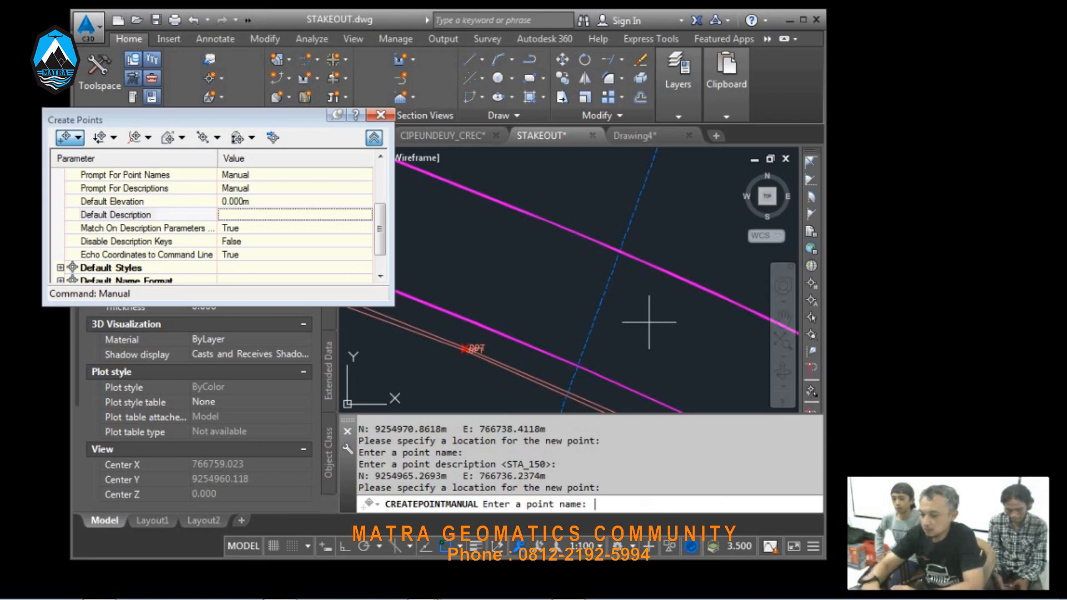
pyautogui.press('Return')
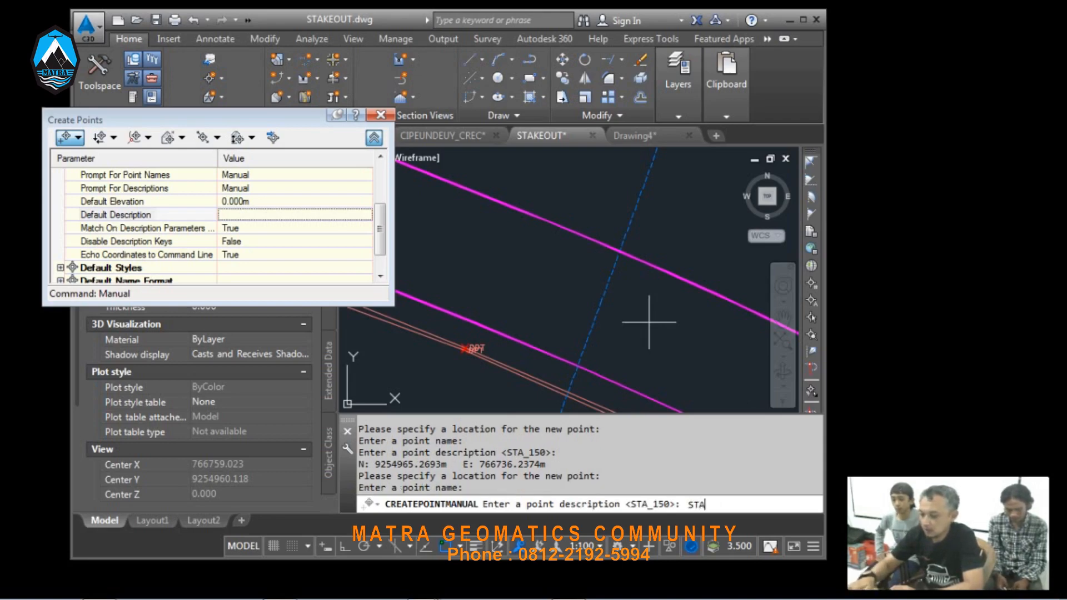
pyautogui.write('STA_1')
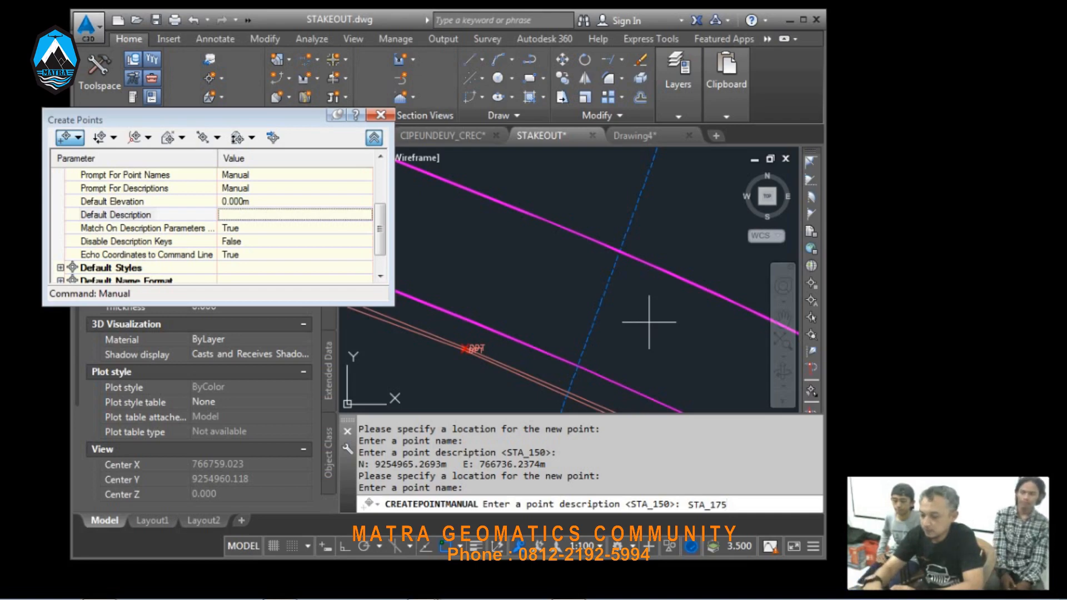
pyautogui.write('75')
pyautogui.press('Return')
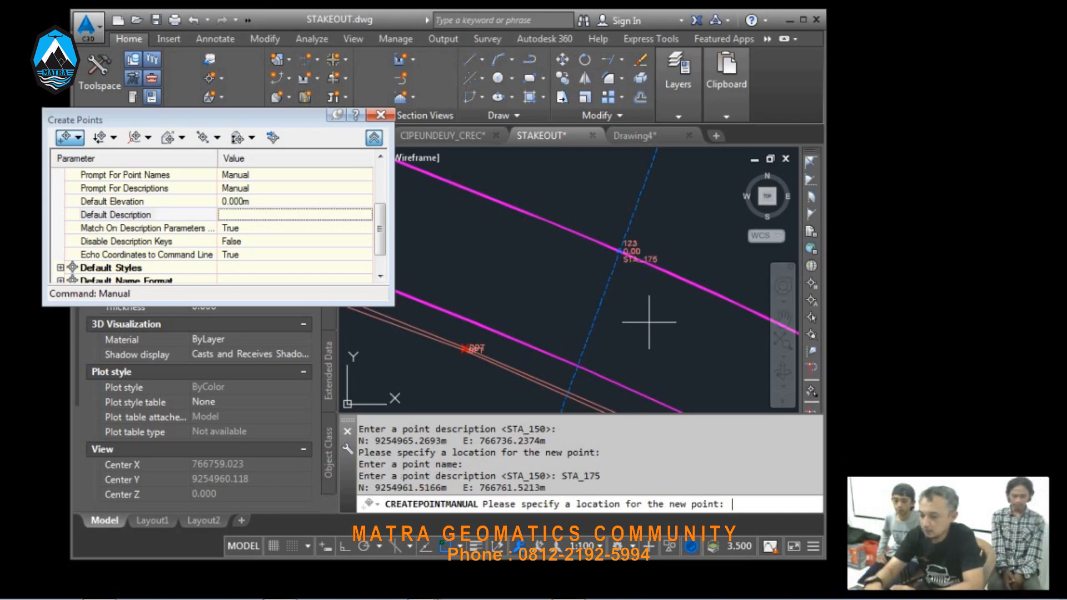
# Step: Create an unnamed point where the southern road line crosses the eighth sample line, keeping the description STA_175
pyautogui.click(578, 365)
pyautogui.press('Return')
pyautogui.press('Return')
# Step: Create an unnamed point with description STA_200 where the northern road line crosses the ninth sample line
pyautogui.scroll(-3, 504, 291)
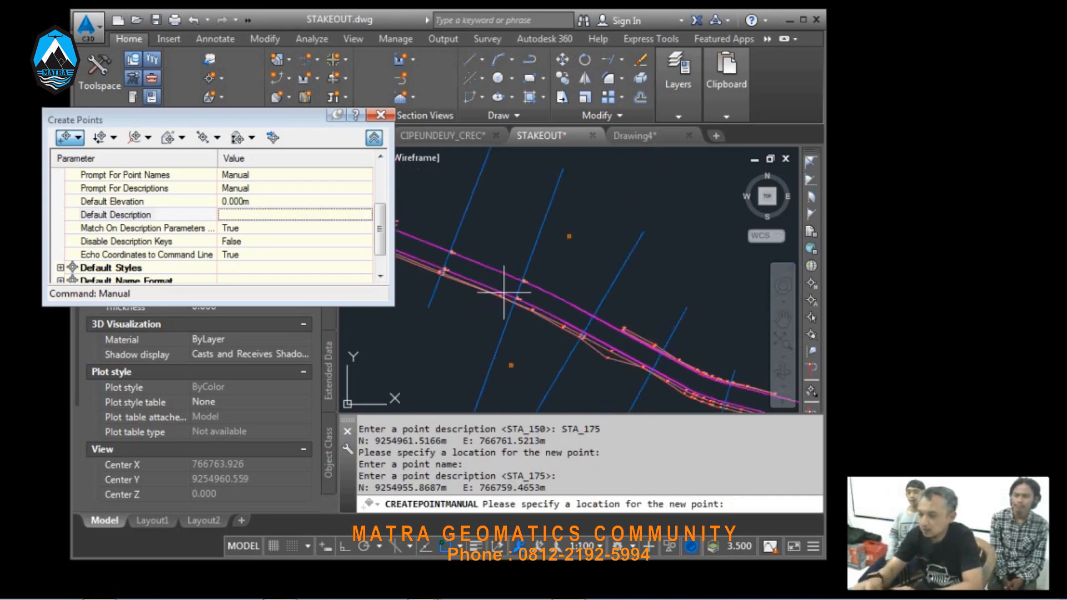
pyautogui.scroll(5, 584, 322)
pyautogui.click(616, 306)
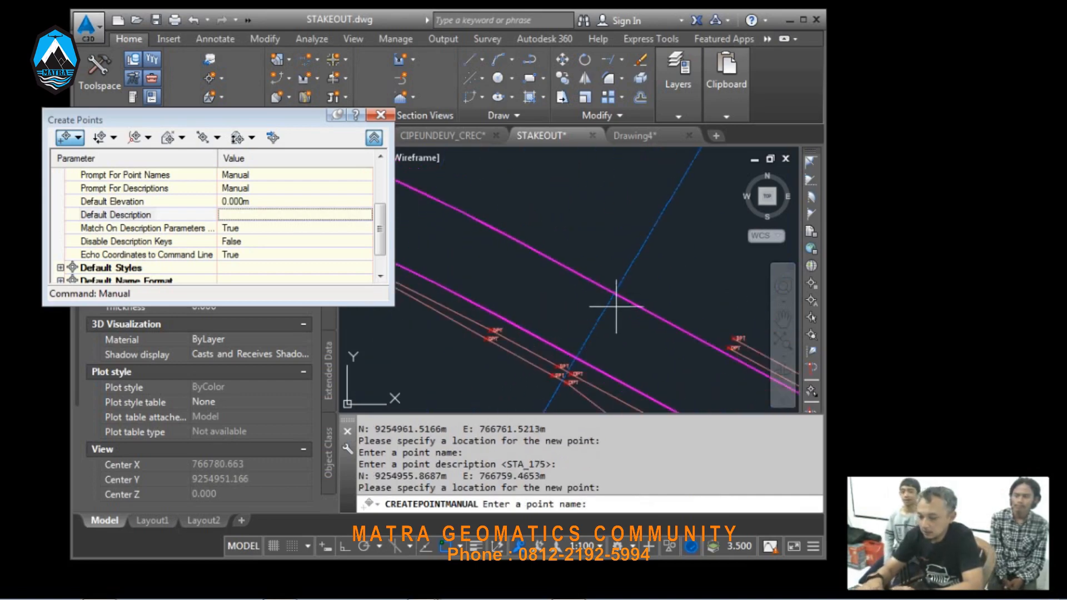
pyautogui.press('Return')
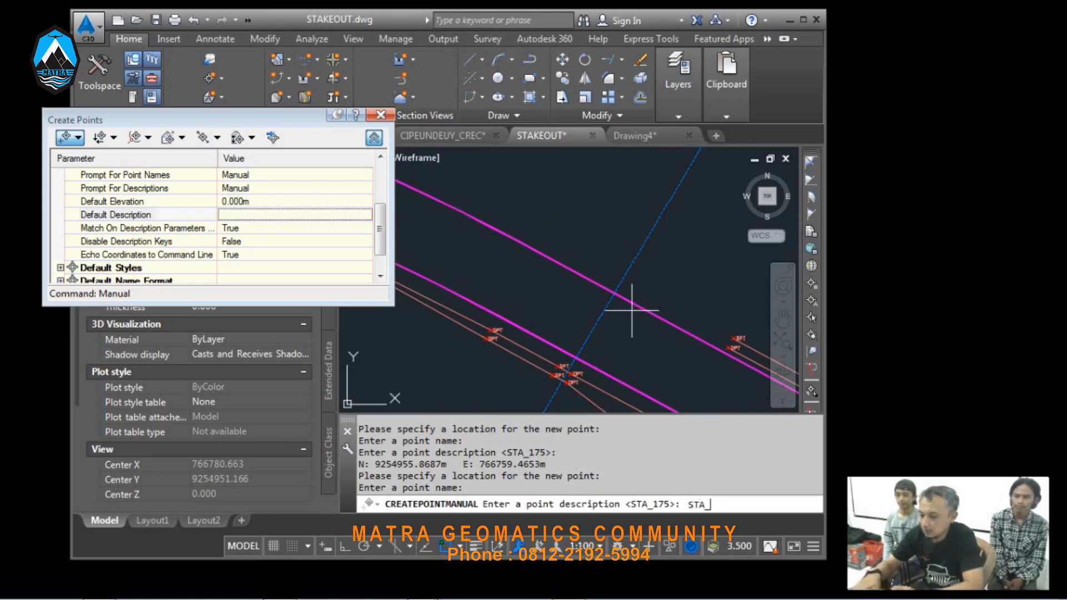
pyautogui.write('STA_200')
pyautogui.press('Return')
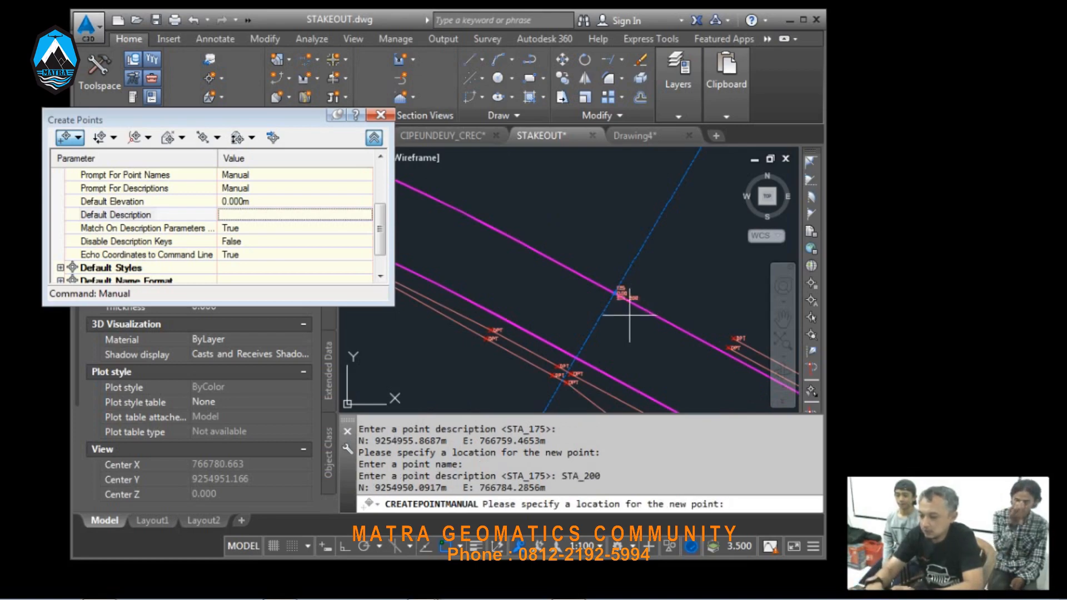
# Step: Create an unnamed point where the southern road line crosses the ninth sample line, keeping the description STA_200
pyautogui.click(577, 354)
pyautogui.press('Return')
pyautogui.press('Return')
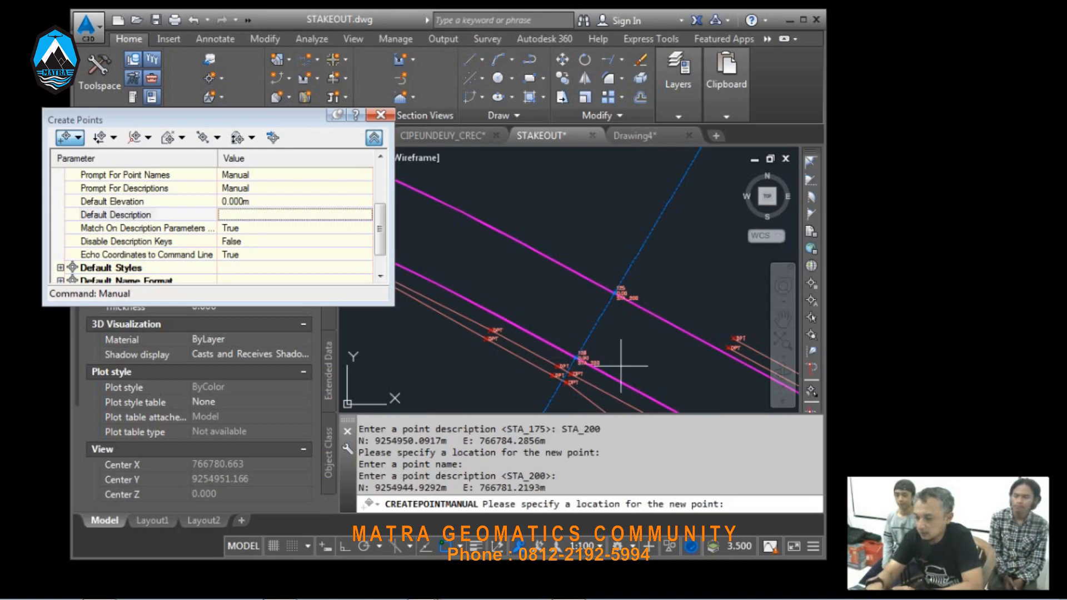
# Step: Create an unnamed point with description STA_225 where the northern road line crosses the tenth sample line
pyautogui.moveTo(622, 366); pyautogui.dragTo(514, 249, button='middle')
pyautogui.scroll(4, 491, 179)
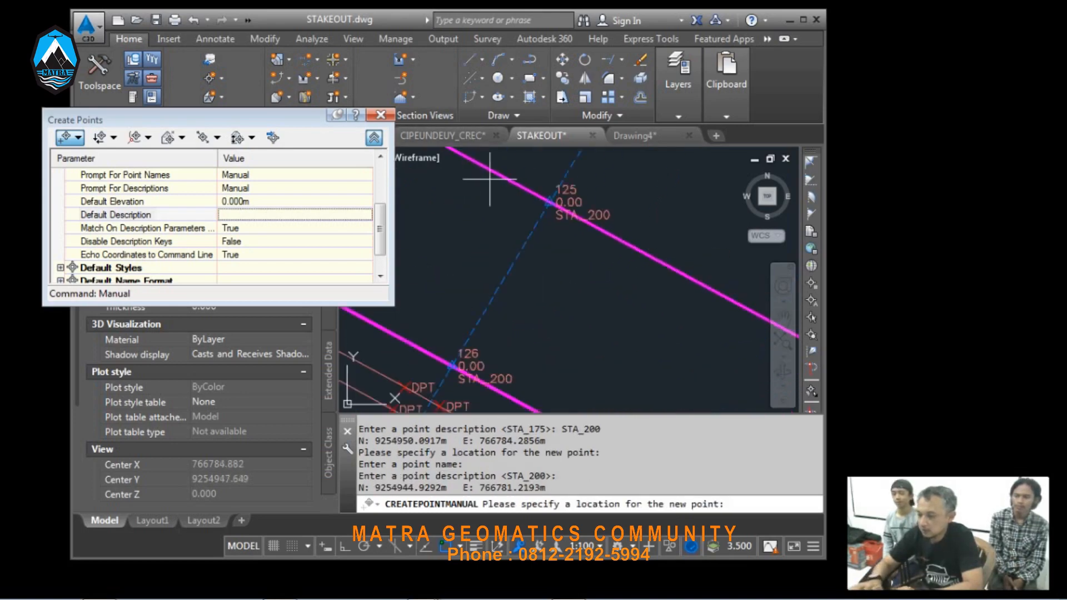
pyautogui.scroll(-6, 490, 179)
pyautogui.scroll(4, 730, 318)
pyautogui.click(591, 227)
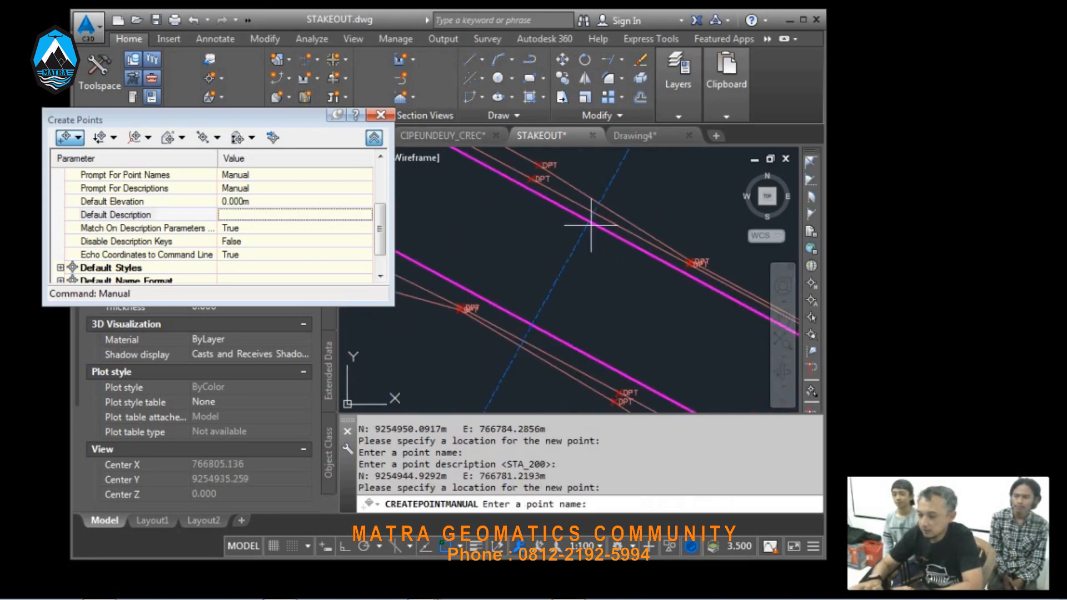
pyautogui.press('Return')
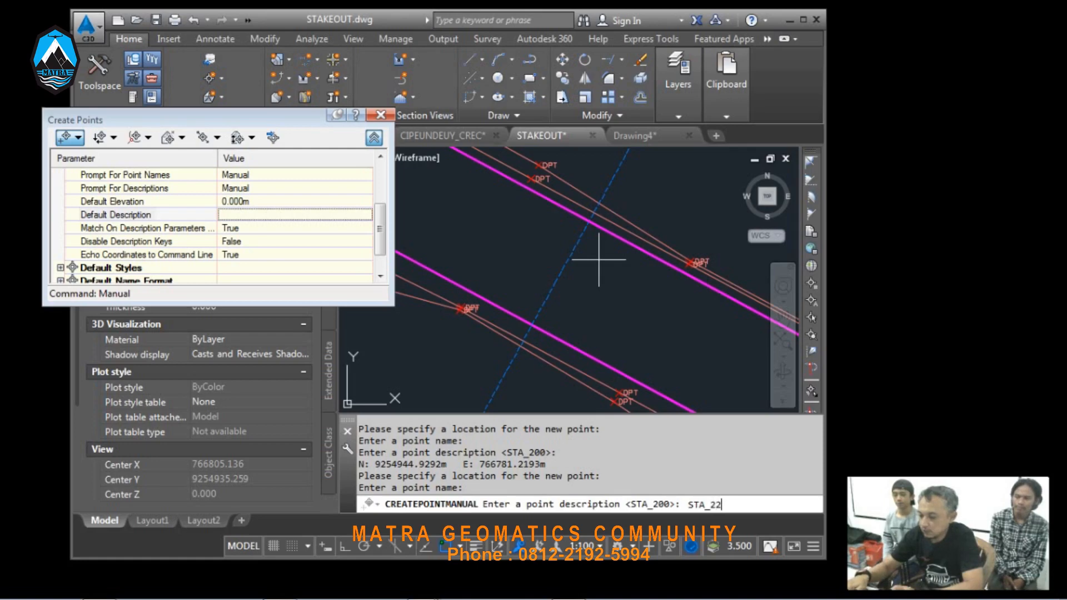
pyautogui.press('Return')
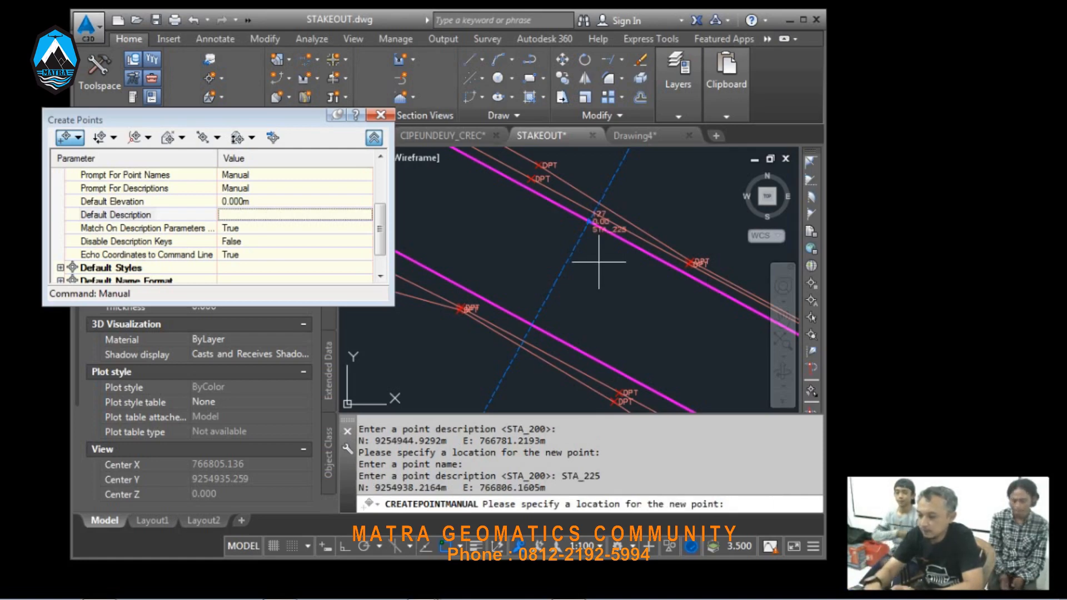
# Step: Create an unnamed point where the southern road line crosses the tenth sample line, keeping the description STA_225
pyautogui.click(531, 323)
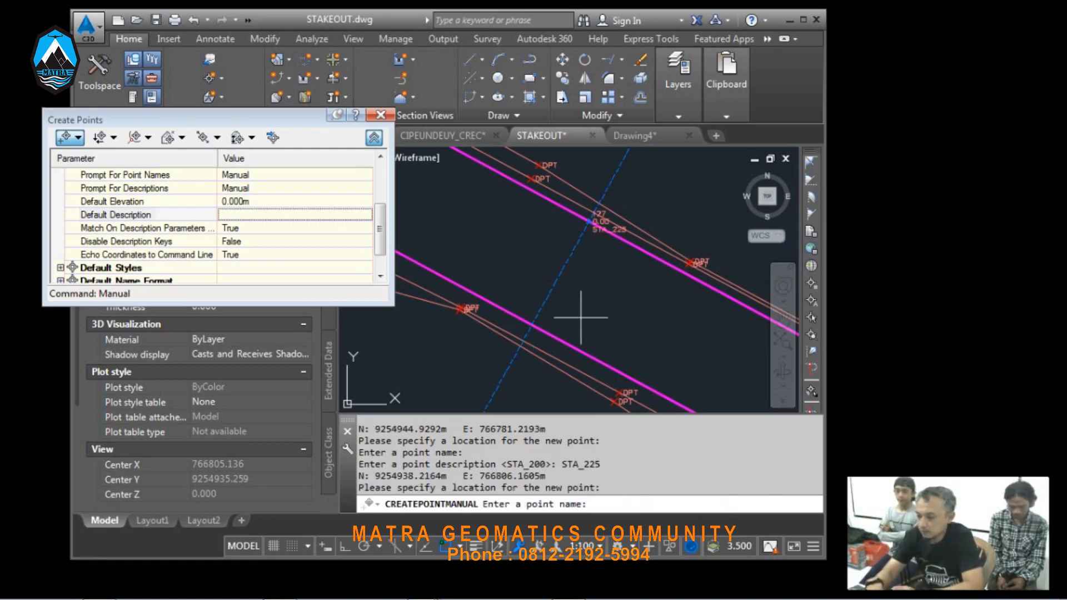
pyautogui.press('Return')
pyautogui.press('Return')
# Step: Create an unnamed point with description STA_250 where the northern road line crosses the eleventh sample line
pyautogui.scroll(-3, 489, 267)
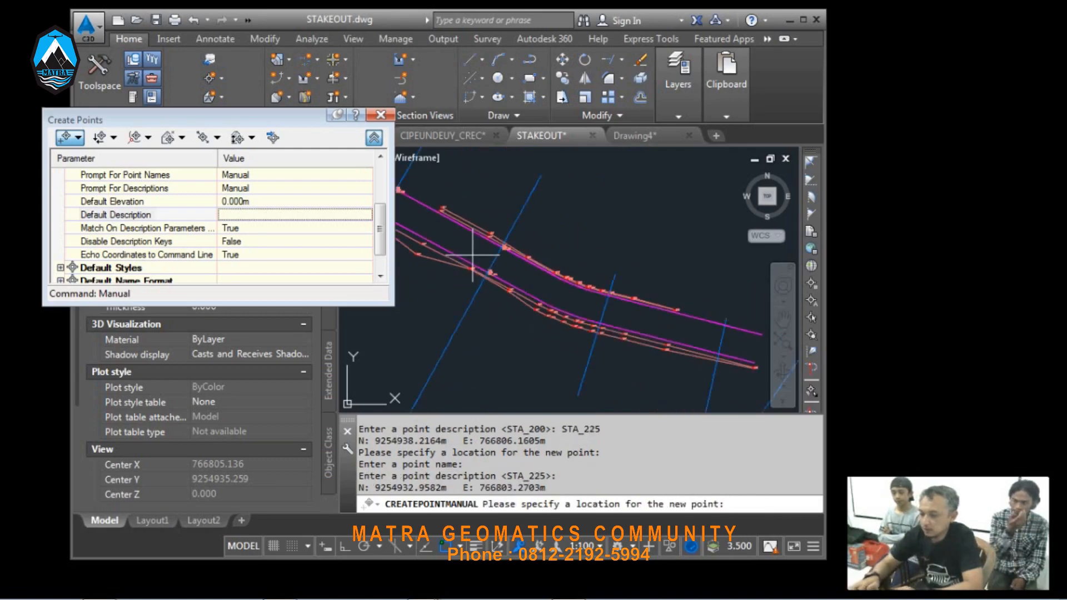
pyautogui.scroll(3, 596, 298)
pyautogui.click(669, 291)
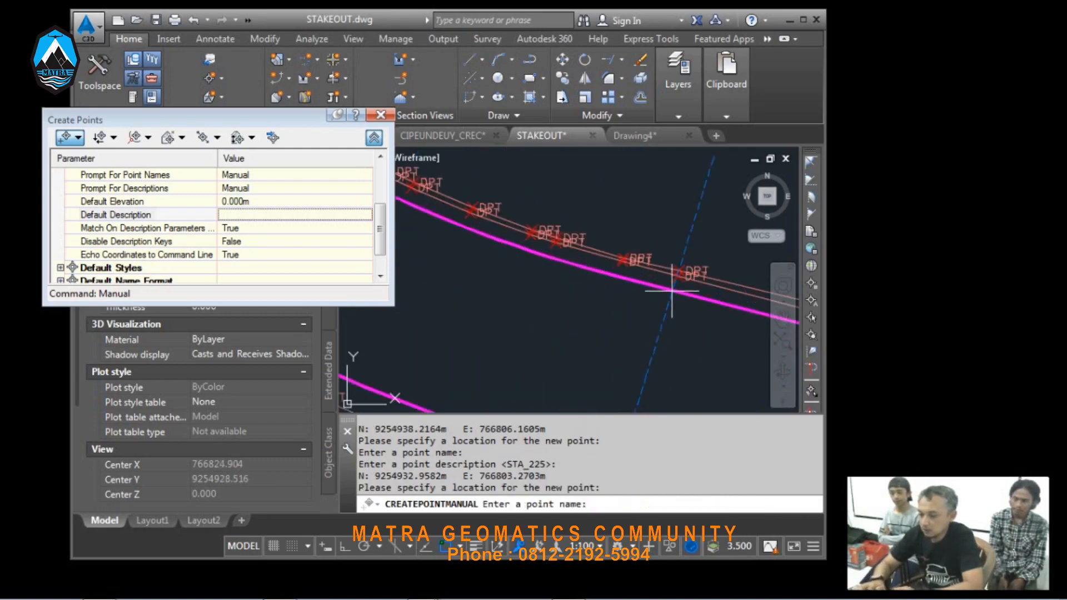
pyautogui.press('Return')
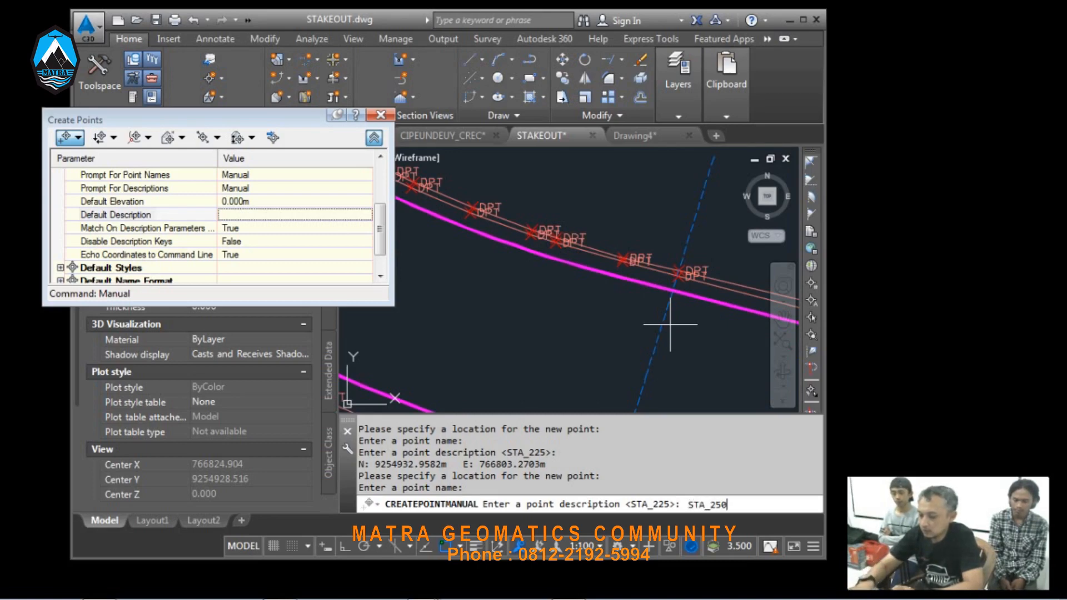
pyautogui.write('STA_250')
pyautogui.press('Return')
# Step: Create an unnamed point where the southern road line crosses the eleventh sample line, keeping the description STA_250
pyautogui.moveTo(667, 321); pyautogui.dragTo(643, 197, button='middle')
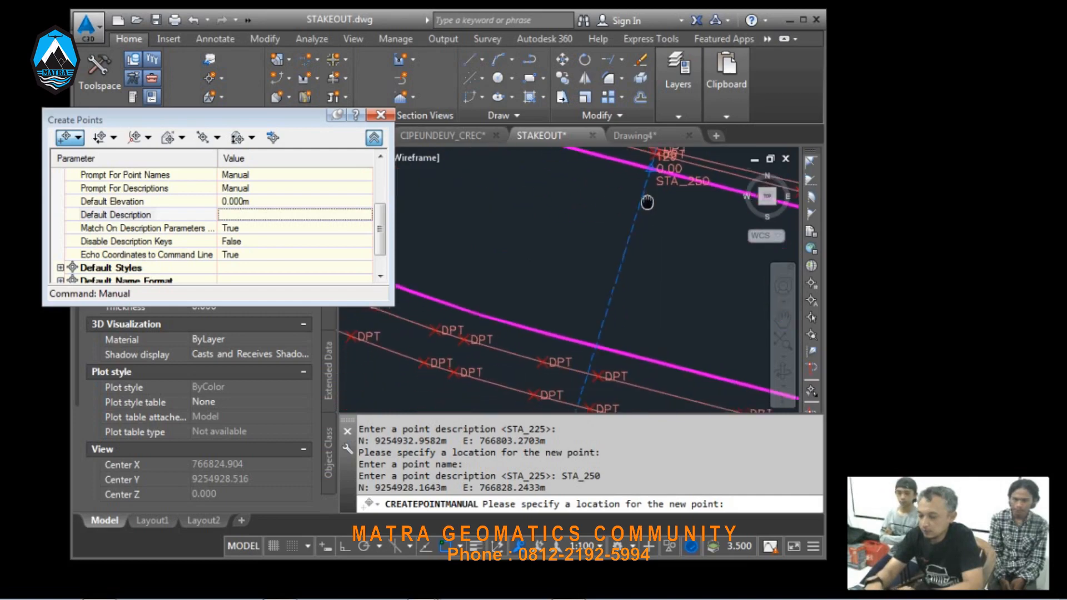
pyautogui.click(593, 340)
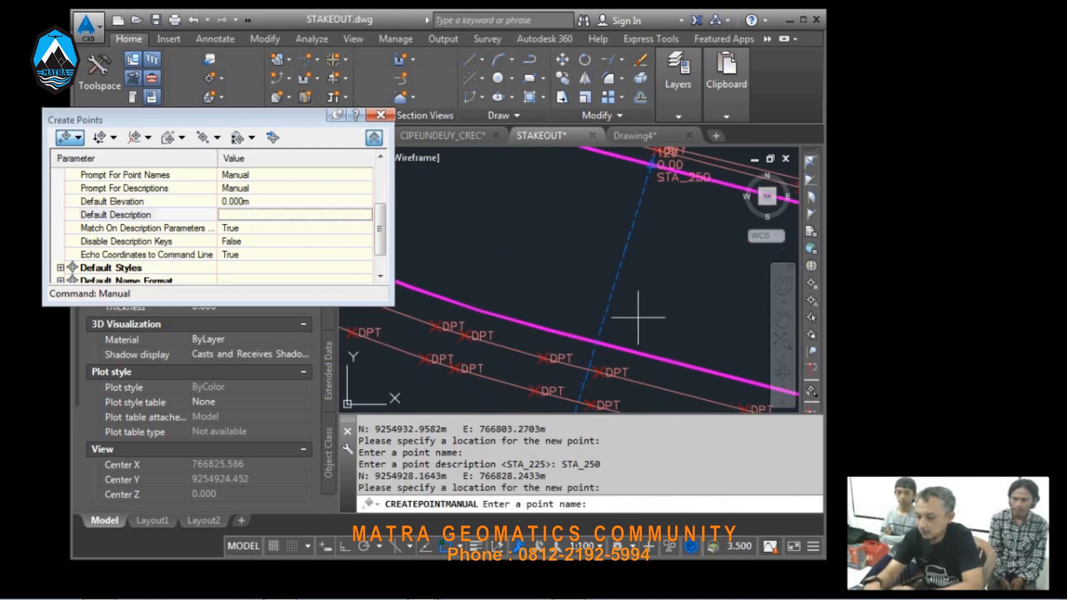
pyautogui.press('Return')
pyautogui.press('Return')
# Step: Create an unnamed point with description STA_275 where the northern road line crosses the twelfth sample line
pyautogui.scroll(-4, 615, 279)
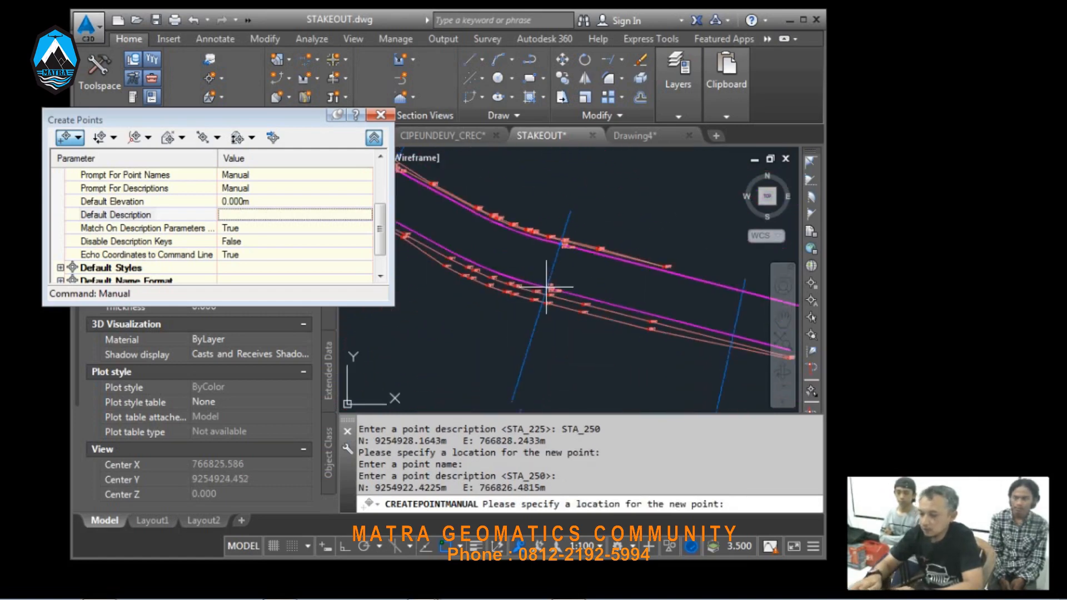
pyautogui.scroll(5, 608, 273)
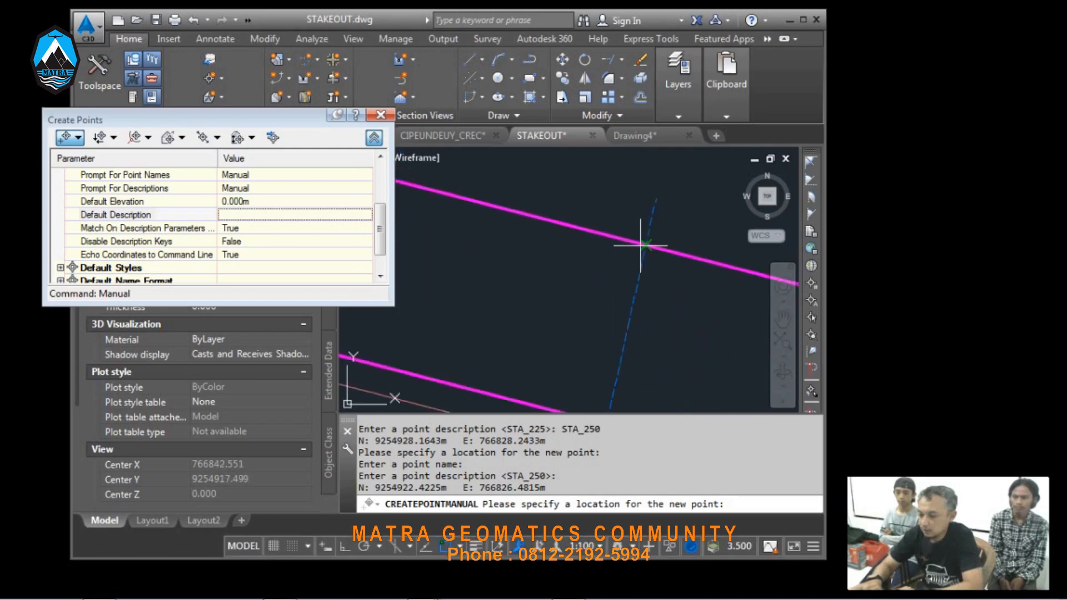
pyautogui.click(646, 244)
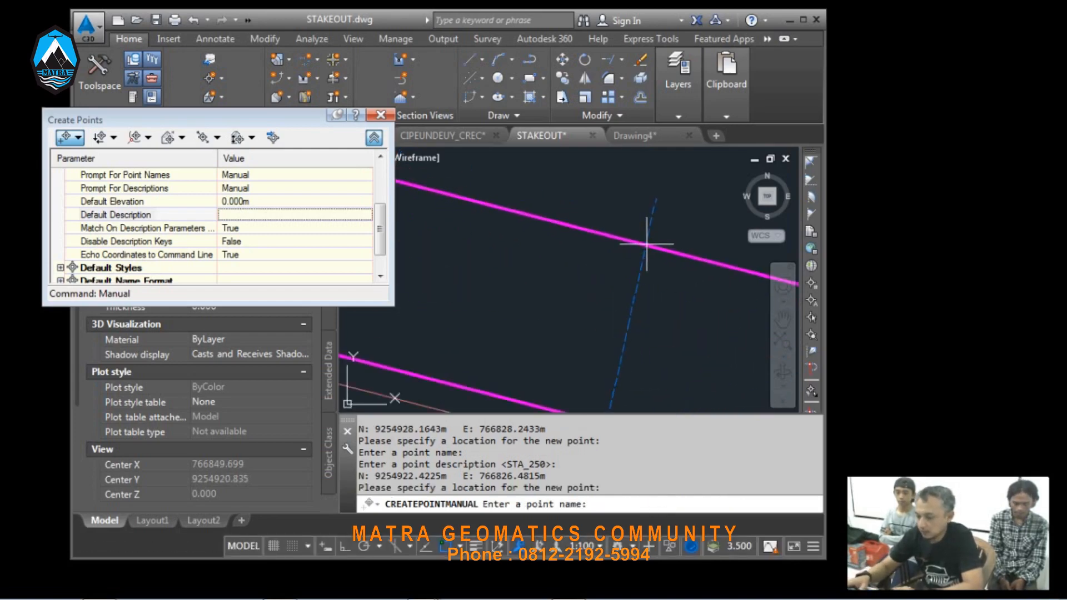
pyautogui.press('Return')
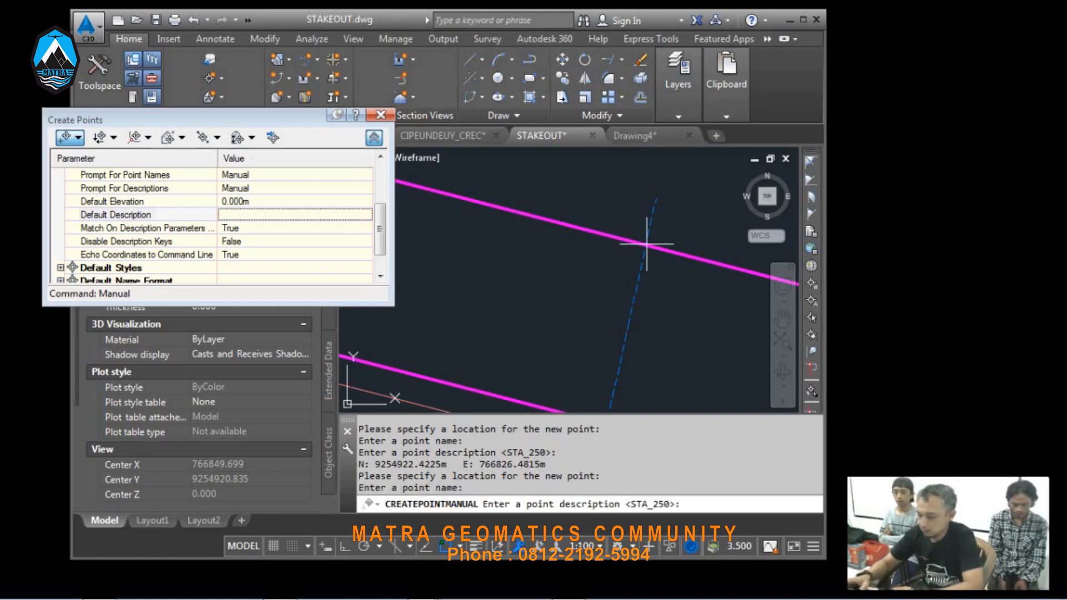
pyautogui.write('STA_275')
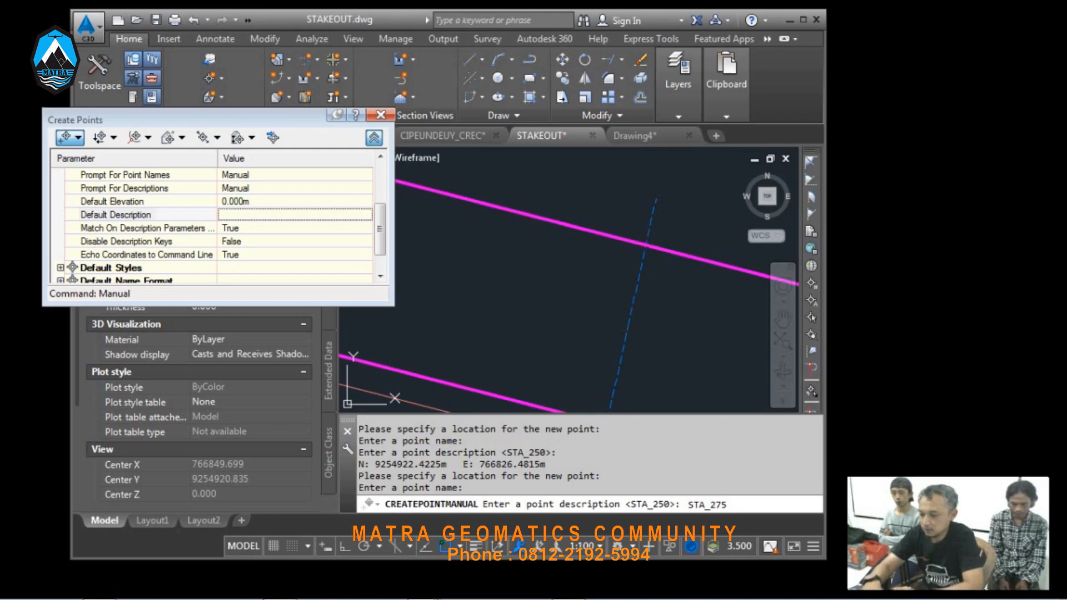
pyautogui.press('Return')
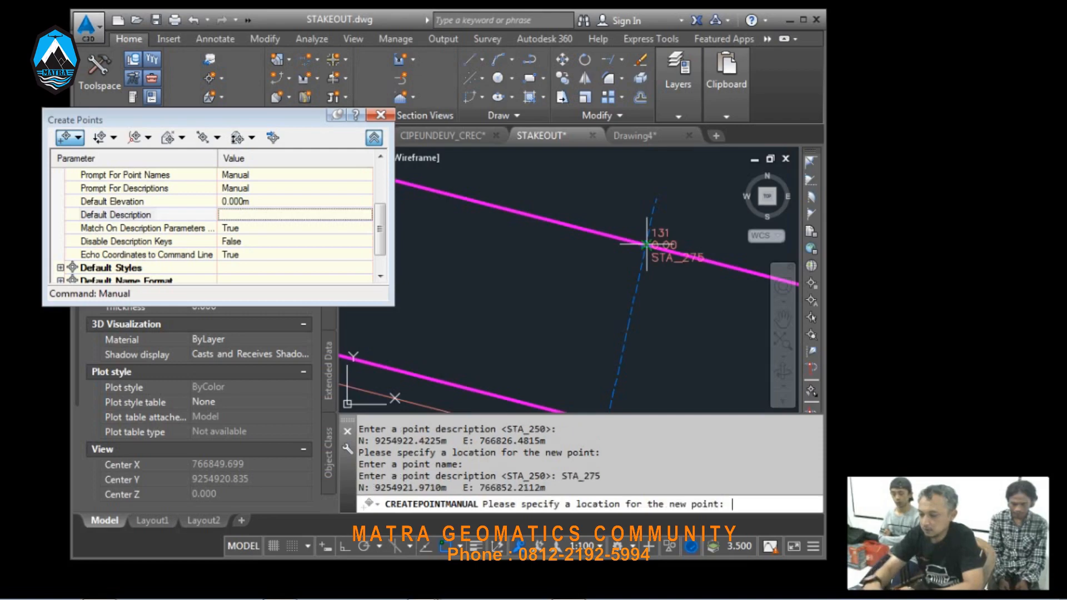
# Step: Create an unnamed point where the southern road line crosses the twelfth sample line, keeping the description STA_275, and end point creation
pyautogui.moveTo(631, 333); pyautogui.dragTo(622, 242, button='middle')
pyautogui.click(617, 336)
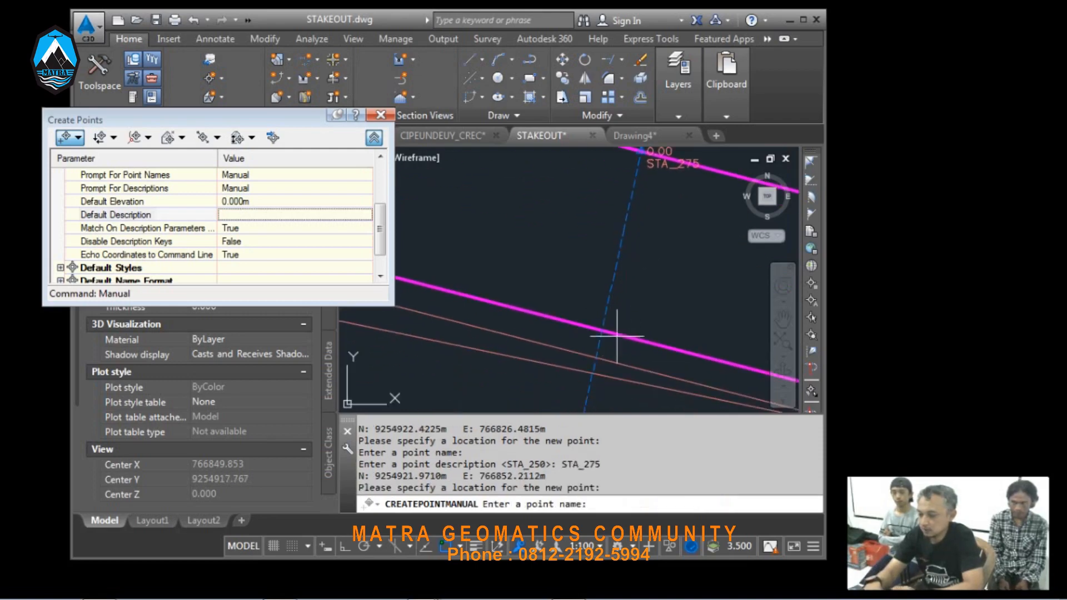
pyautogui.press('Return')
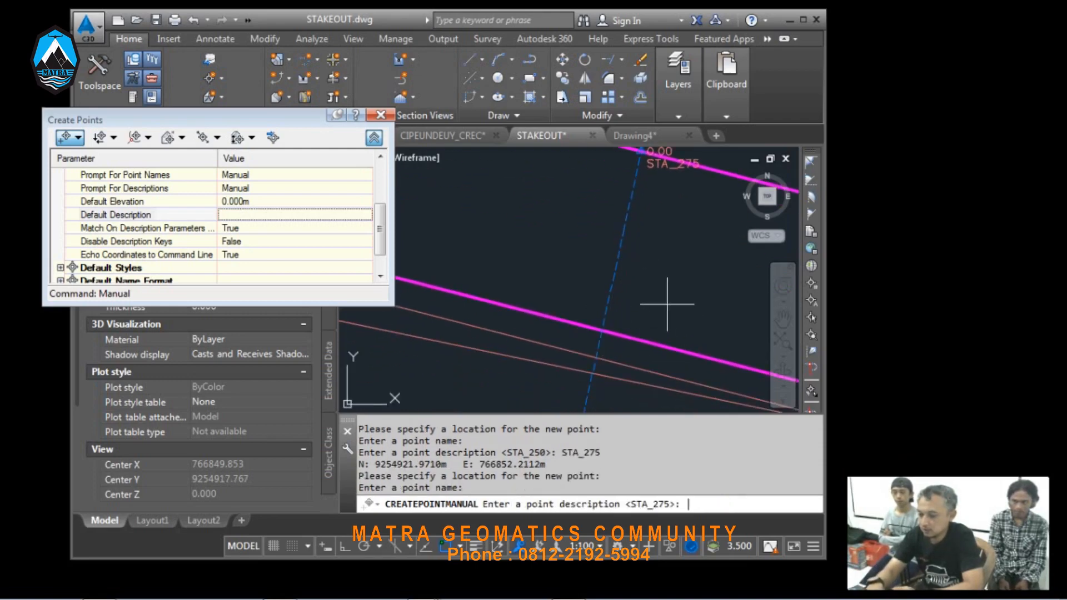
pyautogui.press('Return')
pyautogui.scroll(-3, 657, 284)
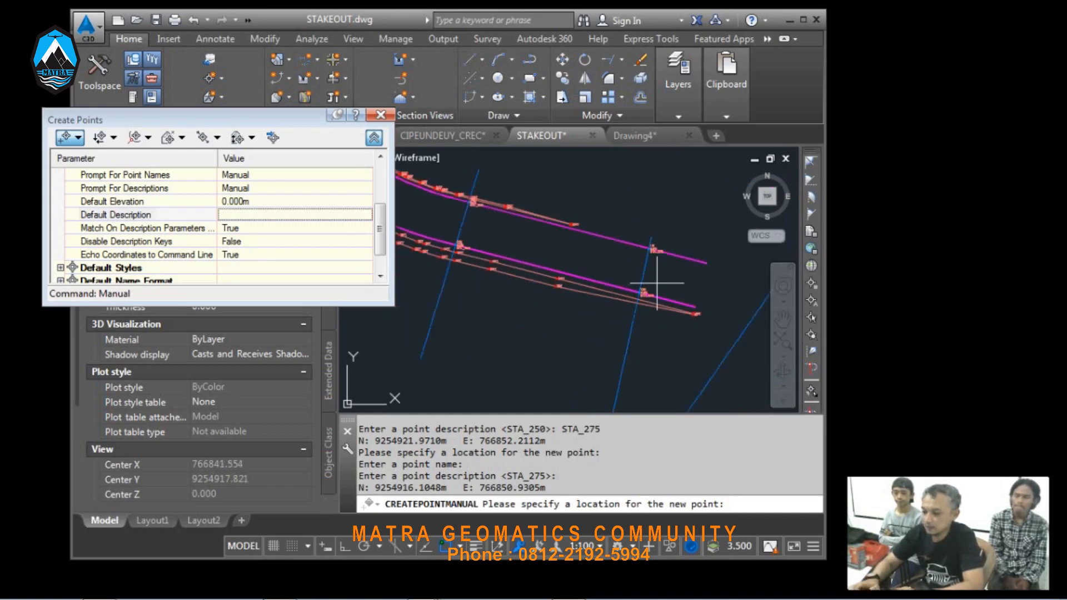
pyautogui.press('Return')
# Step: Close the Create Points tools and maximise the application window
pyautogui.scroll(-1, 662, 278)
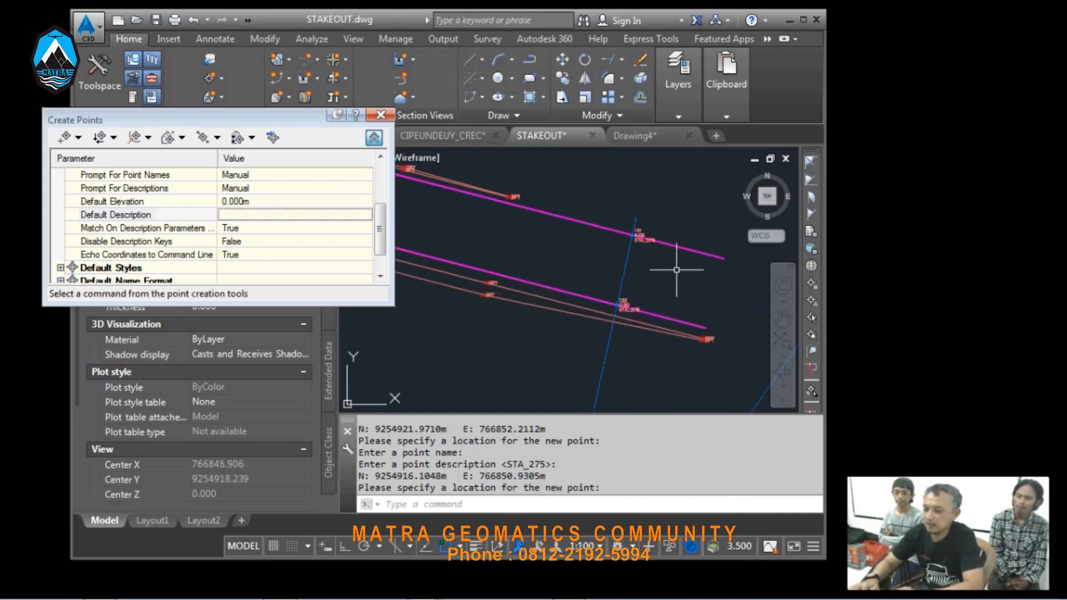
pyautogui.scroll(-1, 651, 272)
pyautogui.scroll(1, 649, 269)
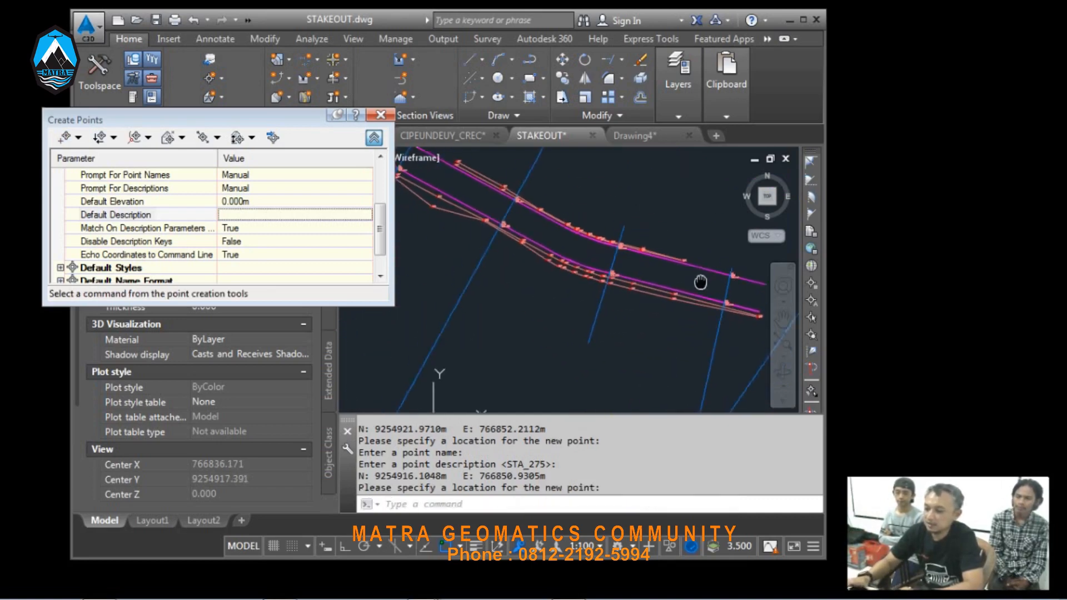
pyautogui.scroll(2, 611, 253)
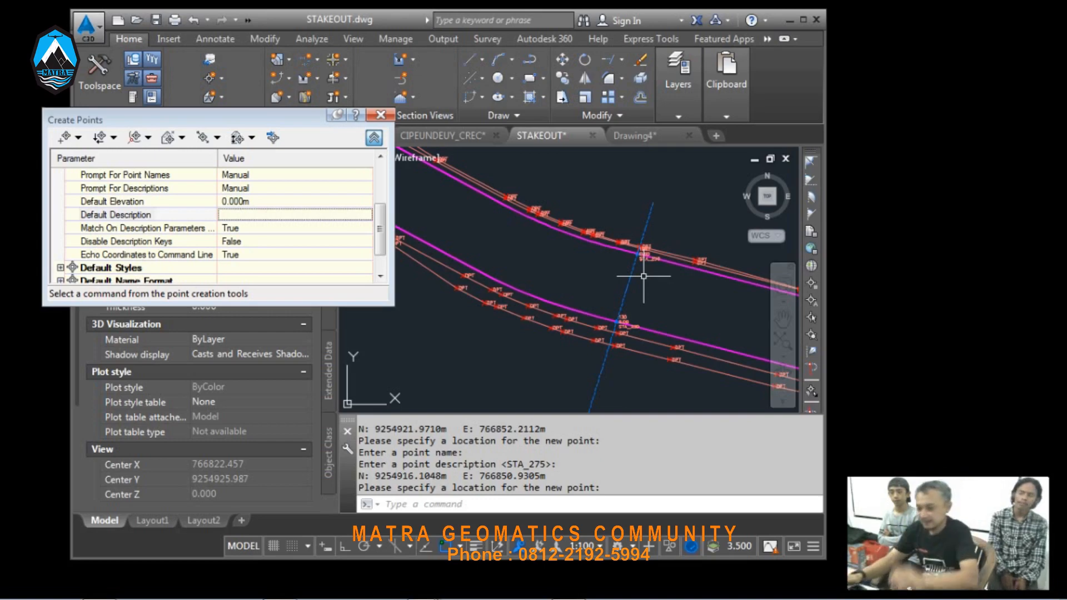
pyautogui.click(381, 116)
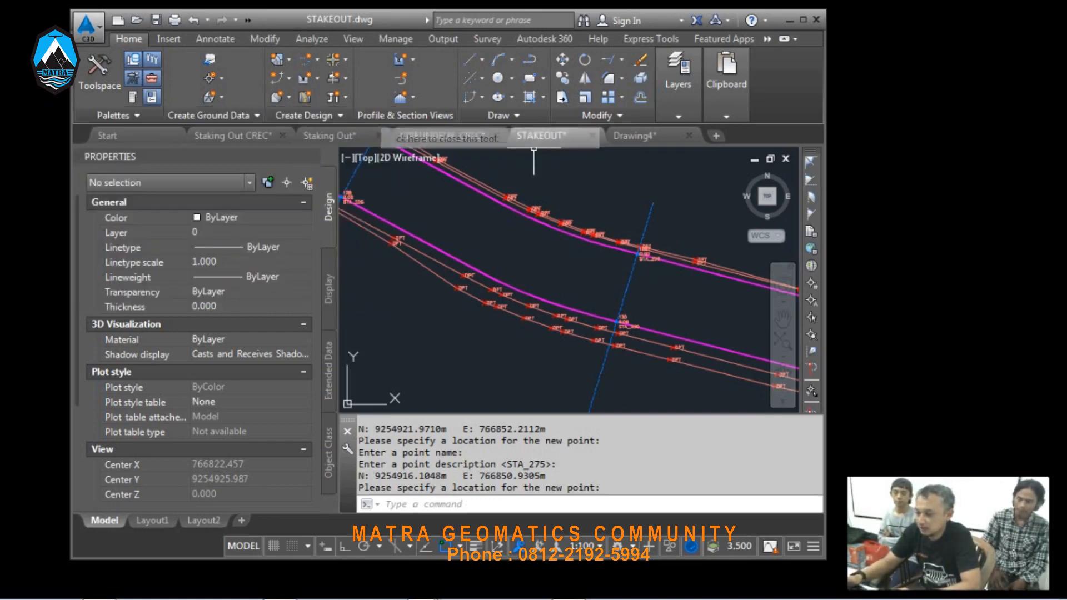
pyautogui.doubleClick(314, 19)
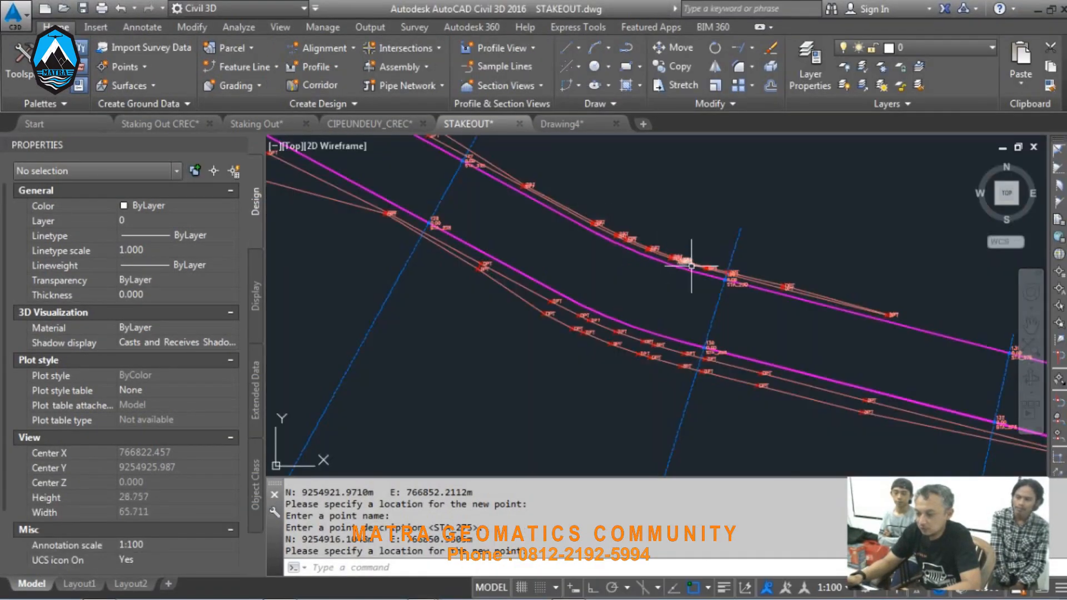
pyautogui.scroll(5, 735, 250)
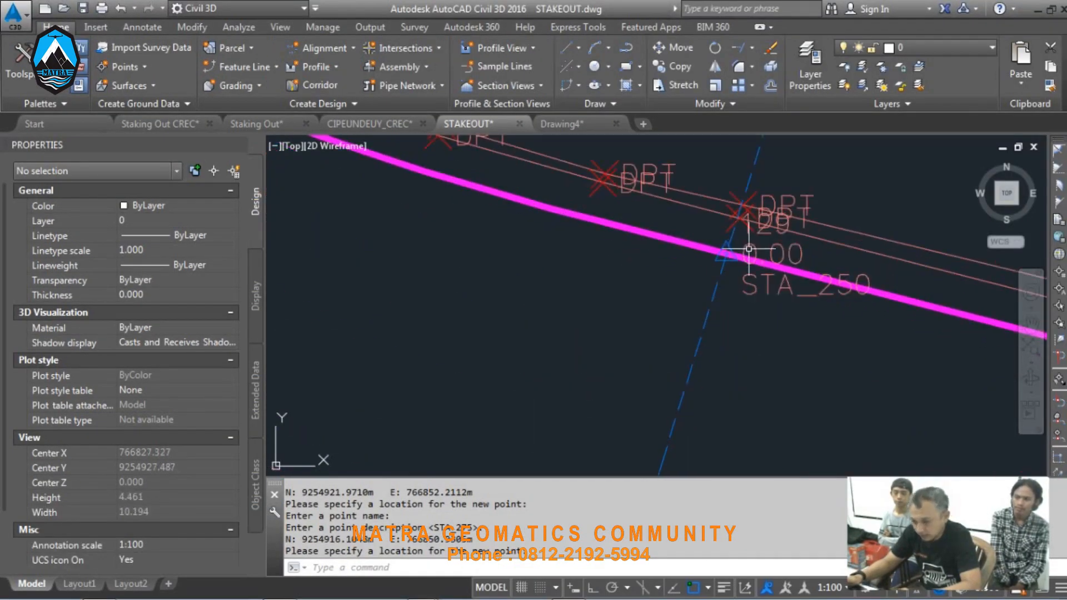
pyautogui.scroll(-1, 731, 252)
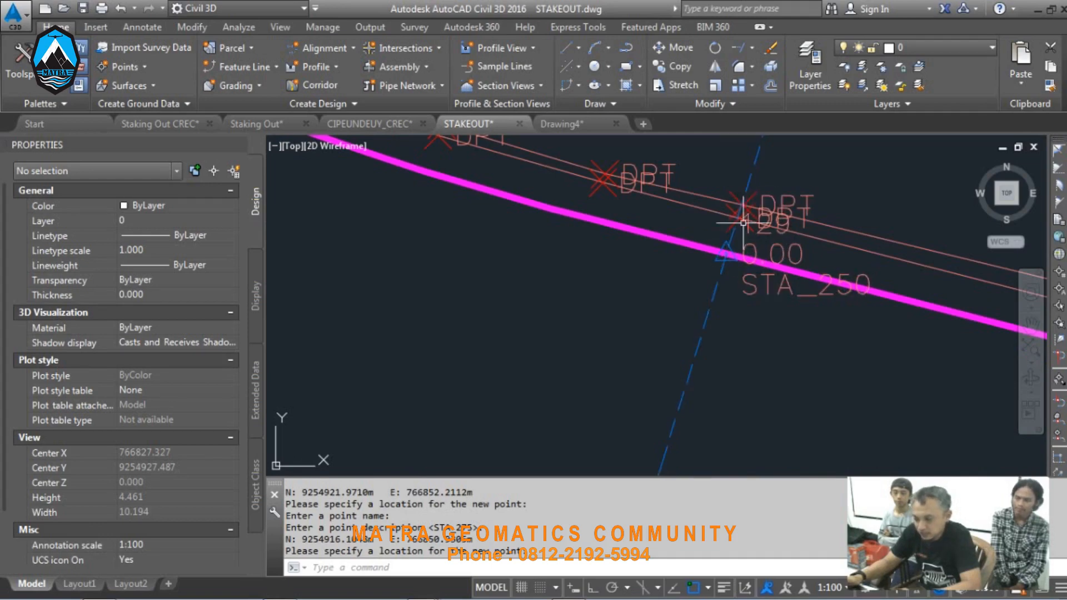
pyautogui.scroll(-3, 738, 171)
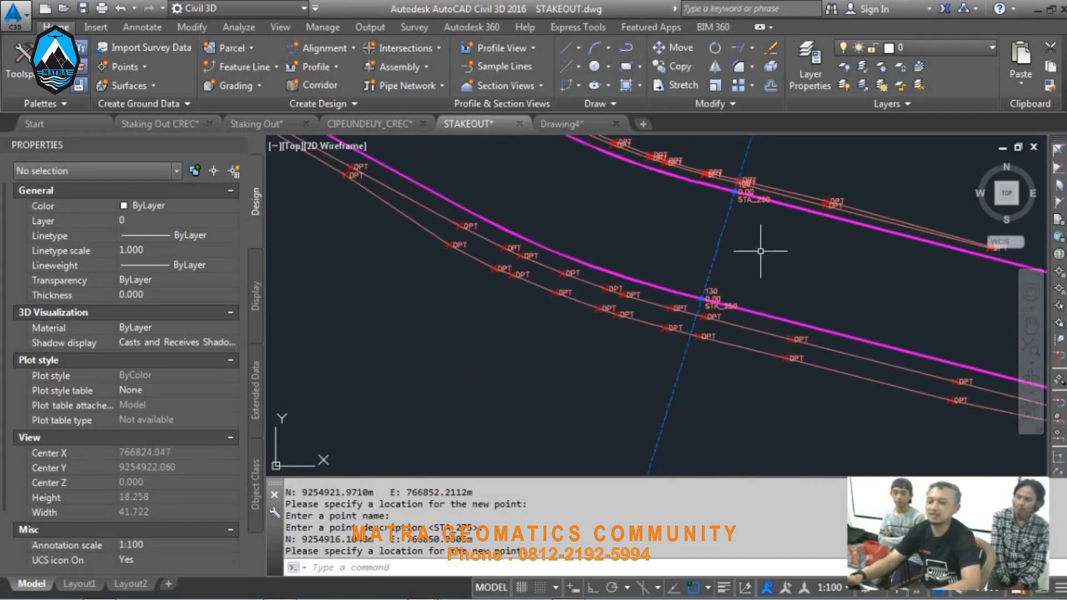
pyautogui.scroll(-4, 615, 279)
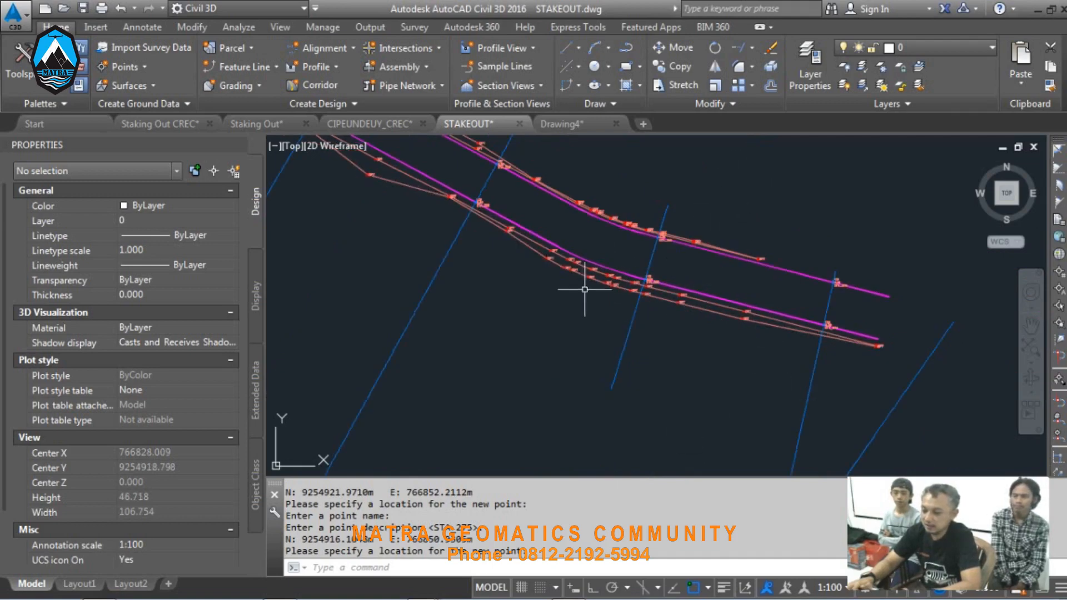
pyautogui.moveTo(541, 309); pyautogui.dragTo(697, 376, button='middle')
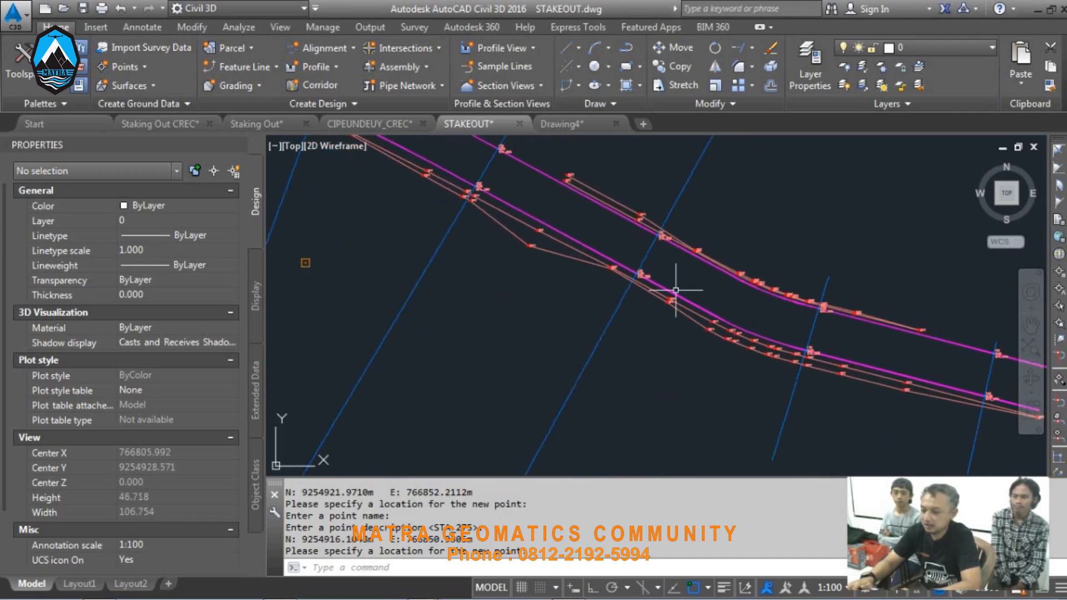
pyautogui.click(880, 67)
pyautogui.press('Escape')
pyautogui.press('Escape')
pyautogui.press('Escape')
pyautogui.press('Escape')
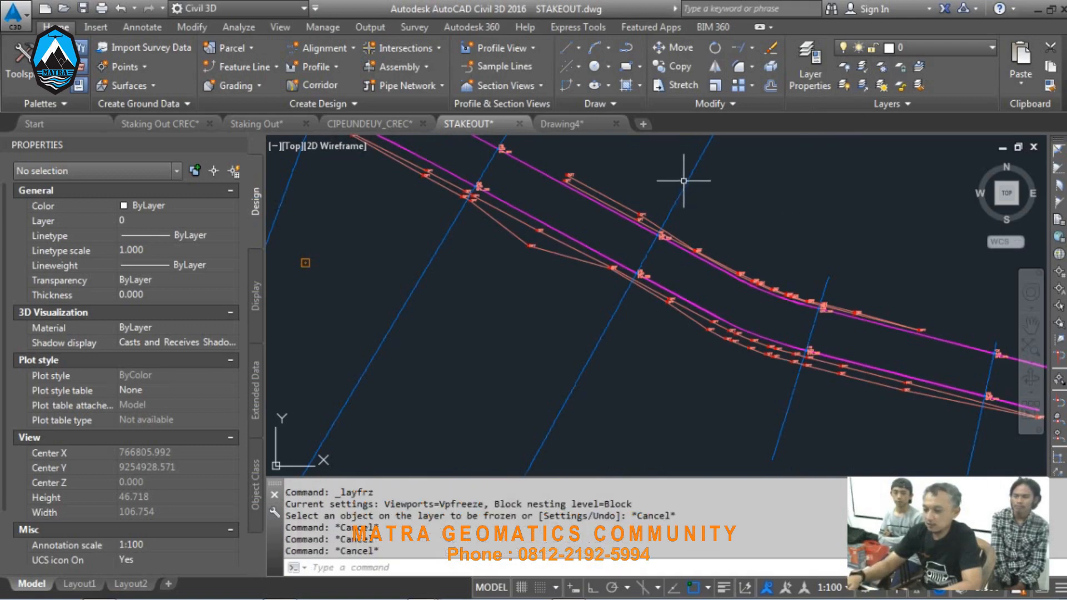
# Step: Select all polylines similar to one of the blue C-ROAD-SAMP sample lines and erase them
pyautogui.click(684, 180)
pyautogui.rightClick(740, 201)
pyautogui.click(798, 447)
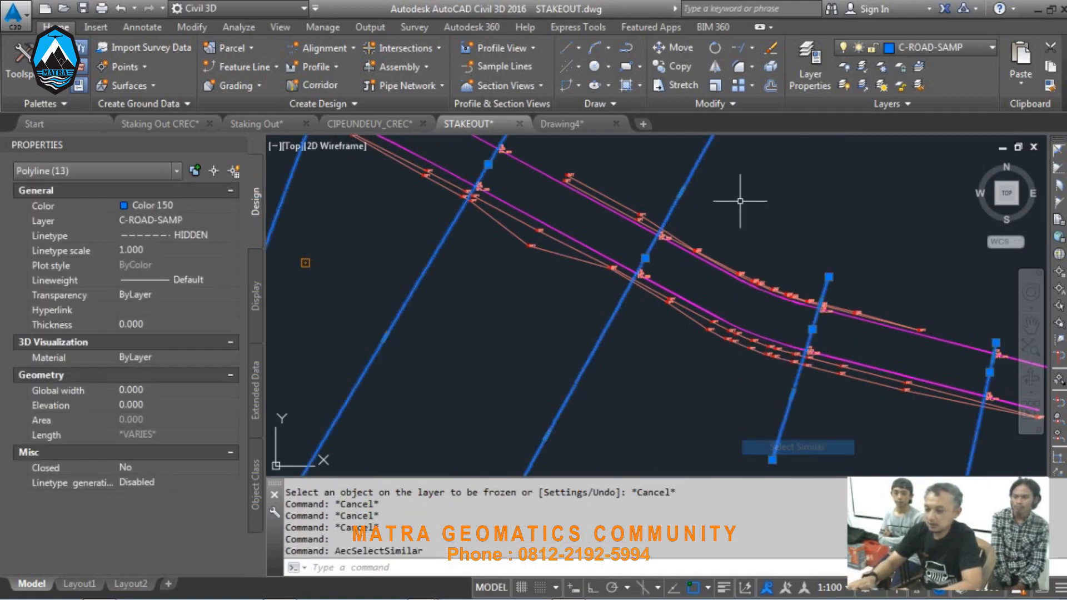
pyautogui.press('Delete')
# Step: Switch to the CIPEUNDEUY_CREC drawing and thaw the V-NODE layer in all viewports
pyautogui.moveTo(519, 257); pyautogui.dragTo(639, 358, button='middle')
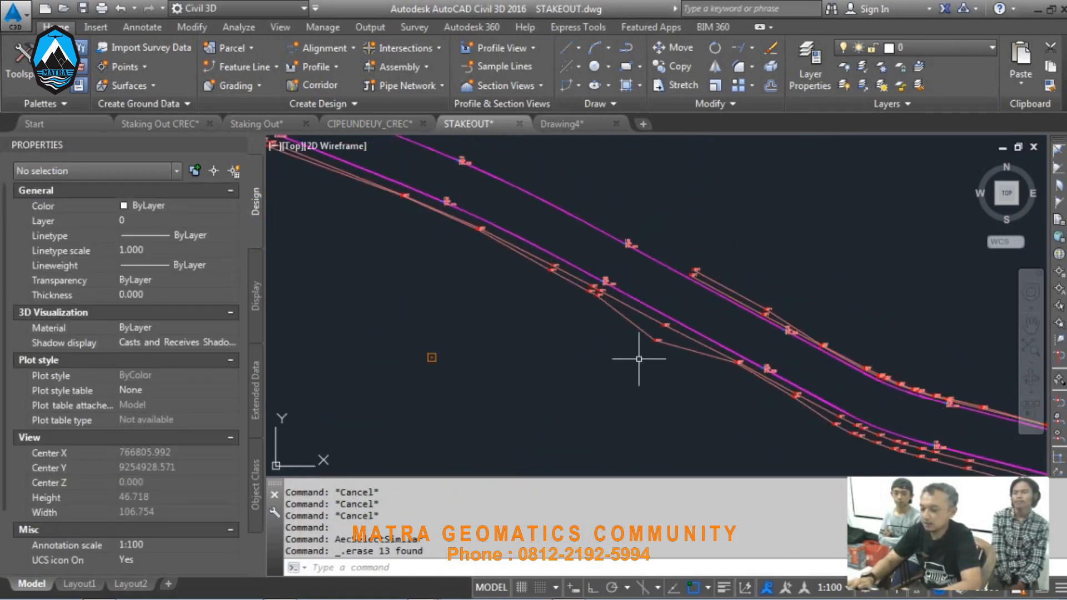
pyautogui.scroll(-2, 562, 210)
pyautogui.moveTo(562, 210); pyautogui.dragTo(651, 262, button='middle')
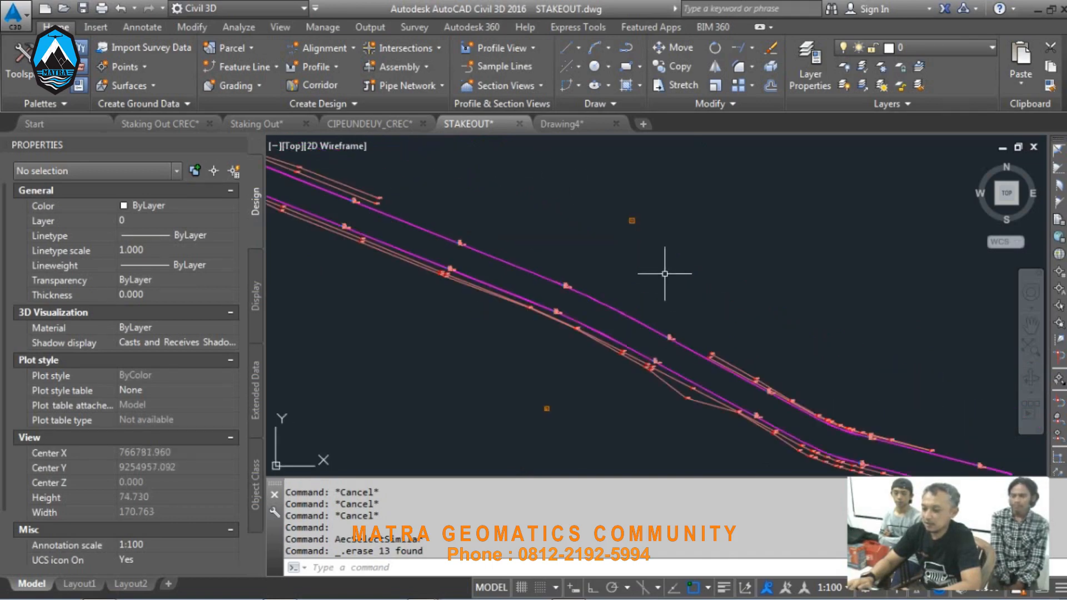
pyautogui.scroll(4, 632, 221)
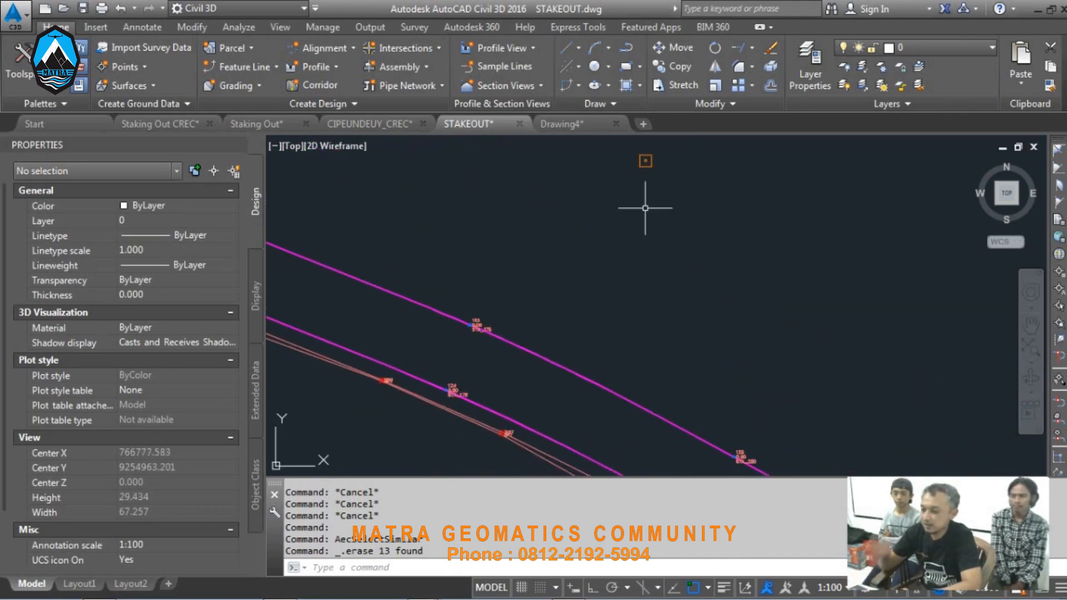
pyautogui.click(339, 123)
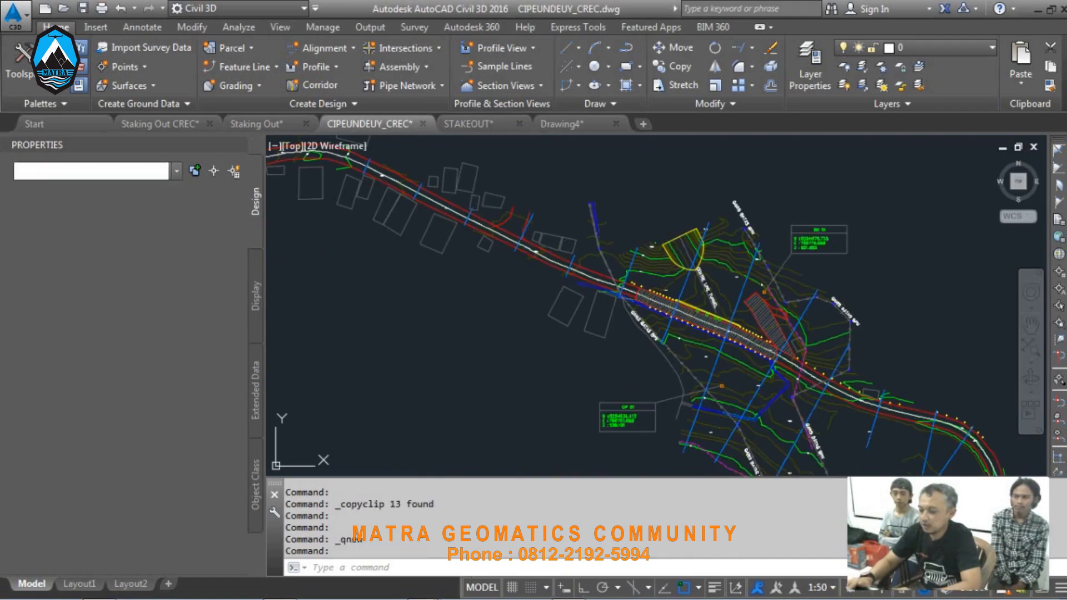
pyautogui.scroll(8, 764, 305)
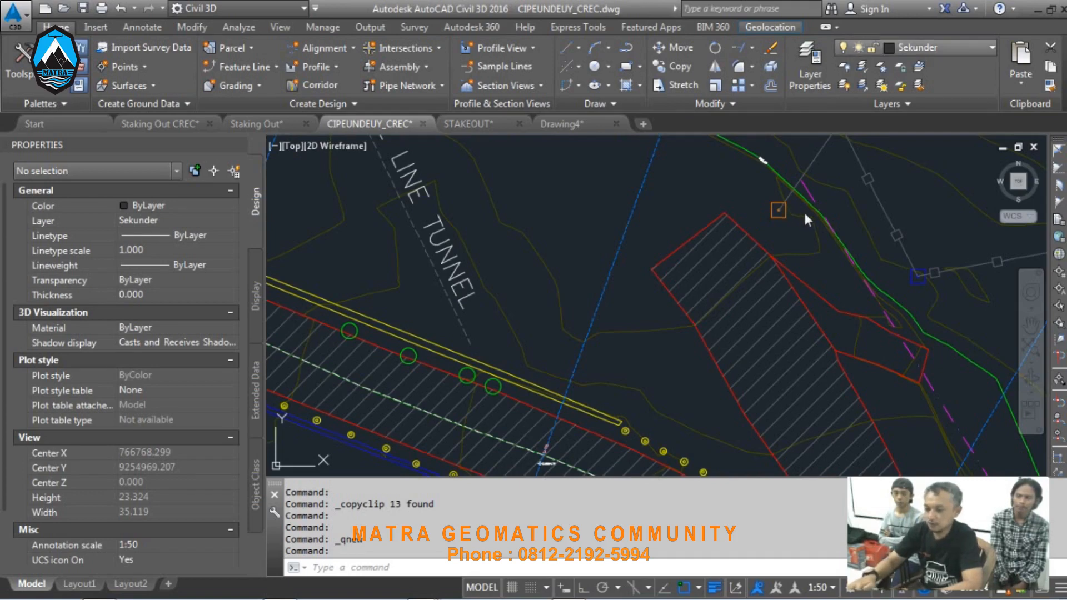
pyautogui.click(939, 48)
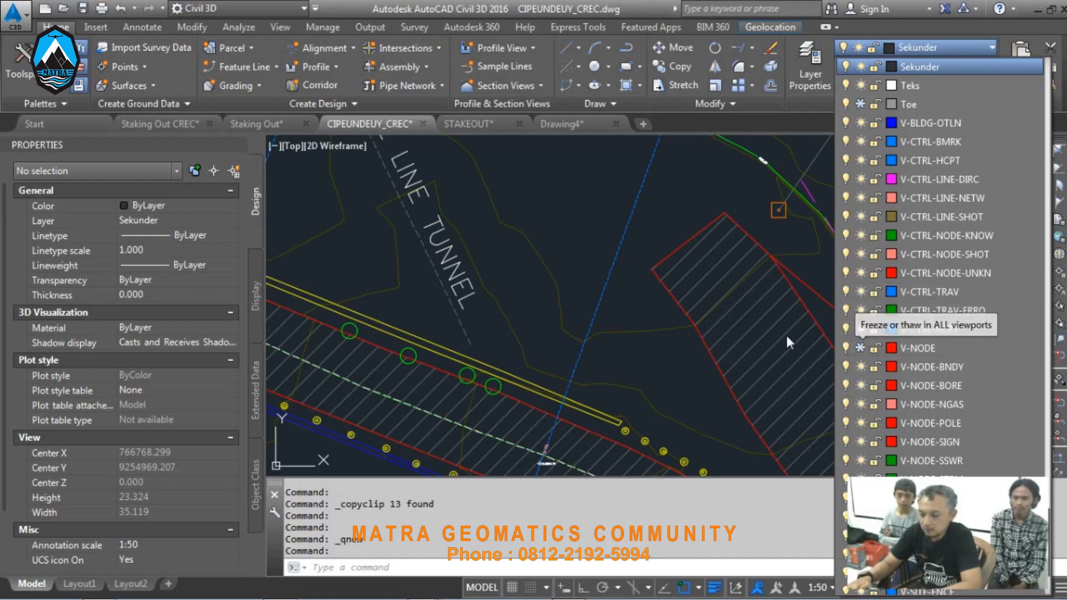
pyautogui.click(861, 347)
pyautogui.click(698, 324)
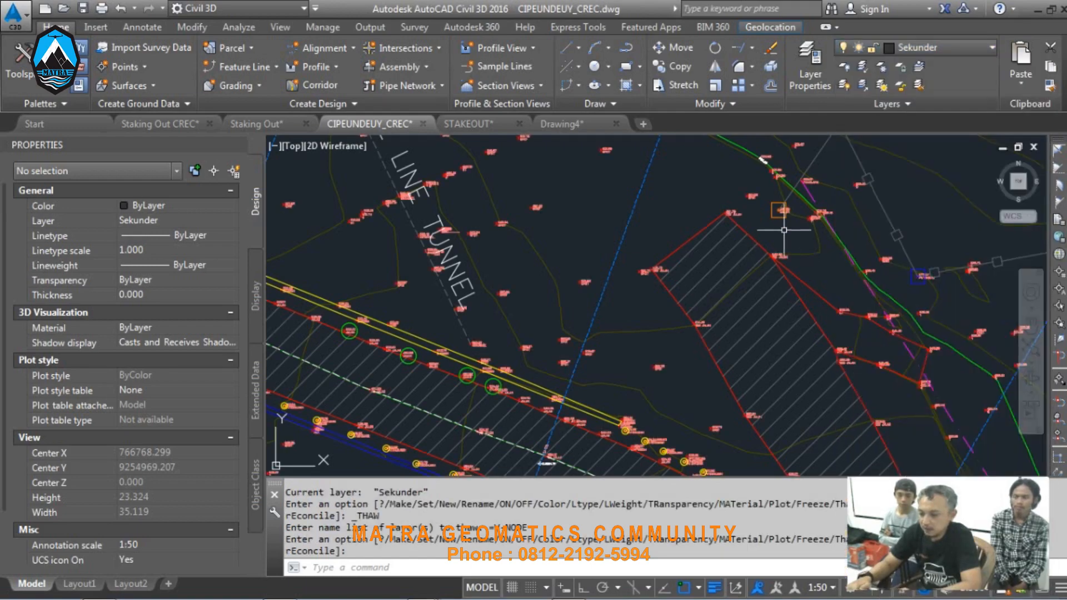
# Step: Copy the benchmark COGO points BM_01 and BM_02 from the survey drawing to the clipboard and dismiss the save warning
pyautogui.scroll(6, 786, 215)
pyautogui.click(786, 214)
pyautogui.scroll(-5, 728, 200)
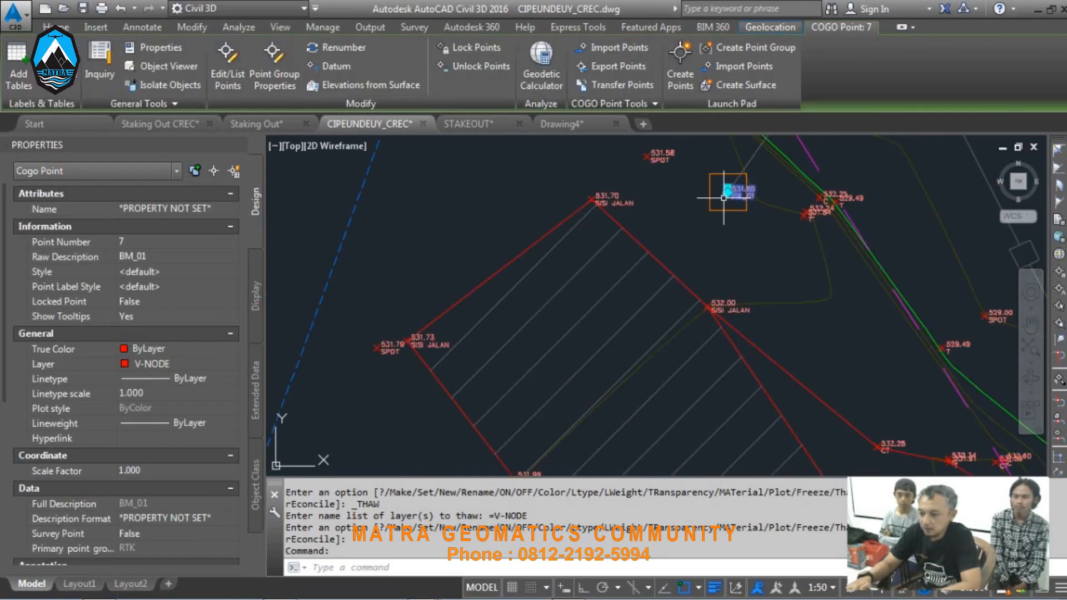
pyautogui.scroll(-4, 660, 237)
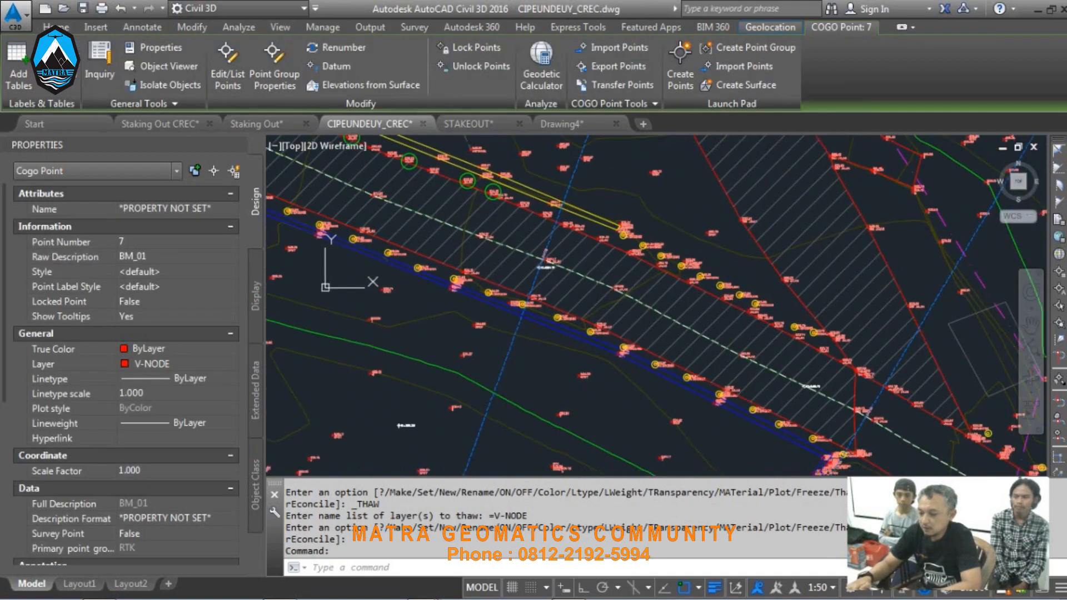
pyautogui.scroll(-3, 648, 329)
pyautogui.scroll(8, 638, 344)
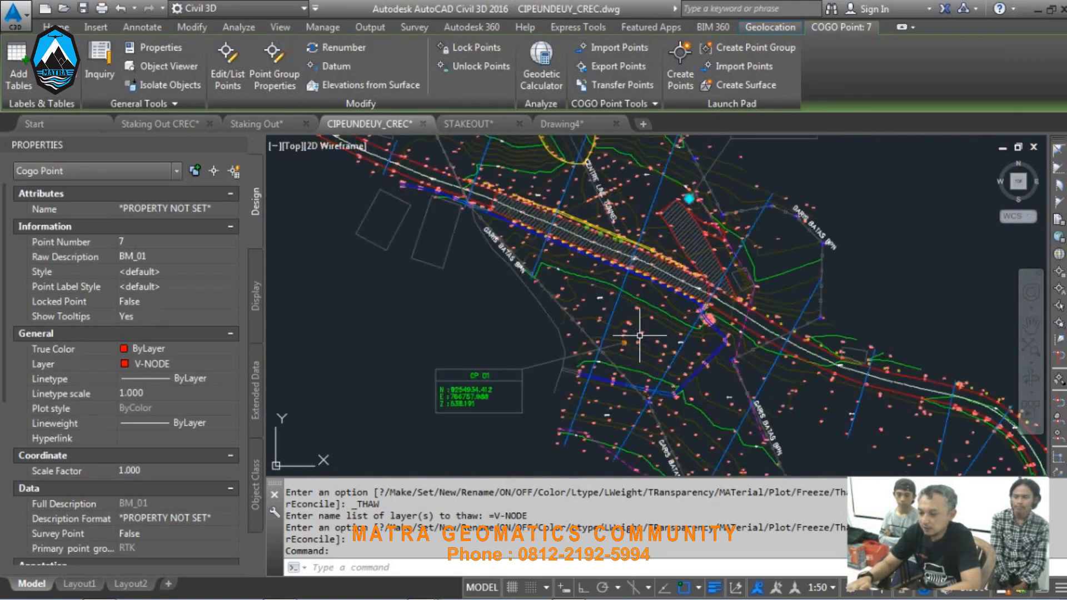
pyautogui.scroll(3, 622, 342)
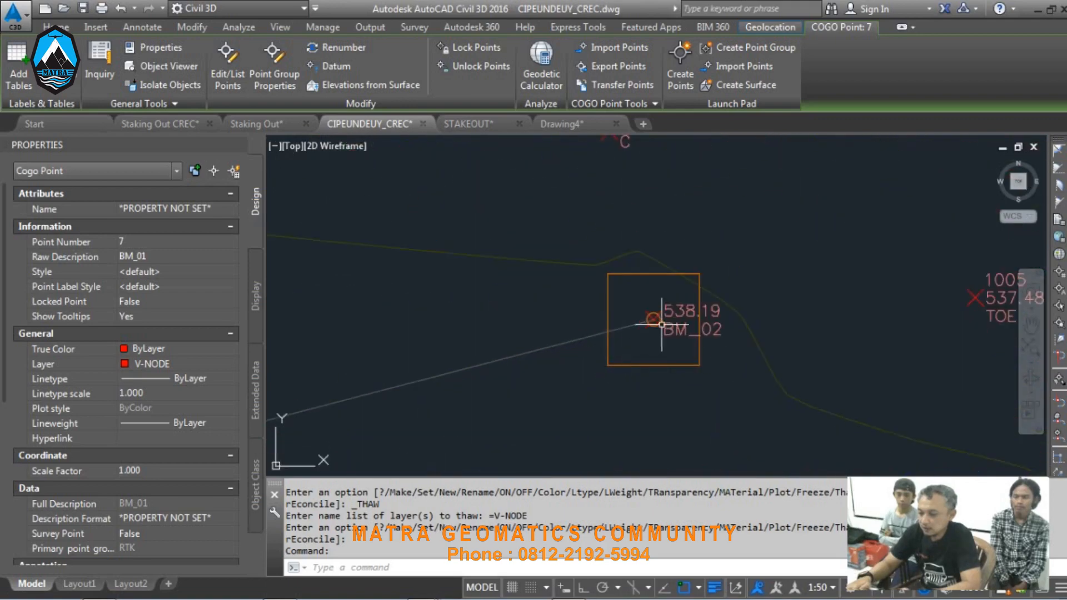
pyautogui.click(643, 314)
pyautogui.scroll(-3, 583, 411)
pyautogui.scroll(-3, 584, 411)
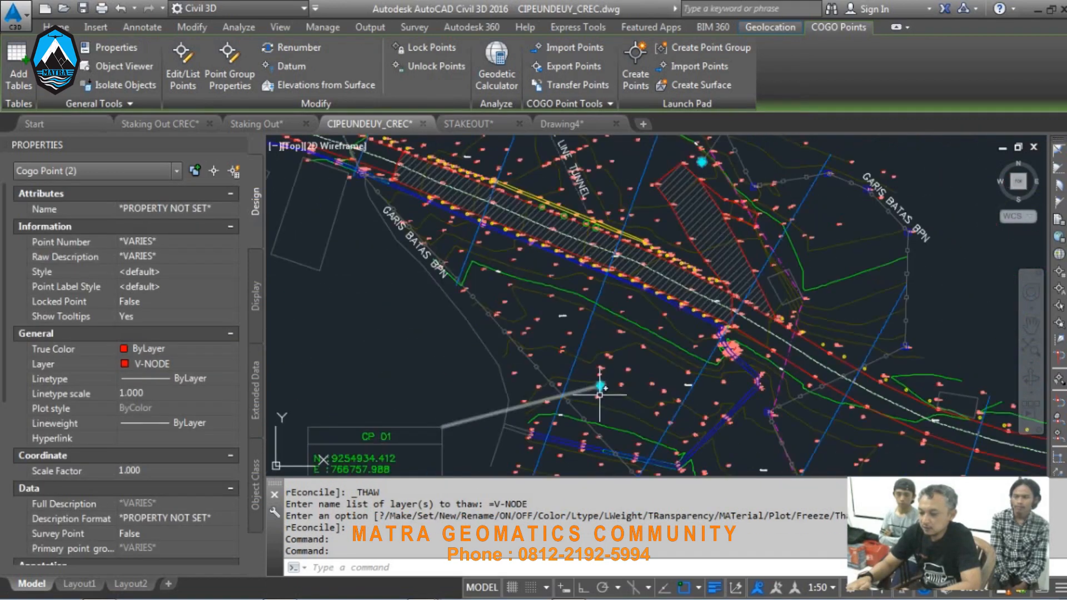
pyautogui.rightClick(647, 359)
pyautogui.moveTo(730, 291)
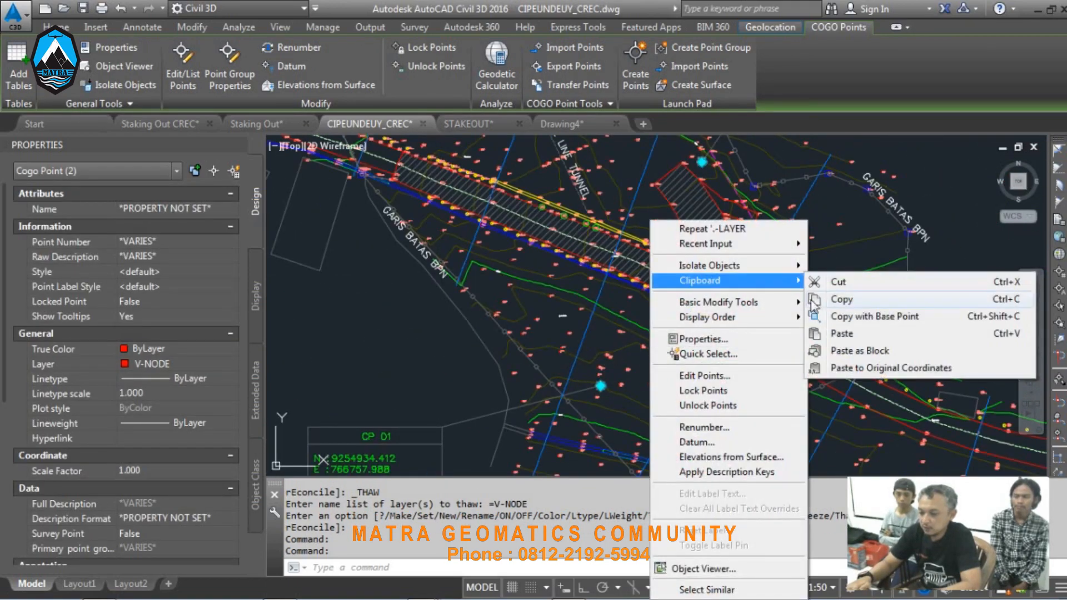
pyautogui.click(829, 300)
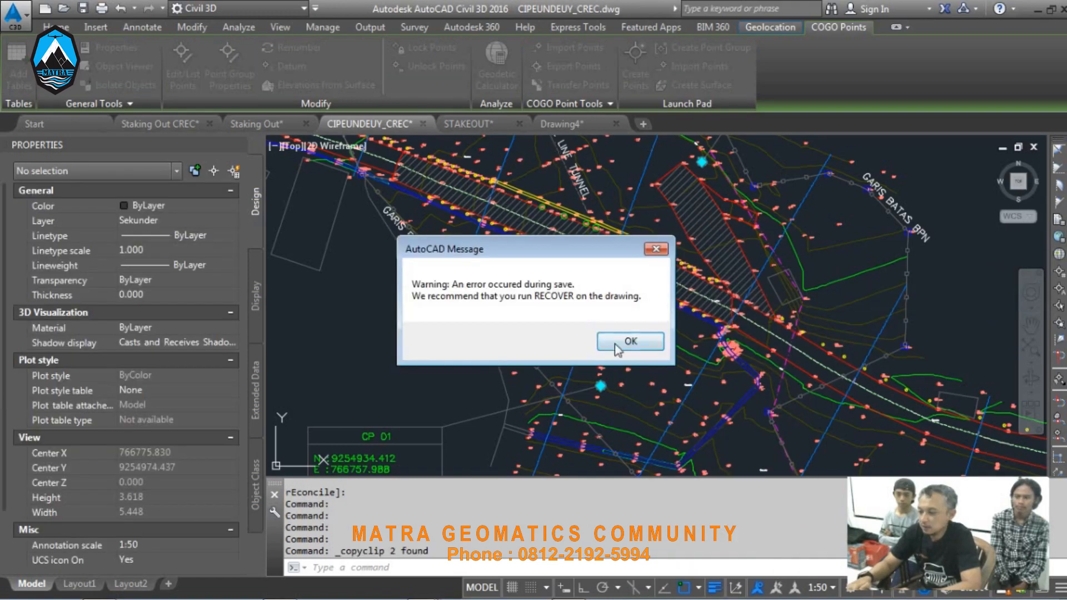
pyautogui.click(614, 344)
# Step: Switch to the STAKEOUT drawing and paste the benchmarks at their original coordinates, resolving the duplicate number with Use next point number
pyautogui.click(576, 123)
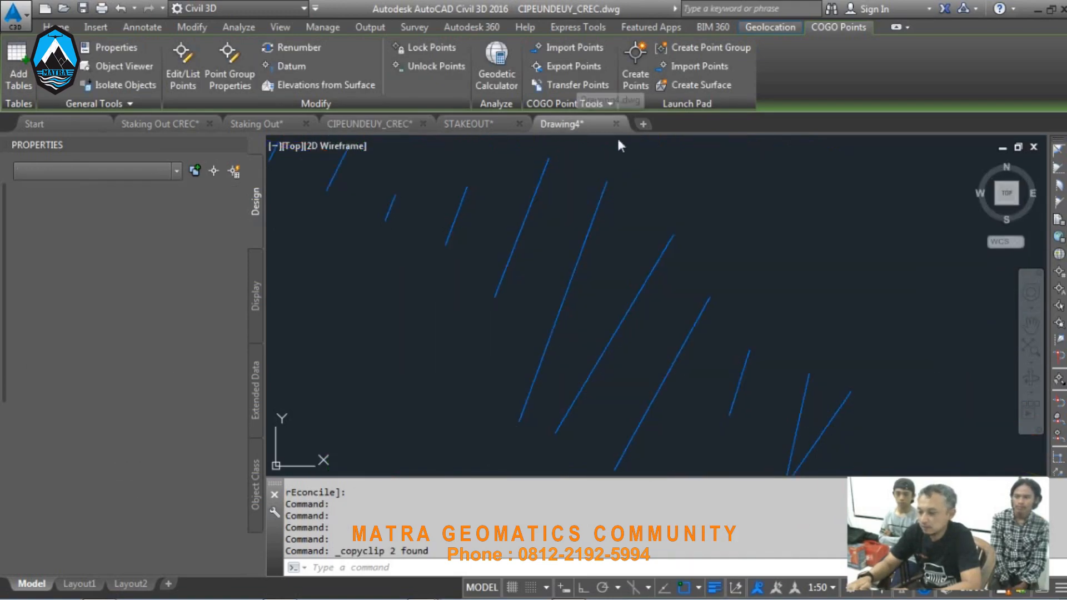
pyautogui.click(469, 123)
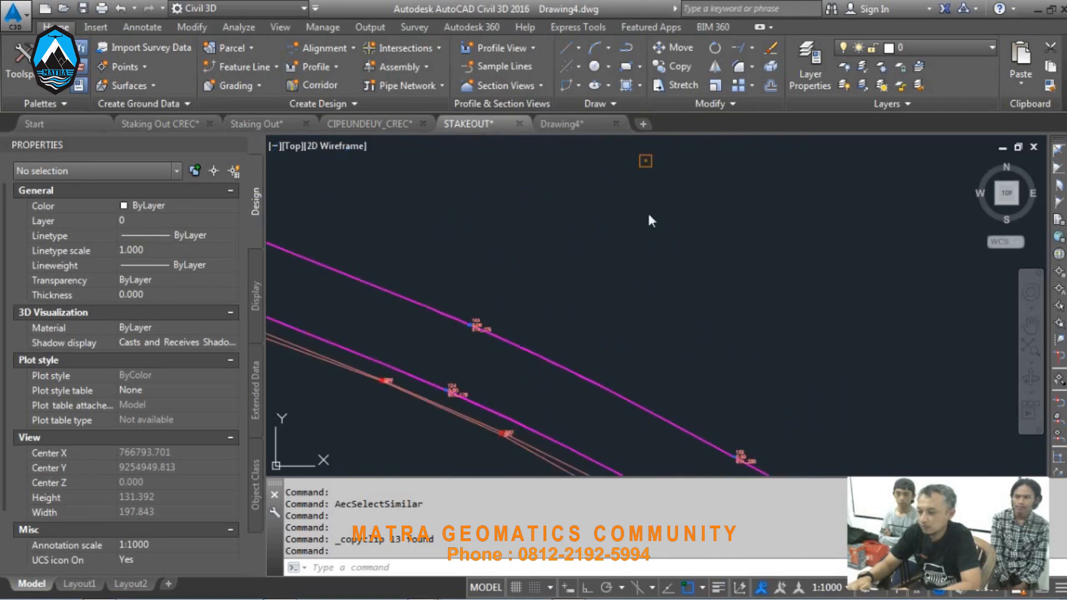
pyautogui.rightClick(677, 236)
pyautogui.moveTo(732, 307)
pyautogui.click(872, 396)
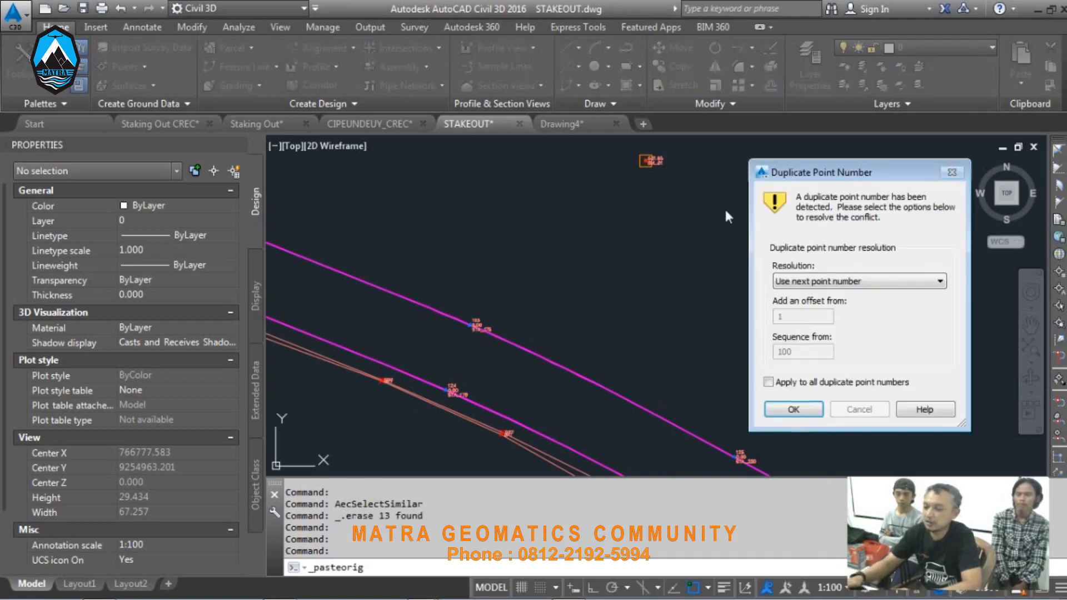
pyautogui.click(794, 410)
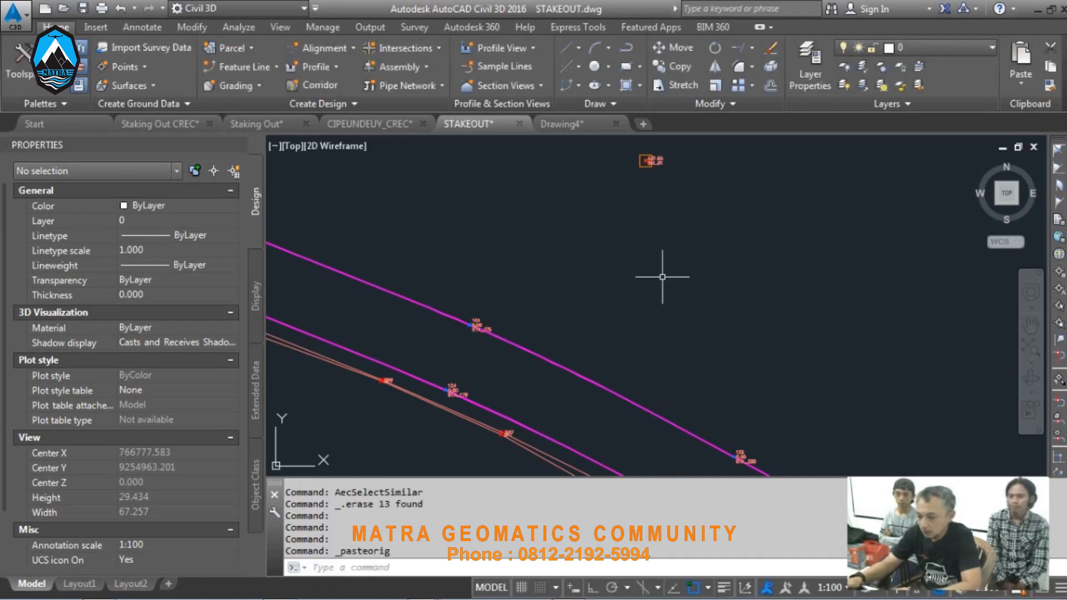
# Step: Select the pasted BM_01 and BM_02 points, review their attributes in the Point Editor and close it
pyautogui.scroll(-2, 687, 178)
pyautogui.scroll(4, 686, 177)
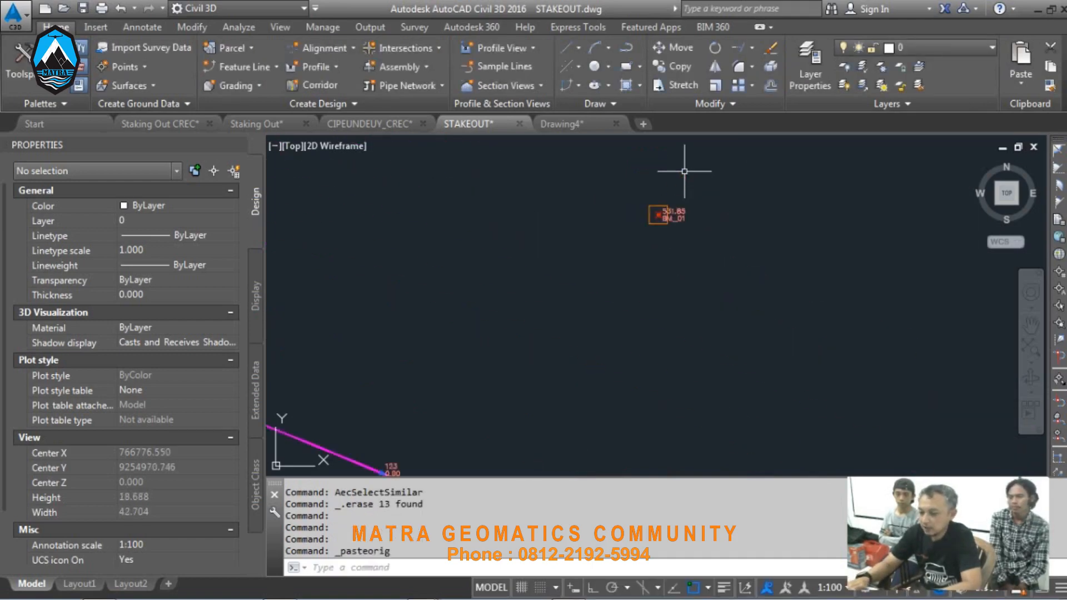
pyautogui.scroll(-4, 684, 171)
pyautogui.scroll(-4, 635, 237)
pyautogui.scroll(2, 607, 329)
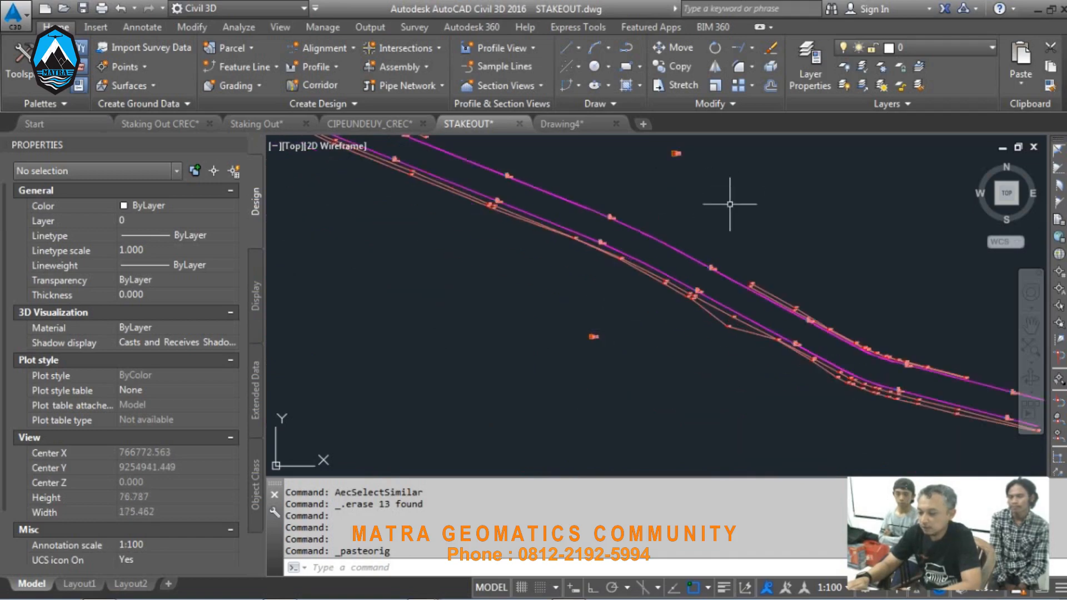
pyautogui.moveTo(735, 189); pyautogui.dragTo(740, 221, button='middle')
pyautogui.scroll(4, 694, 193)
pyautogui.scroll(2, 692, 192)
pyautogui.click(638, 155)
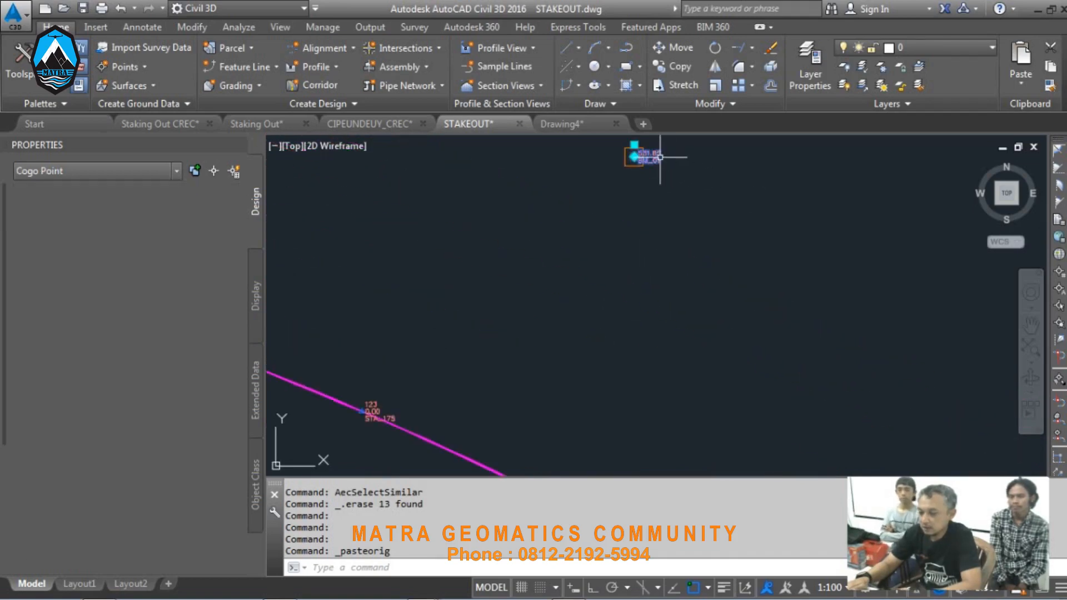
pyautogui.scroll(-3, 683, 183)
pyautogui.scroll(3, 578, 390)
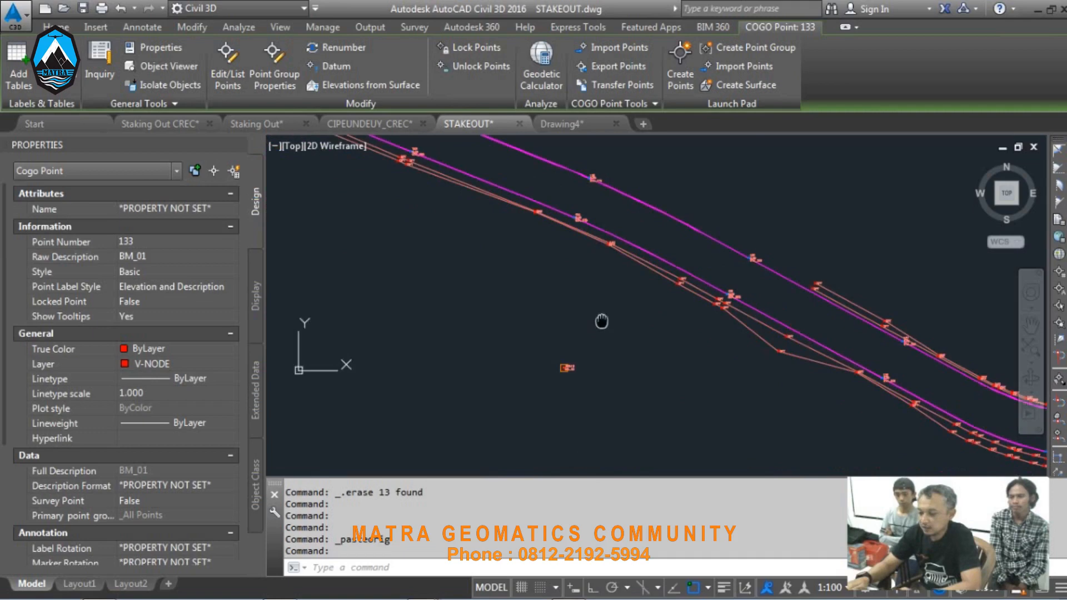
pyautogui.click(563, 370)
pyautogui.rightClick(605, 324)
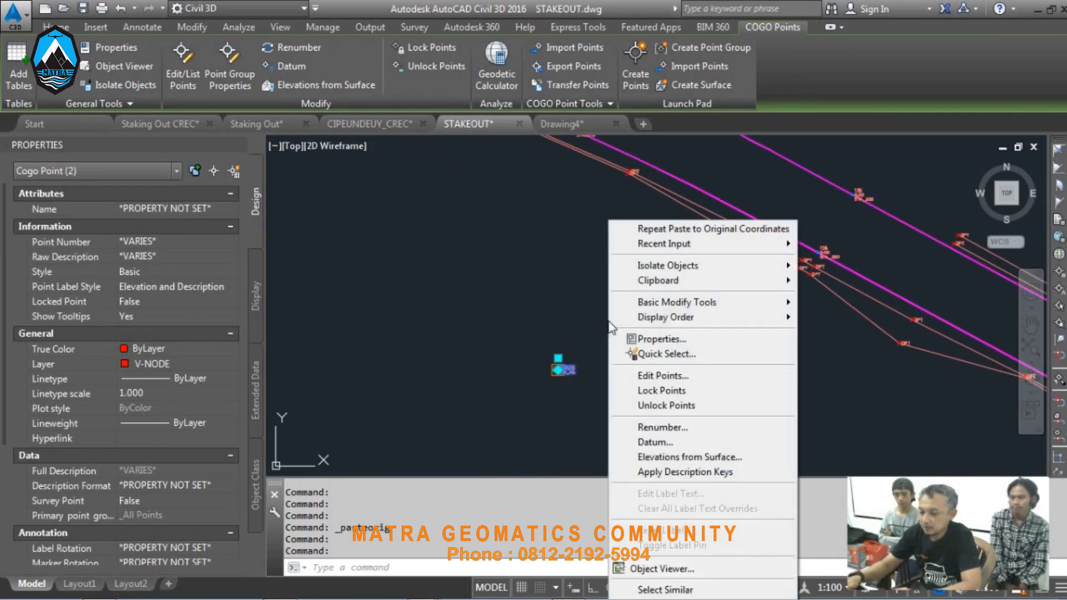
pyautogui.click(657, 374)
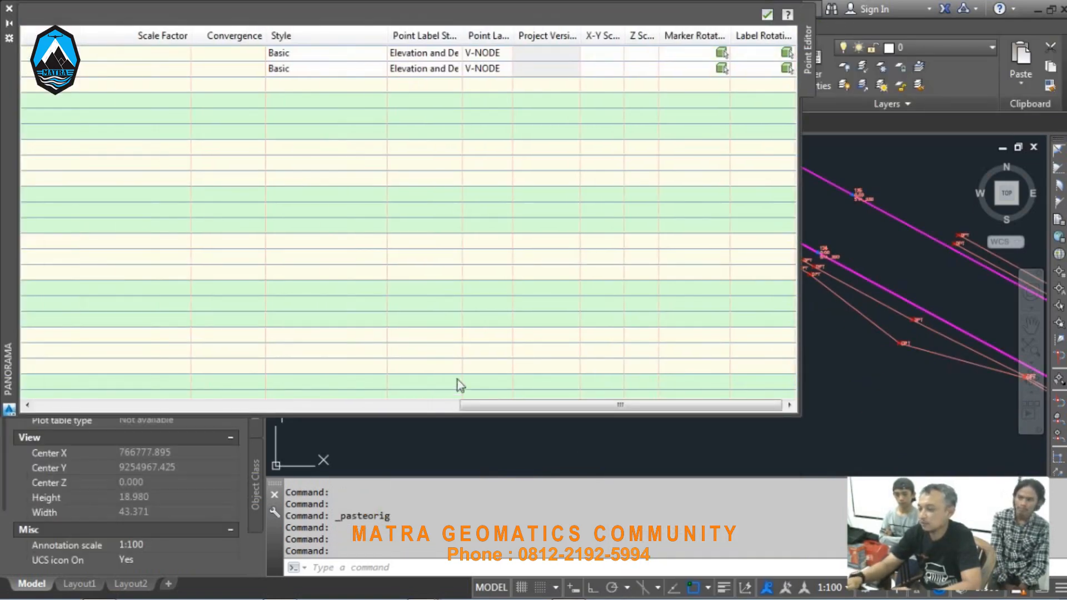
pyautogui.moveTo(493, 405); pyautogui.dragTo(66, 418)
pyautogui.click(768, 15)
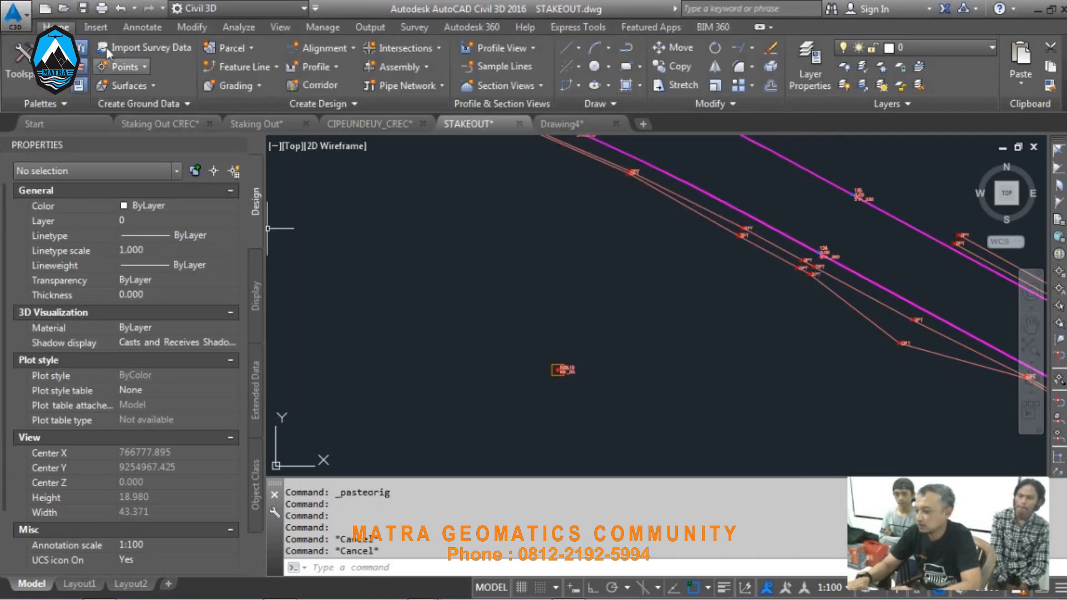
# Step: Open the Toolspace Prospector and review all STAKEOUT points in the Point Editor, from the station points to the benchmarks
pyautogui.click(25, 66)
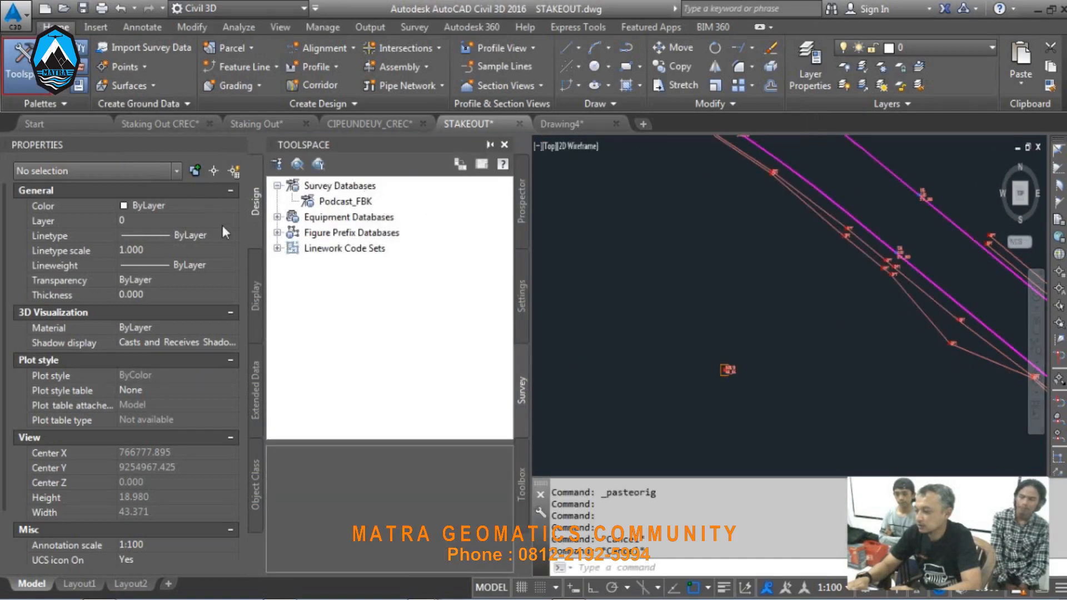
pyautogui.click(523, 194)
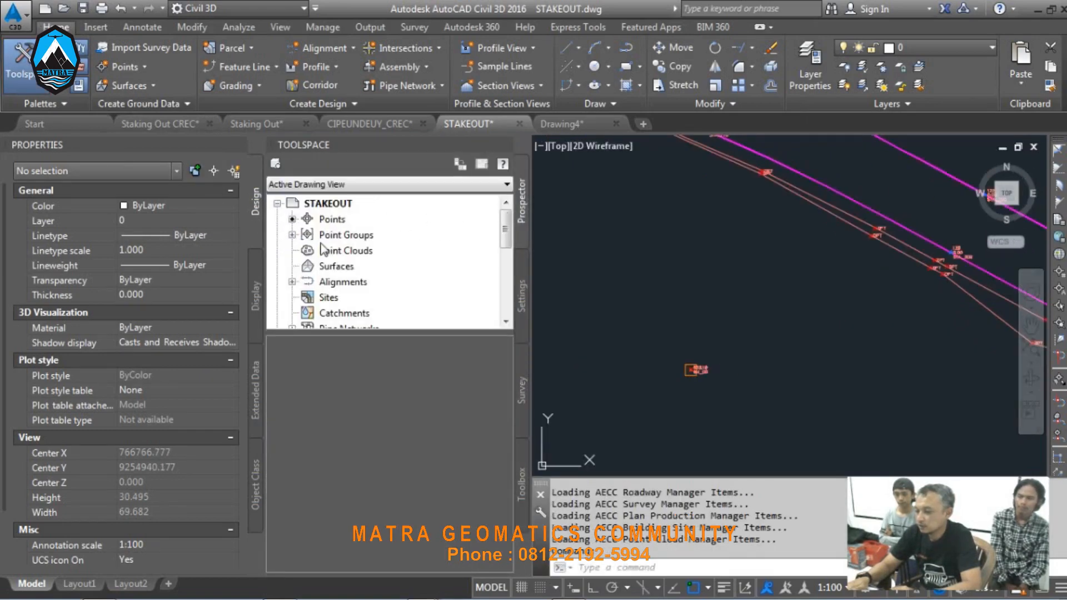
pyautogui.click(332, 219)
pyautogui.rightClick(329, 222)
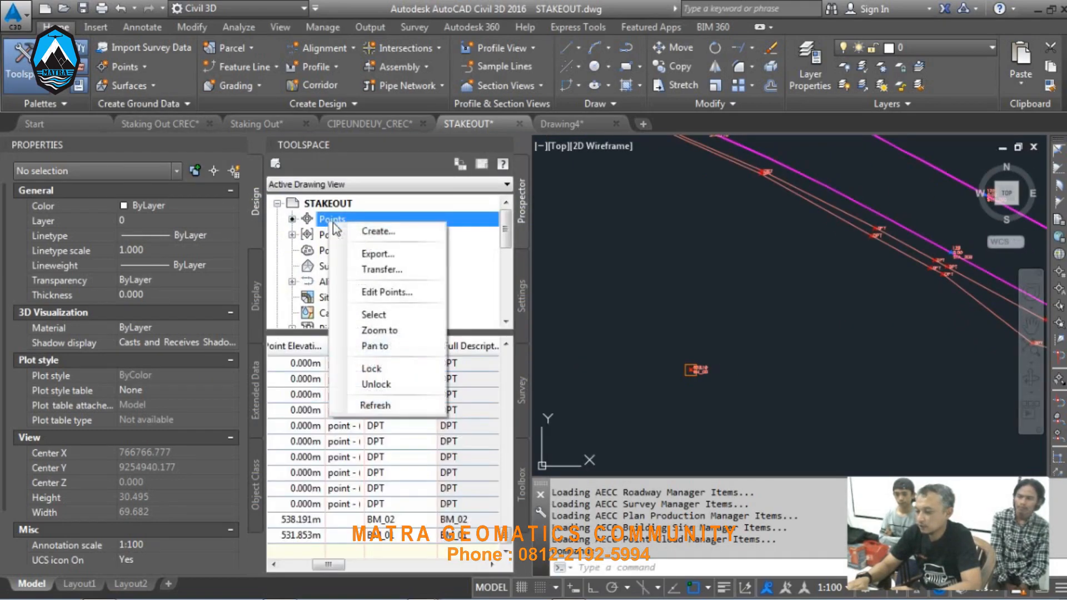
pyautogui.click(376, 296)
pyautogui.hscroll(10, 328, 178)
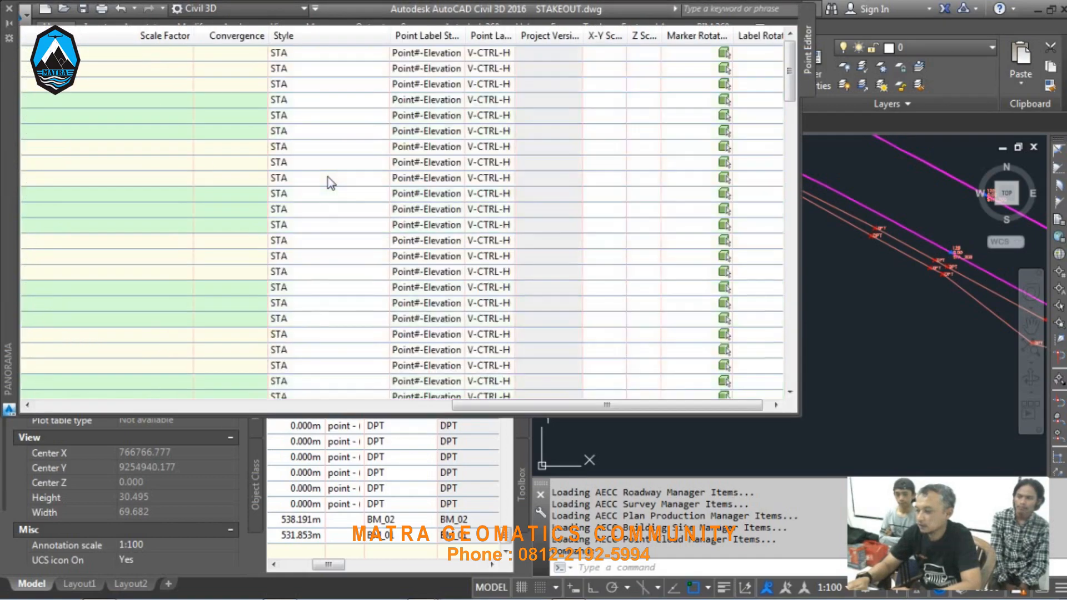
pyautogui.moveTo(574, 409); pyautogui.dragTo(135, 416)
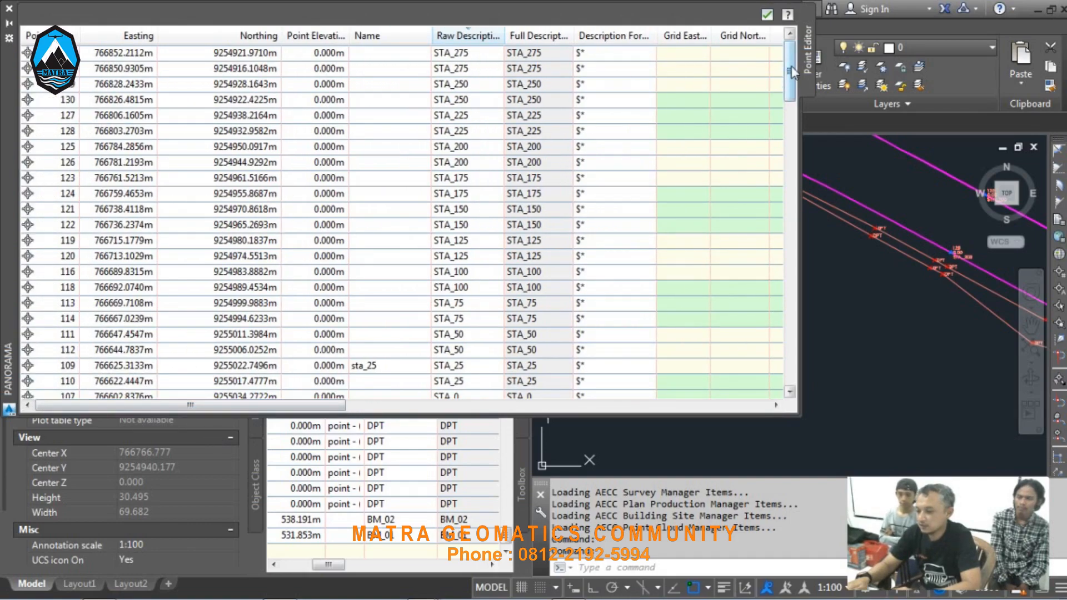
pyautogui.moveTo(791, 67); pyautogui.dragTo(785, 379)
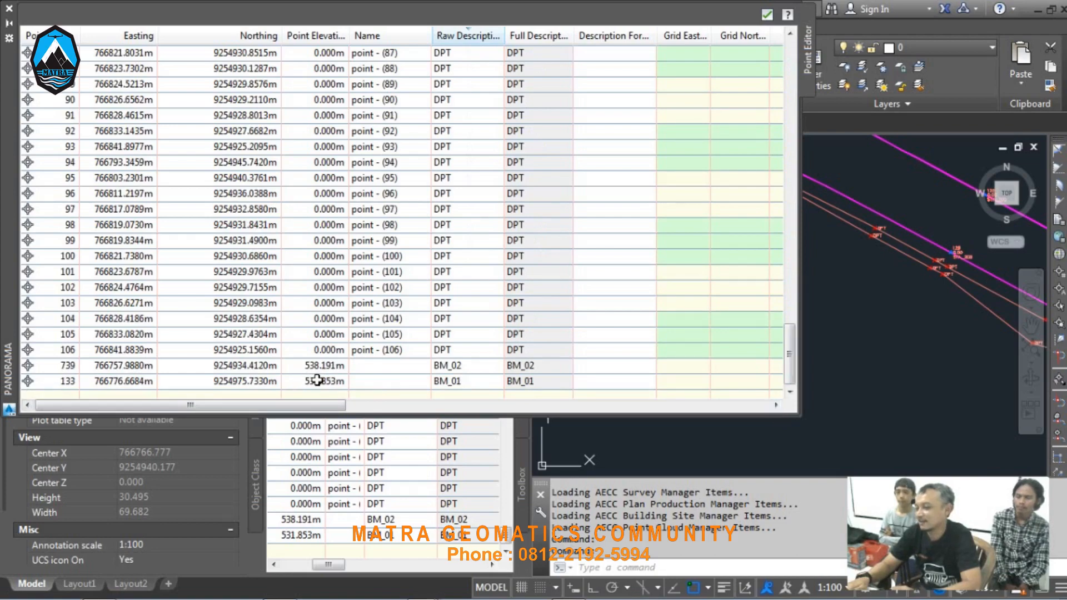
pyautogui.click(767, 15)
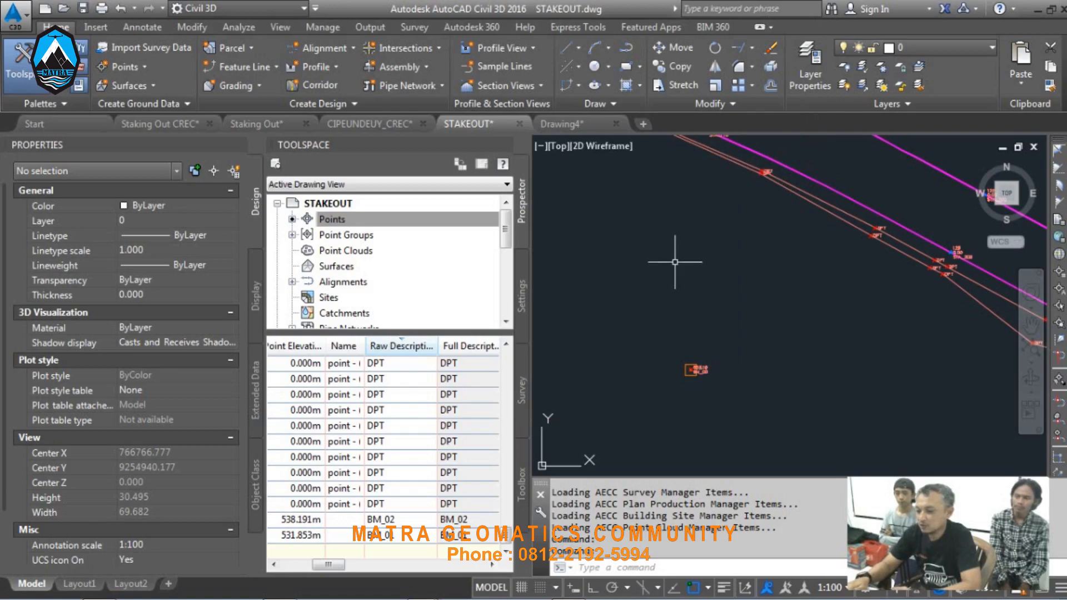
# Step: Start exporting all points of the STAKEOUT drawing, keeping the PNEZD (comma delimited) format
pyautogui.scroll(-4, 689, 332)
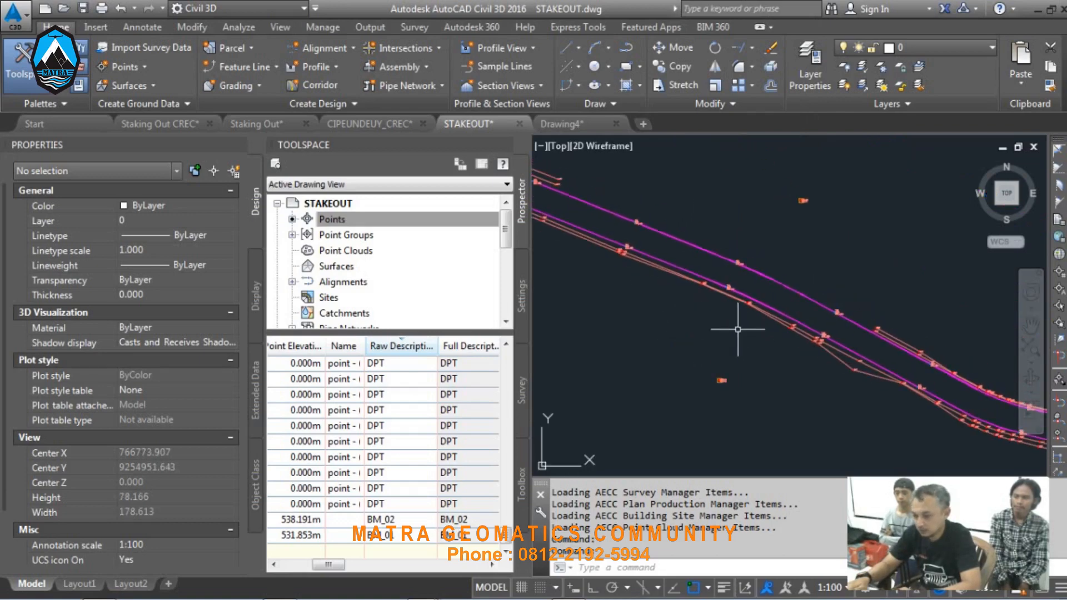
pyautogui.scroll(-2, 738, 330)
pyautogui.scroll(-2, 667, 328)
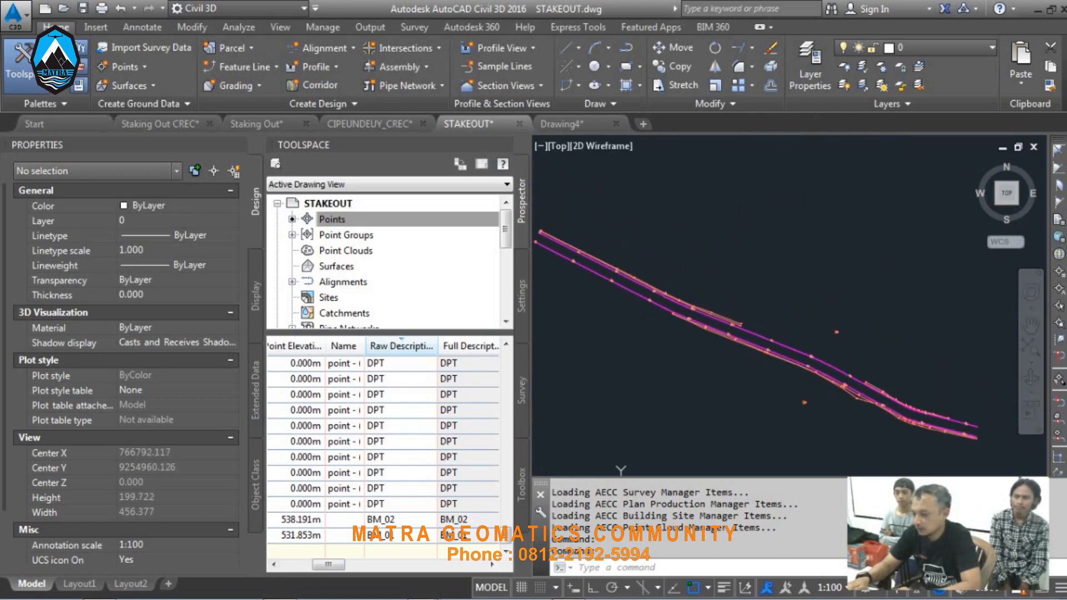
pyautogui.rightClick(355, 225)
pyautogui.click(421, 250)
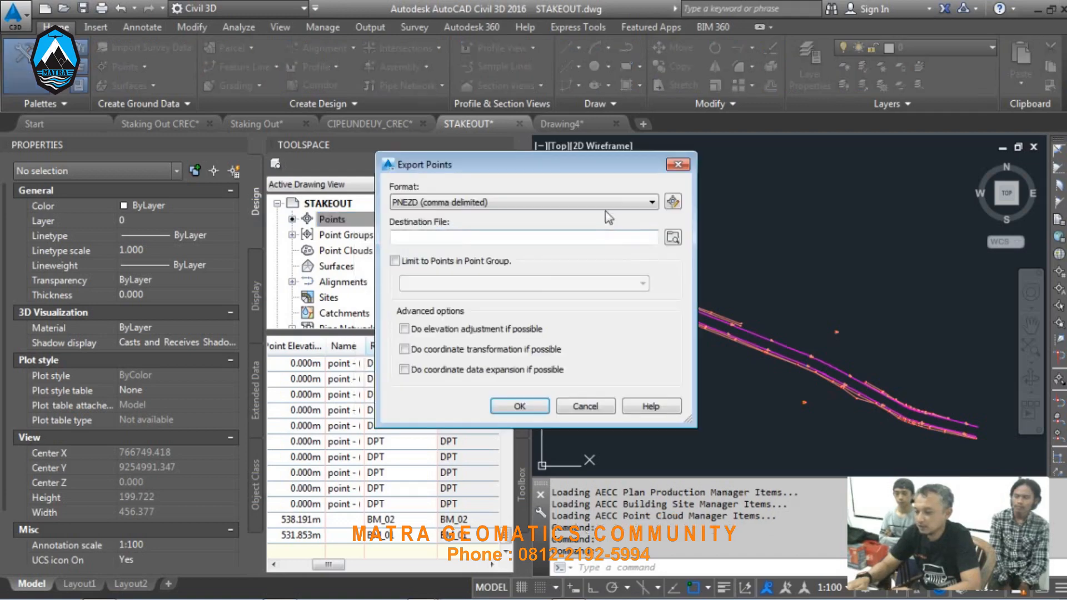
pyautogui.click(523, 204)
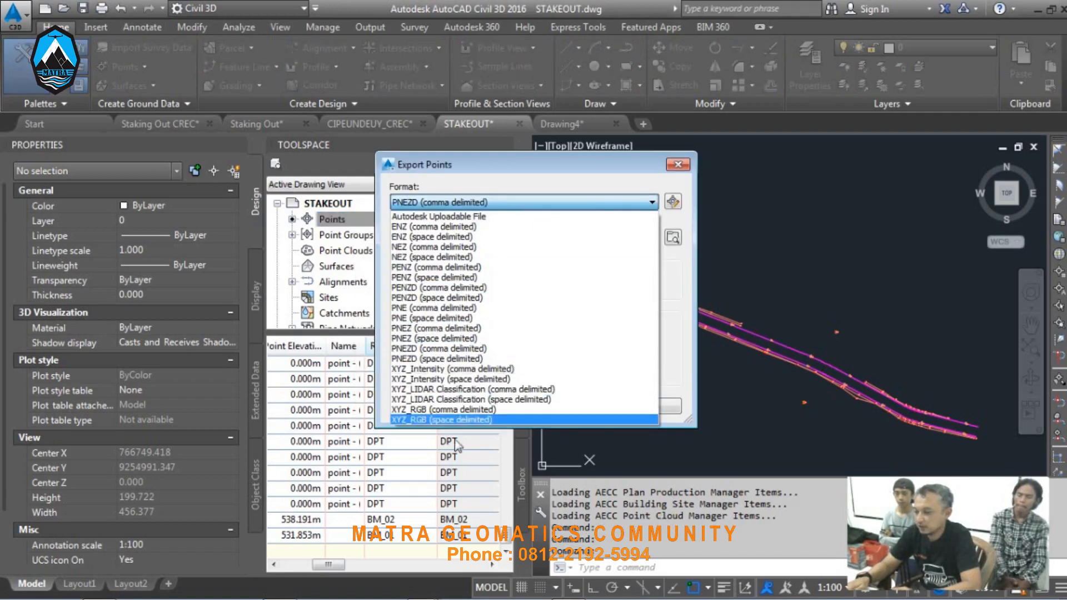
pyautogui.click(470, 182)
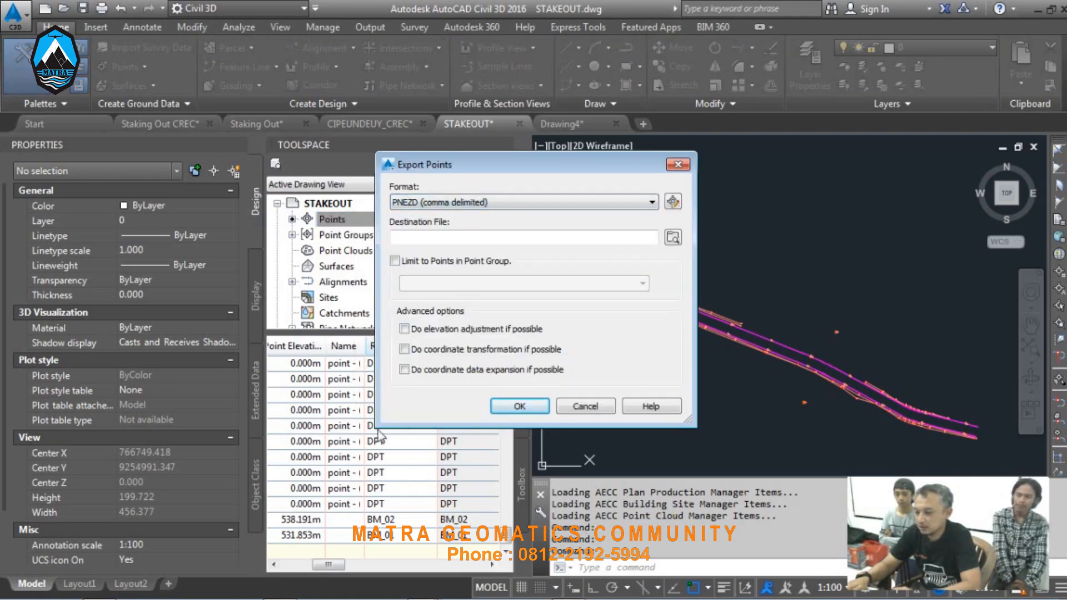
# Step: Set the export's destination to a text file named POINT_SO in the Data folder
pyautogui.click(503, 410)
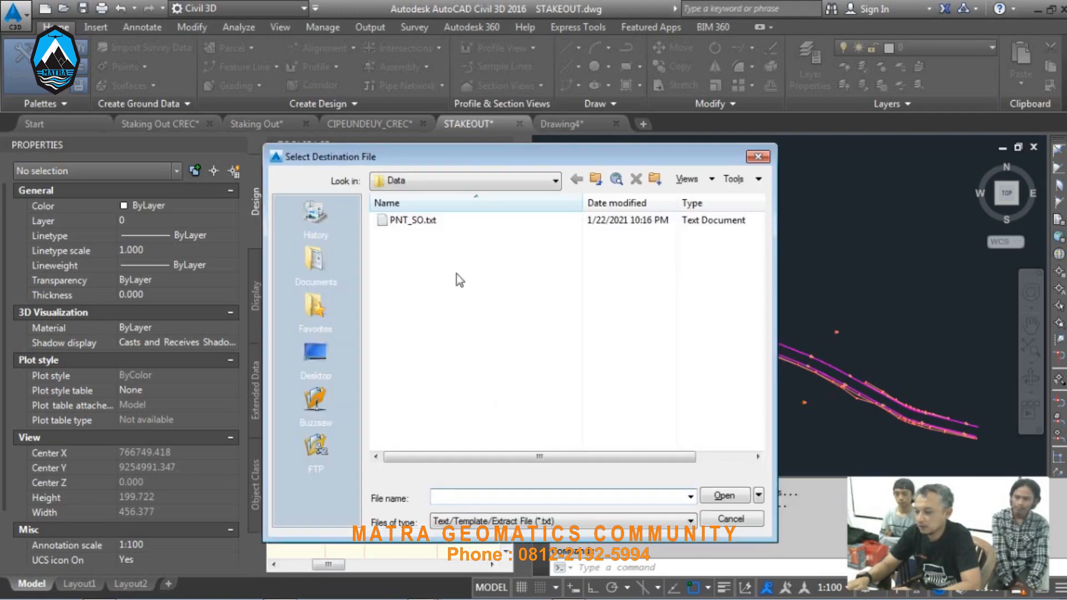
pyautogui.write('POINT')
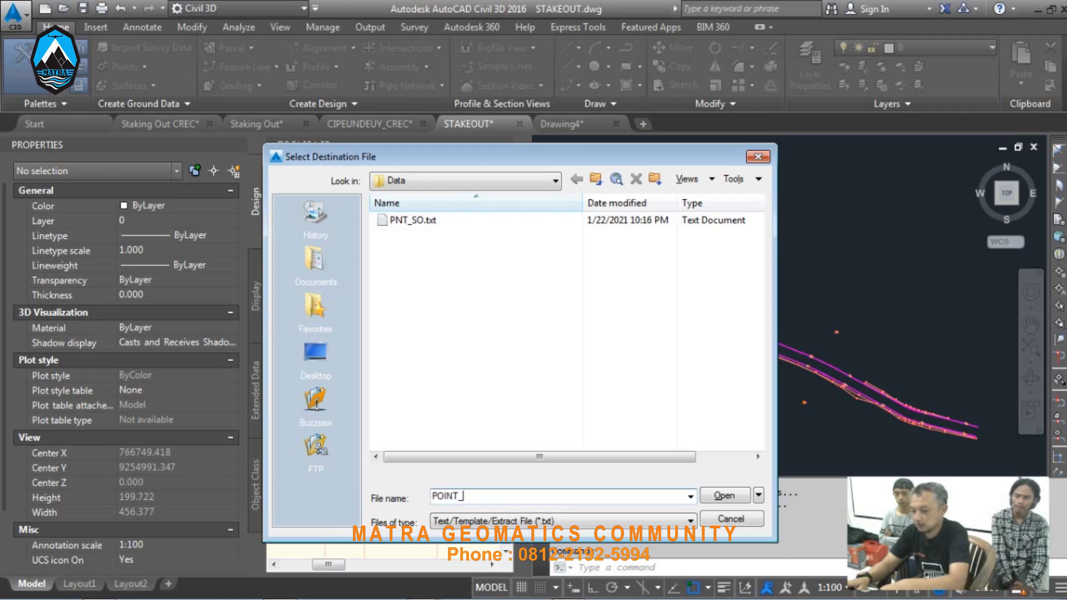
pyautogui.write('_')
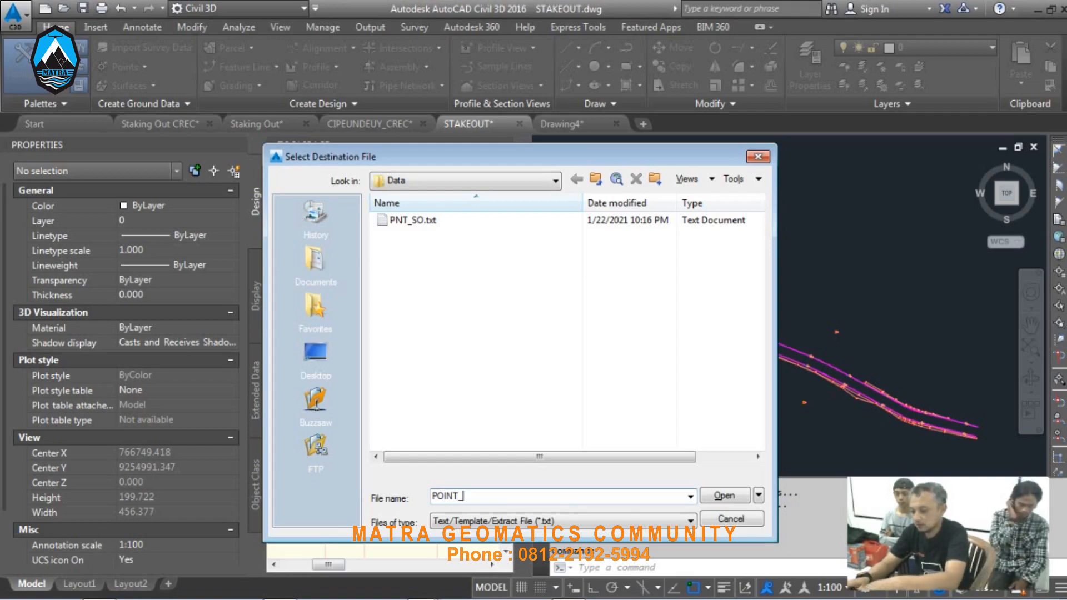
pyautogui.write('SO')
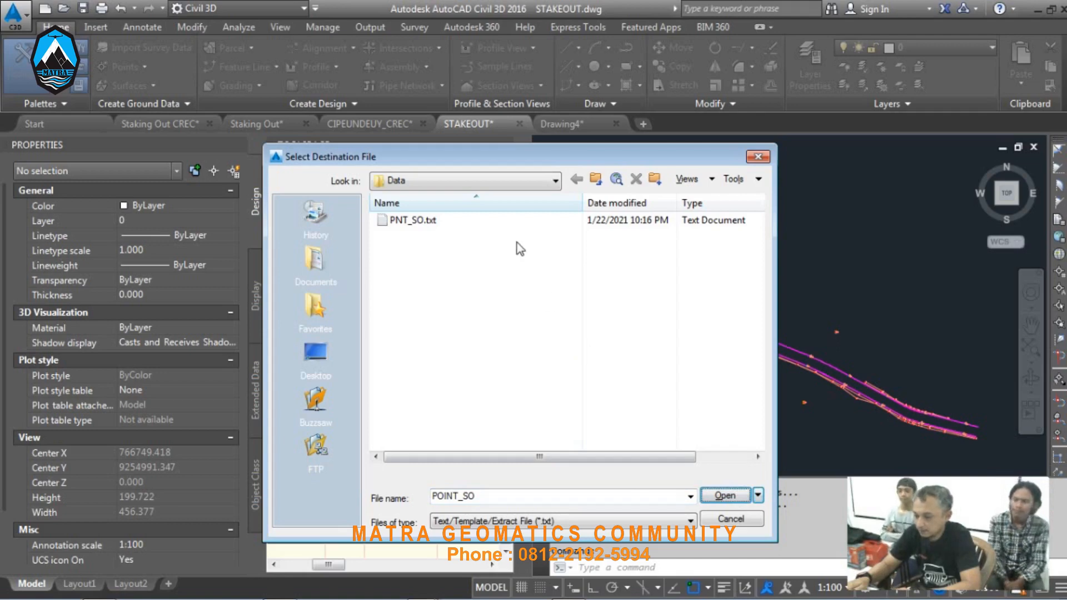
pyautogui.click(723, 495)
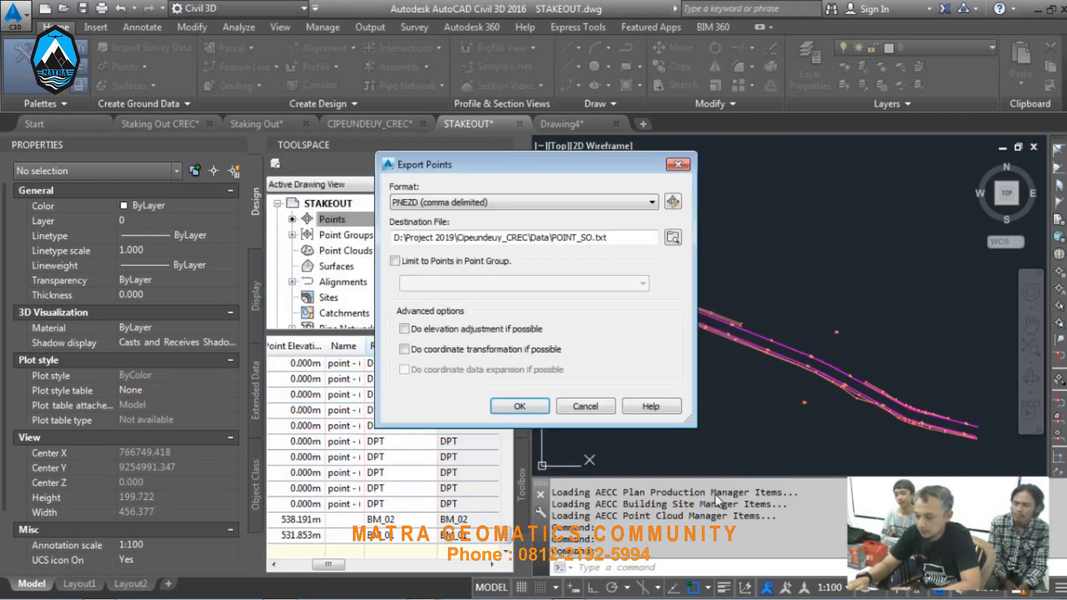
# Step: Run the point export to POINT_SO.txt and switch to the project's Data folder in Windows Explorer
pyautogui.click(518, 406)
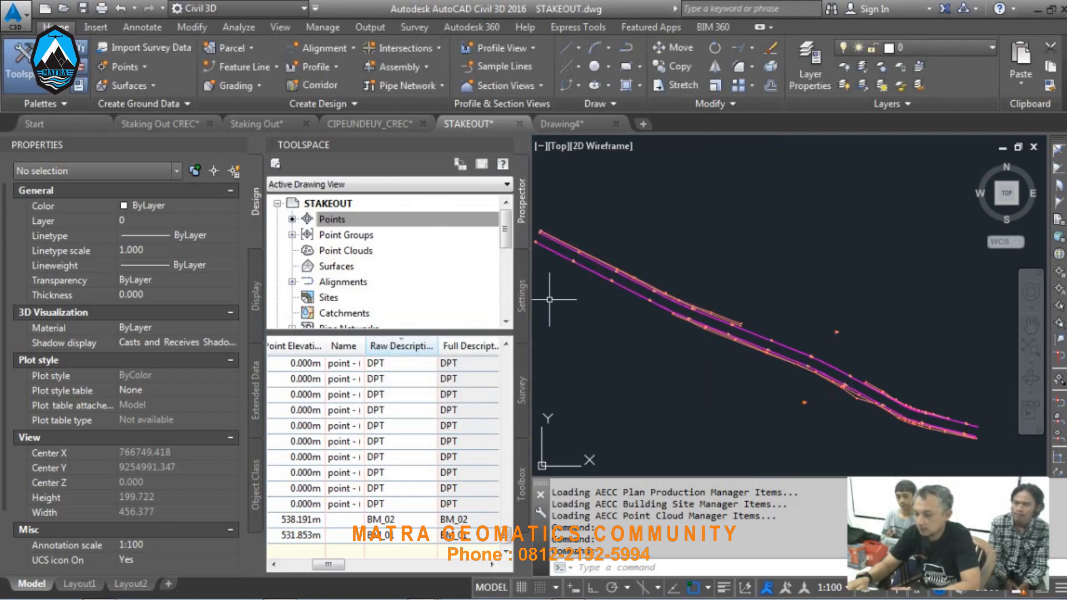
pyautogui.moveTo(23, 596)
pyautogui.click(101, 588)
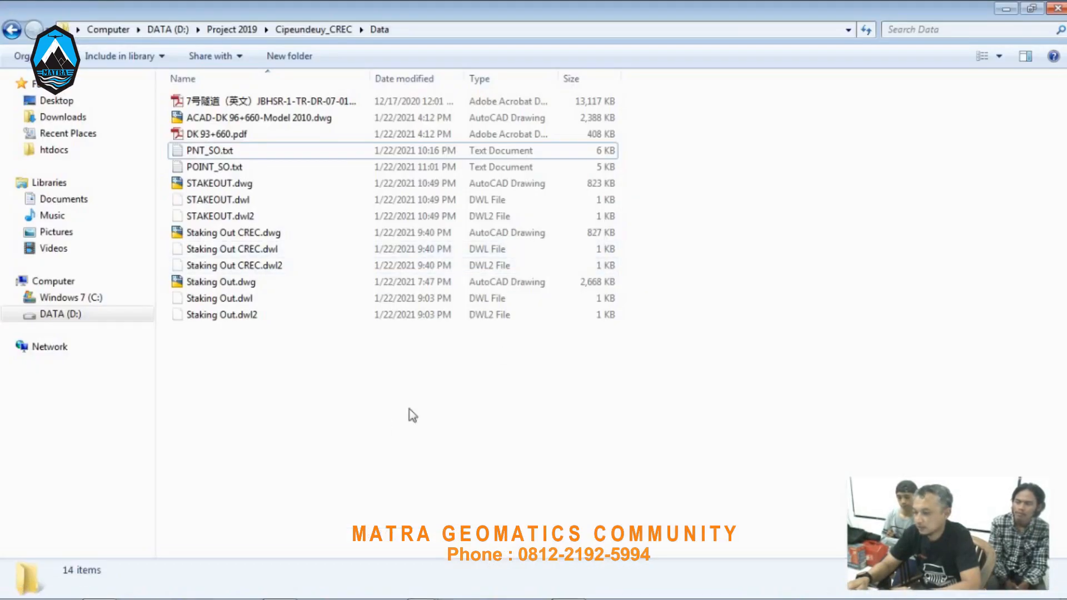
# Step: Open POINT_SO.txt in Notepad, maximize it to review the exported point coordinates and descriptions, and minimize it
pyautogui.moveTo(409, 409); pyautogui.dragTo(262, 184)
pyautogui.click(245, 332)
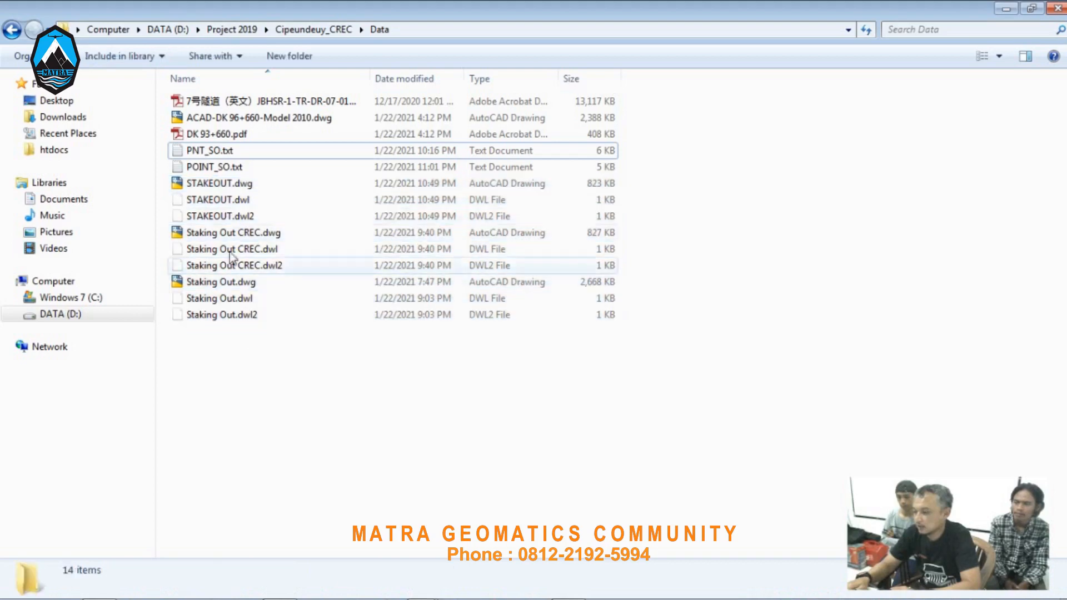
pyautogui.click(242, 168)
pyautogui.doubleClick(242, 170)
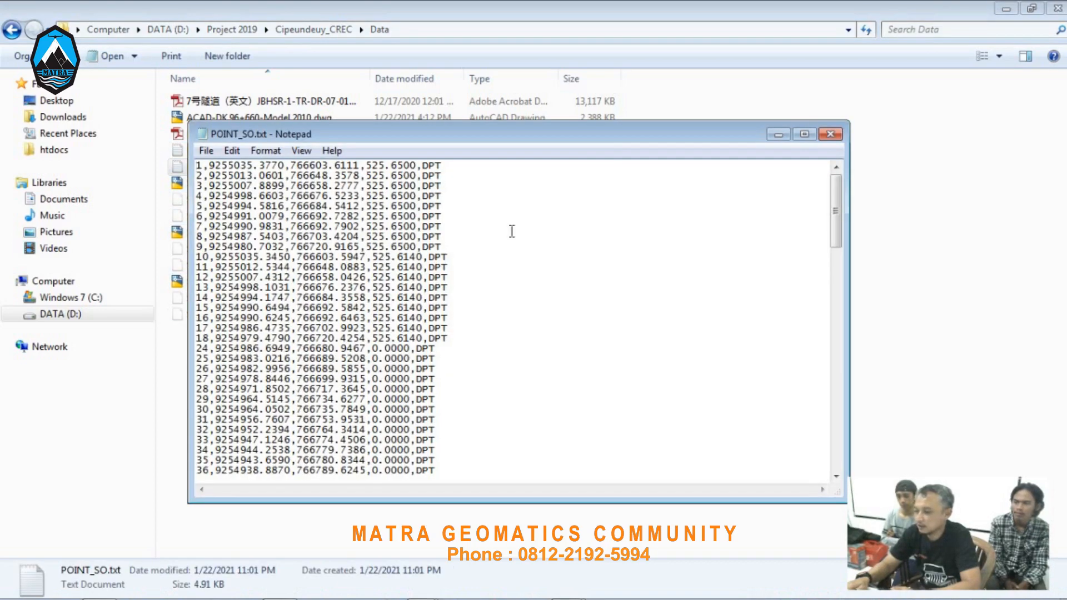
pyautogui.doubleClick(519, 146)
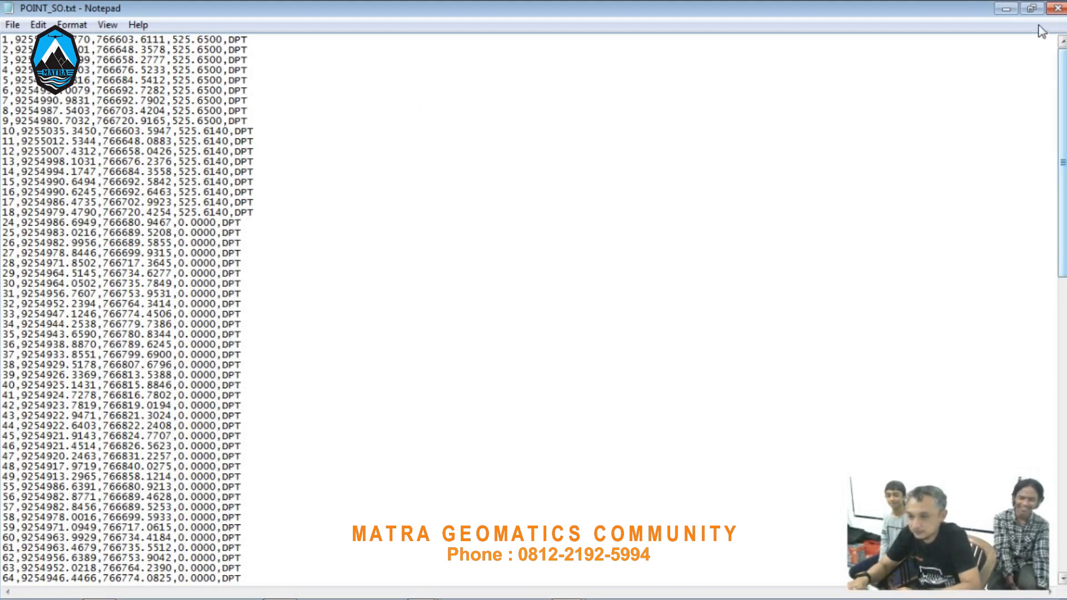
pyautogui.click(1007, 9)
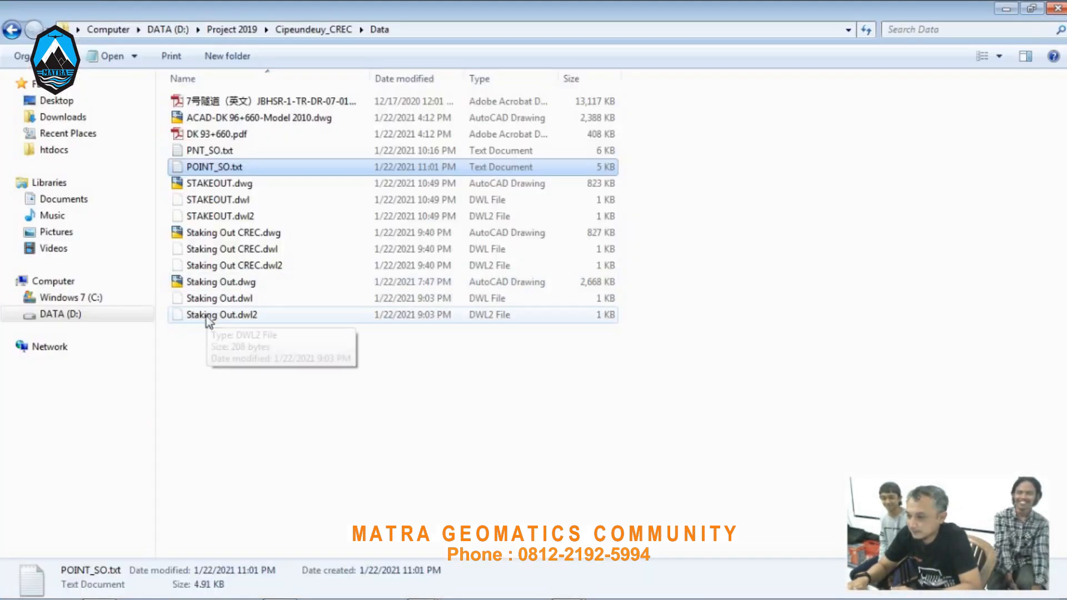